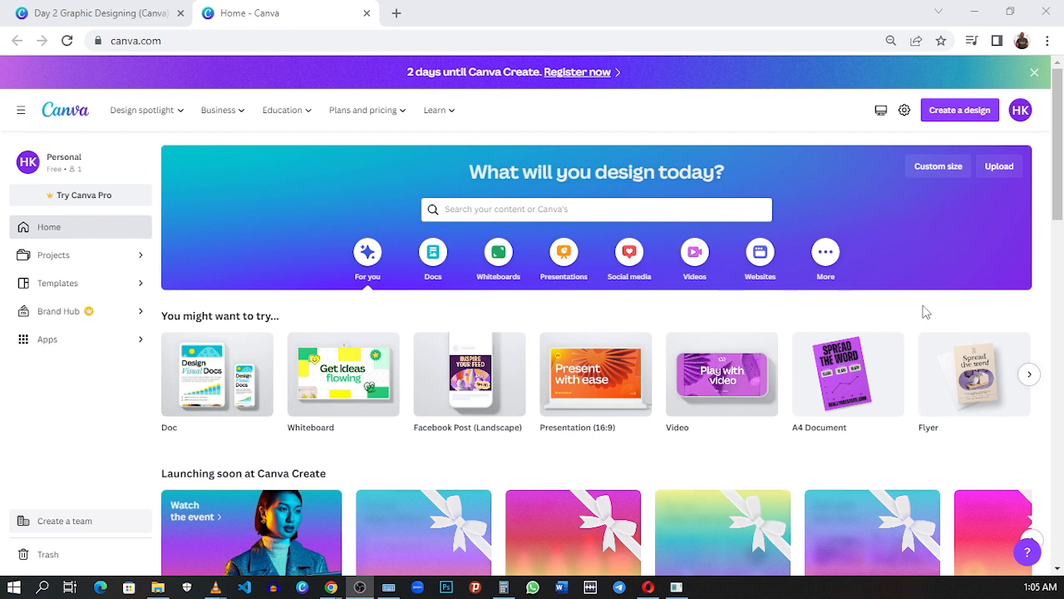
# Step: Create a blank A4 flyer, declining to open it in the Canva app, and glance through the flyer templates
pyautogui.moveTo(932, 361)
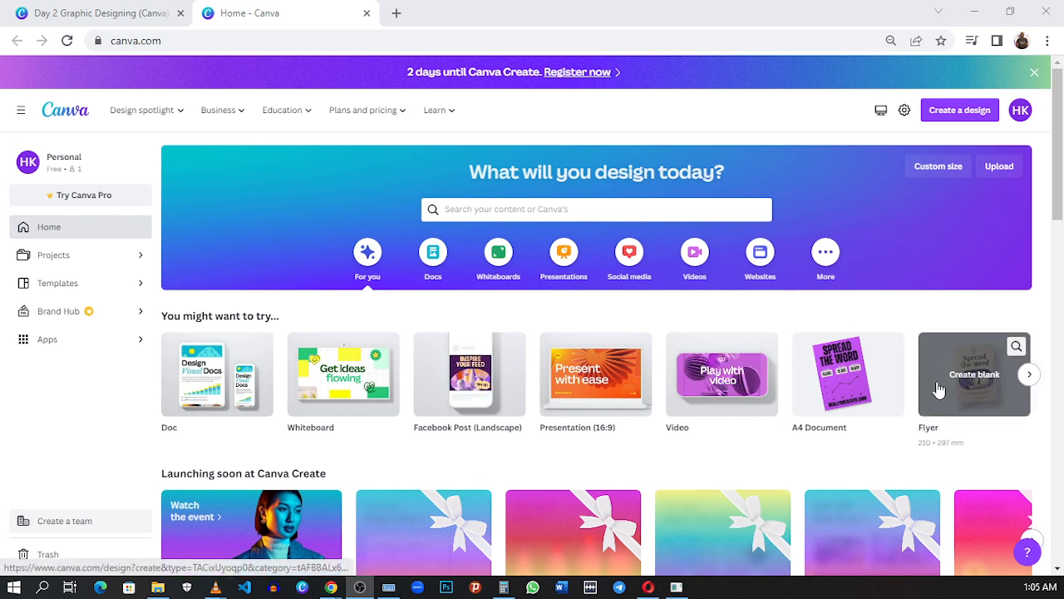
pyautogui.click(938, 389)
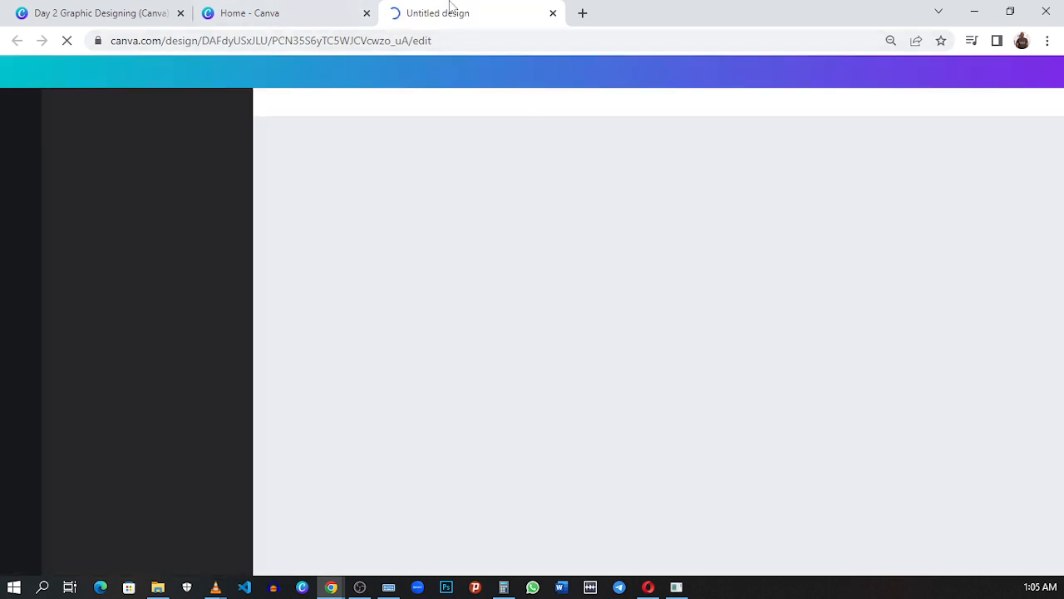
pyautogui.click(304, 21)
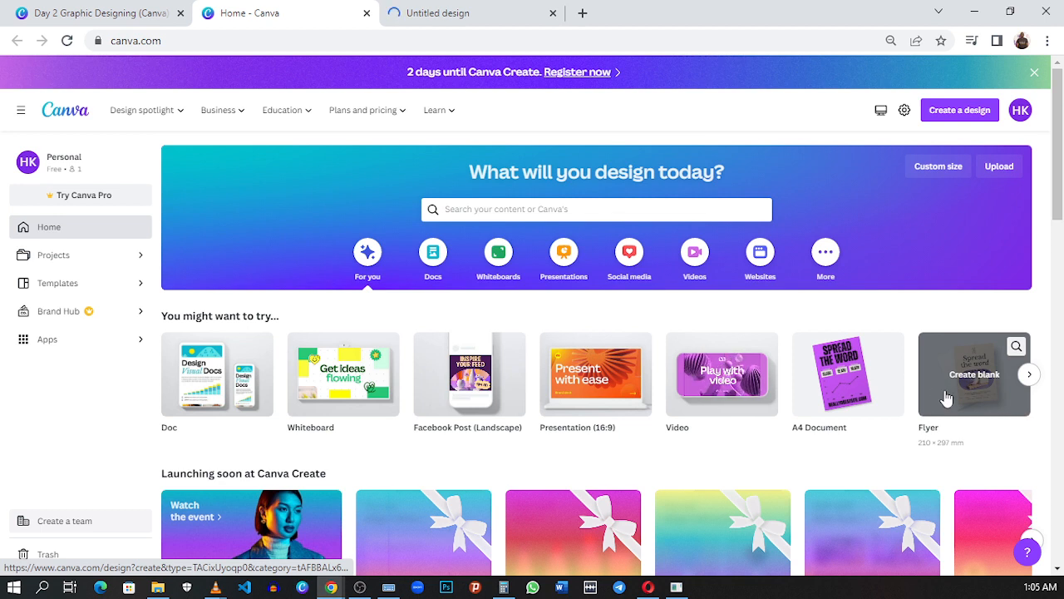
pyautogui.click(487, 12)
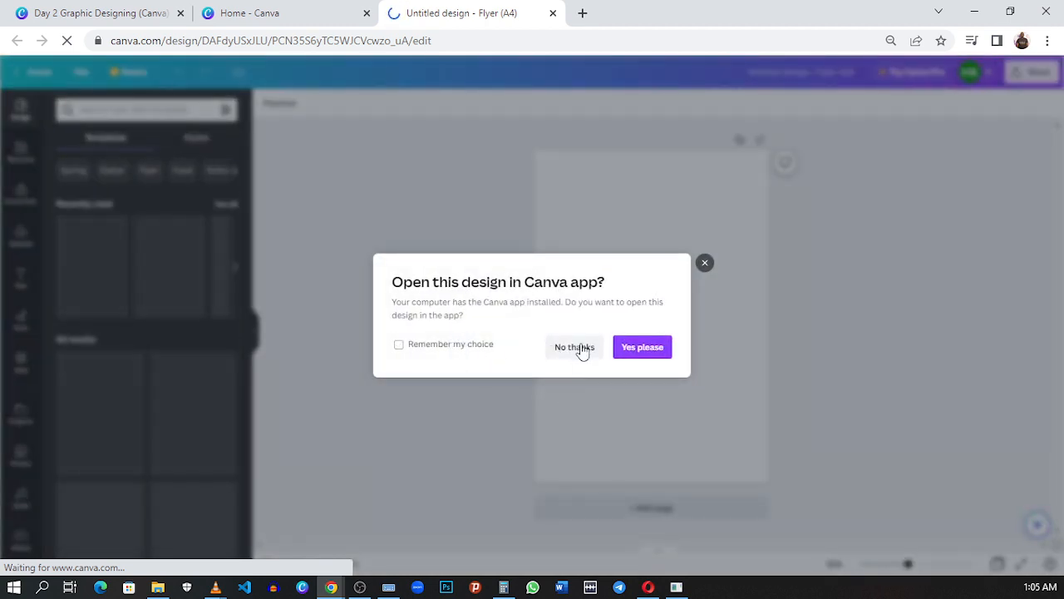
pyautogui.click(578, 349)
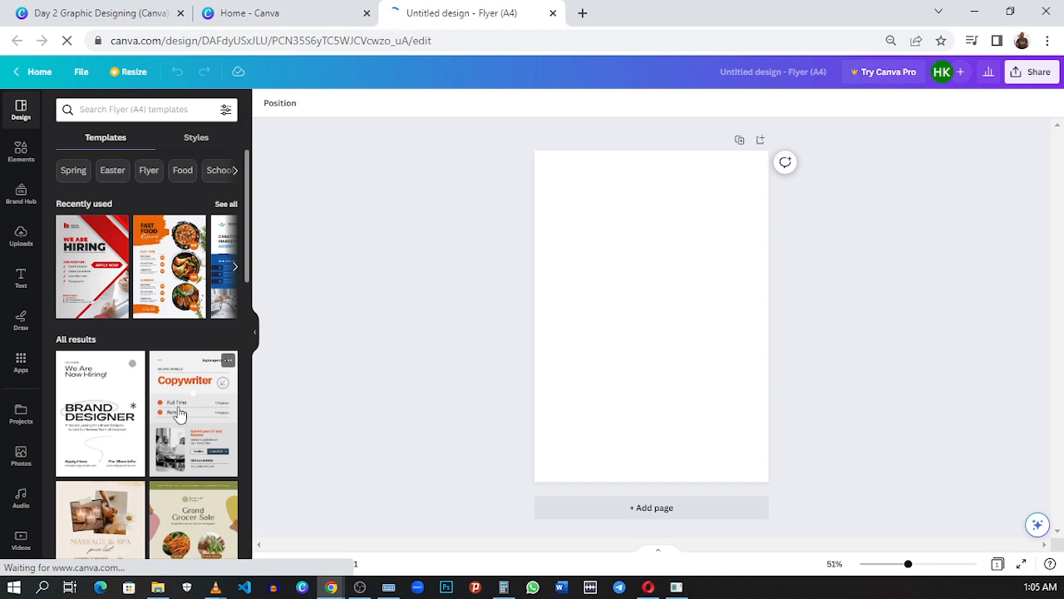
pyautogui.scroll(-6, 178, 416)
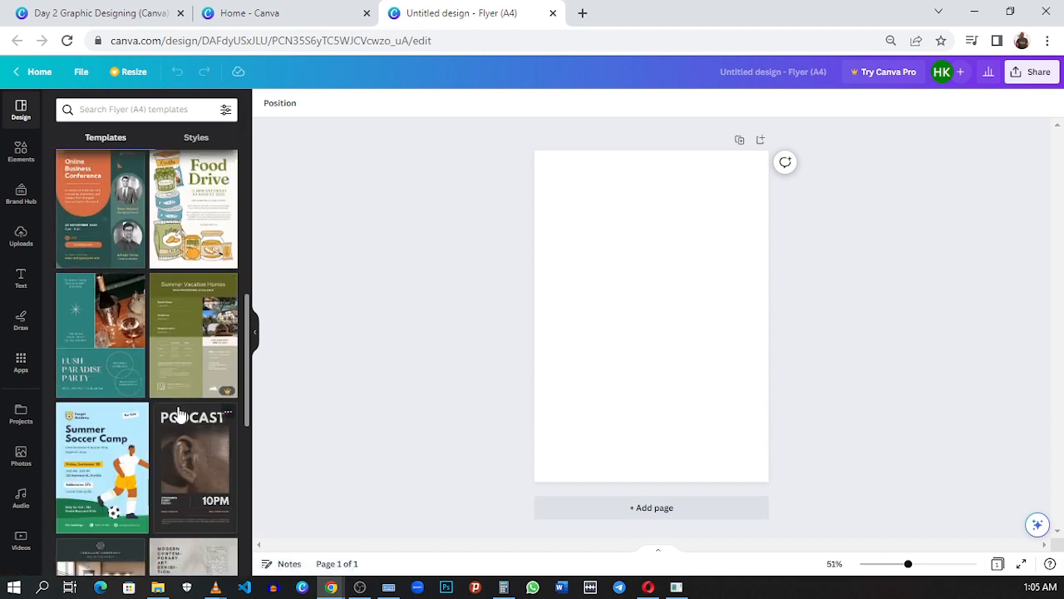
pyautogui.scroll(8, 178, 415)
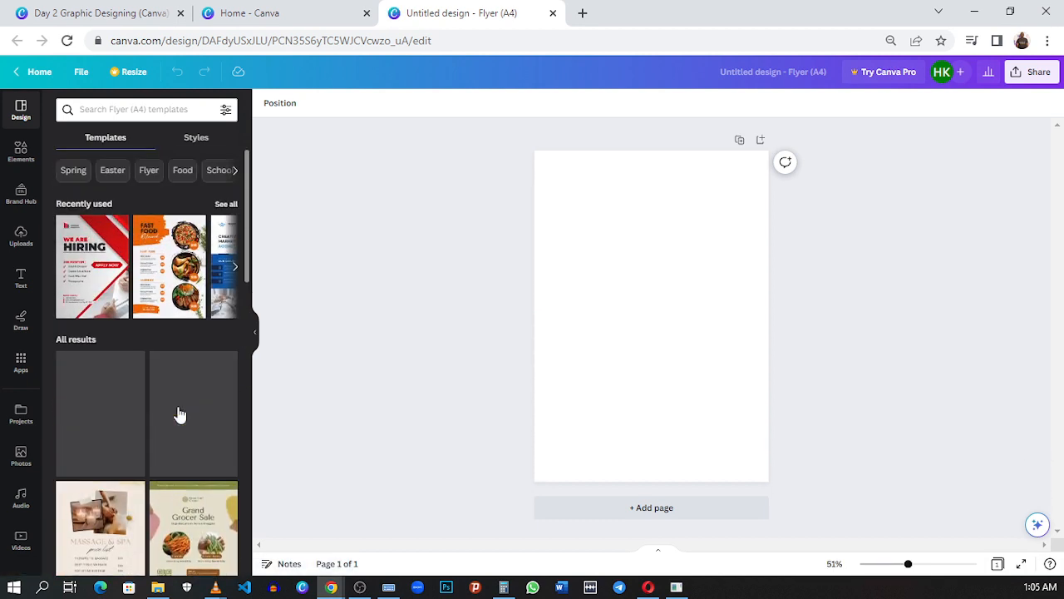
# Step: Examine the finished EYAA Clothing flyer as a reference, enlarging its first page, and return to the blank flyer
pyautogui.click(125, 14)
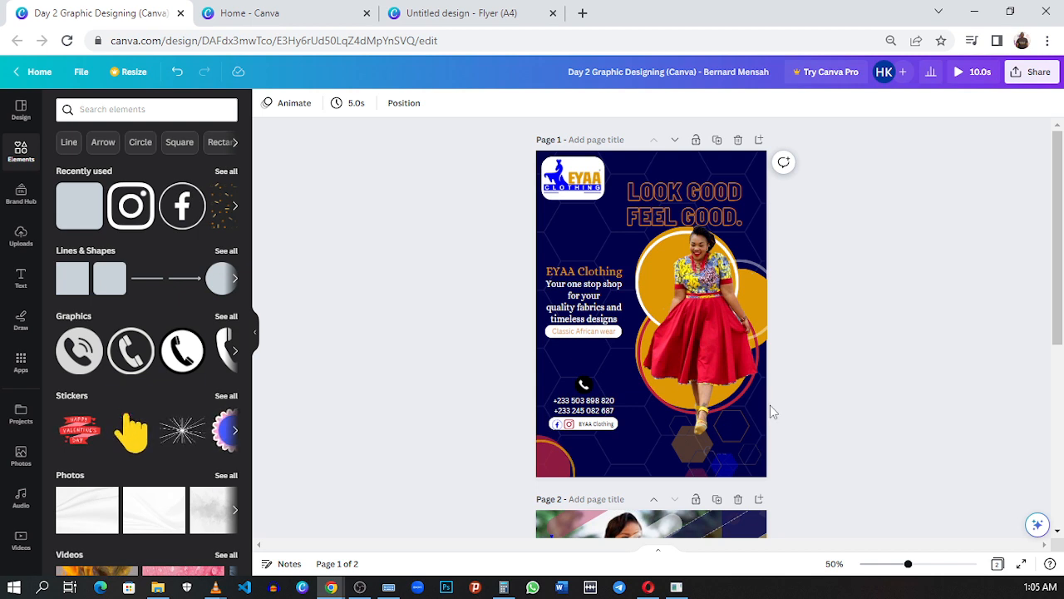
pyautogui.moveTo(908, 565); pyautogui.dragTo(913, 566)
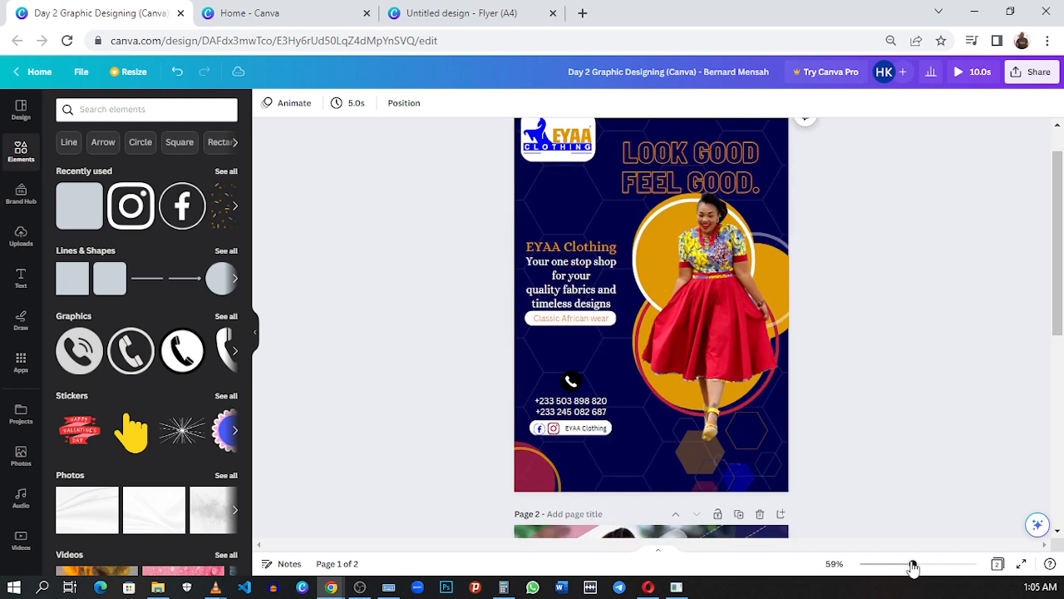
pyautogui.scroll(1, 895, 477)
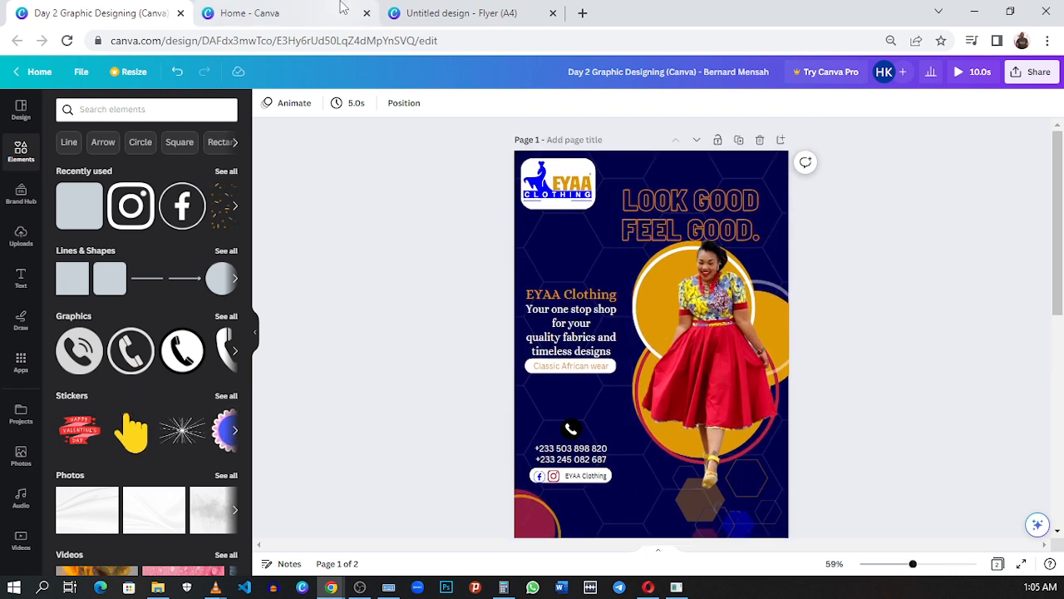
pyautogui.click(442, 25)
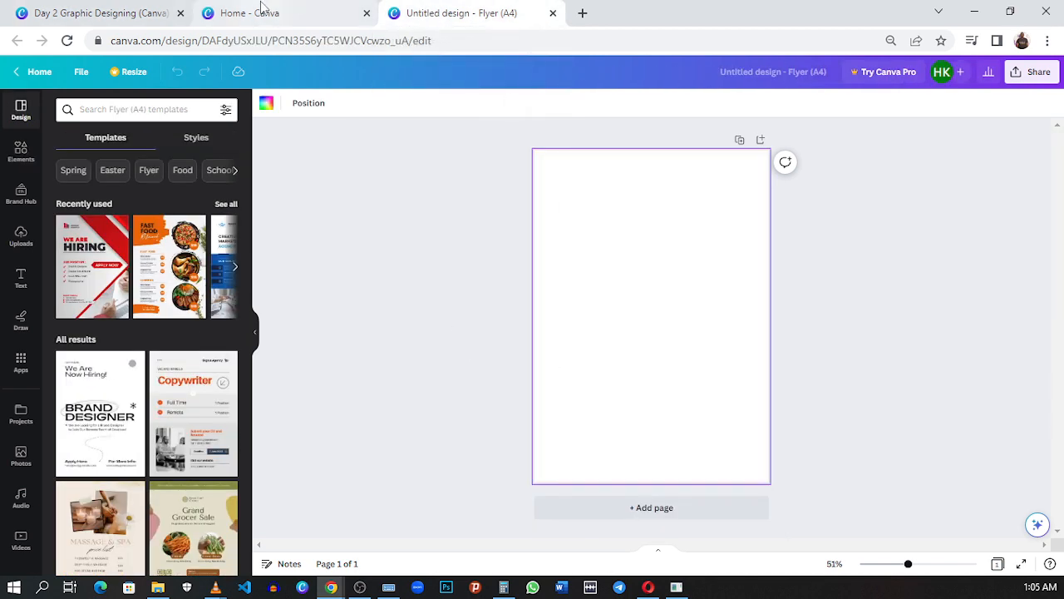
pyautogui.click(135, 8)
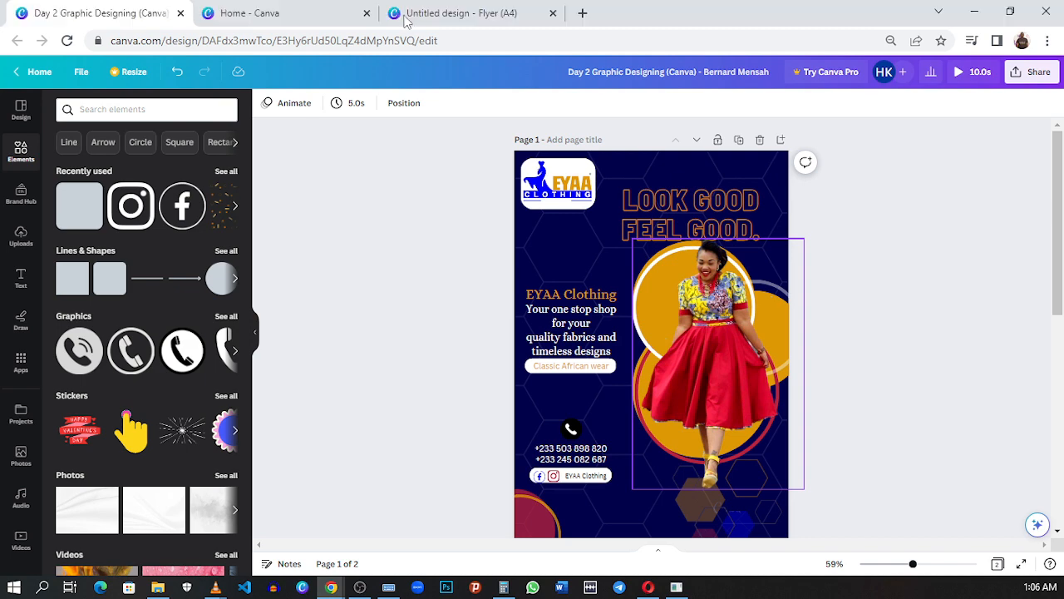
pyautogui.click(445, 13)
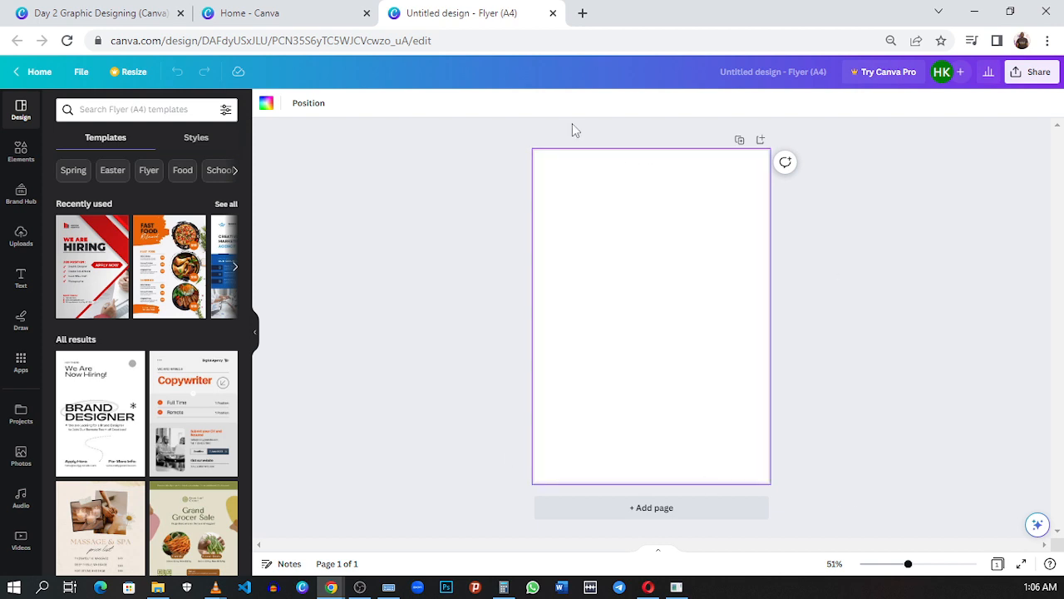
# Step: Set the blank flyer's background to the custom dark navy blue #00285D
pyautogui.click(266, 105)
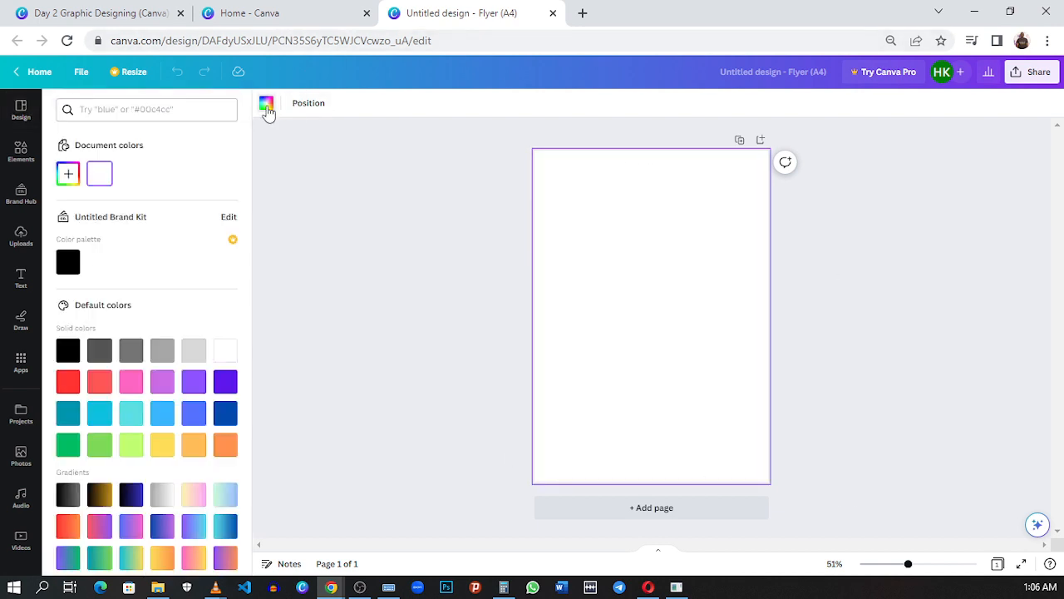
pyautogui.click(219, 418)
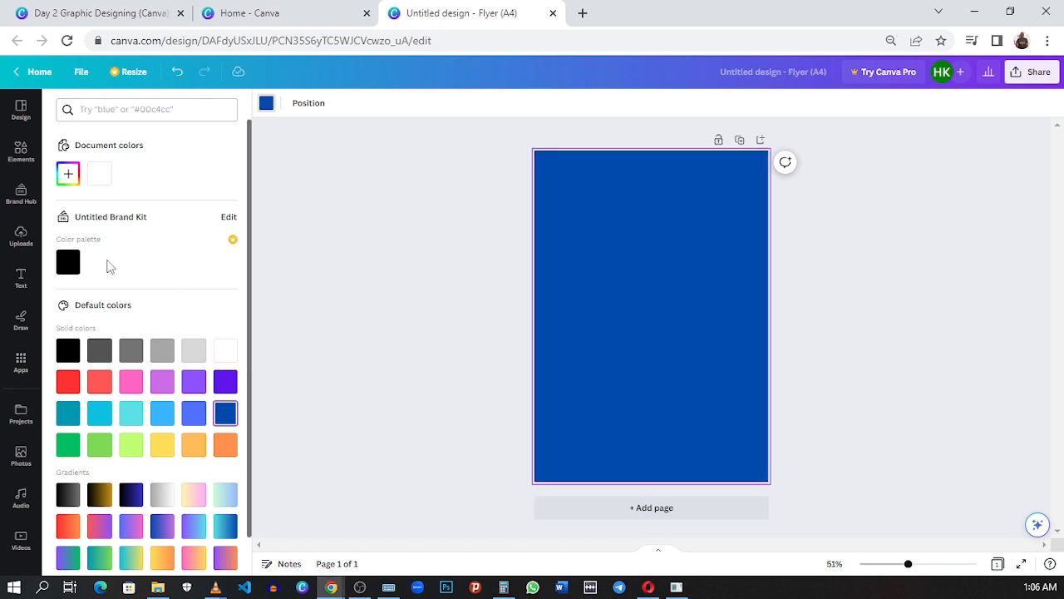
pyautogui.click(67, 175)
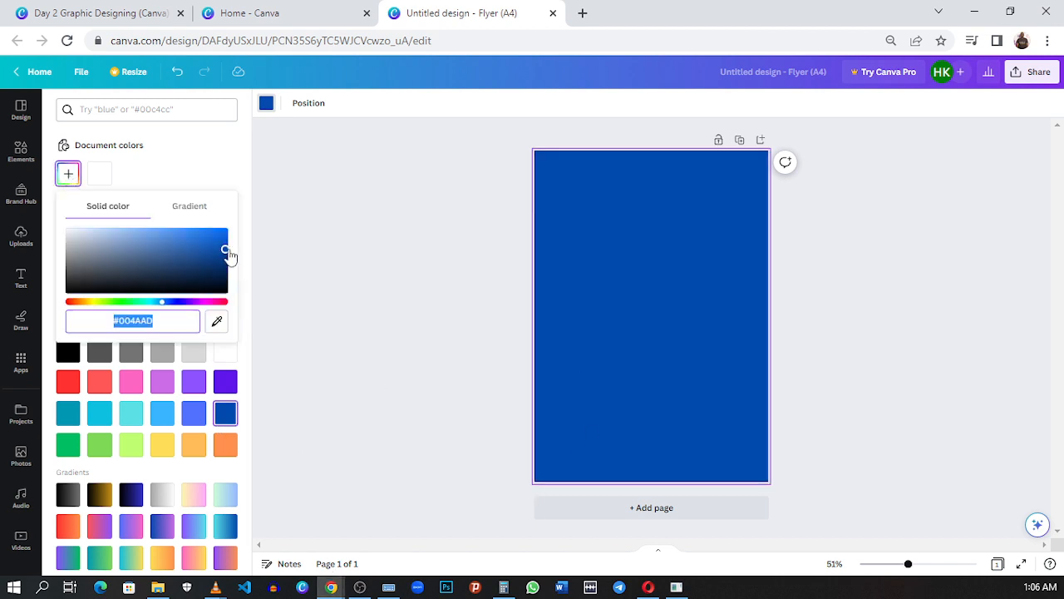
pyautogui.moveTo(224, 248); pyautogui.dragTo(224, 269)
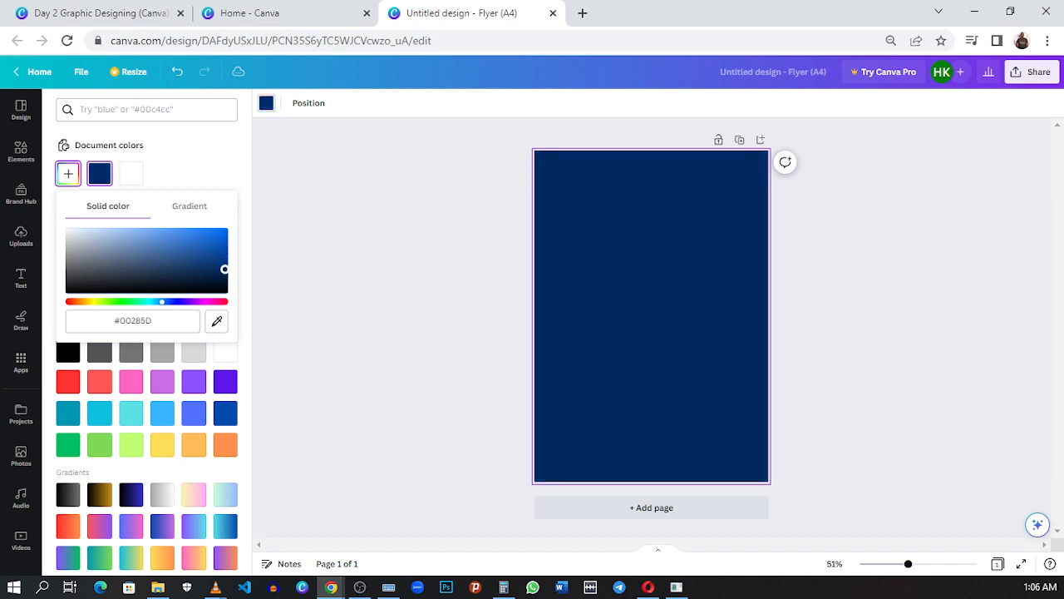
# Step: Compare the new flyer's background with that of the EYAA Clothing reference flyer
pyautogui.click(113, 14)
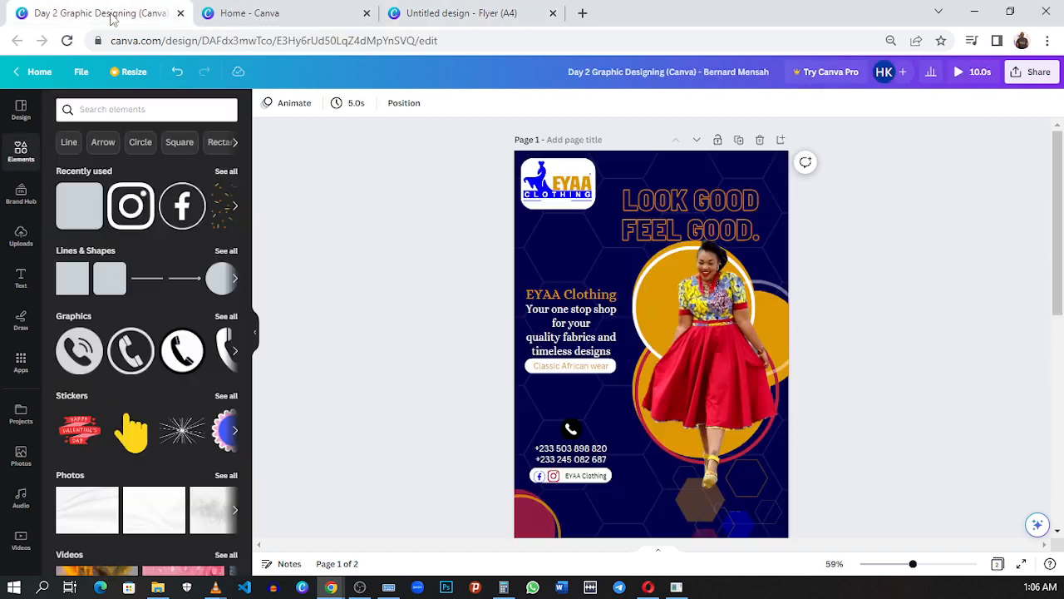
pyautogui.click(420, 15)
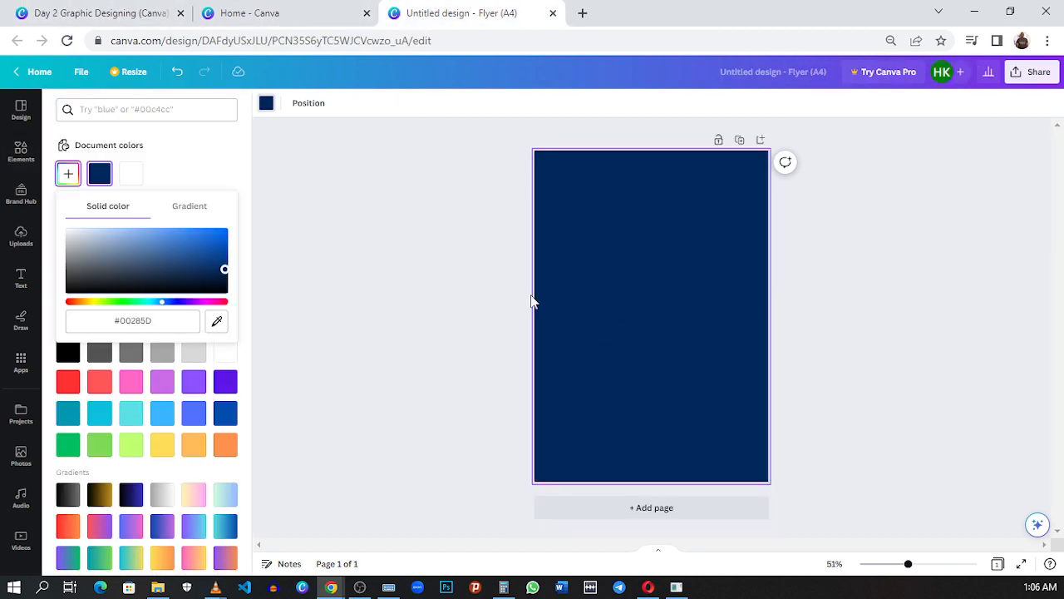
pyautogui.click(305, 229)
pyautogui.click(101, 7)
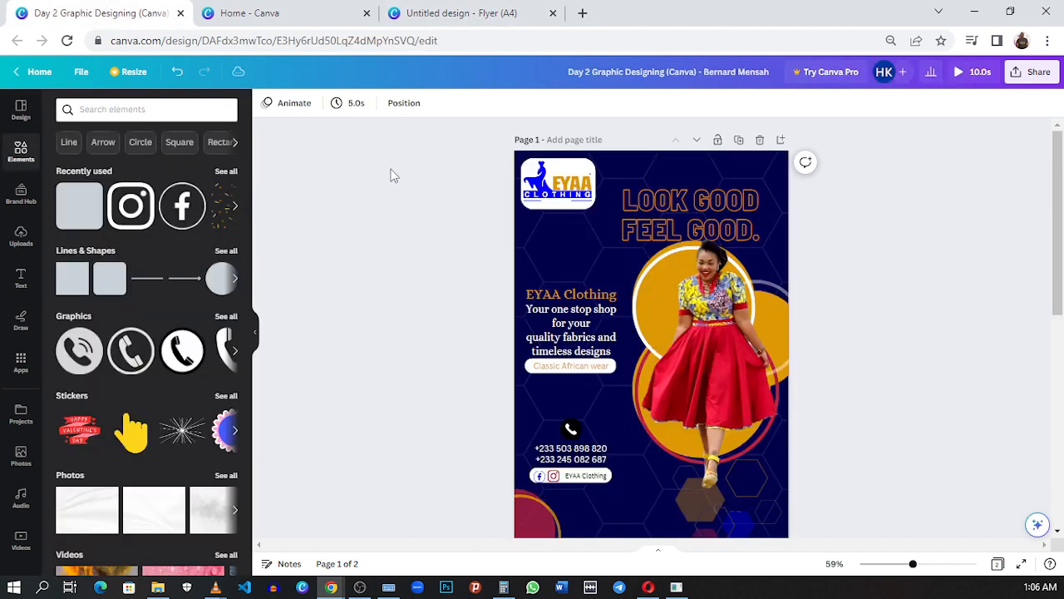
pyautogui.click(424, 14)
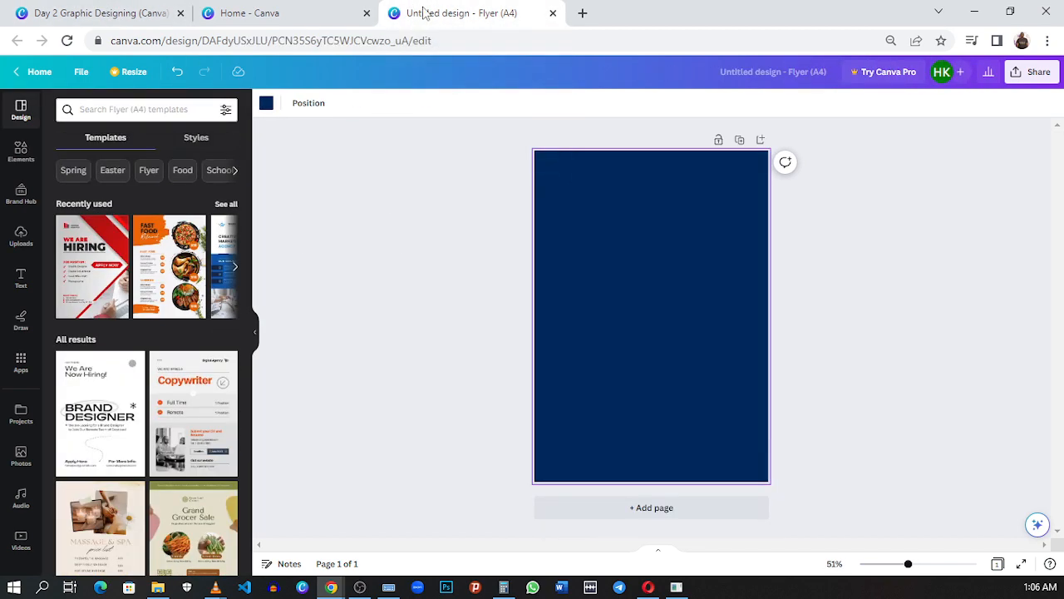
pyautogui.click(75, 13)
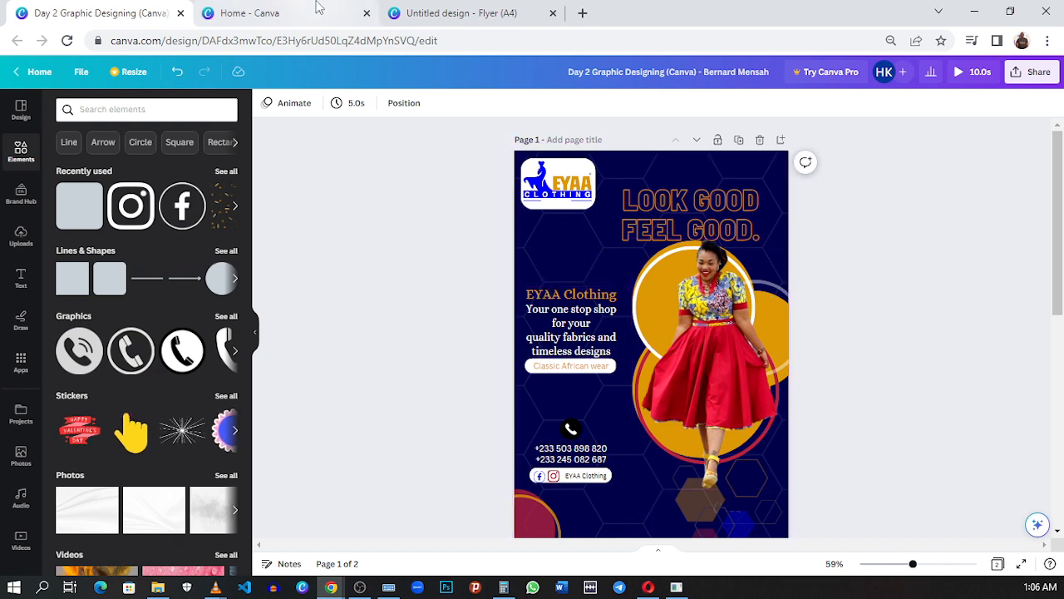
pyautogui.click(449, 12)
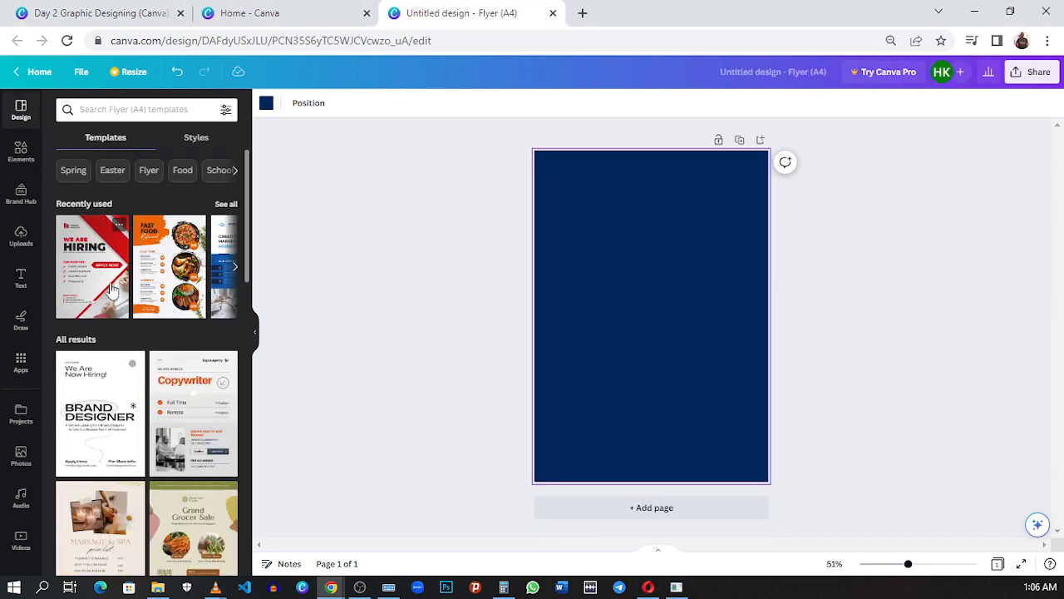
# Step: Add the recently used hexagon outline pattern to the navy flyer page
pyautogui.click(24, 158)
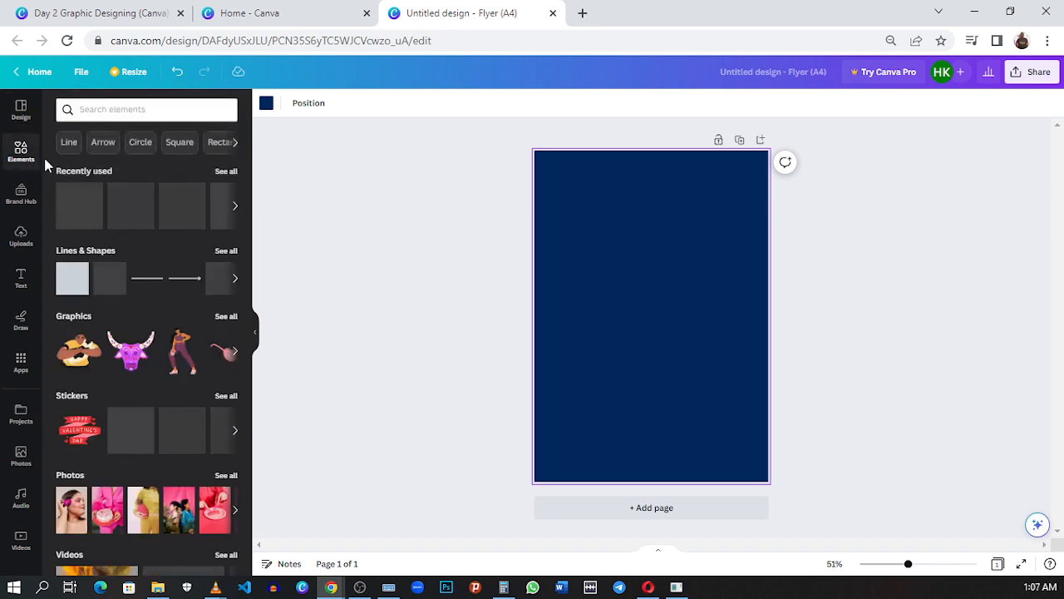
pyautogui.click(226, 171)
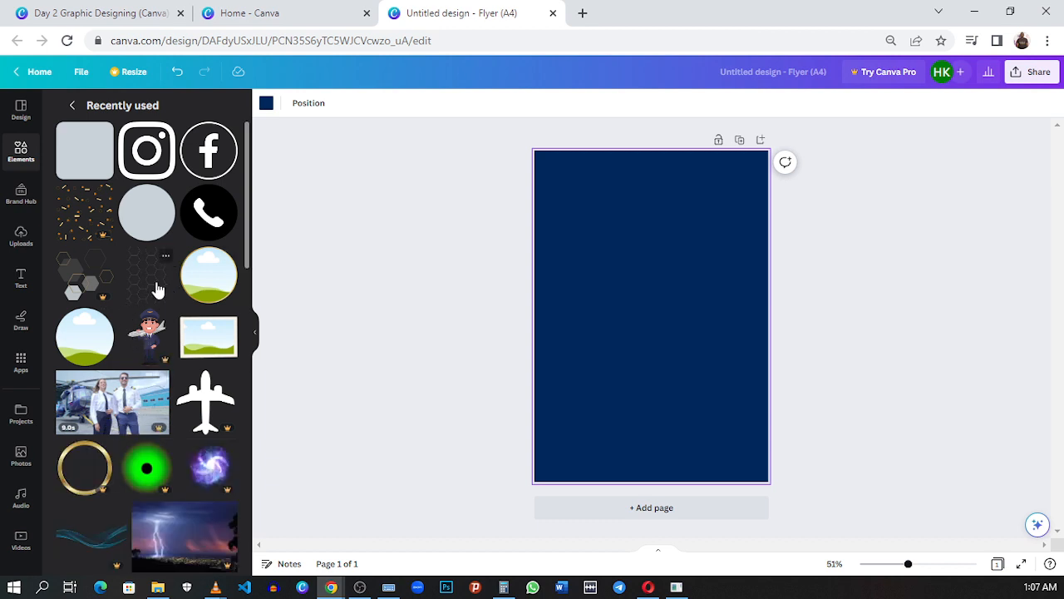
pyautogui.click(147, 275)
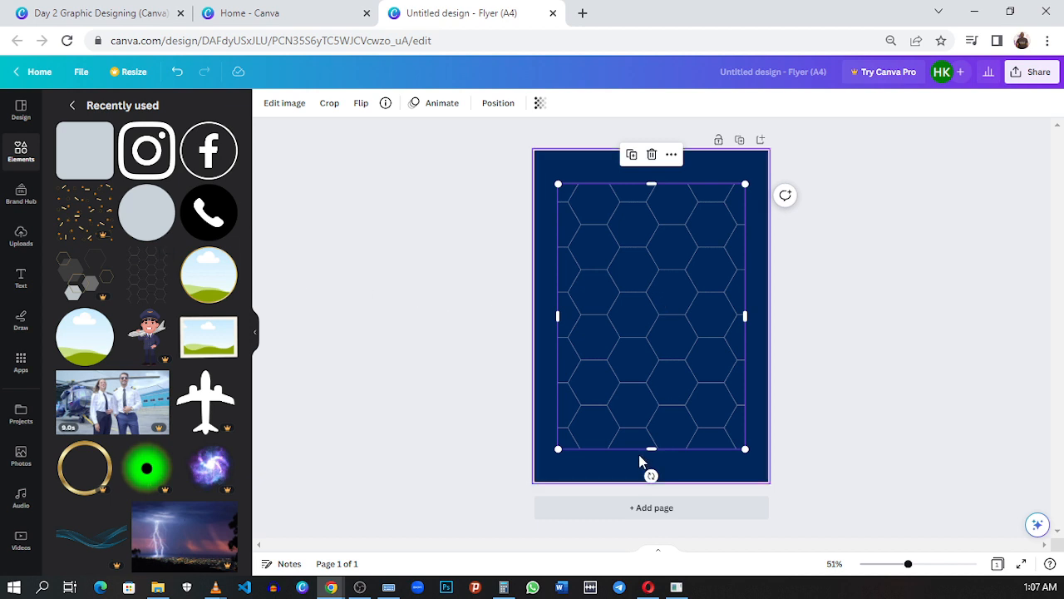
# Step: Browse the graphics library's magic recommendations for other background patterns similar to the hexagons
pyautogui.click(72, 105)
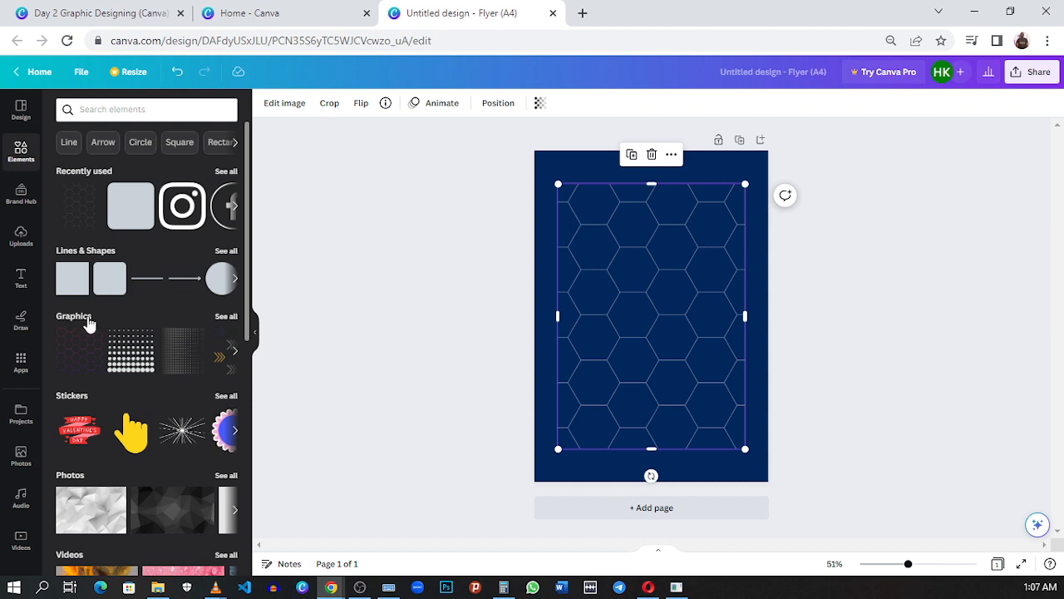
pyautogui.click(233, 318)
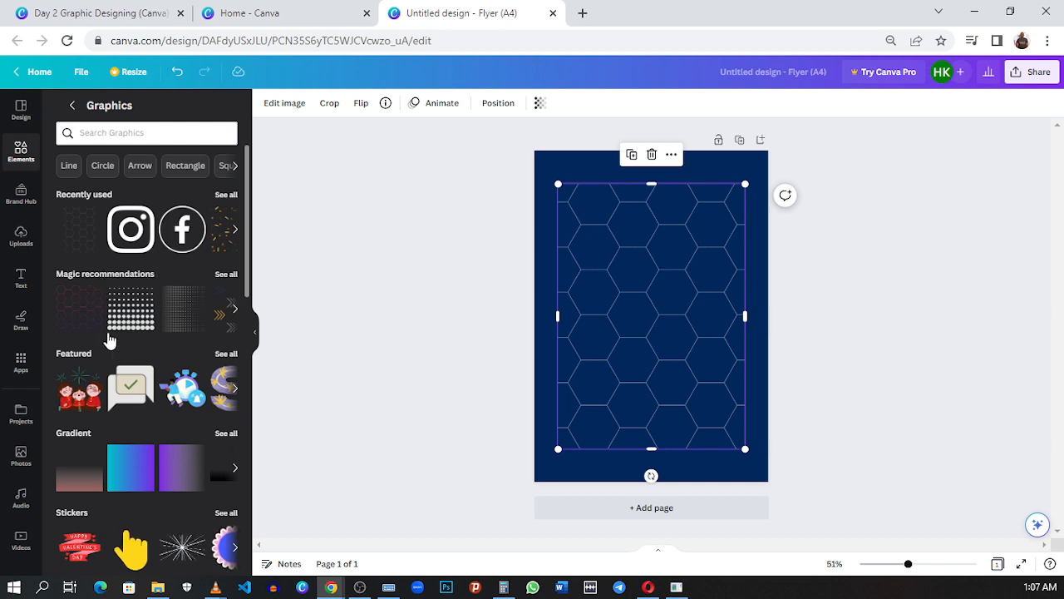
pyautogui.scroll(-1, 109, 341)
pyautogui.scroll(1, 158, 356)
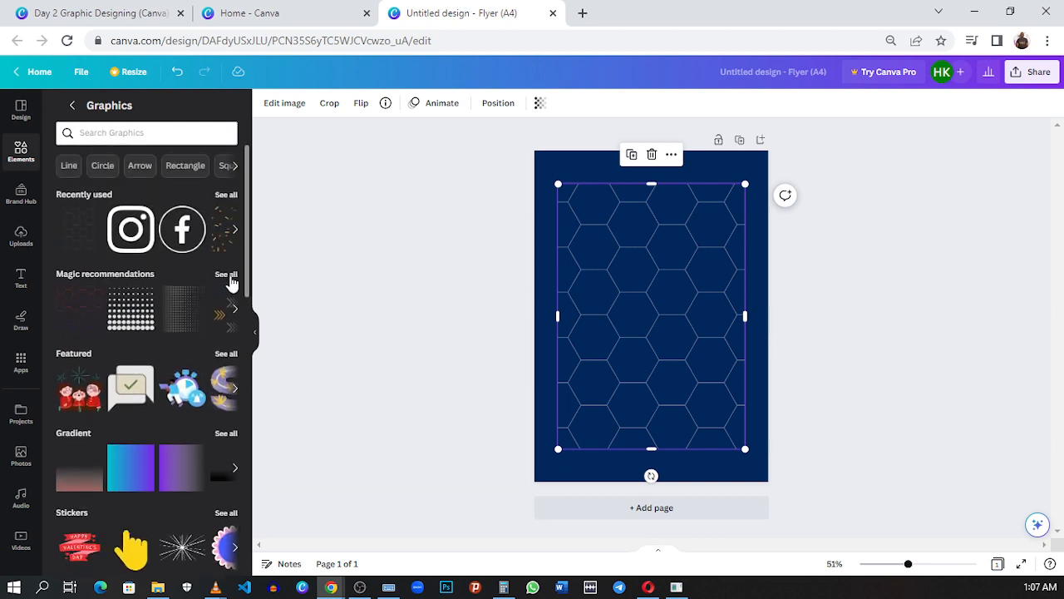
pyautogui.click(226, 275)
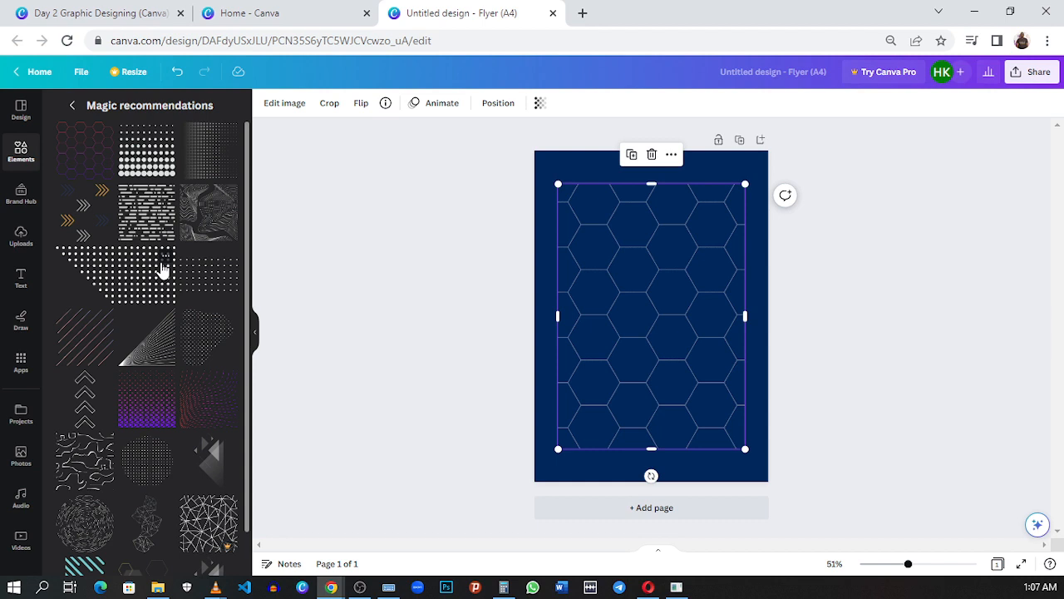
pyautogui.scroll(-1, 163, 269)
pyautogui.scroll(1, 163, 271)
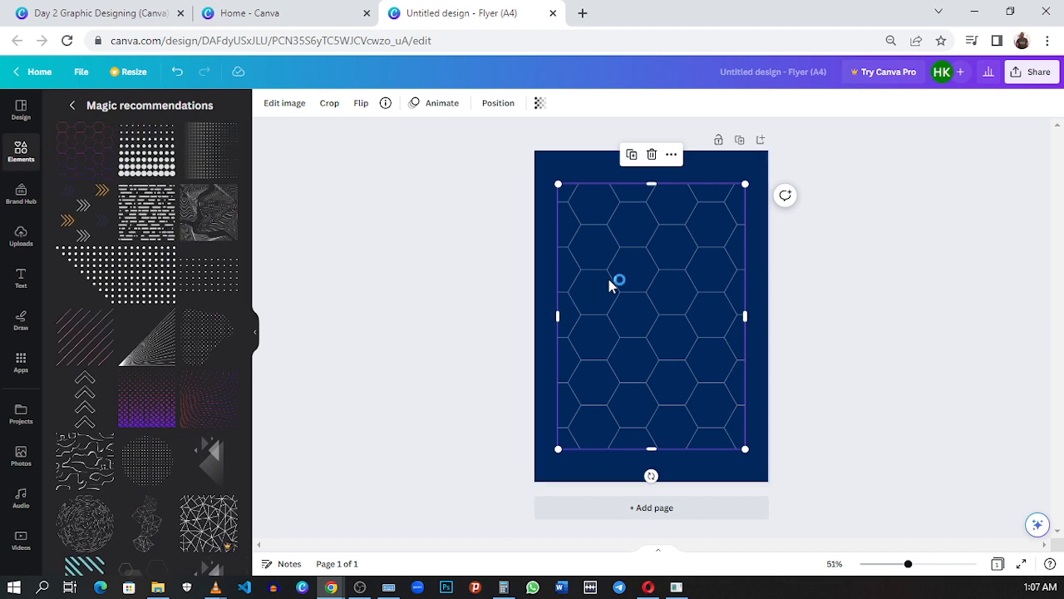
# Step: Align the hexagon pattern just past the page's upper-left corner, enlarge it to cover the whole page, and leave it selected
pyautogui.moveTo(628, 290); pyautogui.dragTo(647, 279)
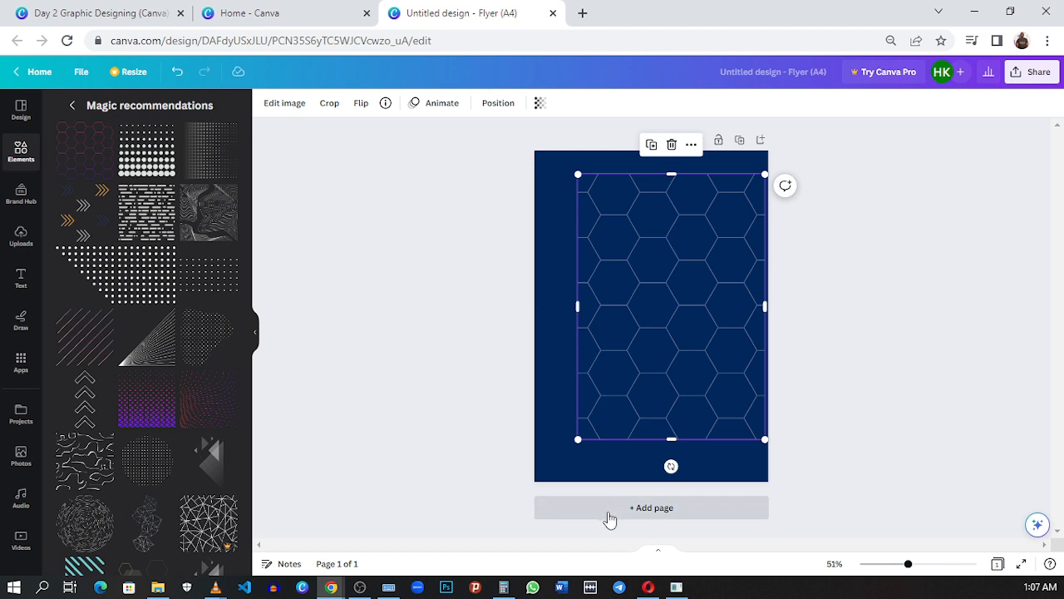
pyautogui.moveTo(649, 338); pyautogui.dragTo(596, 314)
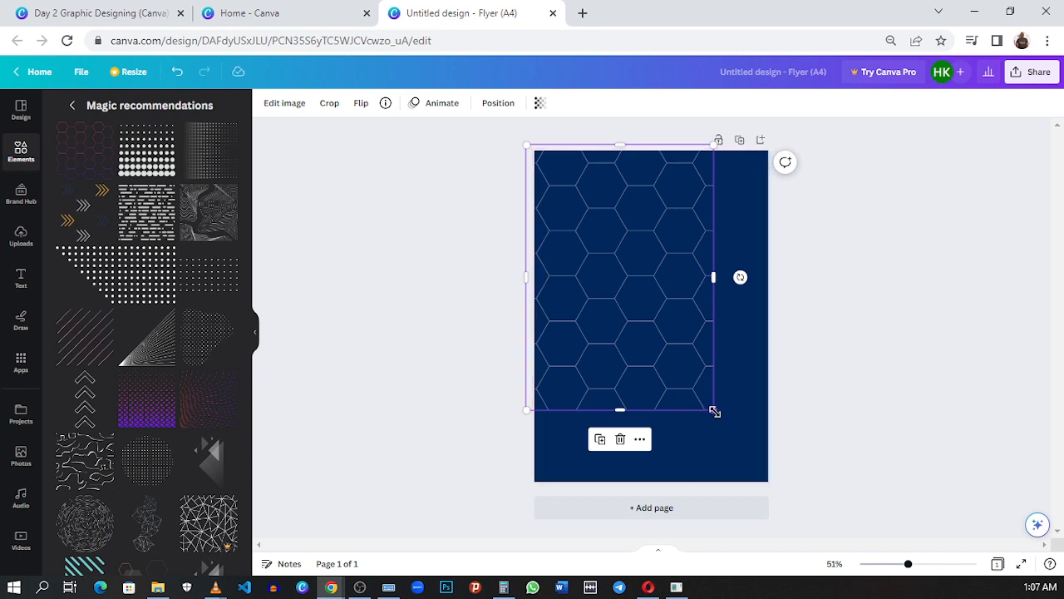
pyautogui.moveTo(714, 411); pyautogui.dragTo(772, 492)
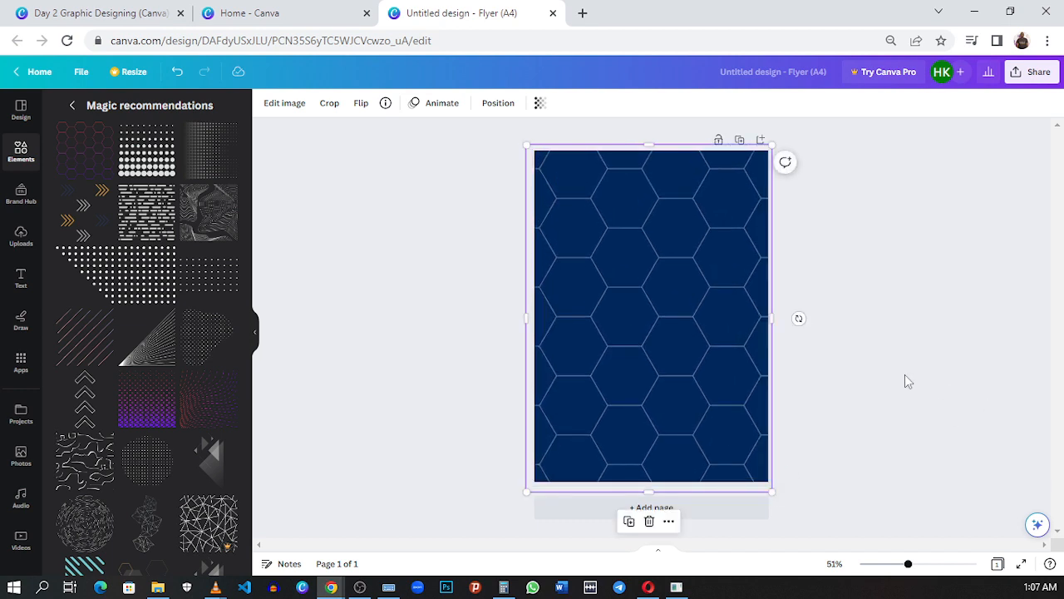
pyautogui.click(906, 381)
pyautogui.click(629, 354)
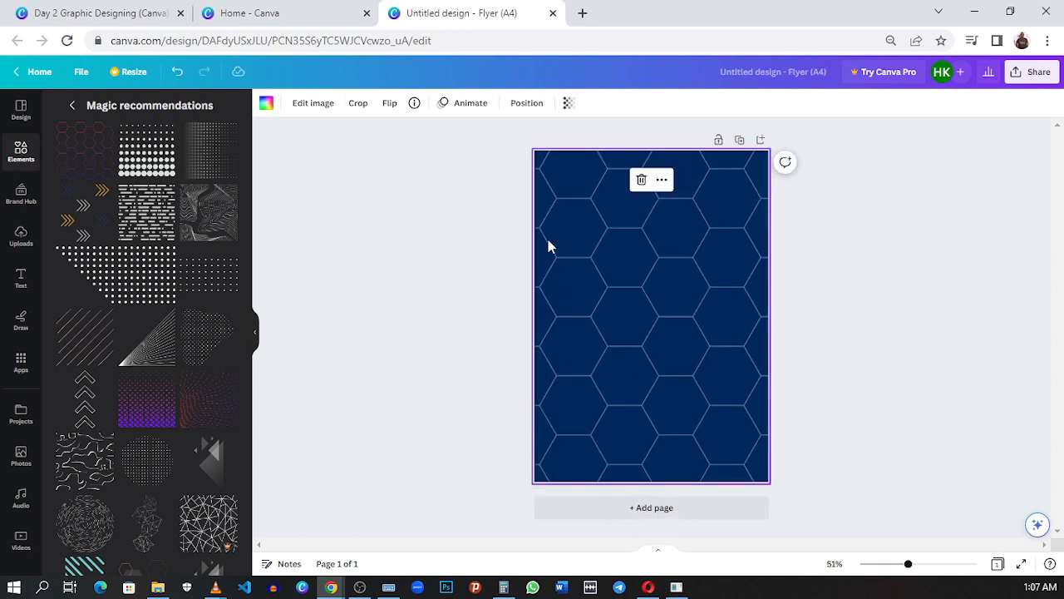
# Step: Lower the hexagon pattern's opacity to a faint overlay, comparing it with the EYAA Clothing reference flyer
pyautogui.click(158, 13)
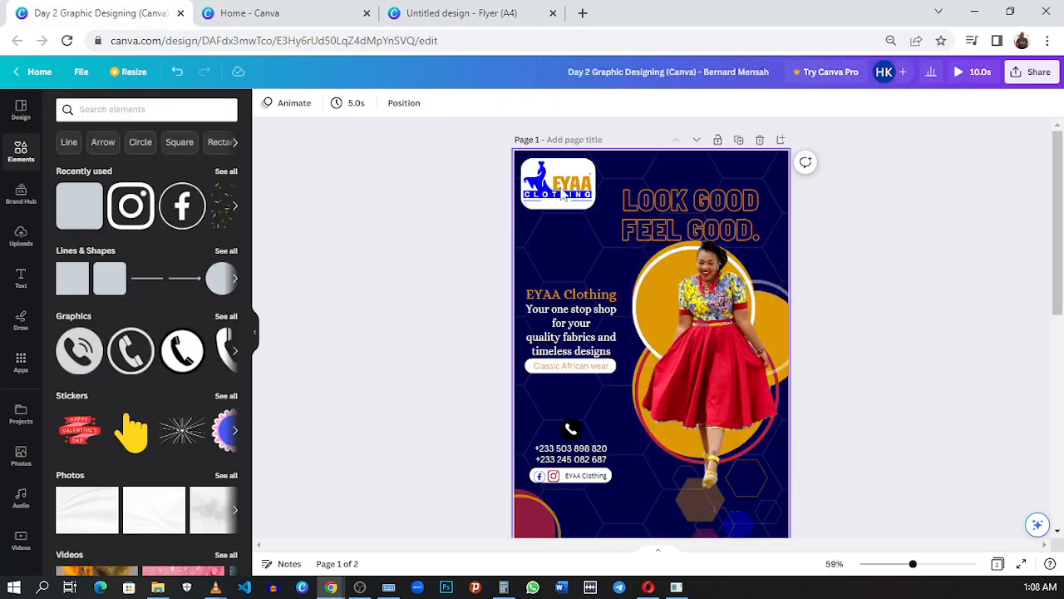
pyautogui.click(462, 13)
pyautogui.click(533, 110)
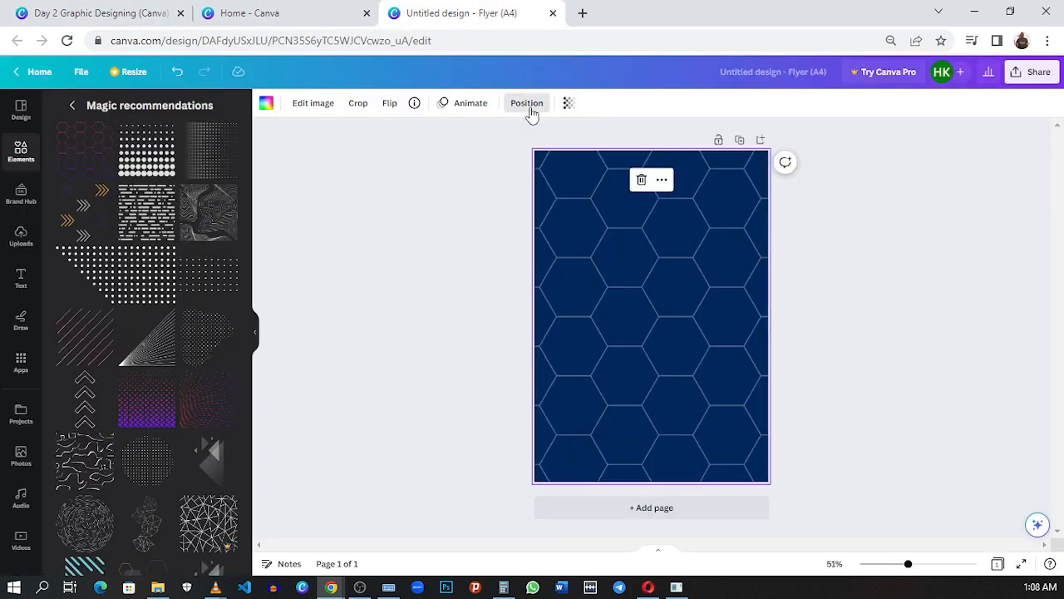
pyautogui.click(560, 111)
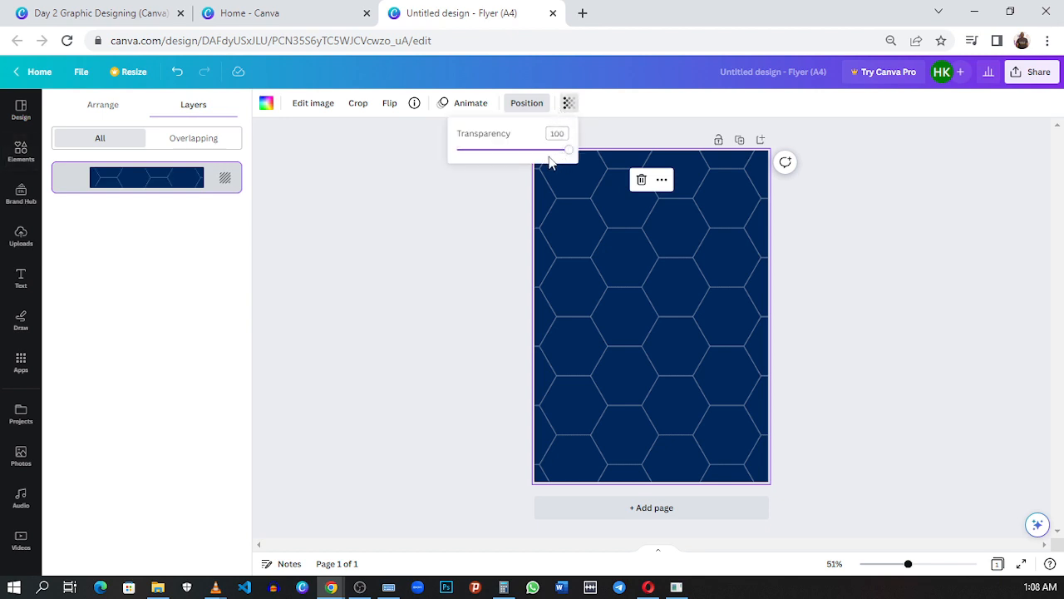
pyautogui.moveTo(544, 159); pyautogui.dragTo(486, 162)
pyautogui.click(583, 245)
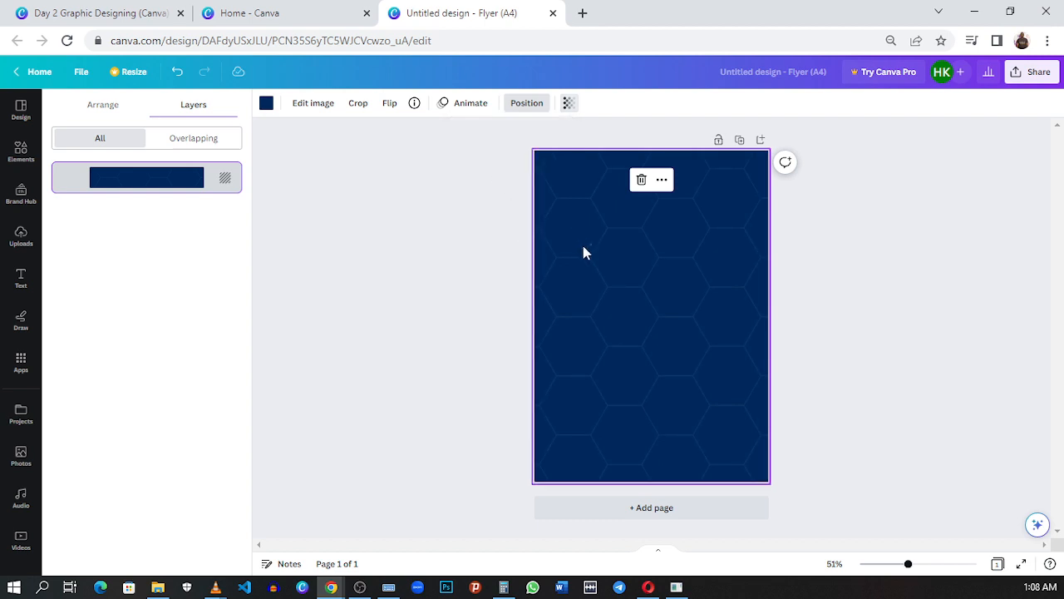
pyautogui.click(427, 219)
pyautogui.click(178, 11)
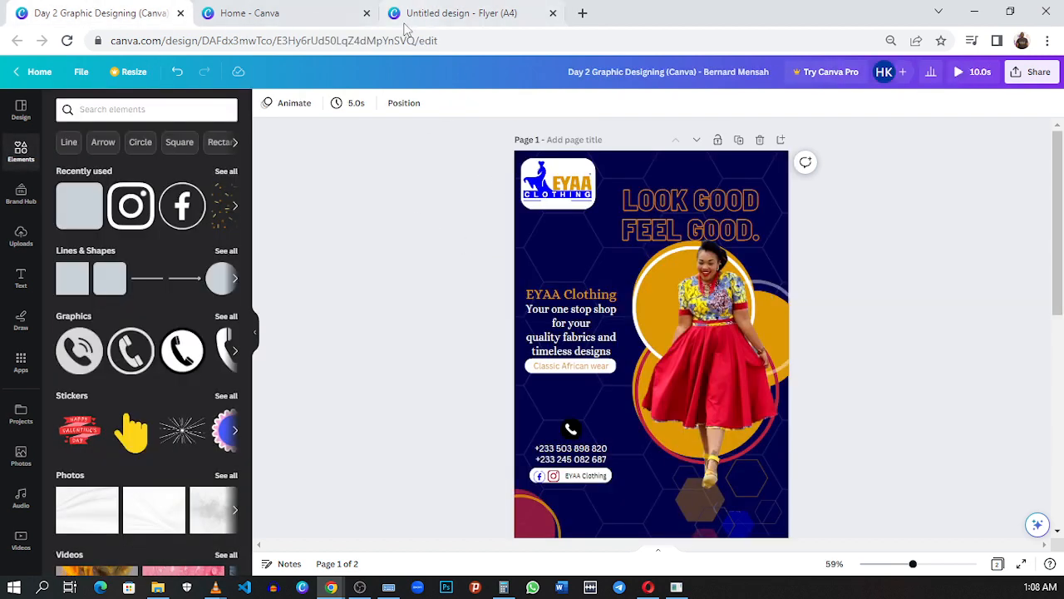
pyautogui.click(466, 14)
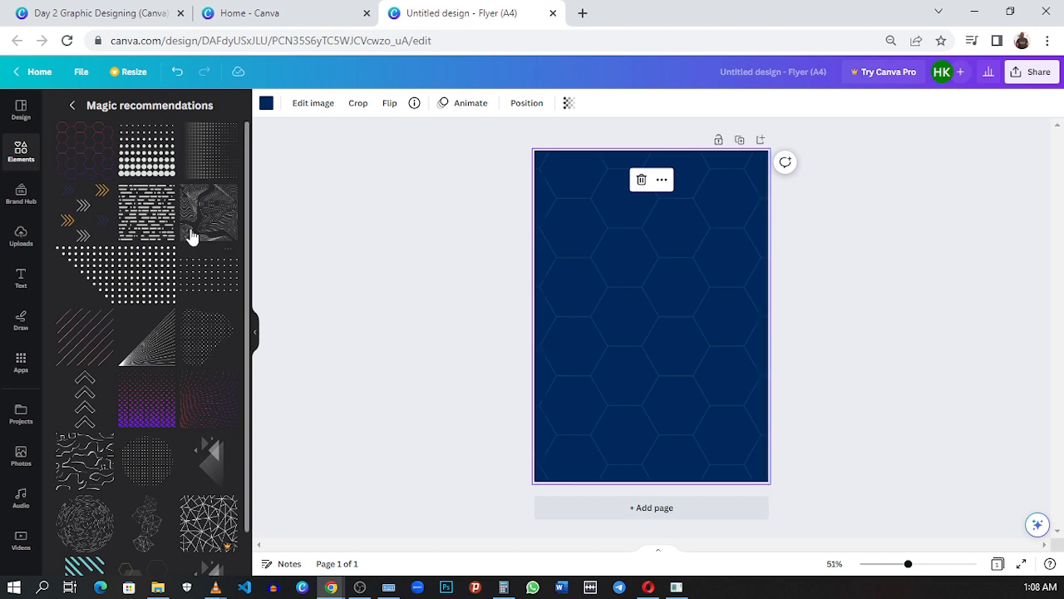
# Step: Add a rounded square near the page's upper-left corner, flatten it into a rectangle, and fill it white
pyautogui.click(321, 237)
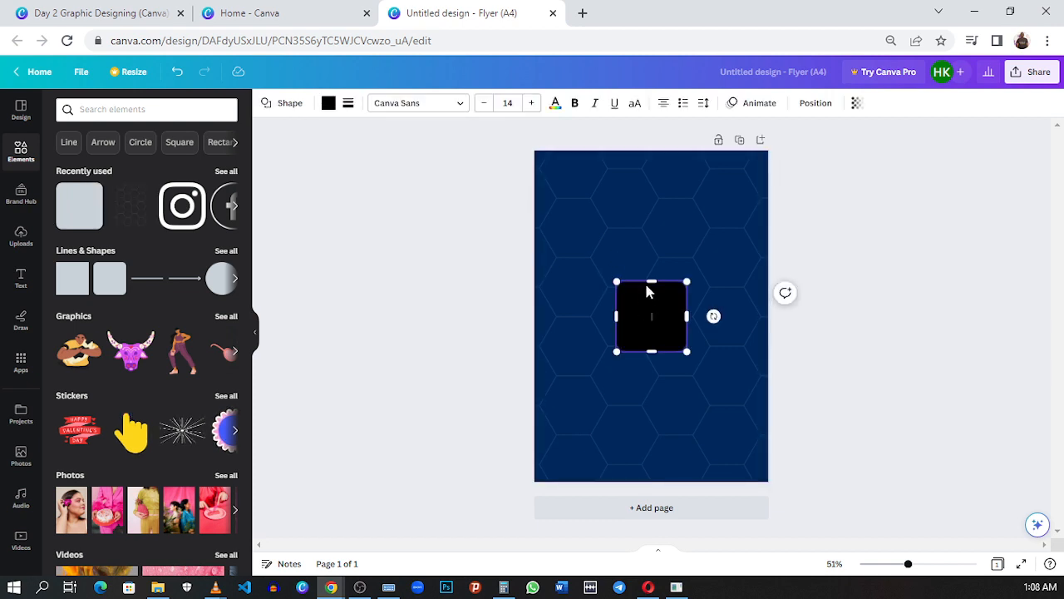
pyautogui.moveTo(649, 291); pyautogui.dragTo(586, 194)
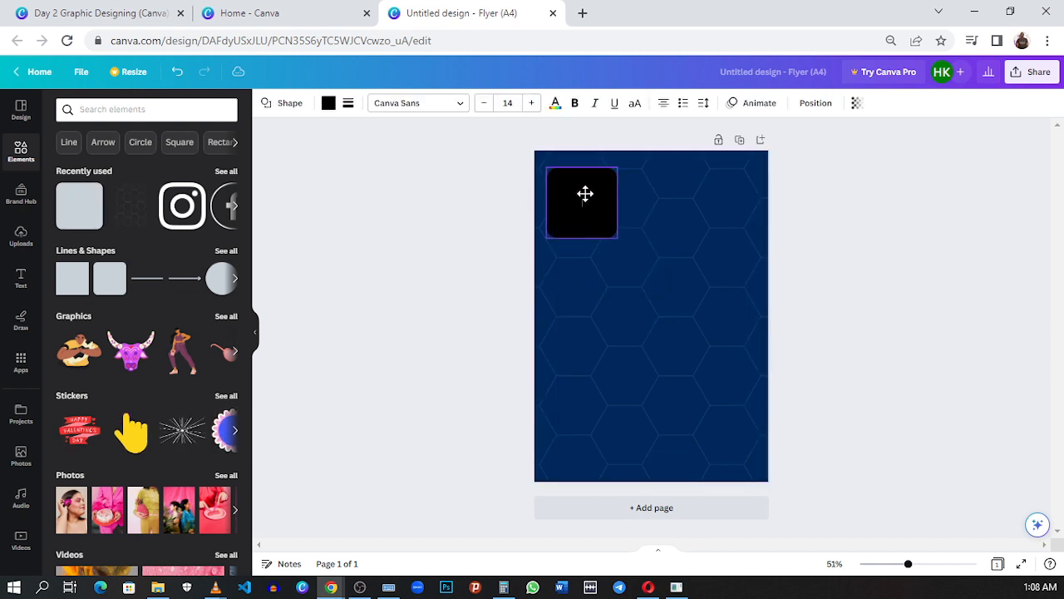
pyautogui.moveTo(615, 235); pyautogui.dragTo(621, 210)
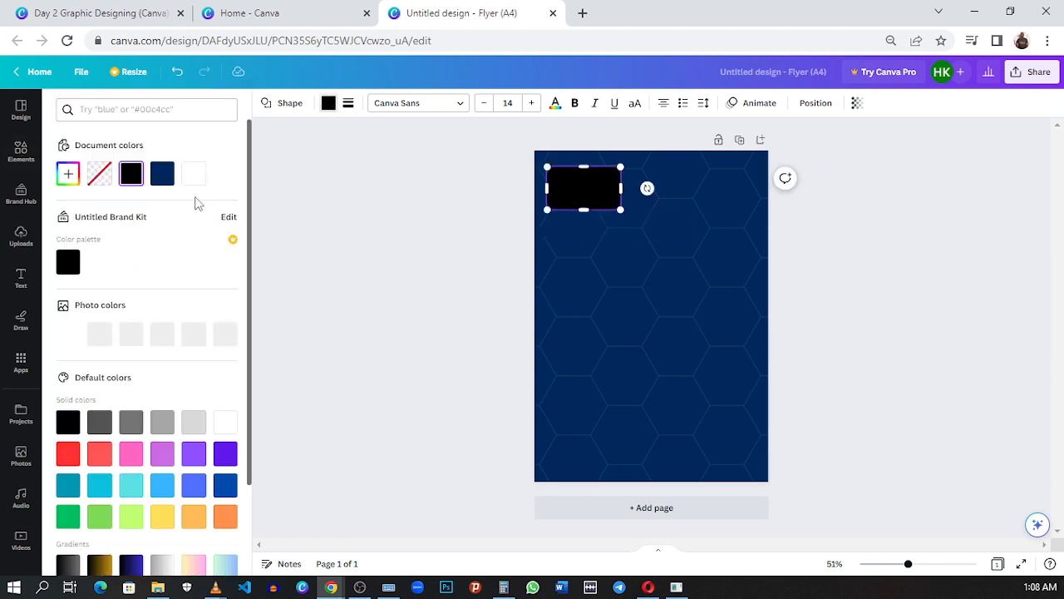
pyautogui.click(193, 174)
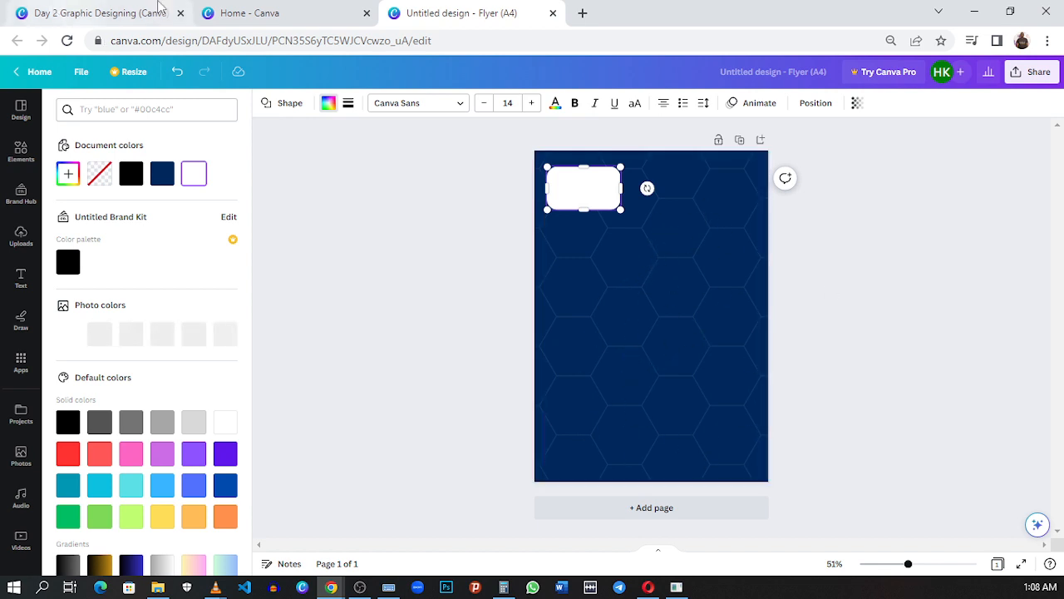
# Step: Inspect the logo on the reference flyer and make the new flyer's white rectangle slightly narrower and taller
pyautogui.click(86, 12)
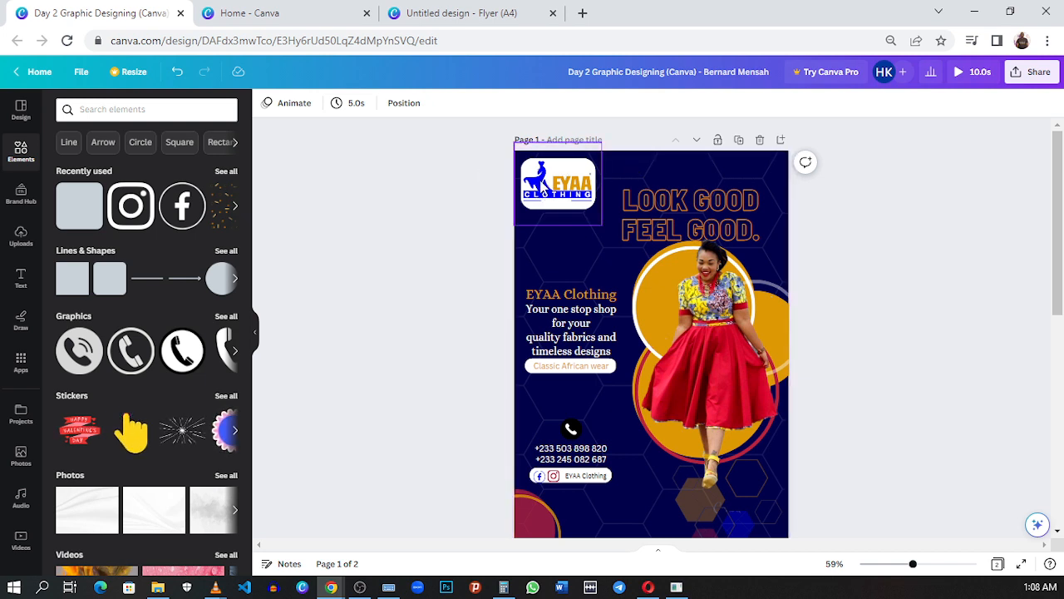
pyautogui.moveTo(545, 189); pyautogui.dragTo(565, 179)
pyautogui.click(638, 152)
pyautogui.click(463, 16)
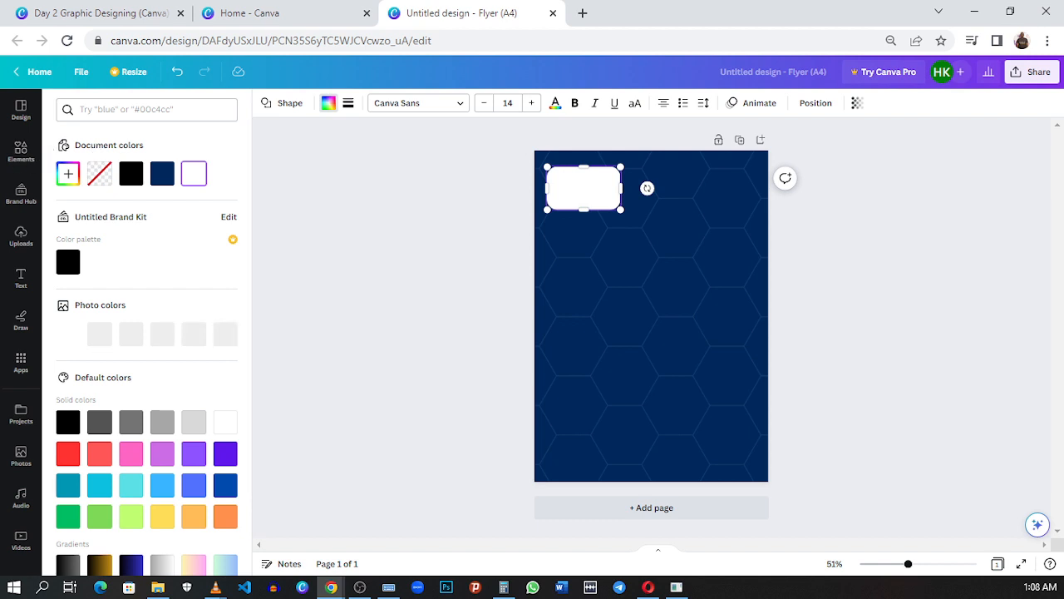
pyautogui.click(20, 151)
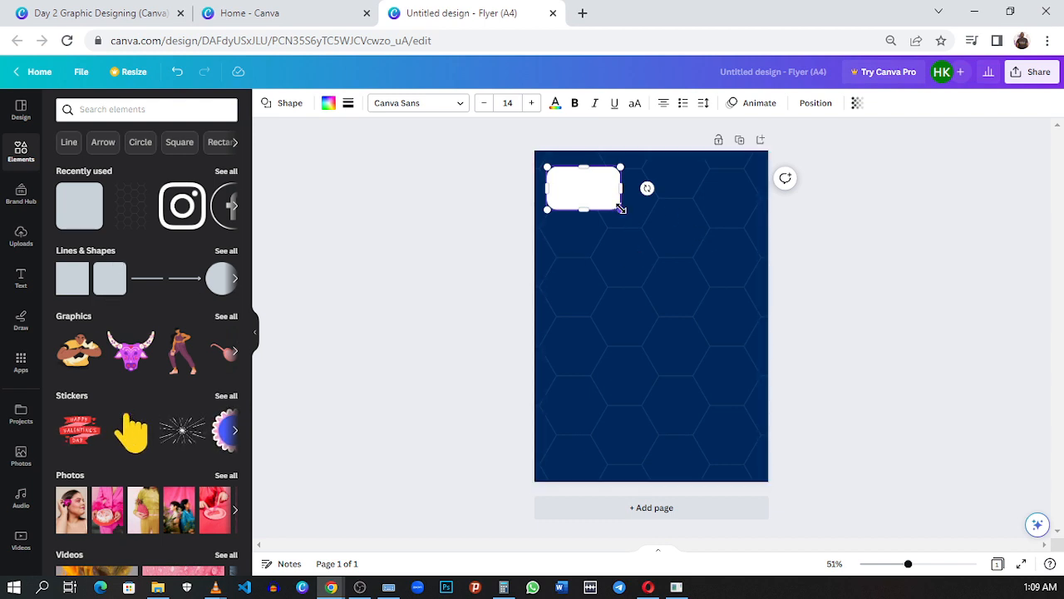
pyautogui.moveTo(622, 208)
pyautogui.mouseDown()
pyautogui.moveTo(649, 252)
pyautogui.moveTo(694, 275)
pyautogui.moveTo(674, 321)
pyautogui.moveTo(695, 321)
pyautogui.moveTo(689, 340)
pyautogui.moveTo(710, 266)
pyautogui.moveTo(662, 268)
pyautogui.moveTo(648, 308)
pyautogui.moveTo(693, 266)
pyautogui.moveTo(661, 264)
pyautogui.moveTo(672, 283)
pyautogui.moveTo(681, 268)
pyautogui.moveTo(732, 301)
pyautogui.moveTo(705, 253)
pyautogui.moveTo(620, 224)
pyautogui.moveTo(617, 210)
pyautogui.mouseUp()
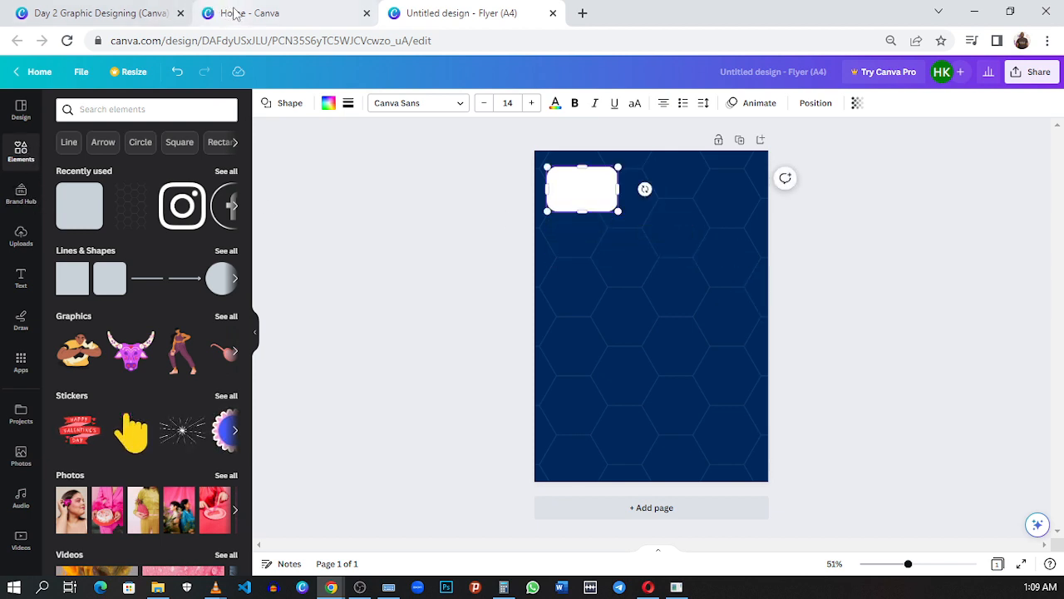
# Step: Copy the EYAA Clothing logo from the reference flyer and paste it onto the new flyer
pyautogui.click(131, 14)
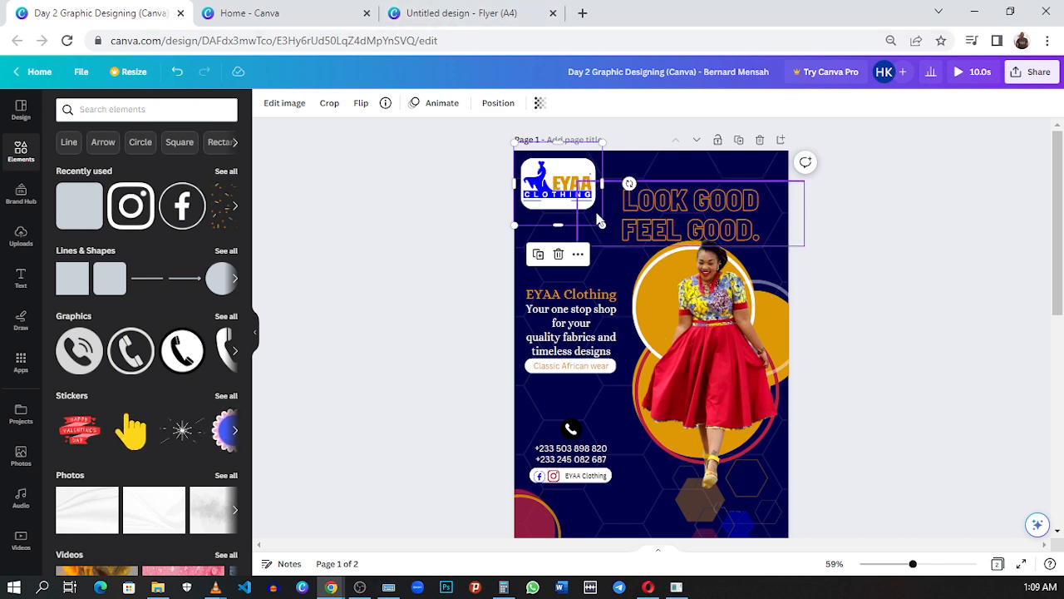
pyautogui.click(432, 18)
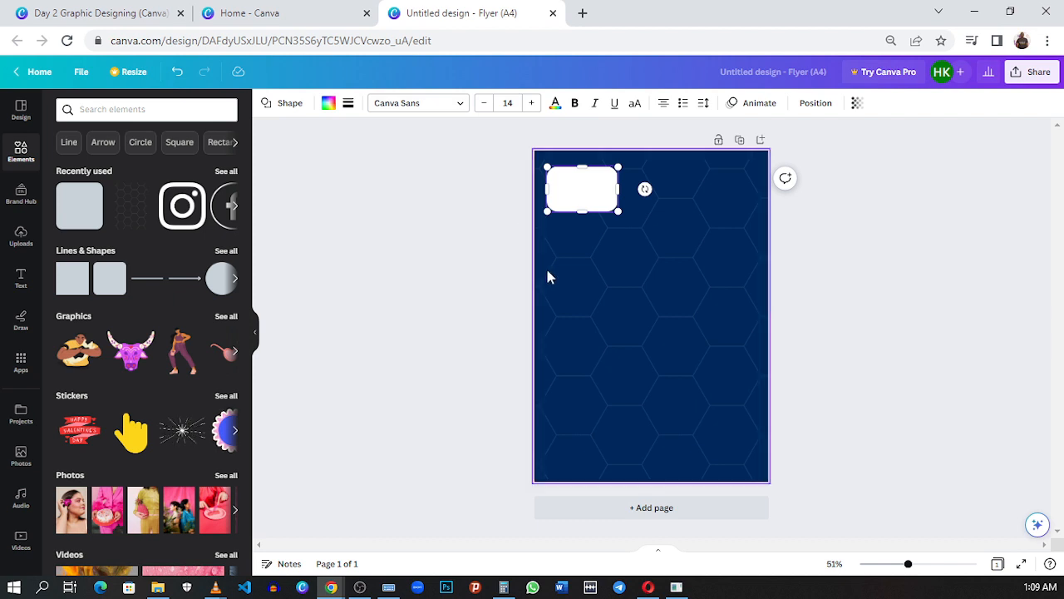
pyautogui.click(628, 278)
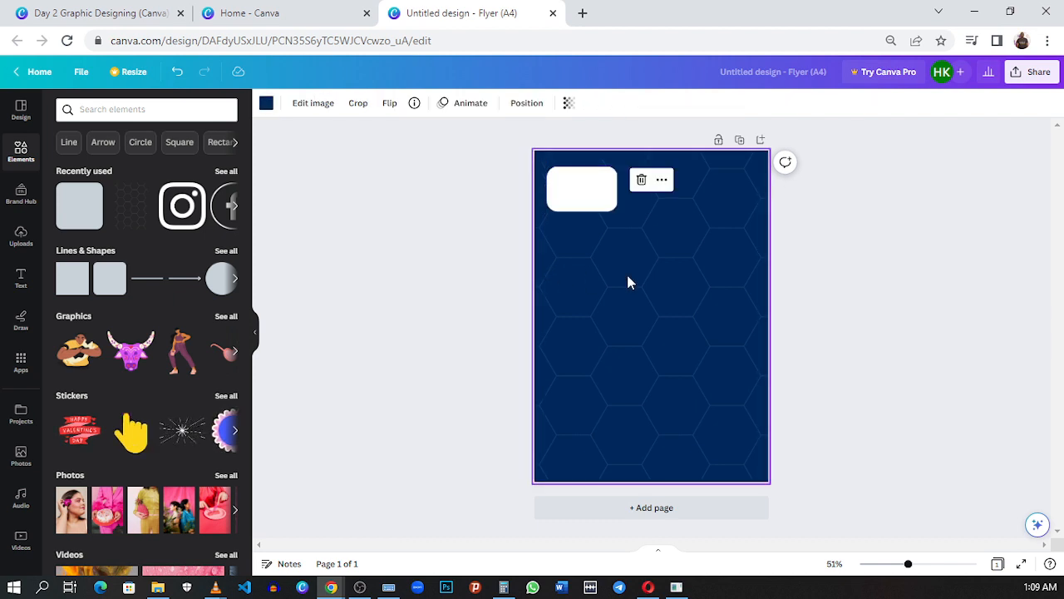
pyautogui.hotkey('ctrl', 'v')
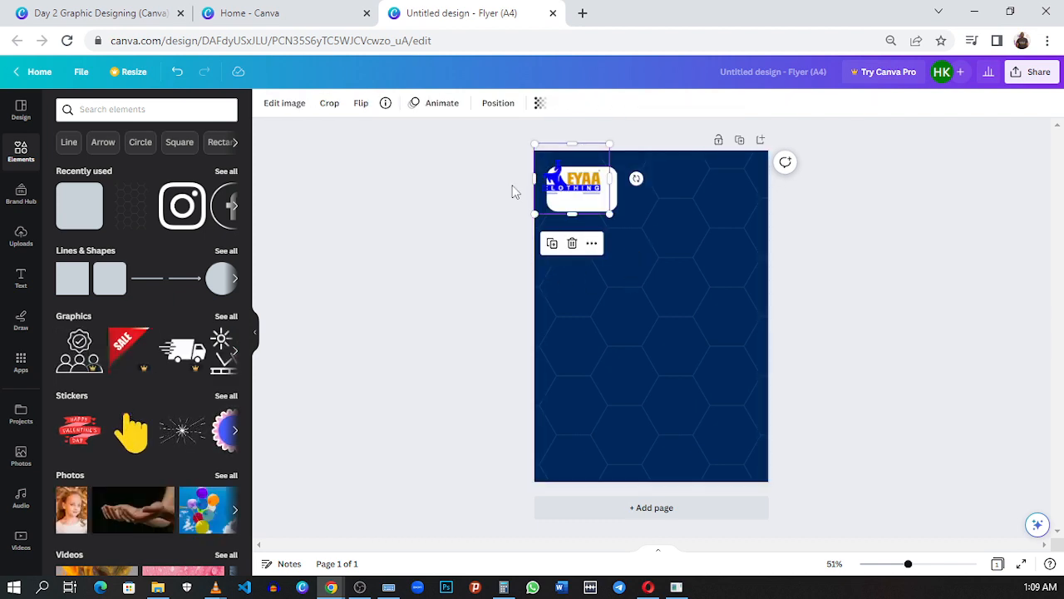
# Step: Shrink the EYAA Clothing logo slightly and center it on the white rounded rectangle
pyautogui.moveTo(586, 190); pyautogui.dragTo(591, 193)
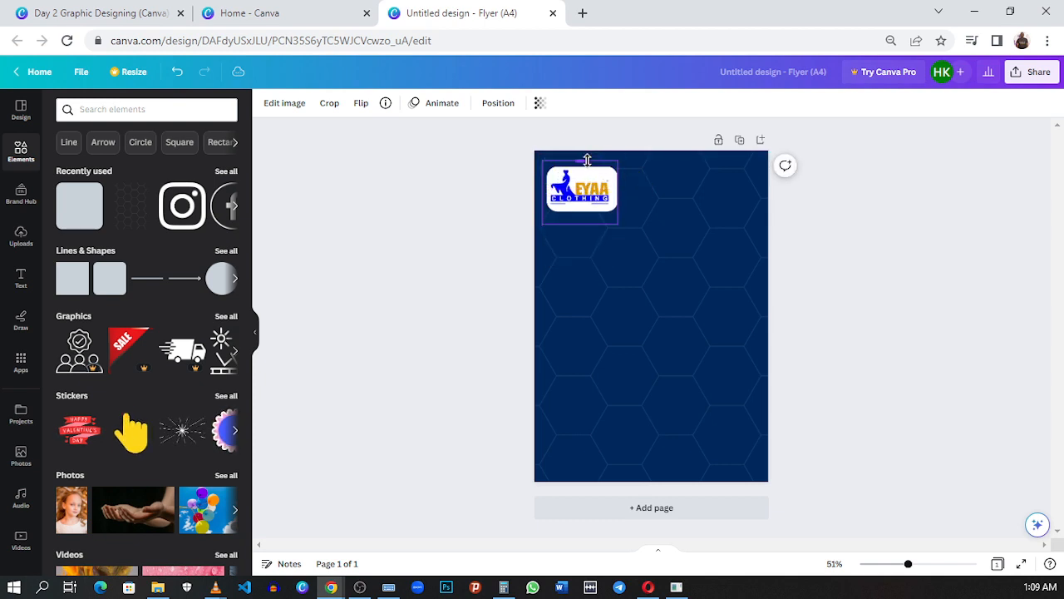
pyautogui.click(599, 212)
pyautogui.click(579, 190)
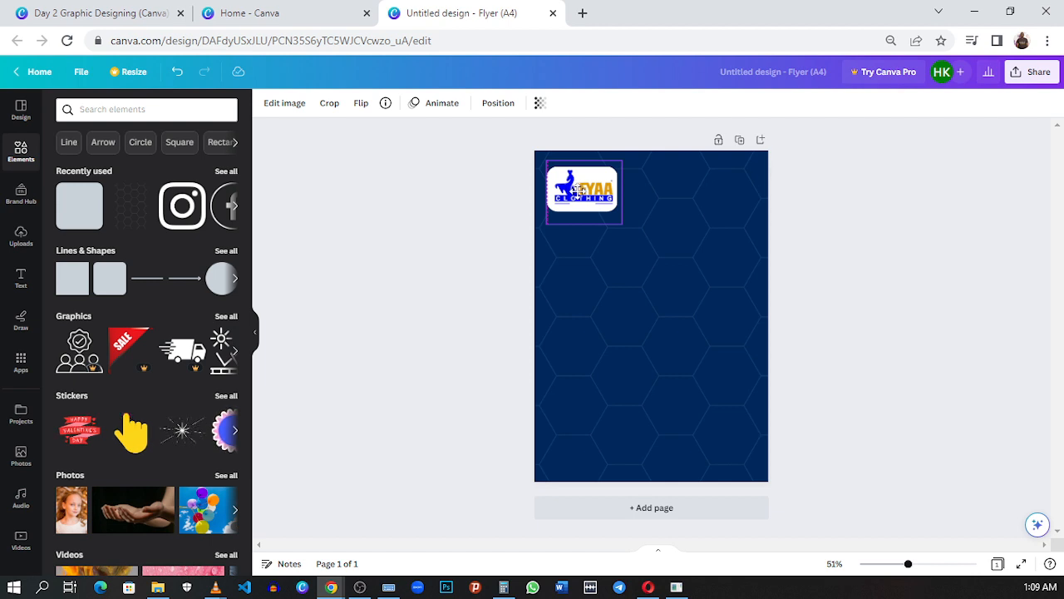
pyautogui.moveTo(577, 192); pyautogui.dragTo(576, 193)
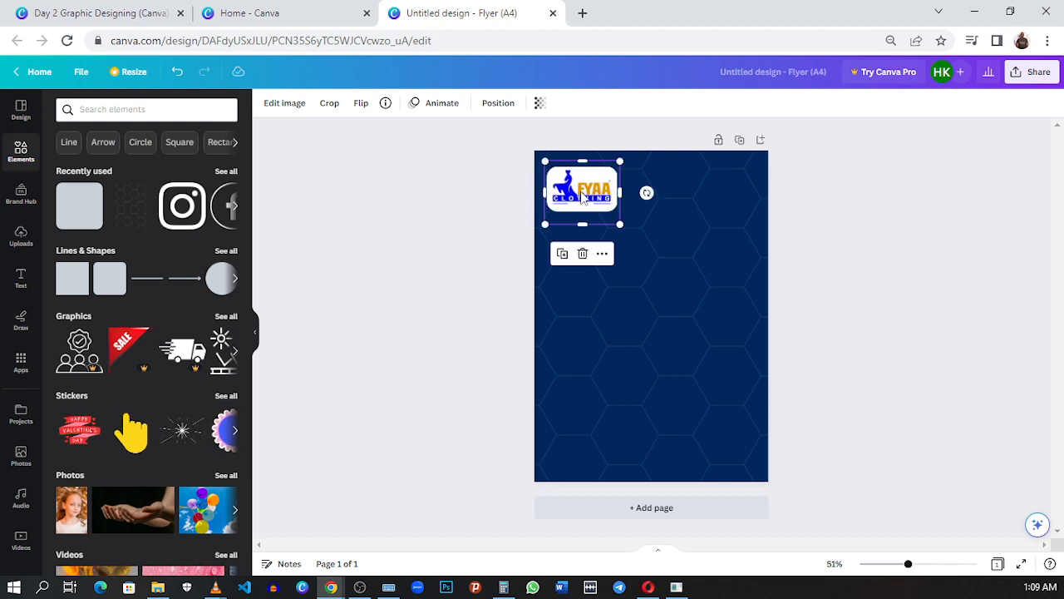
pyautogui.click(656, 212)
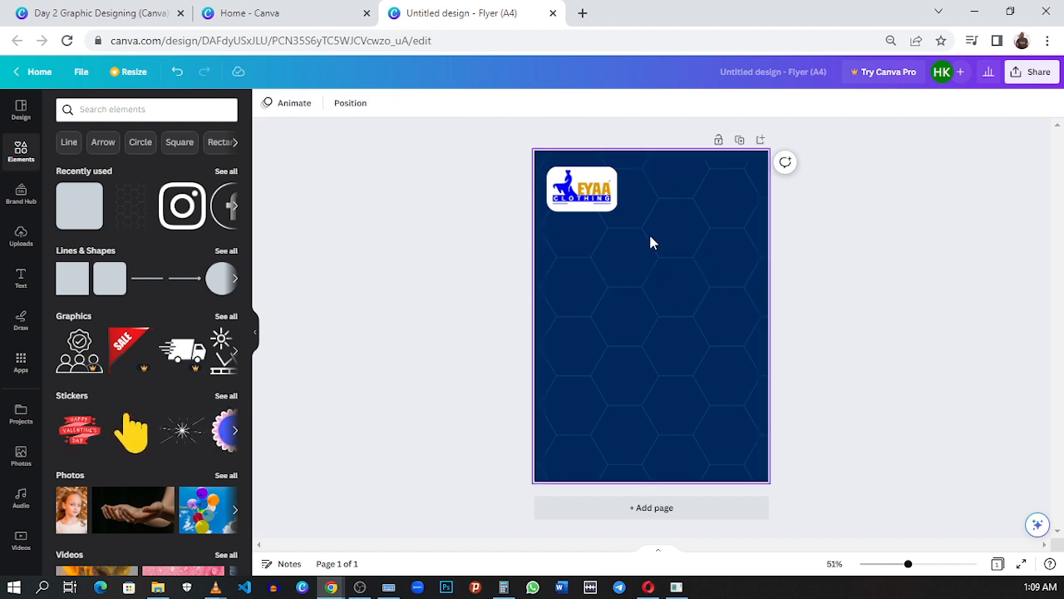
# Step: Check the reference flyer's logo, scale down the new logo and its white rectangle together, and group them
pyautogui.click(133, 12)
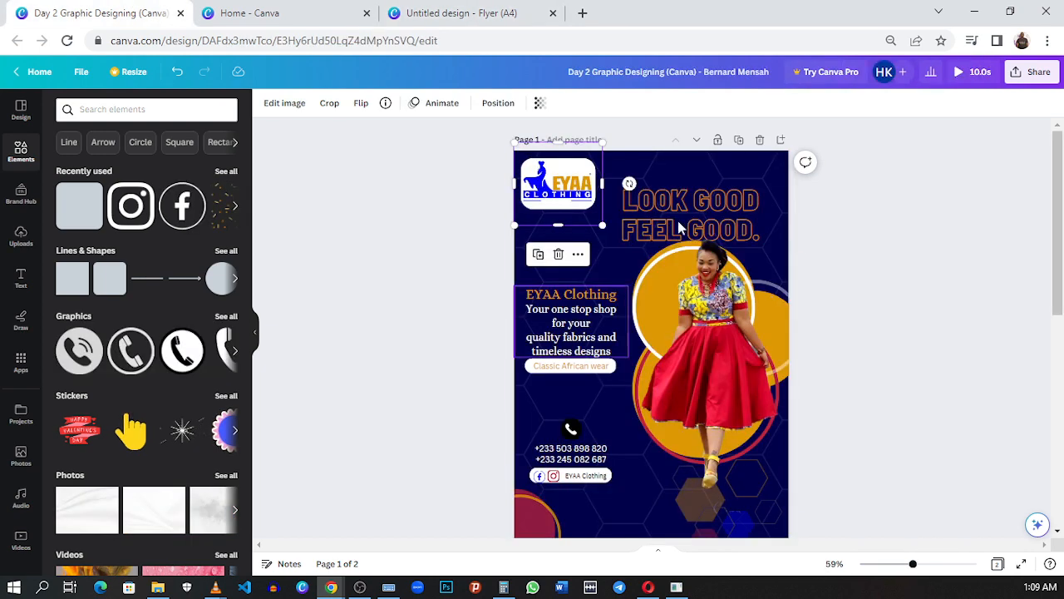
pyautogui.click(436, 12)
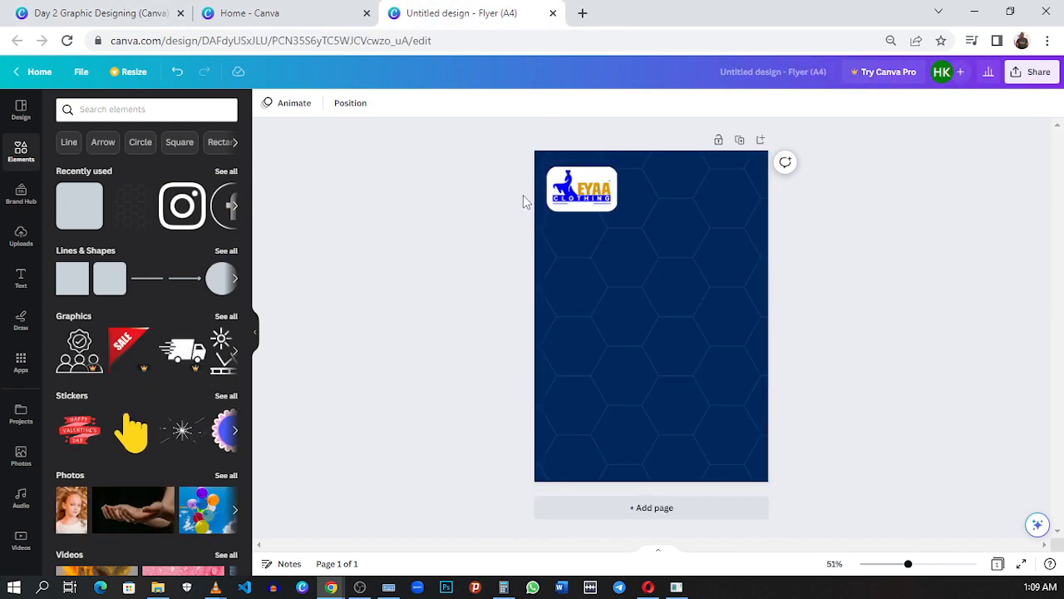
pyautogui.click(596, 210)
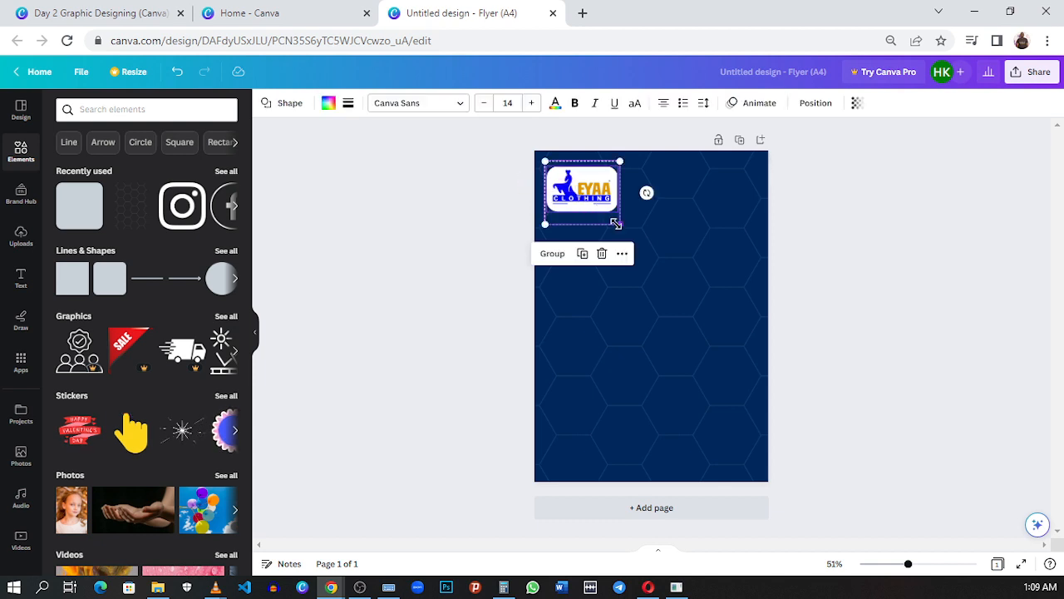
pyautogui.moveTo(615, 220); pyautogui.dragTo(582, 185)
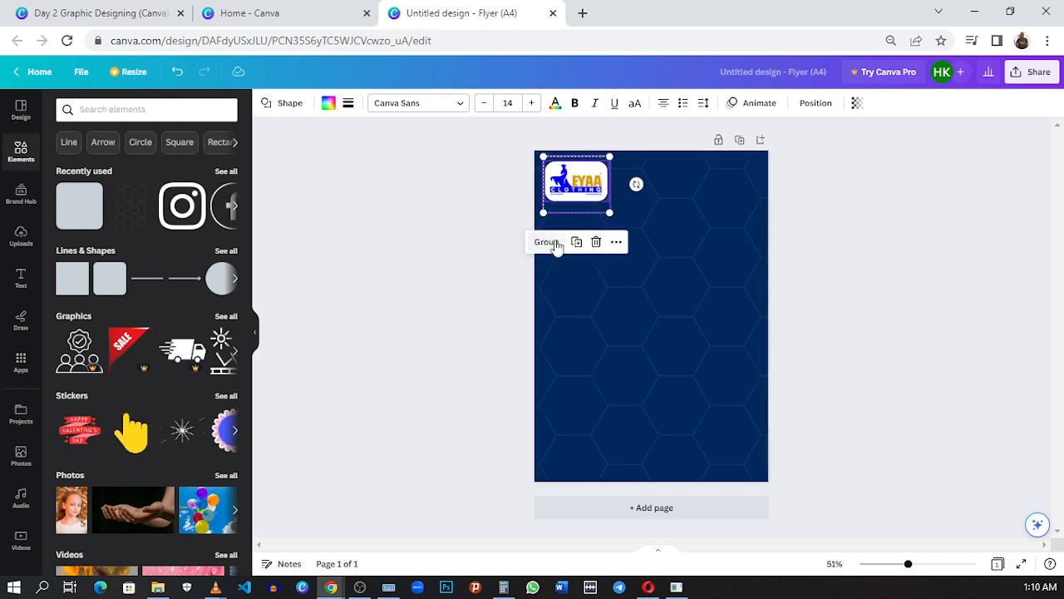
pyautogui.click(546, 241)
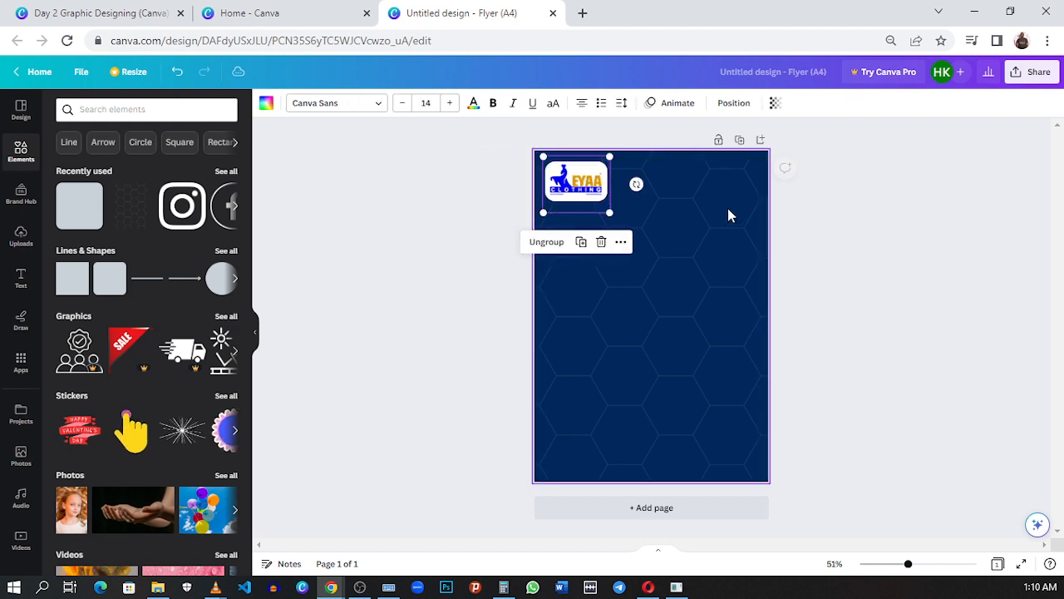
# Step: Move the grouped logo slightly closer to the page's upper-left corner
pyautogui.click(686, 224)
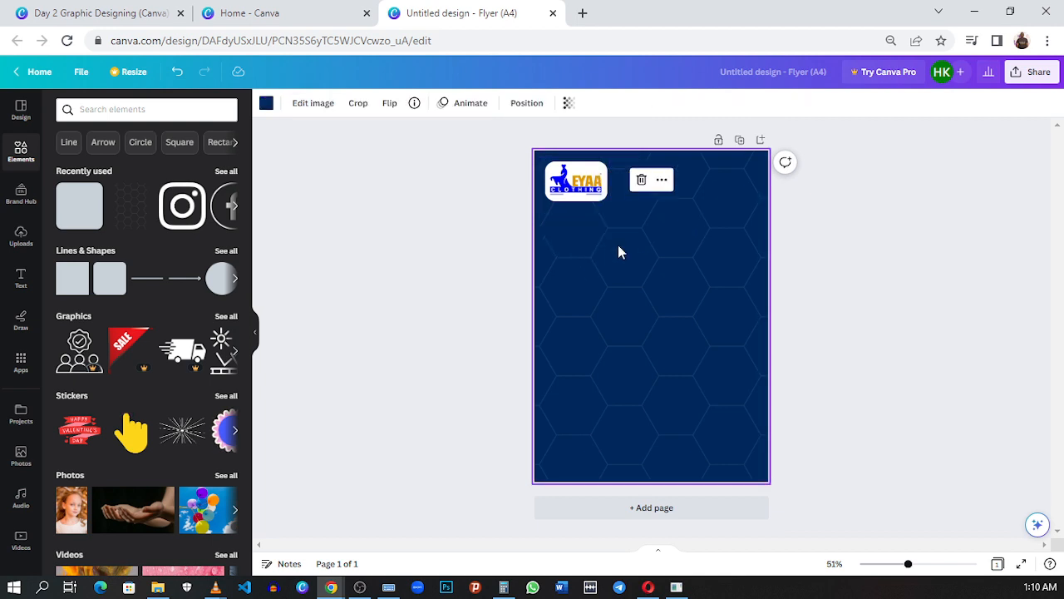
pyautogui.click(585, 195)
pyautogui.moveTo(585, 196)
pyautogui.mouseDown()
pyautogui.moveTo(596, 213)
pyautogui.moveTo(672, 191)
pyautogui.moveTo(603, 198)
pyautogui.moveTo(571, 184)
pyautogui.moveTo(580, 191)
pyautogui.mouseUp()
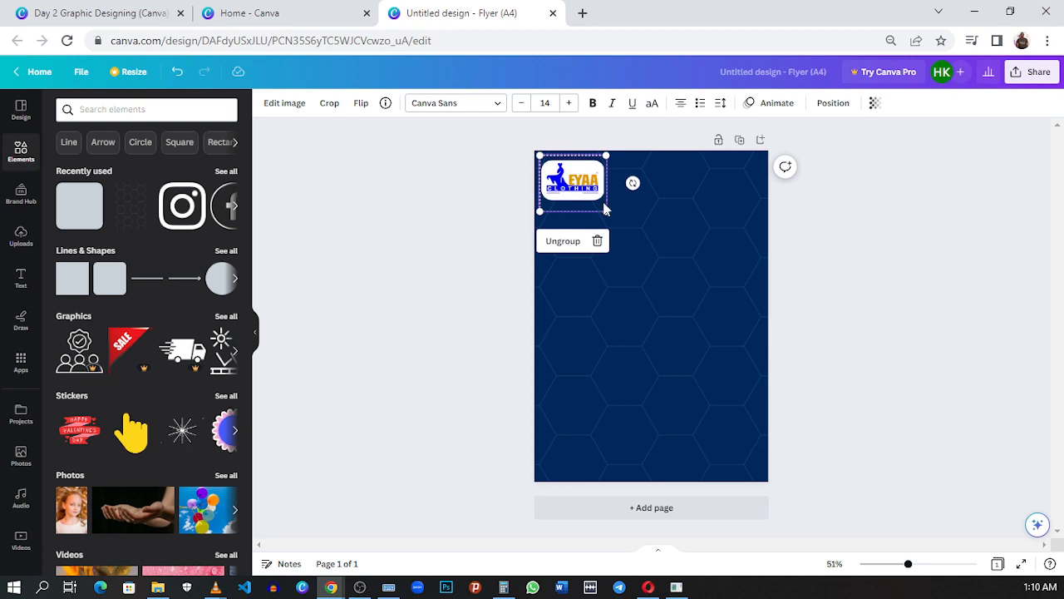
pyautogui.click(655, 282)
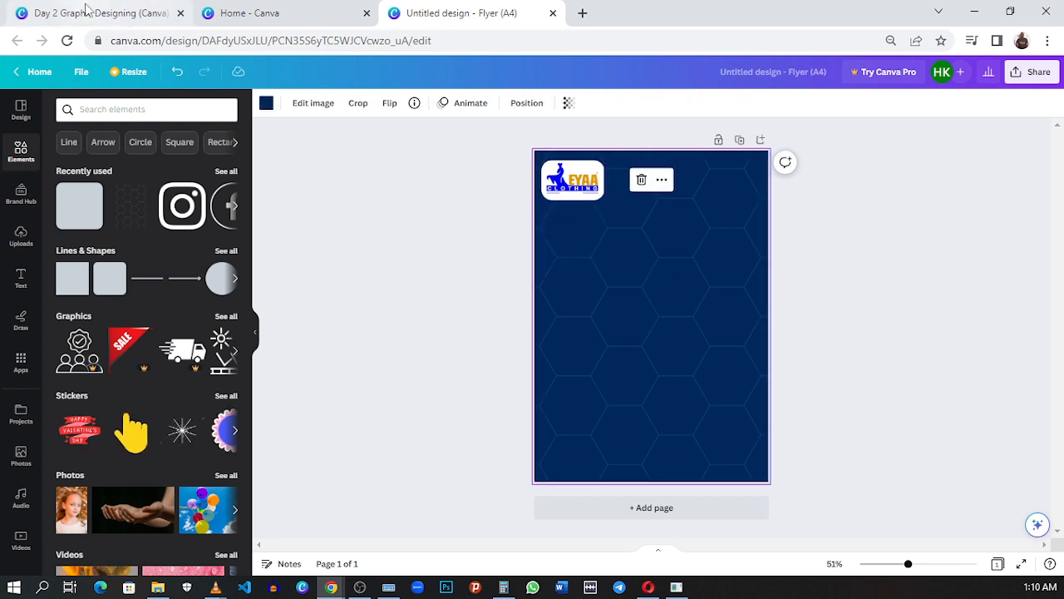
# Step: Check the reference flyer's headline and add the matching orange-outlined ACTION font combination to the new flyer
pyautogui.click(117, 14)
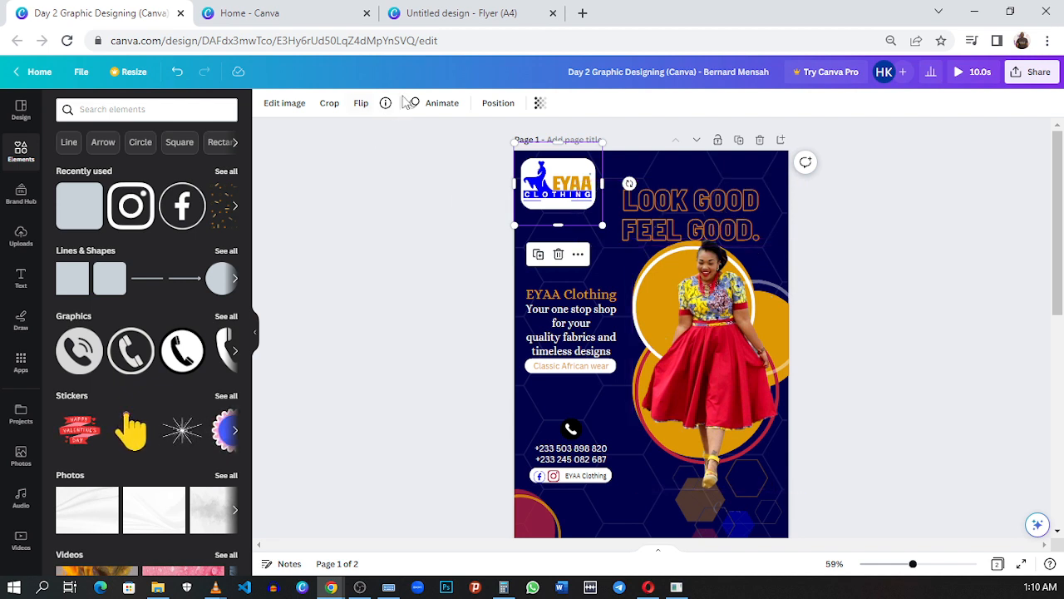
pyautogui.click(446, 16)
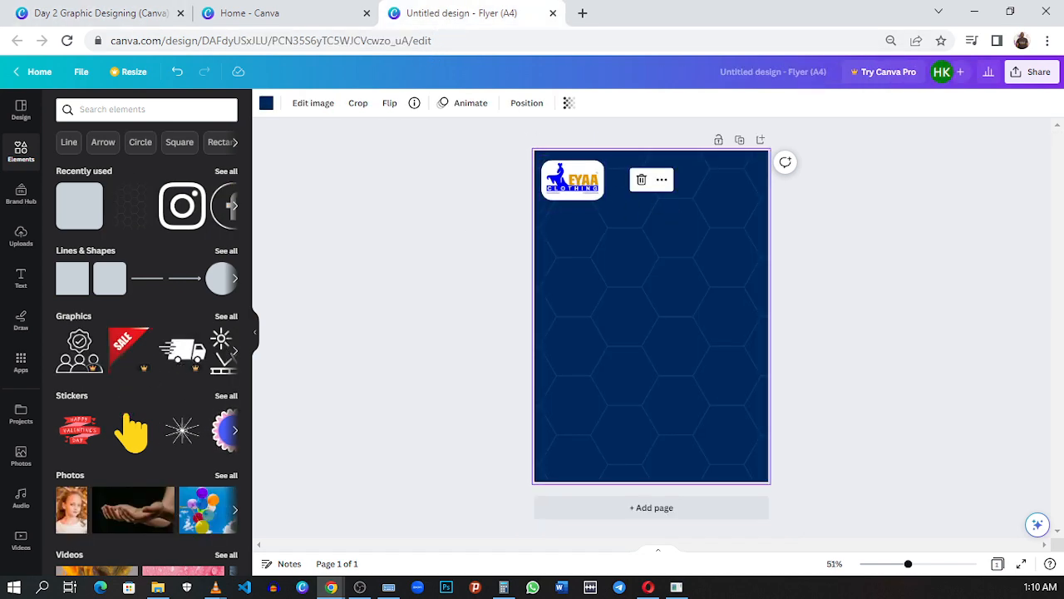
pyautogui.click(20, 279)
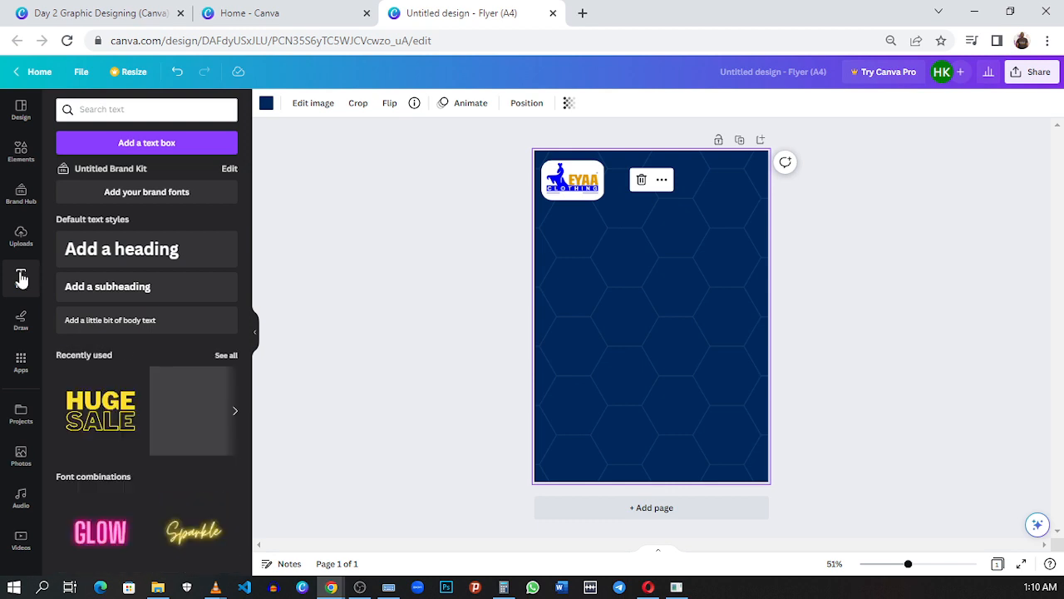
pyautogui.scroll(-5, 141, 399)
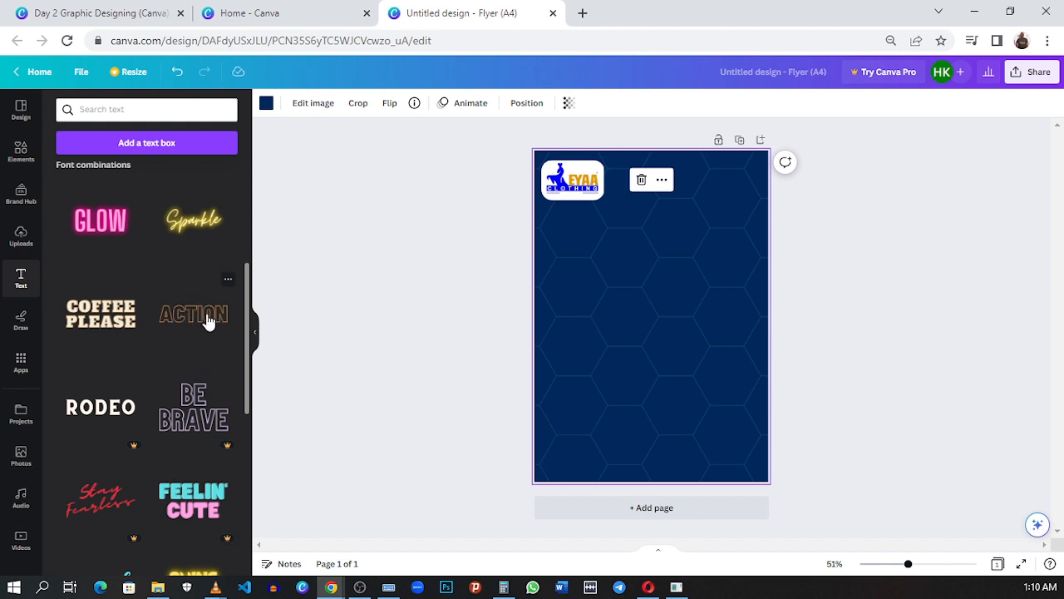
pyautogui.click(194, 314)
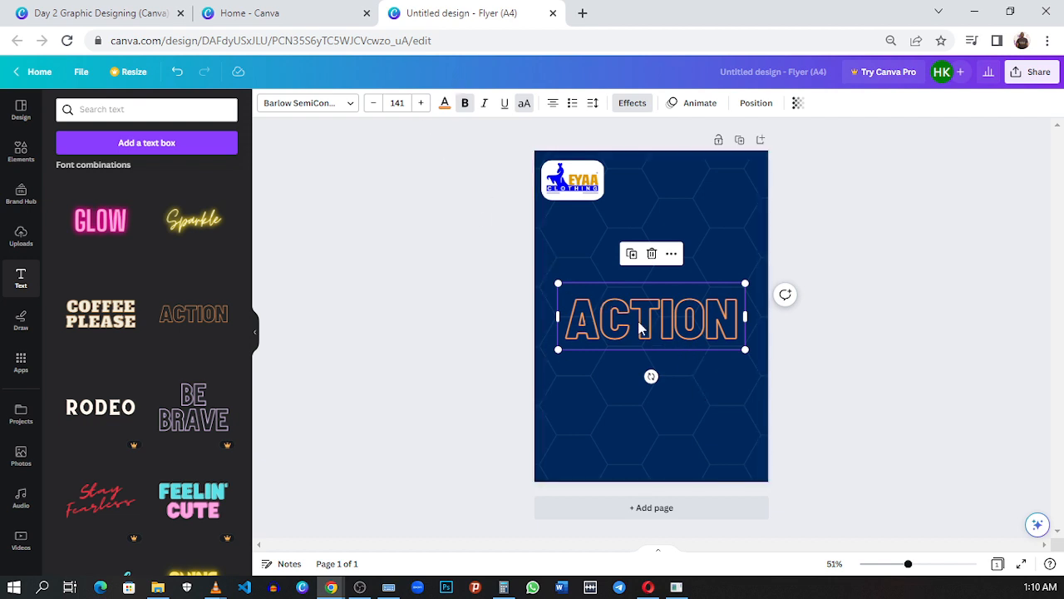
# Step: Move the ACTION headline higher on the page and recolor it with the logo's gold, #dd9804
pyautogui.moveTo(676, 331); pyautogui.dragTo(679, 295)
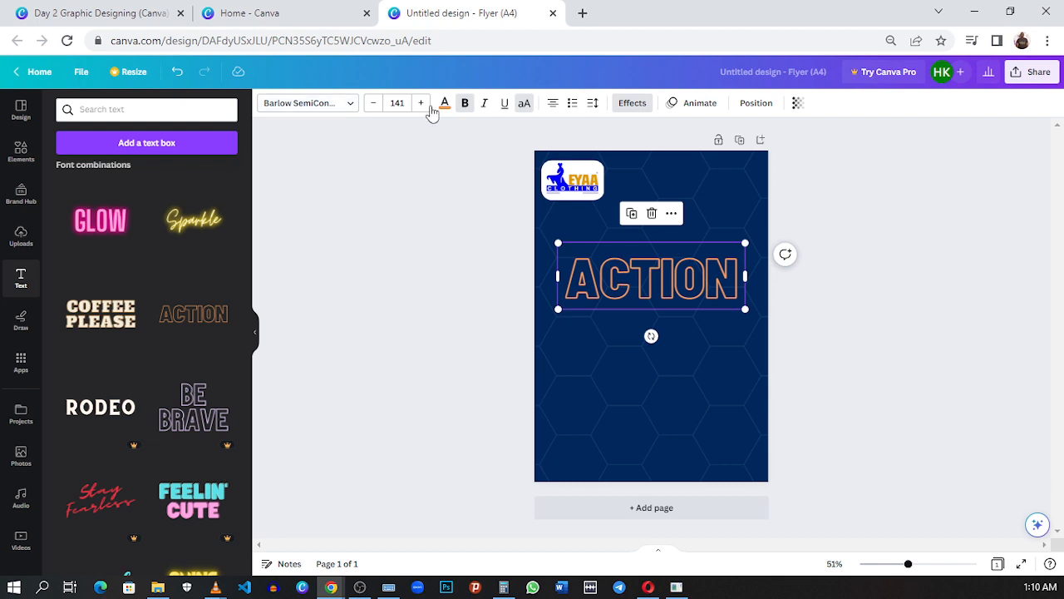
pyautogui.click(525, 110)
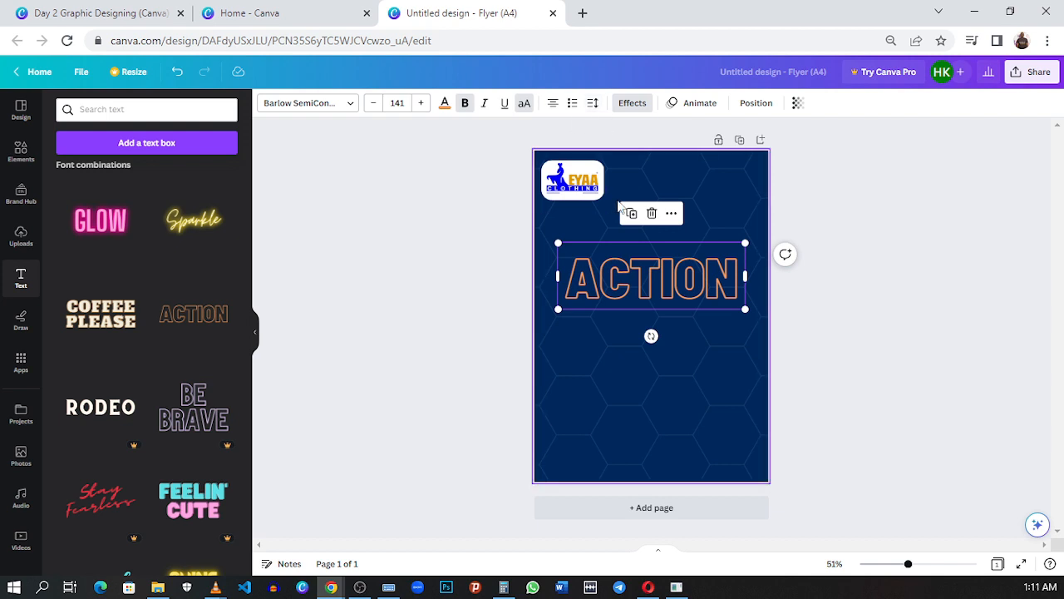
pyautogui.click(446, 107)
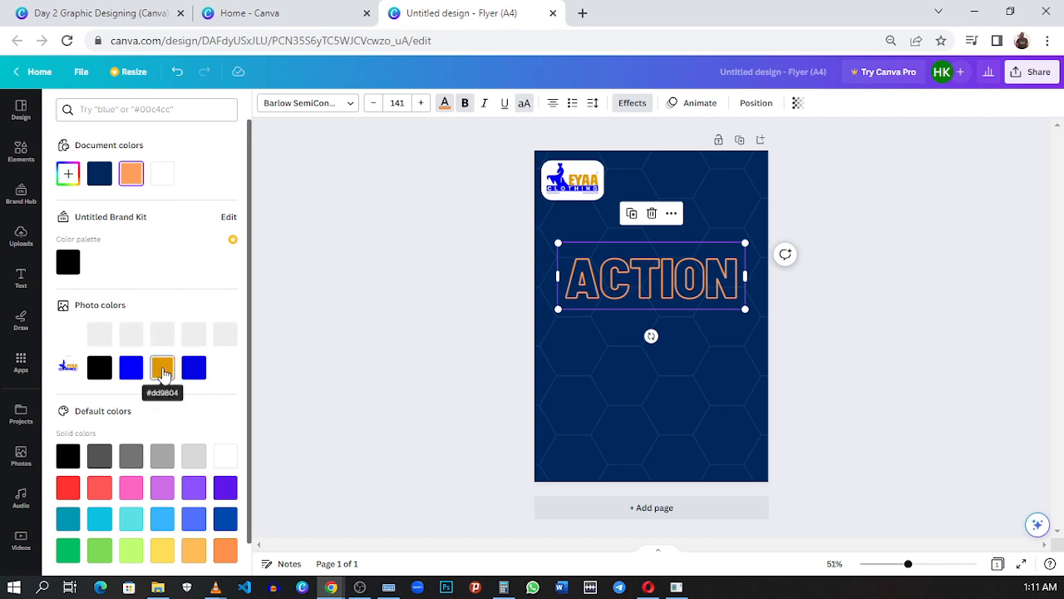
pyautogui.click(163, 371)
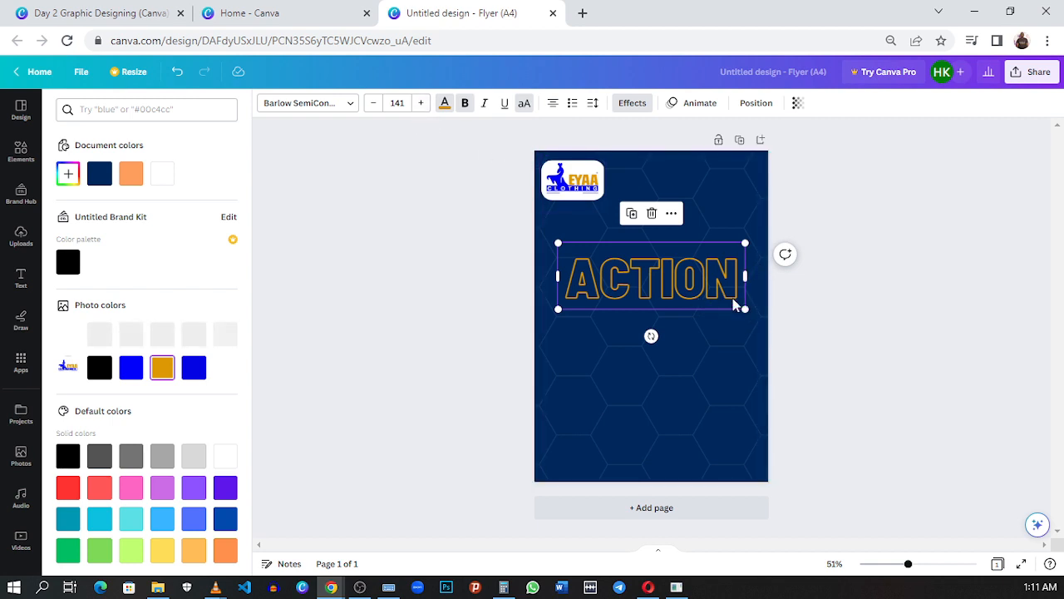
# Step: Scale down the ACTION headline to font size 70.2 and place it beside the logo
pyautogui.moveTo(744, 309); pyautogui.dragTo(697, 213)
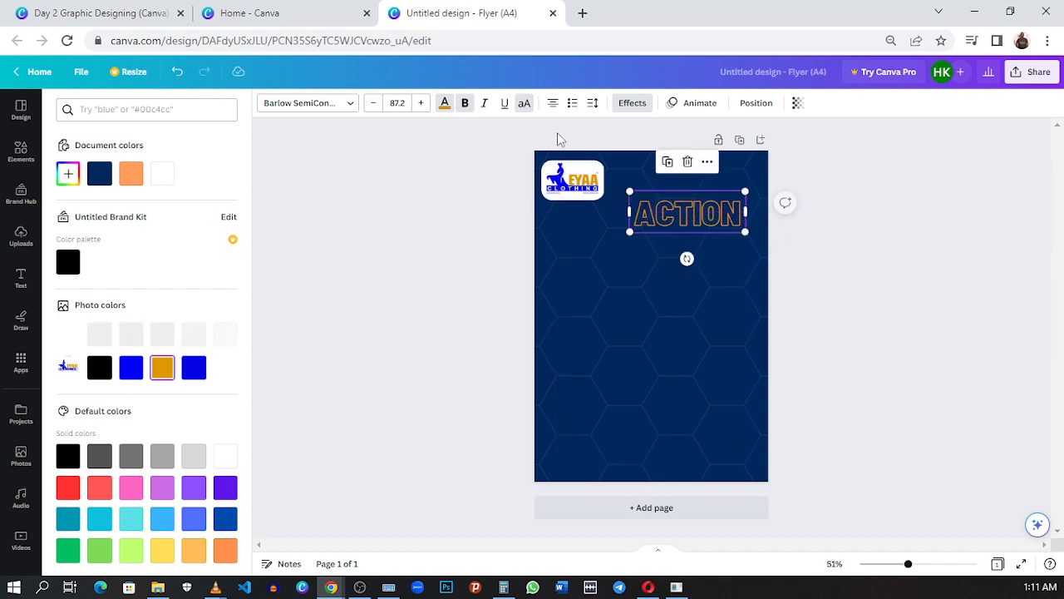
pyautogui.click(373, 103)
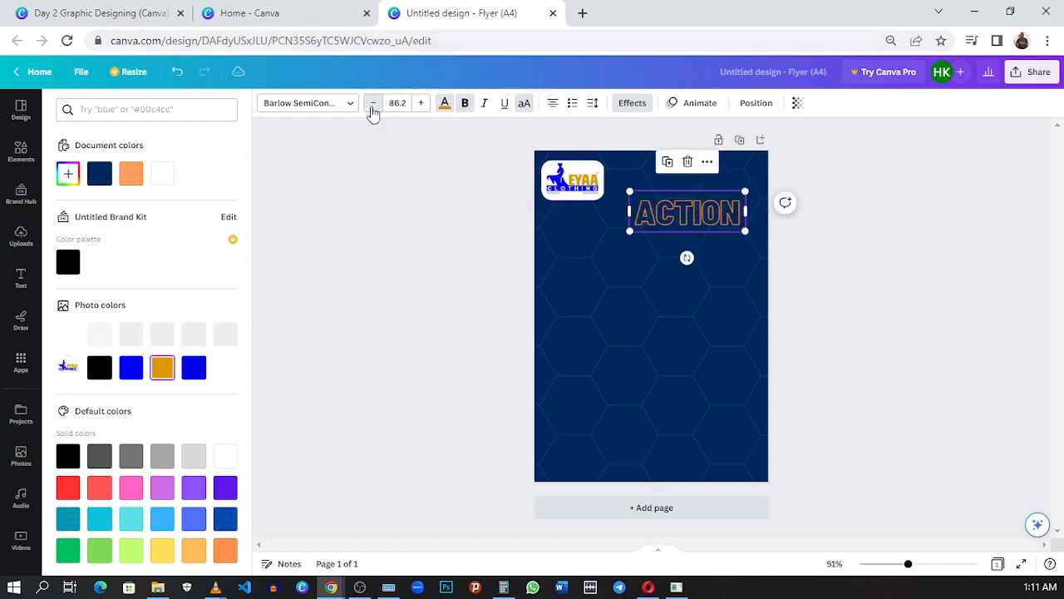
pyautogui.click(372, 103)
pyautogui.click(372, 103)
pyautogui.click(372, 103)
pyautogui.click(373, 103)
pyautogui.click(373, 103)
pyautogui.click(372, 103)
pyautogui.click(372, 103)
pyautogui.click(373, 103)
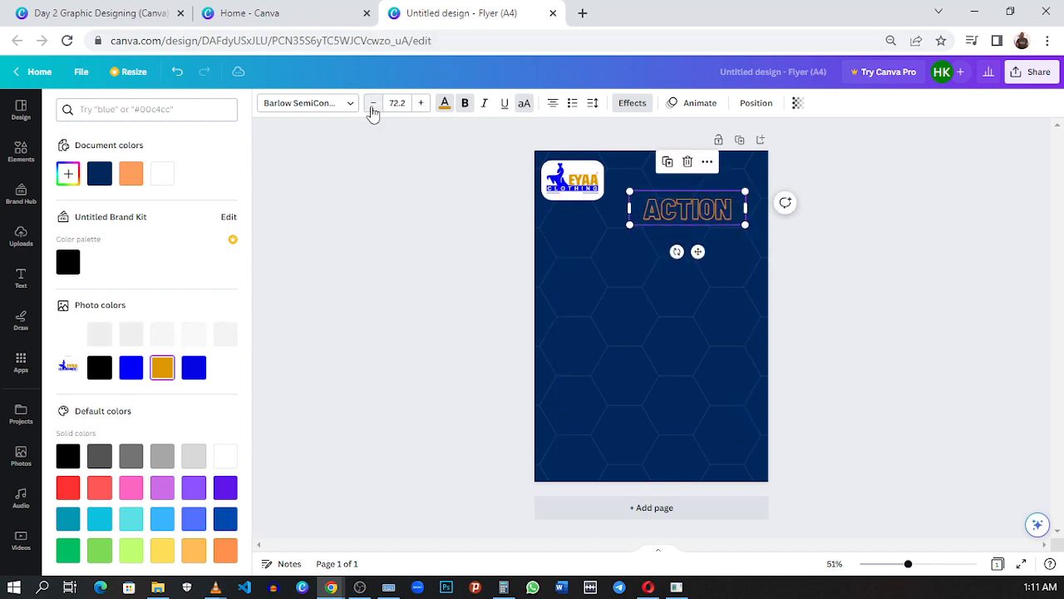
pyautogui.click(372, 103)
pyautogui.click(373, 103)
# Step: Check the reference flyer's headline and replace the ACTION text with LOOK GOOD and FEEL GOOD as separate lines
pyautogui.click(188, 12)
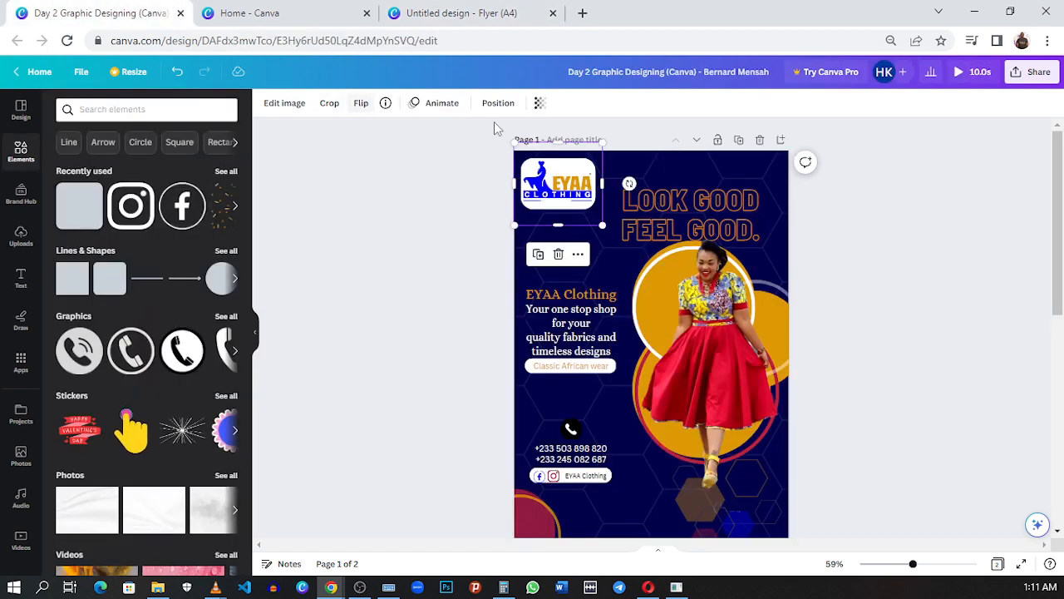
pyautogui.click(497, 15)
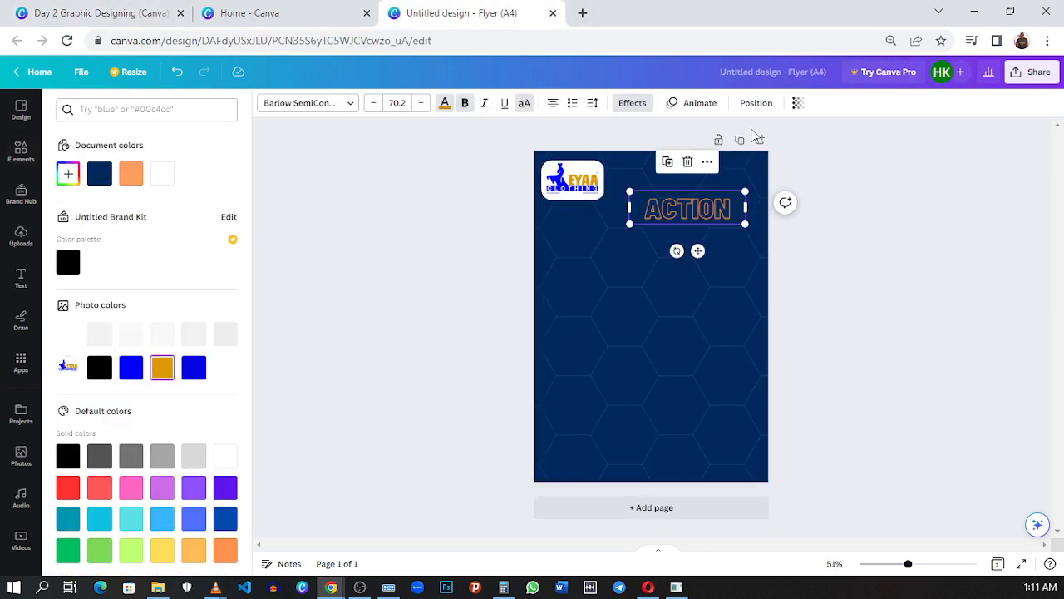
pyautogui.doubleClick(685, 209)
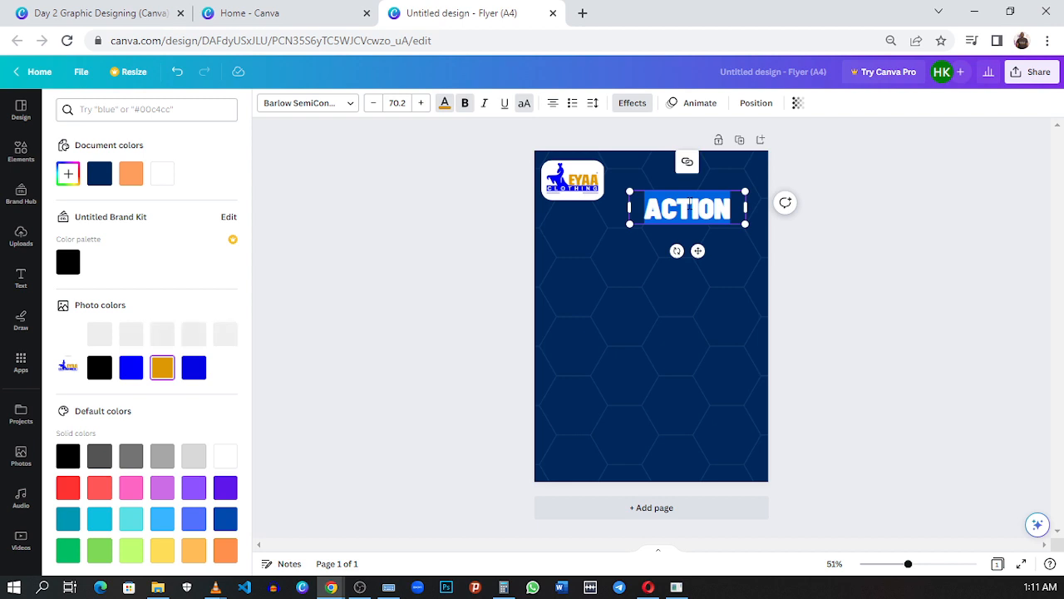
pyautogui.write('LO')
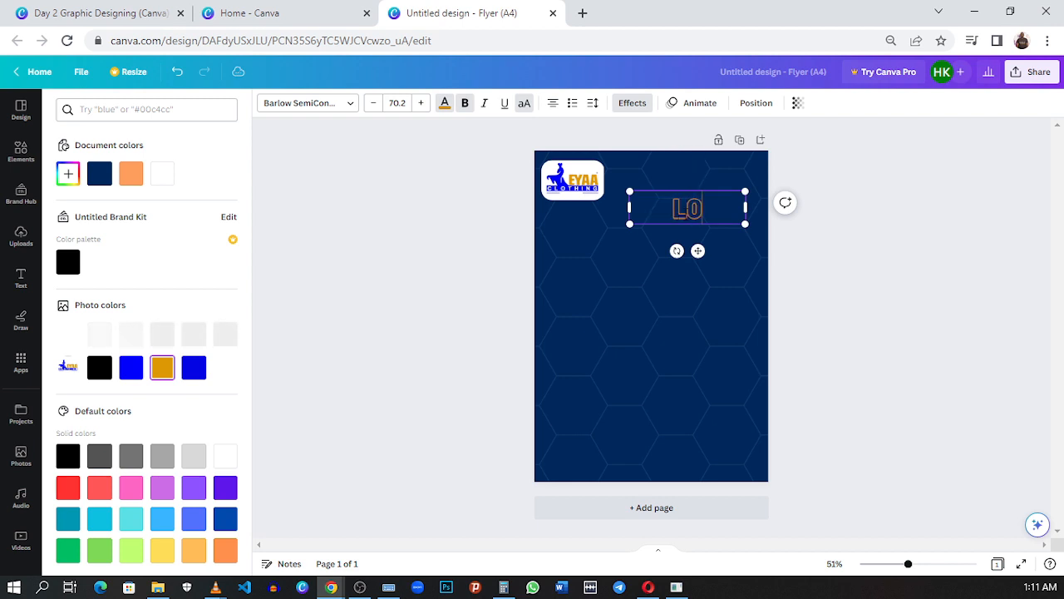
pyautogui.write('OK GOO')
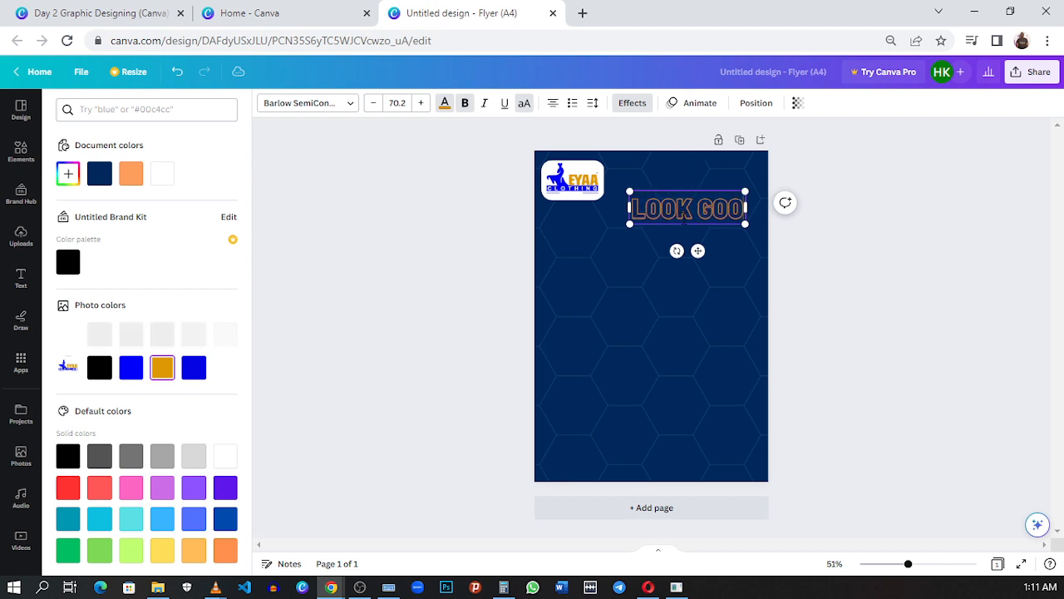
pyautogui.write('D')
pyautogui.press('Return')
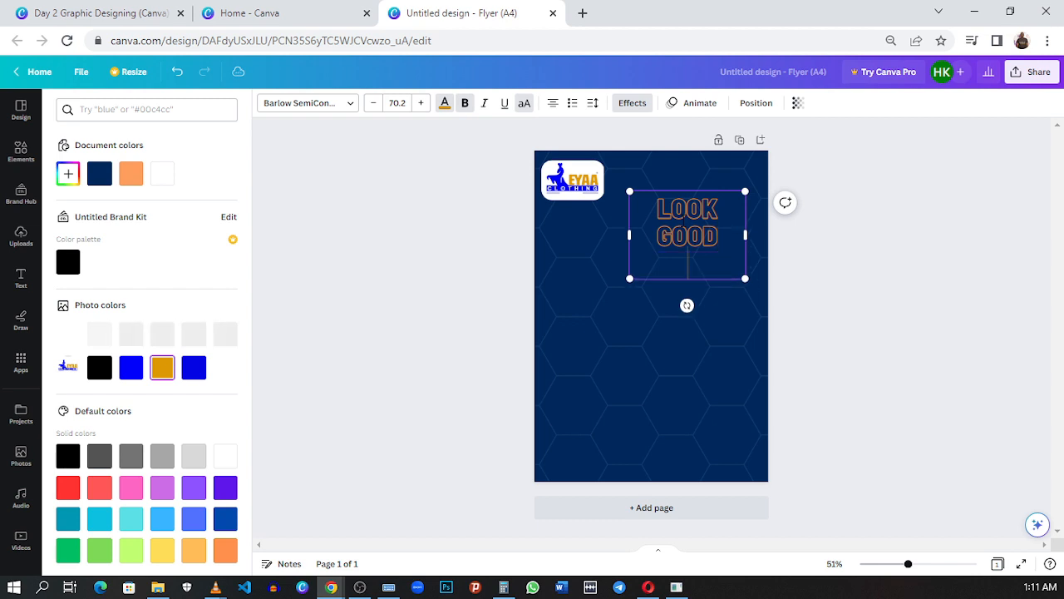
pyautogui.write('FEE')
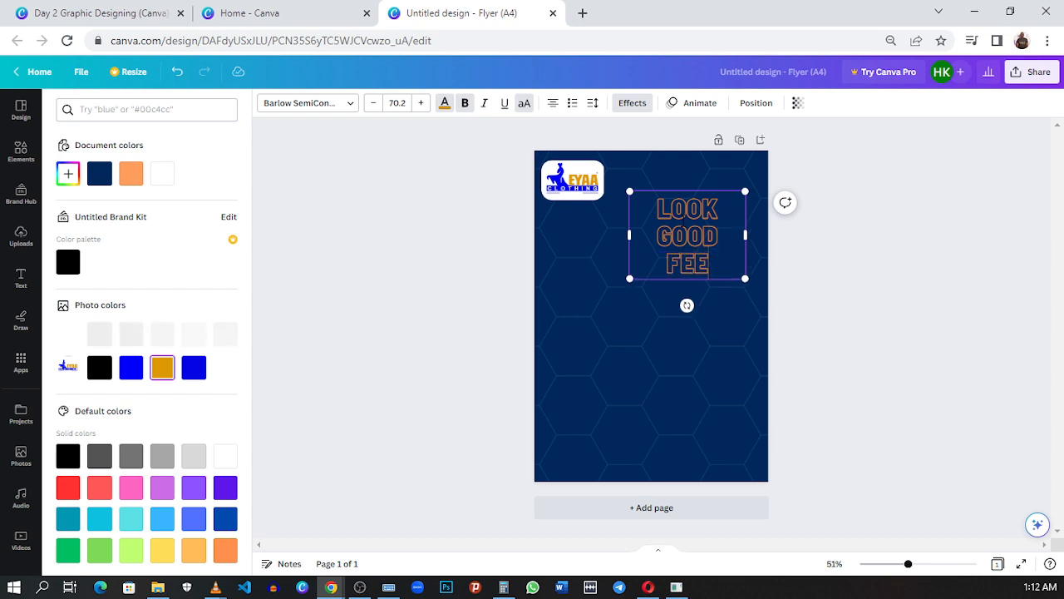
pyautogui.write('L GOO')
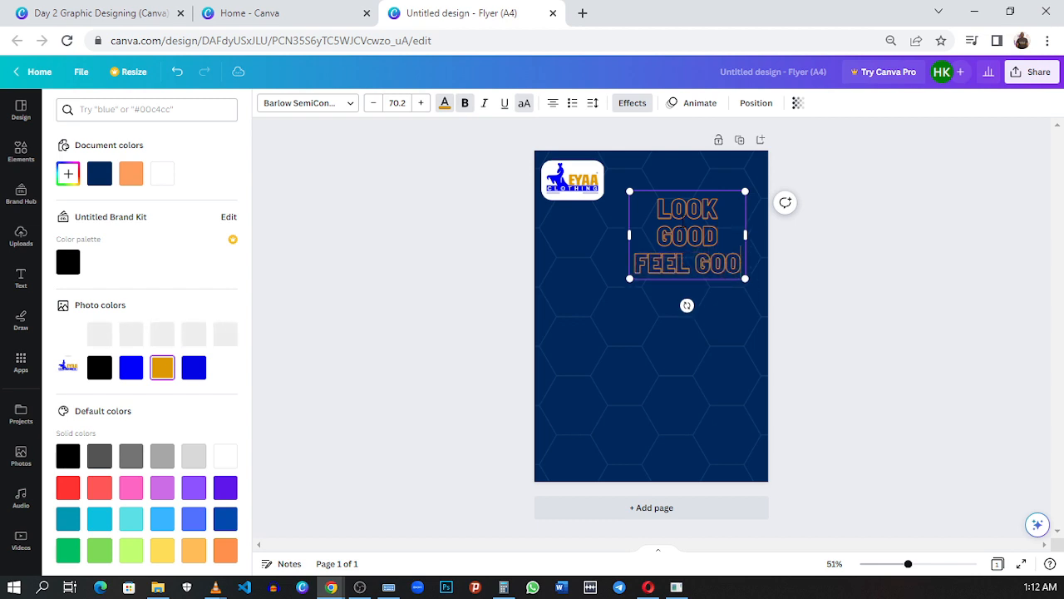
pyautogui.write('D')
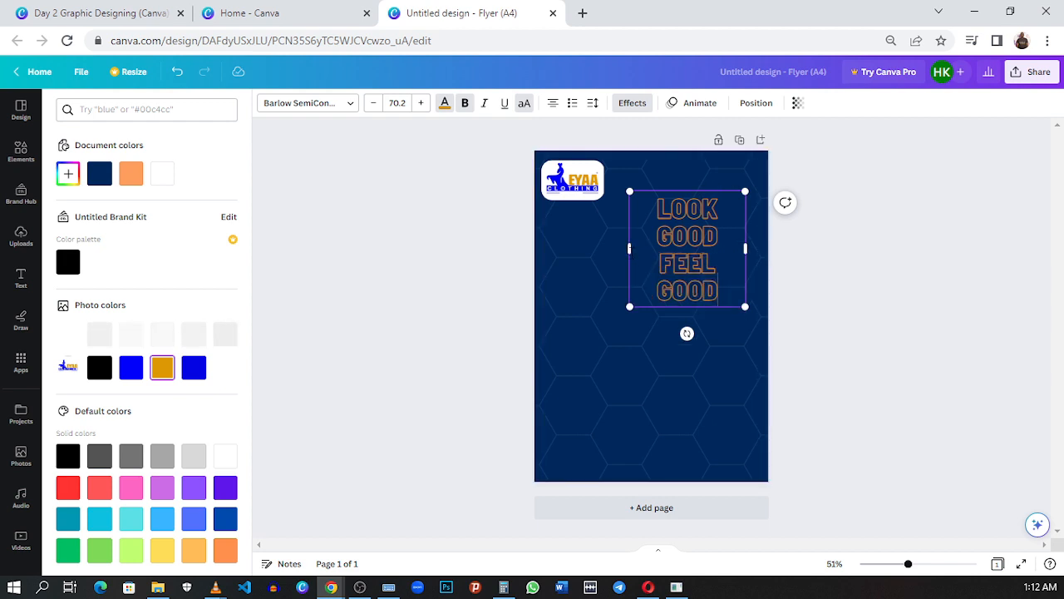
# Step: Widen the headline's text box so each phrase fits on one line, and shift it slightly toward the page's right edge
pyautogui.moveTo(627, 253); pyautogui.dragTo(601, 251)
pyautogui.click(770, 221)
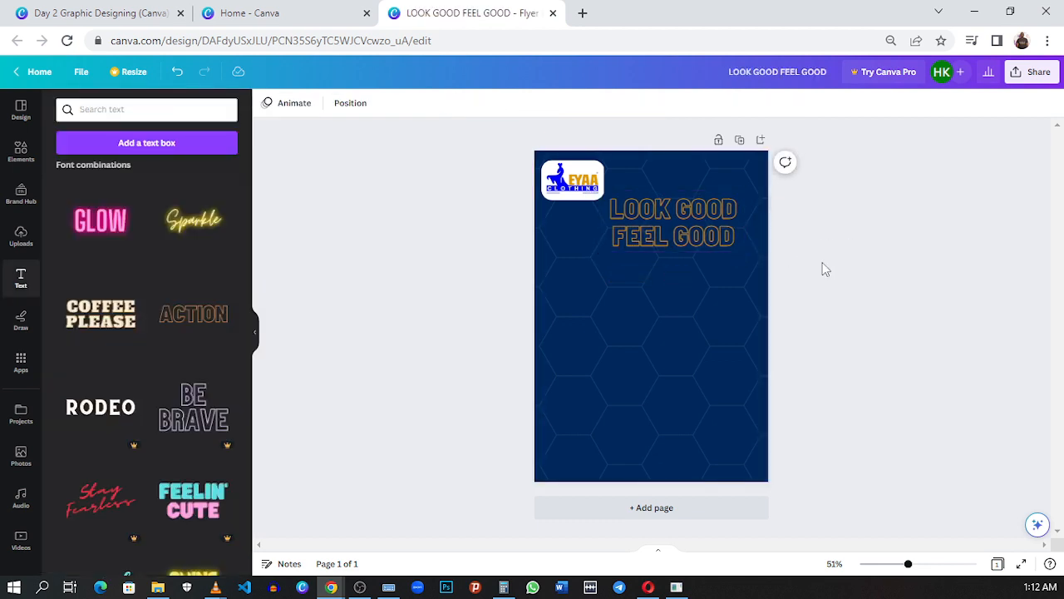
pyautogui.moveTo(671, 236); pyautogui.dragTo(685, 234)
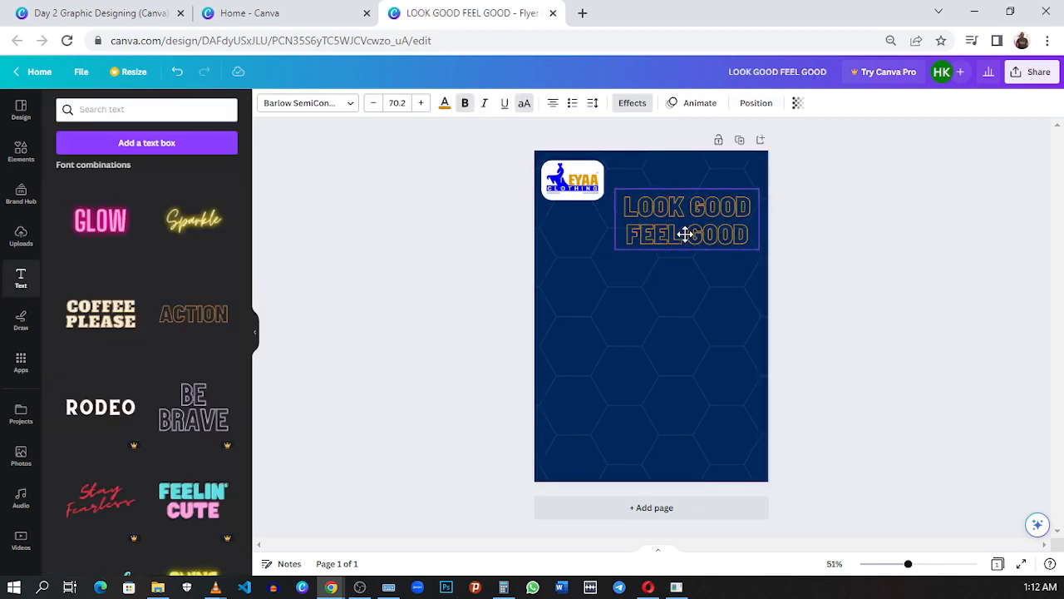
pyautogui.click(810, 249)
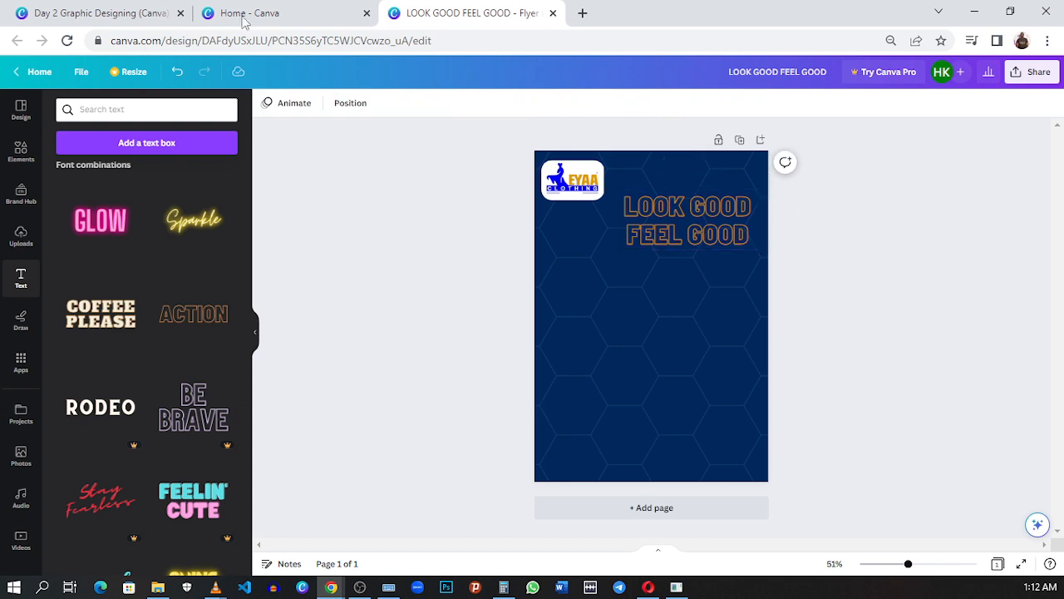
# Step: Compare the new headline's wording and placement with the headline on the reference flyer
pyautogui.click(94, 14)
pyautogui.click(475, 13)
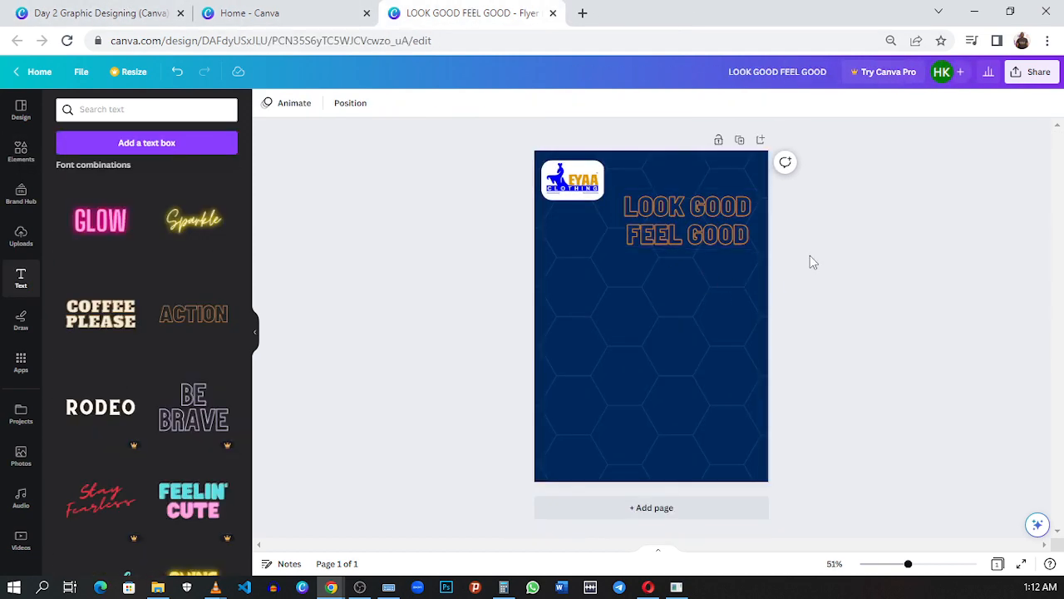
pyautogui.click(627, 228)
pyautogui.click(112, 15)
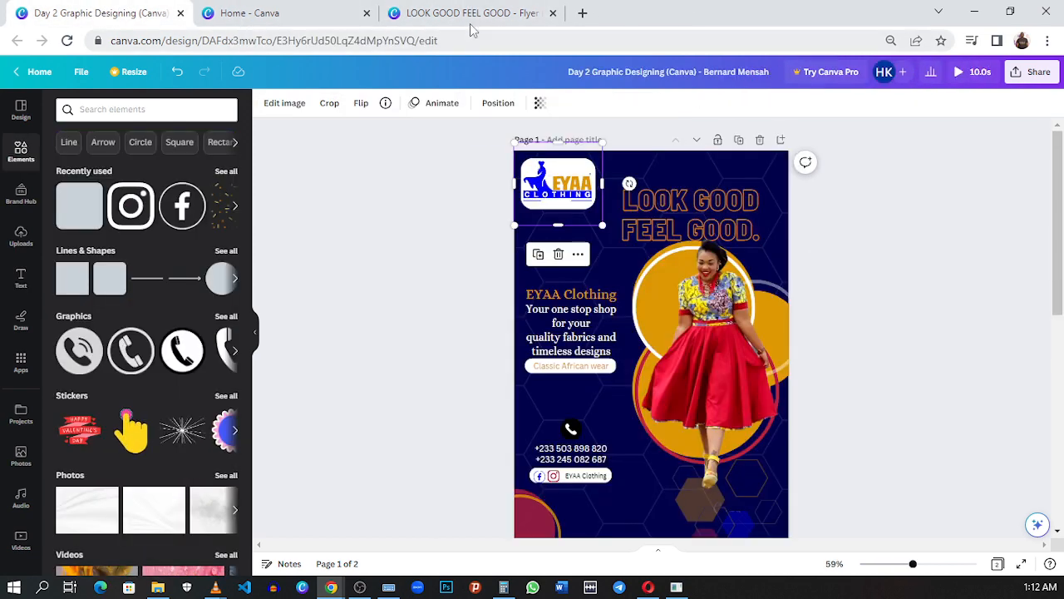
pyautogui.click(471, 17)
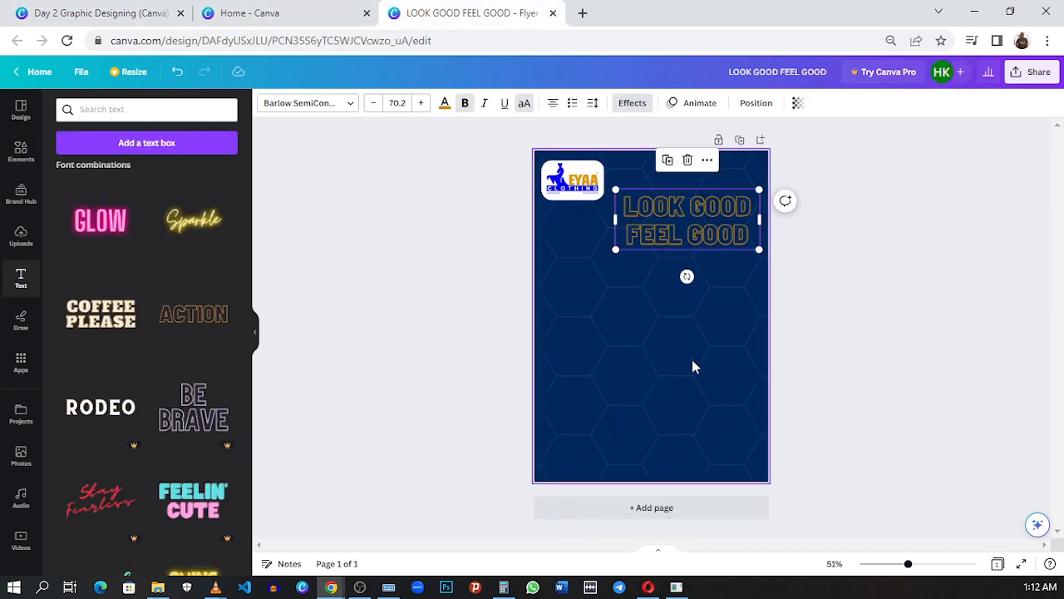
pyautogui.click(860, 370)
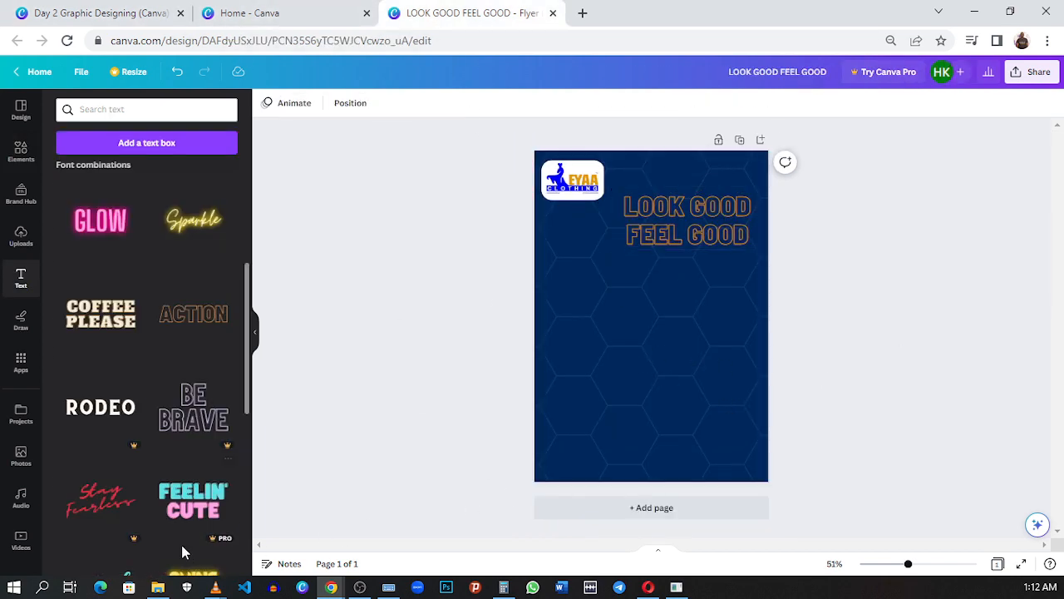
# Step: Examine the grouped woman photo and its gold circles on the reference flyer
pyautogui.click(155, 588)
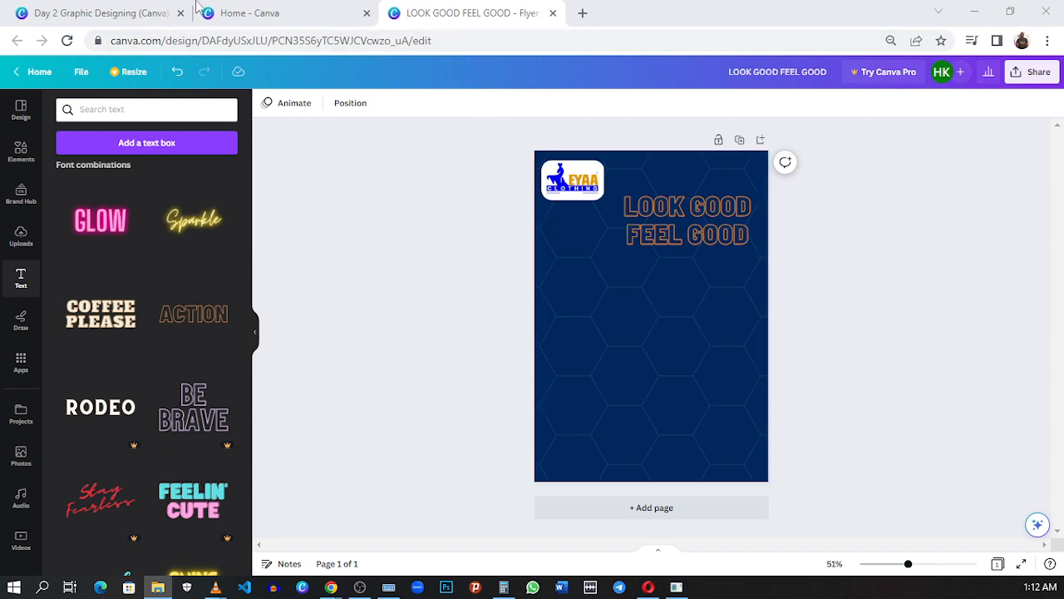
pyautogui.click(122, 6)
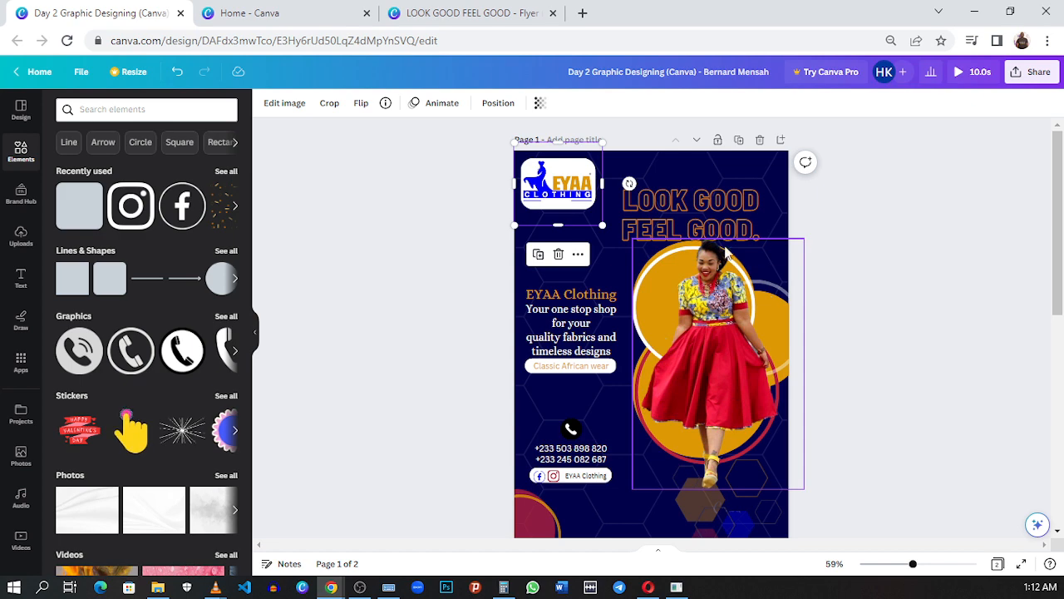
pyautogui.moveTo(709, 341)
pyautogui.mouseDown()
pyautogui.moveTo(607, 433)
pyautogui.moveTo(694, 414)
pyautogui.moveTo(708, 348)
pyautogui.mouseUp()
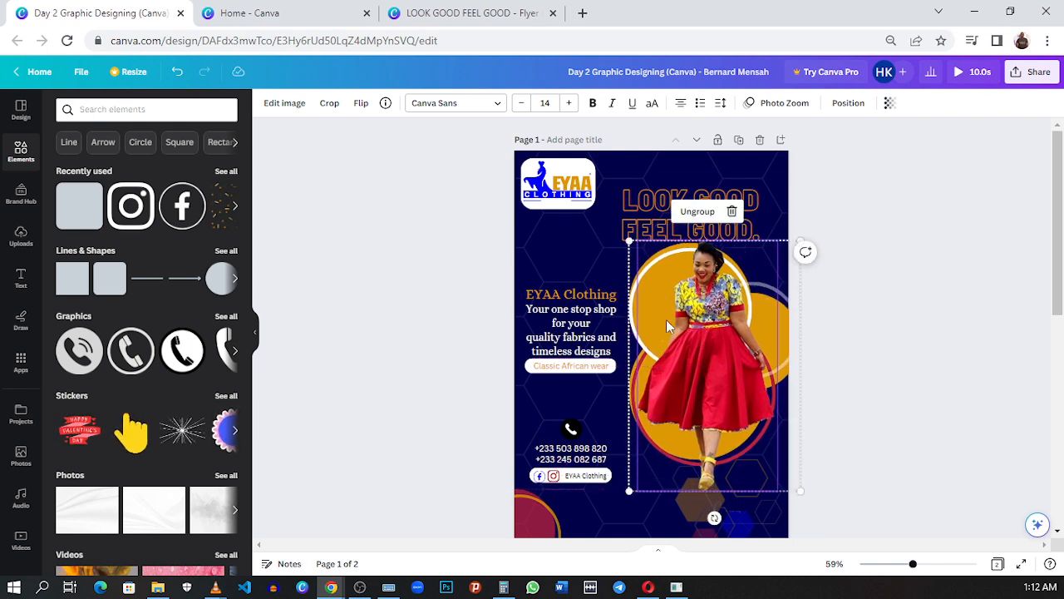
pyautogui.click(828, 368)
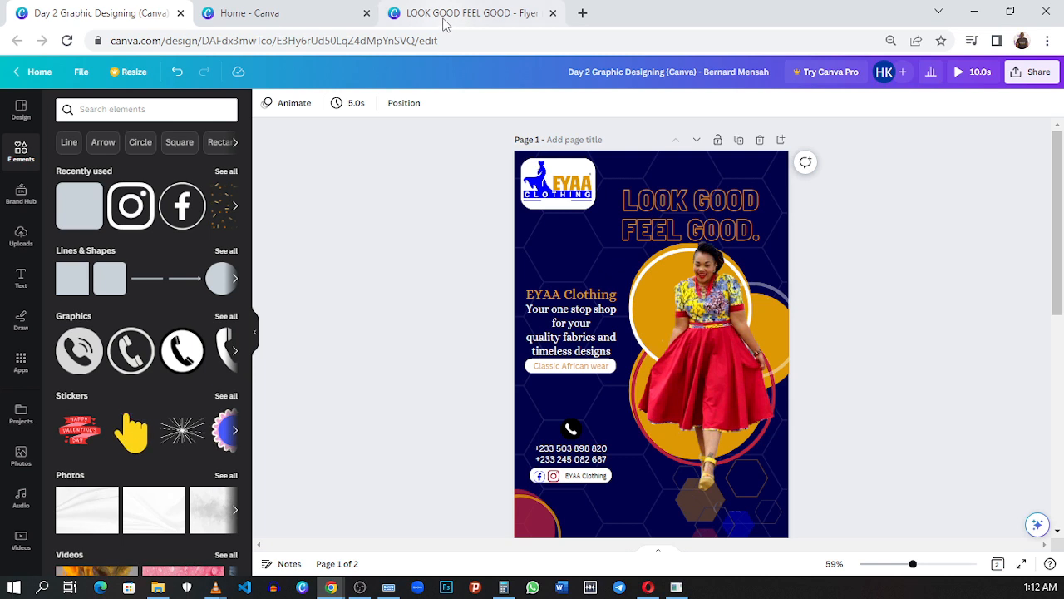
pyautogui.click(710, 353)
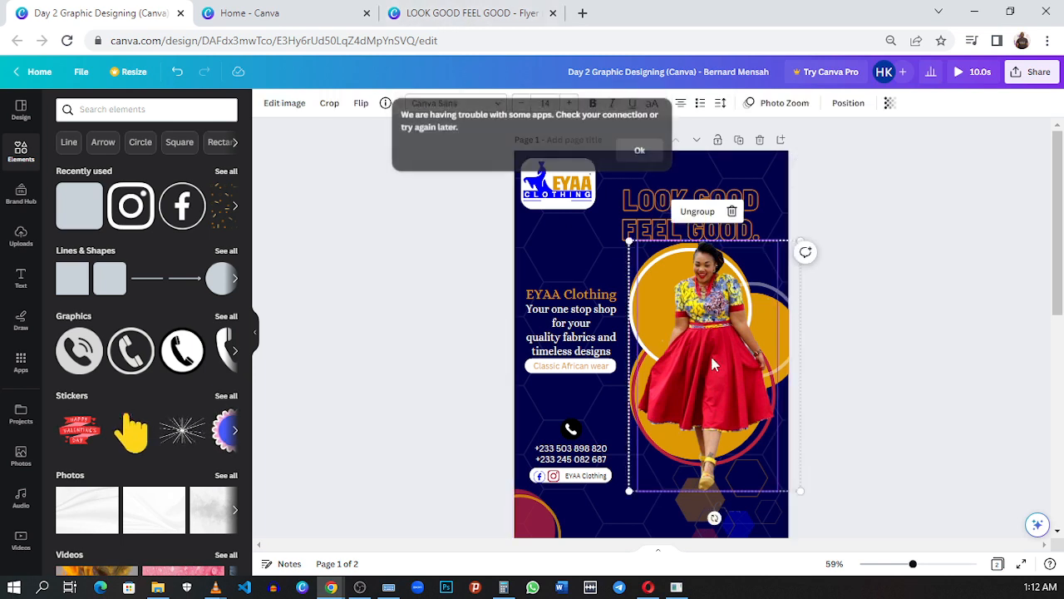
pyautogui.rightClick(710, 354)
pyautogui.moveTo(715, 366)
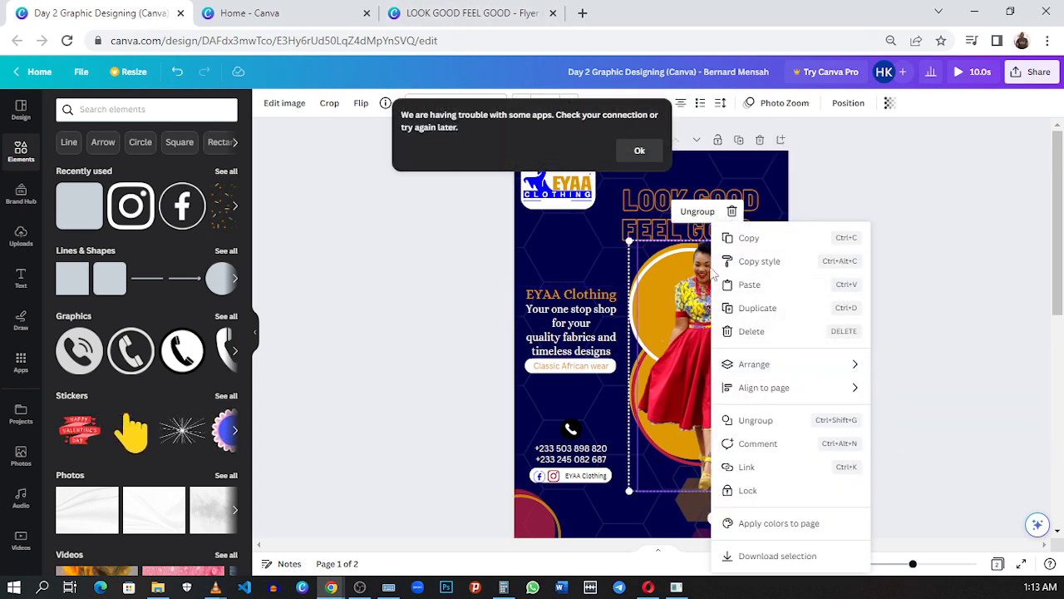
pyautogui.click(905, 339)
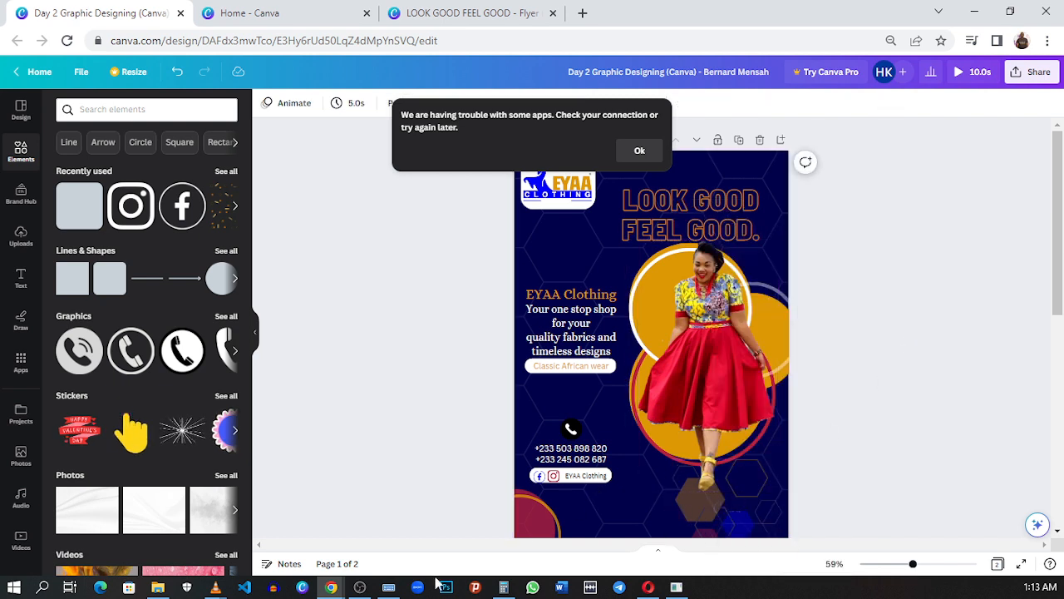
pyautogui.click(330, 588)
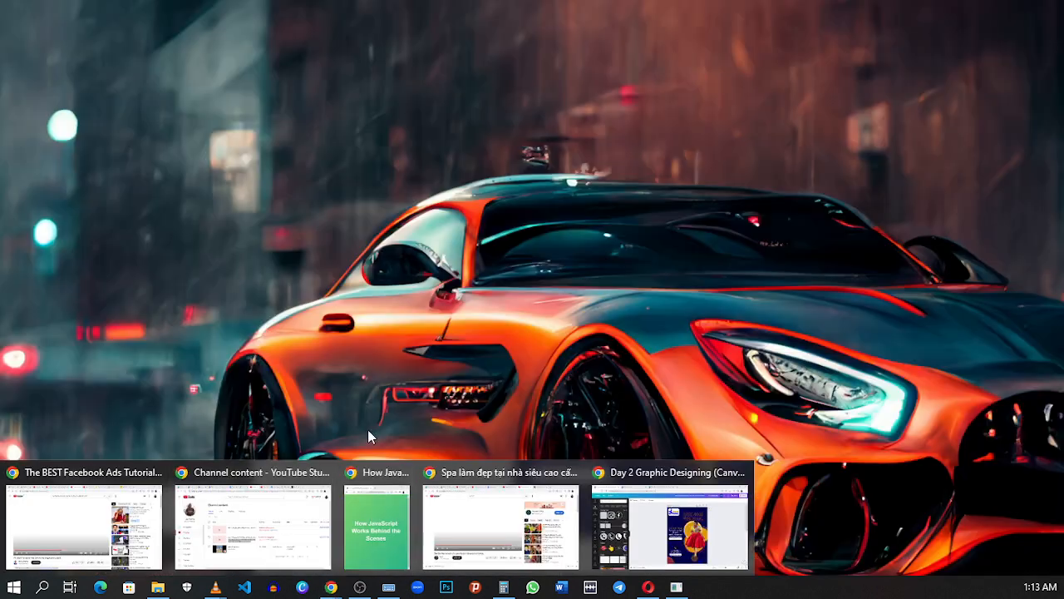
pyautogui.click(619, 474)
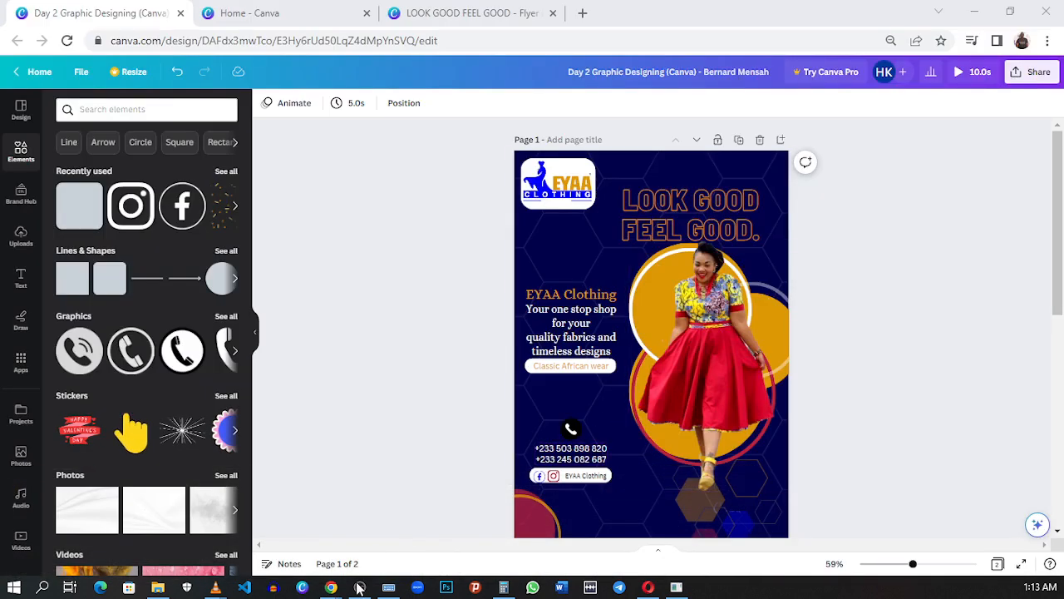
pyautogui.click(330, 587)
pyautogui.click(705, 341)
pyautogui.click(852, 291)
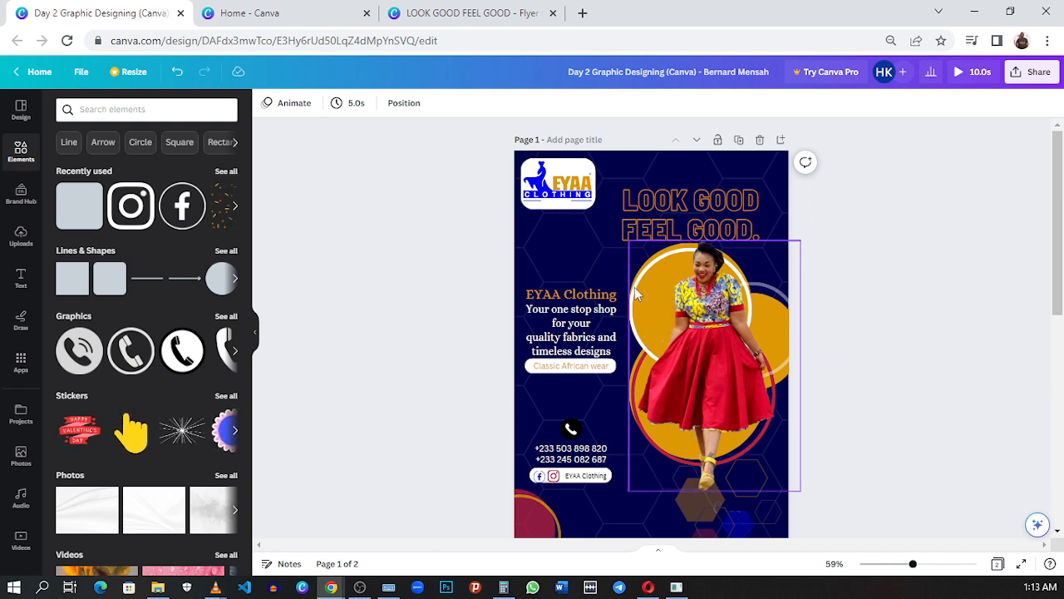
# Step: Return to the LOOK GOOD FEEL GOOD flyer and add a gold circle below the headline
pyautogui.click(458, 12)
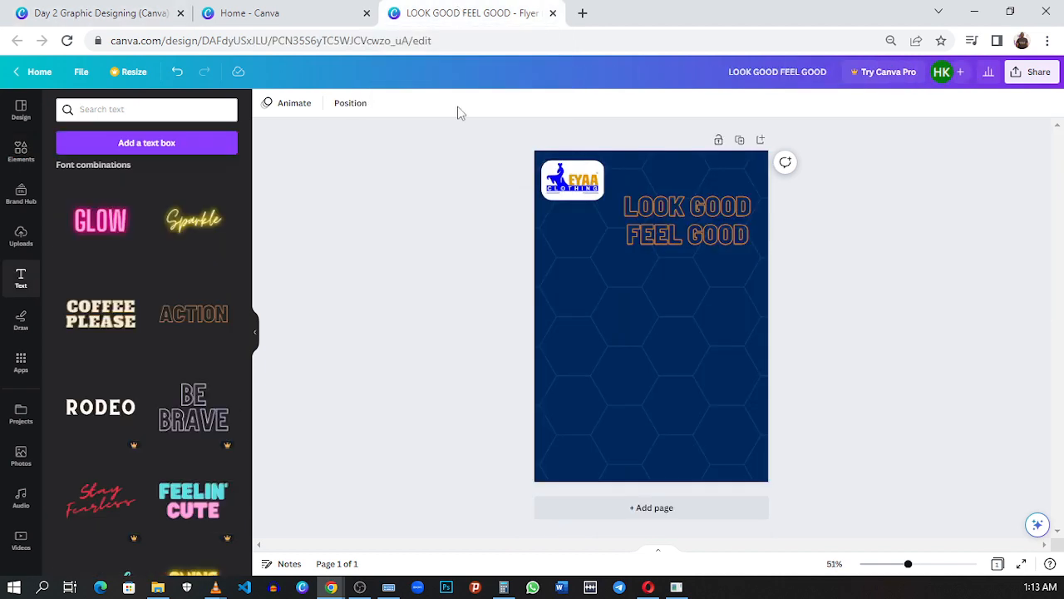
pyautogui.click(542, 255)
pyautogui.click(22, 162)
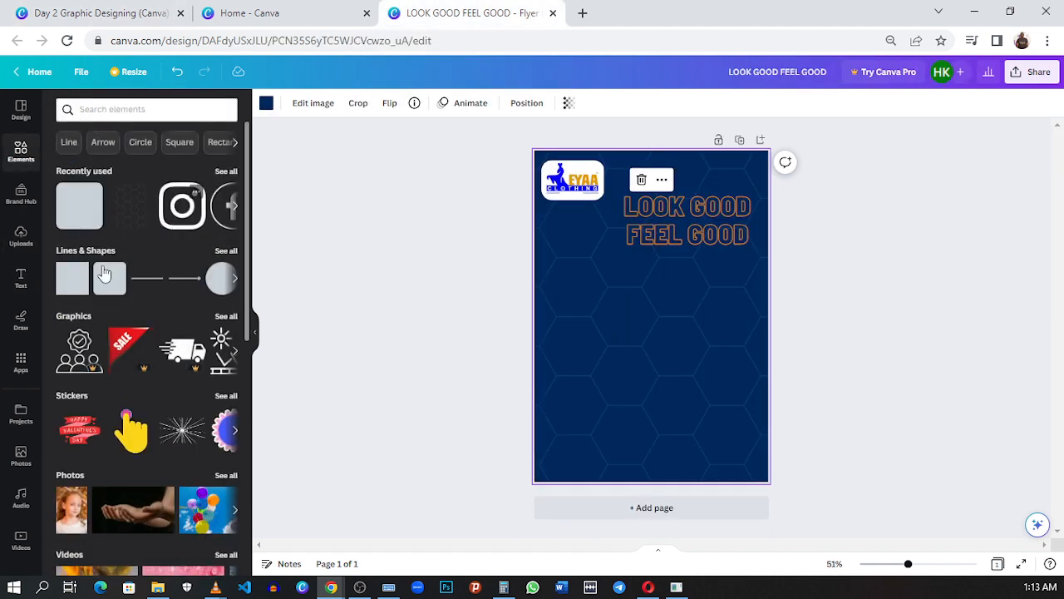
pyautogui.click(222, 293)
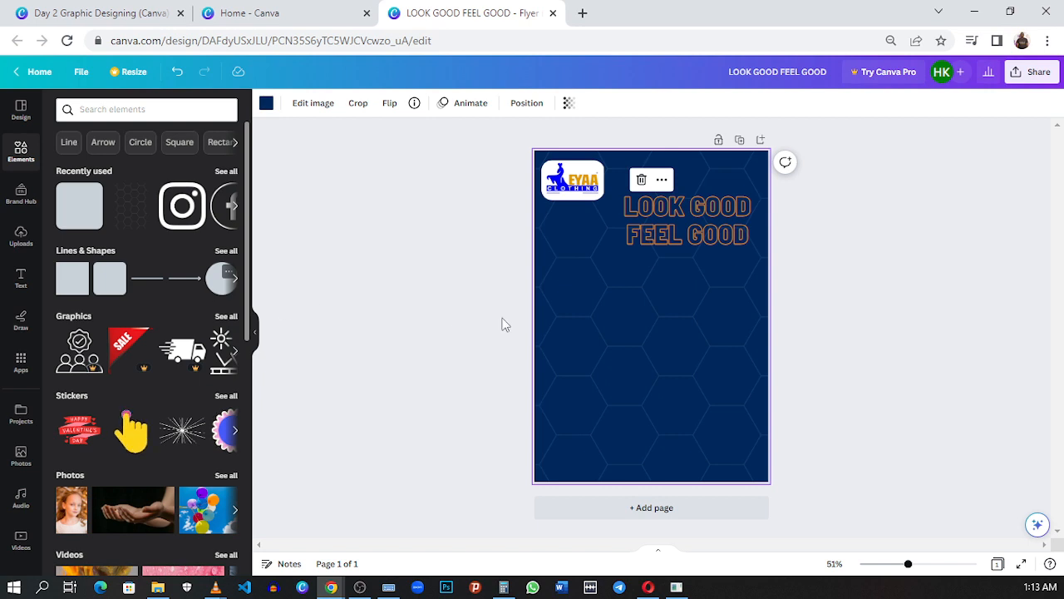
pyautogui.moveTo(687, 350); pyautogui.dragTo(712, 375)
pyautogui.moveTo(682, 321); pyautogui.dragTo(686, 316)
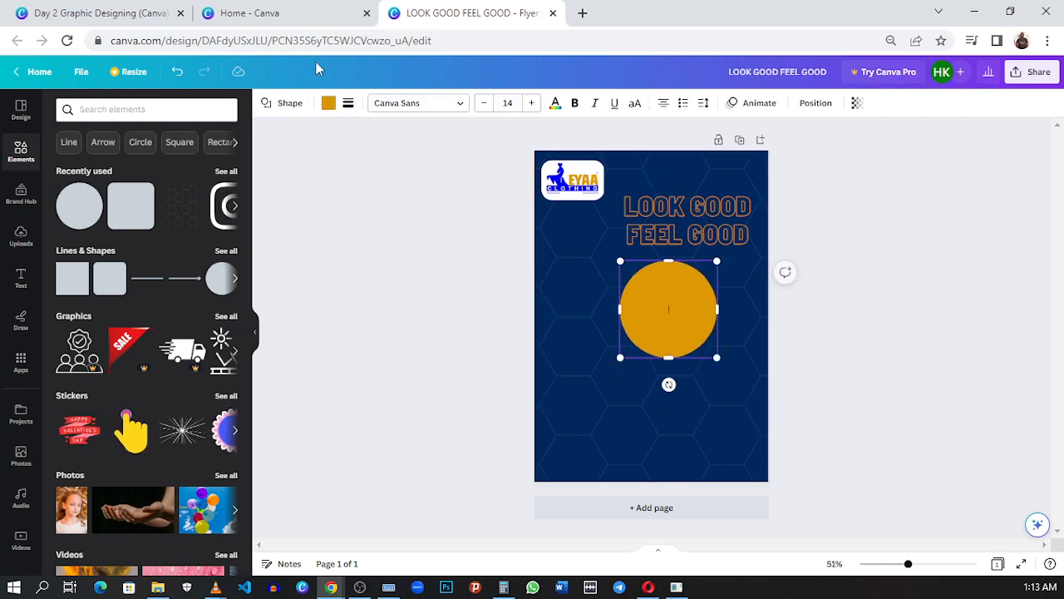
# Step: Check the circle size on the reference flyer and slightly enlarge the gold circle to match
pyautogui.click(112, 21)
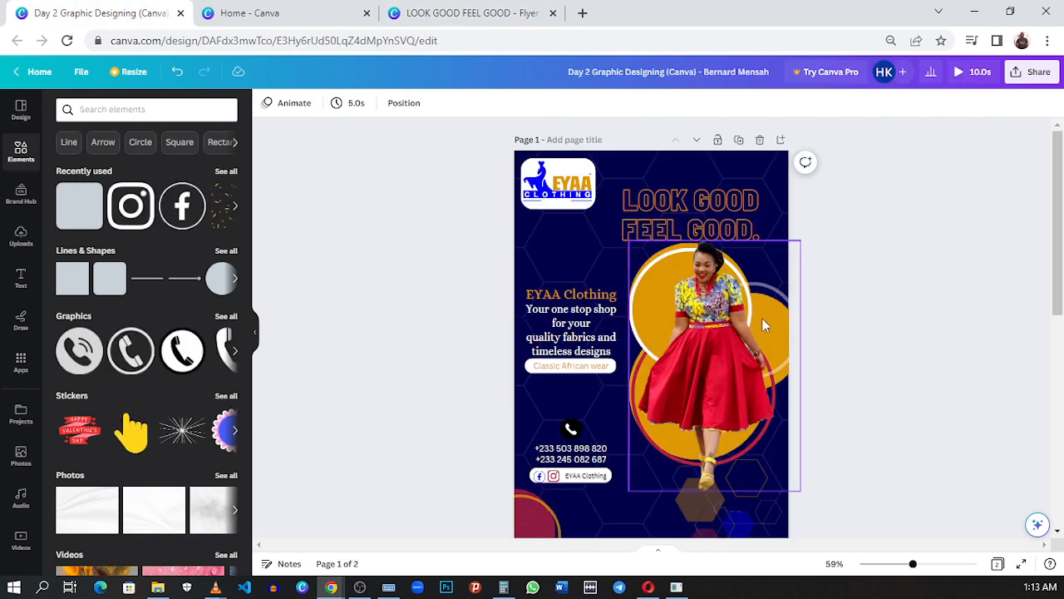
pyautogui.click(438, 14)
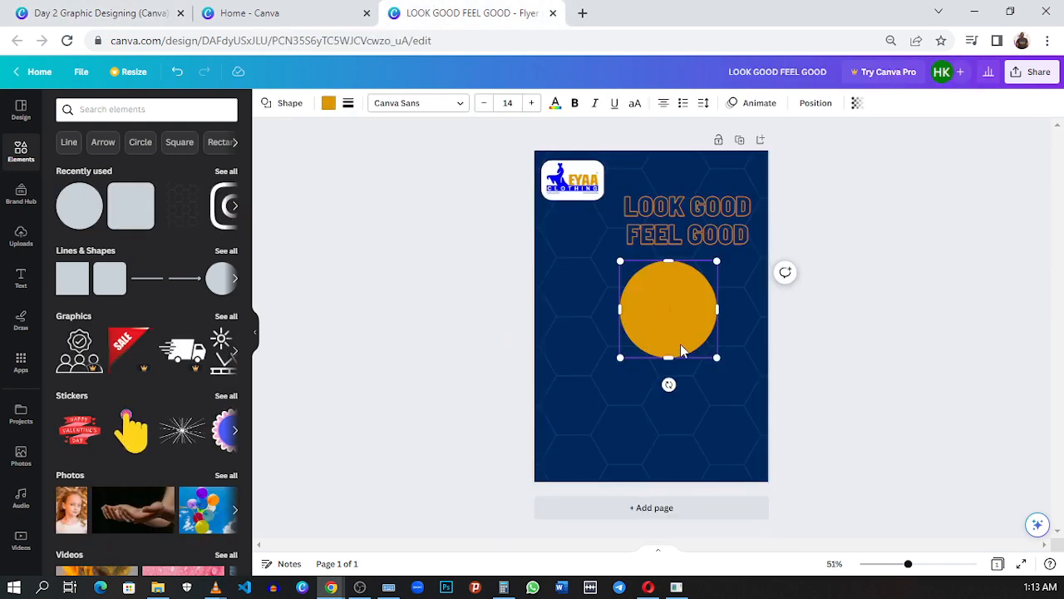
pyautogui.moveTo(713, 360); pyautogui.dragTo(725, 369)
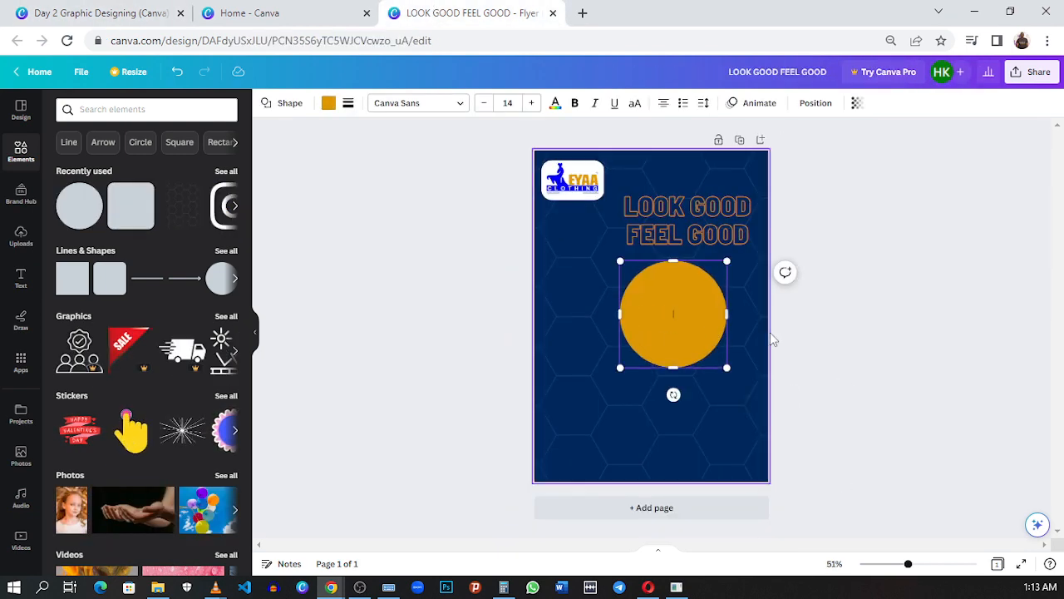
pyautogui.click(748, 342)
# Step: Duplicate the gold circle and move the copy down toward the page's left edge, partly overlapping the original
pyautogui.click(656, 324)
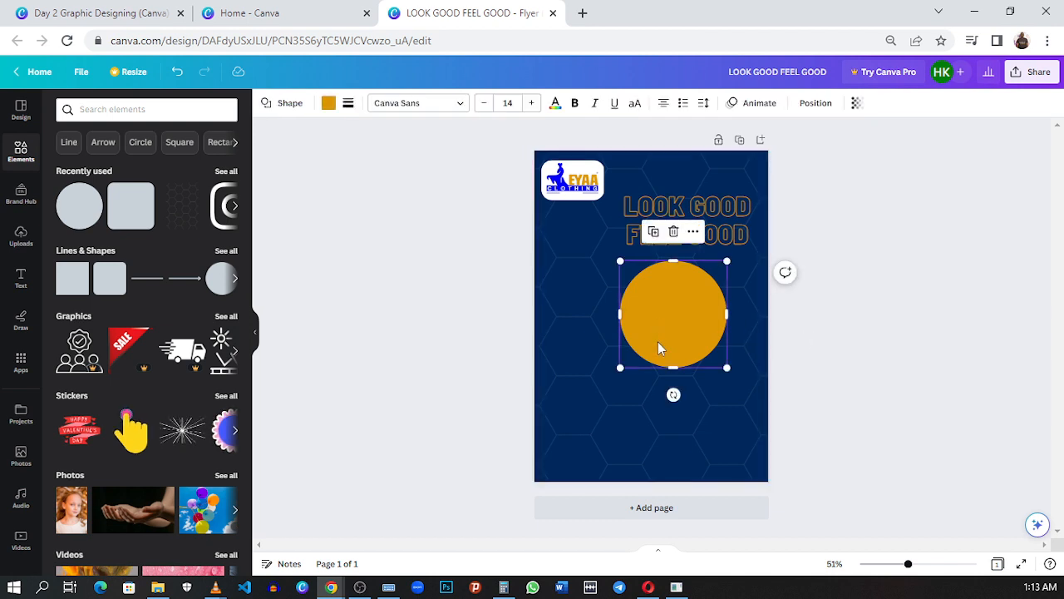
pyautogui.click(654, 234)
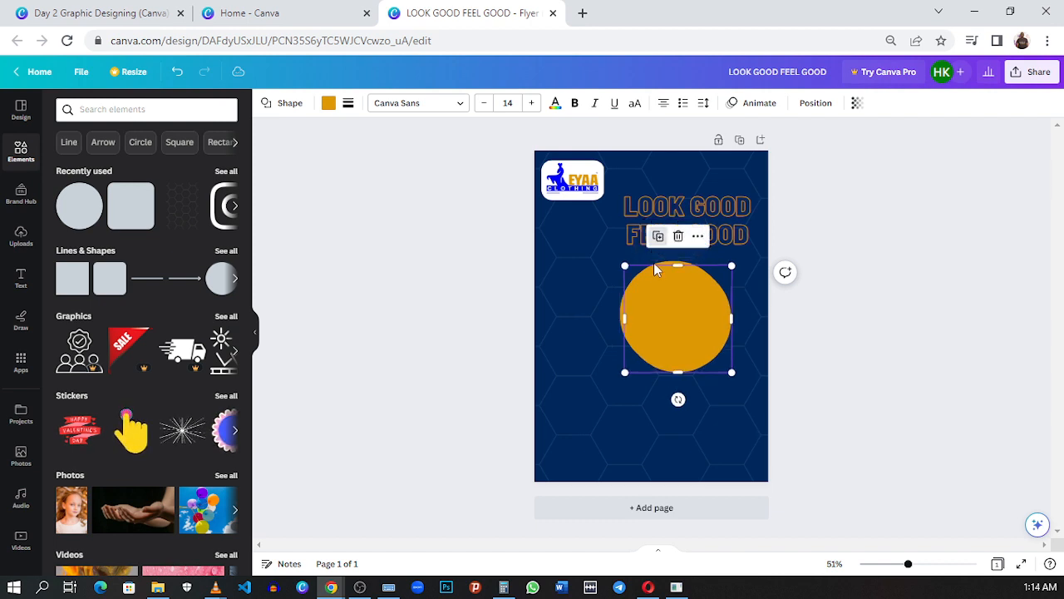
pyautogui.moveTo(666, 315); pyautogui.dragTo(634, 334)
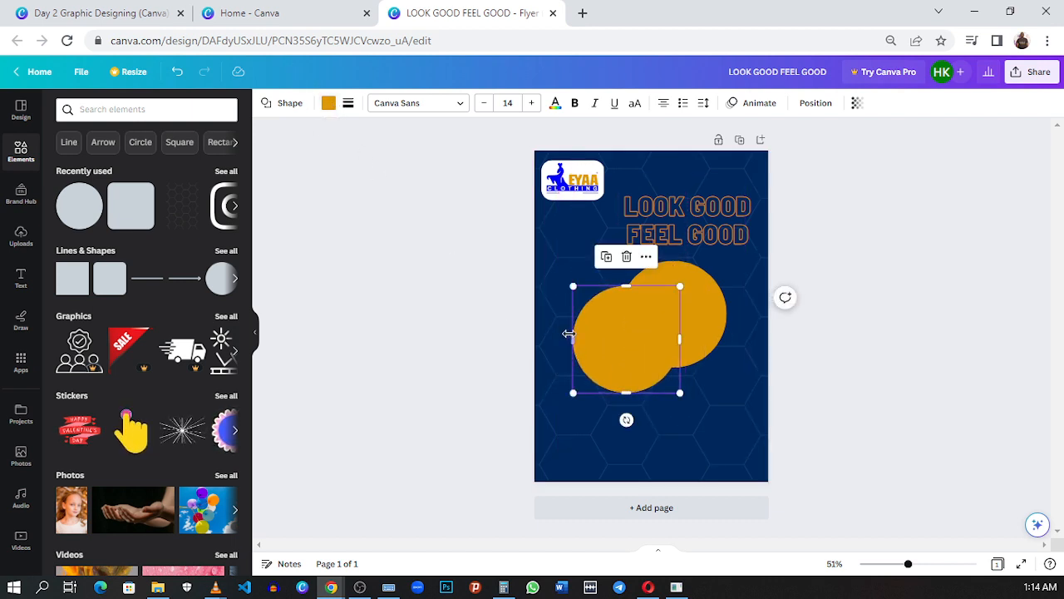
pyautogui.moveTo(589, 332); pyautogui.dragTo(582, 341)
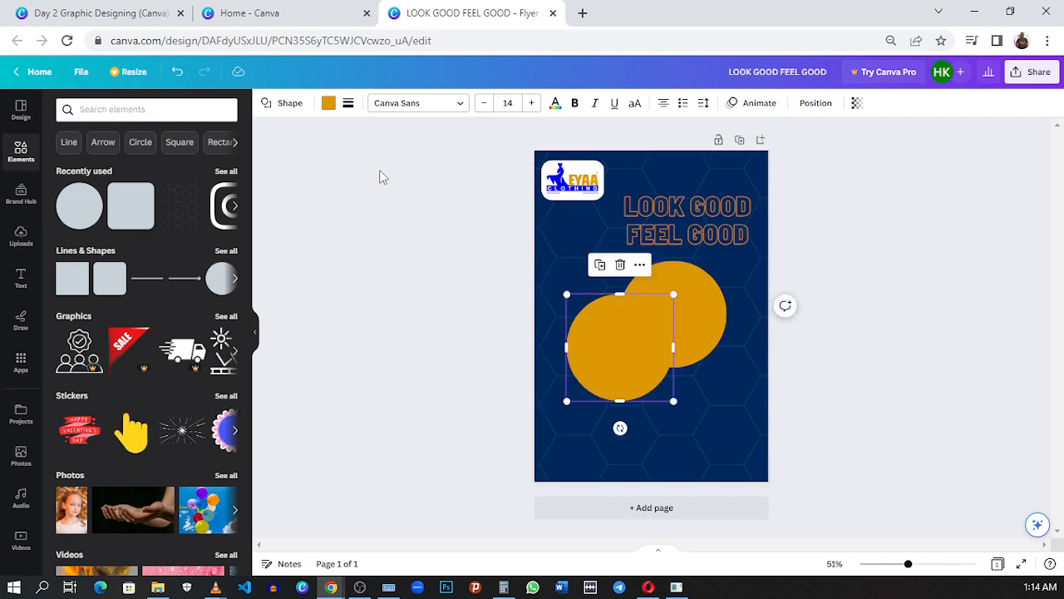
# Step: Turn the copied circle into a white ring with a solid border of weight 11 and no fill color
pyautogui.click(349, 104)
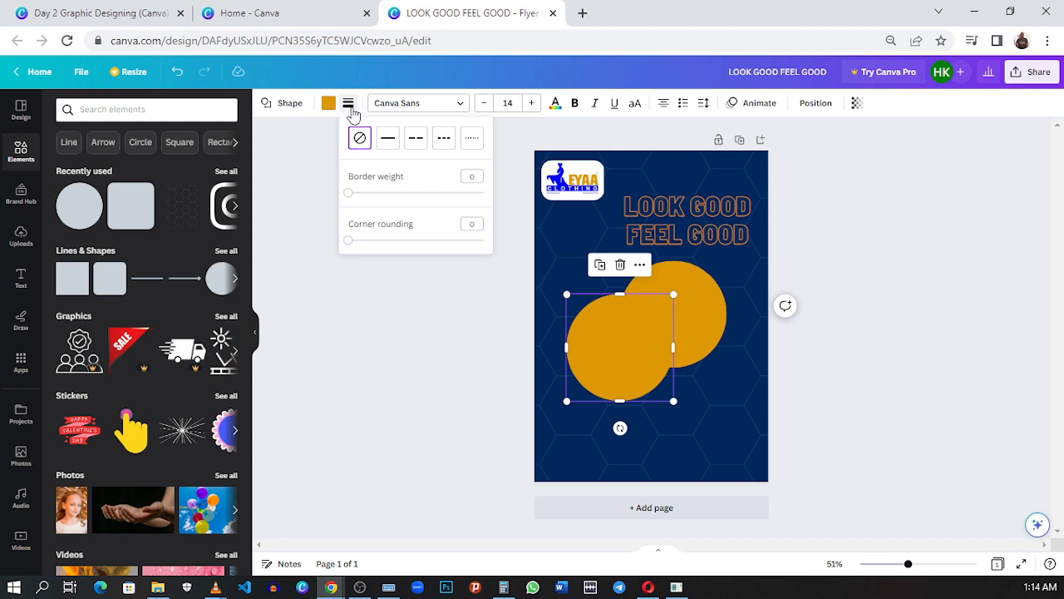
pyautogui.moveTo(350, 200); pyautogui.dragTo(363, 201)
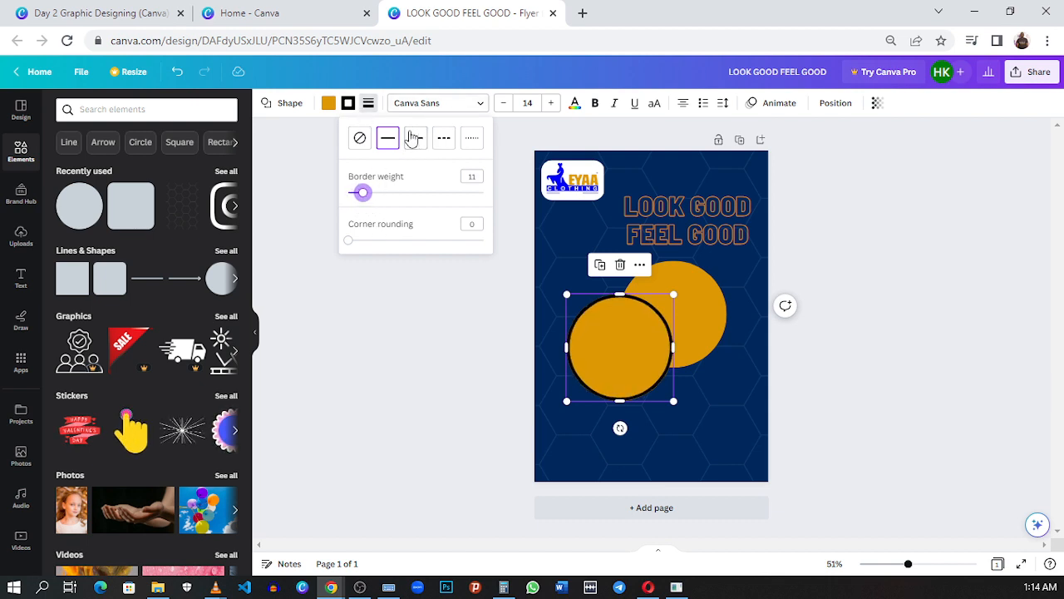
pyautogui.click(349, 104)
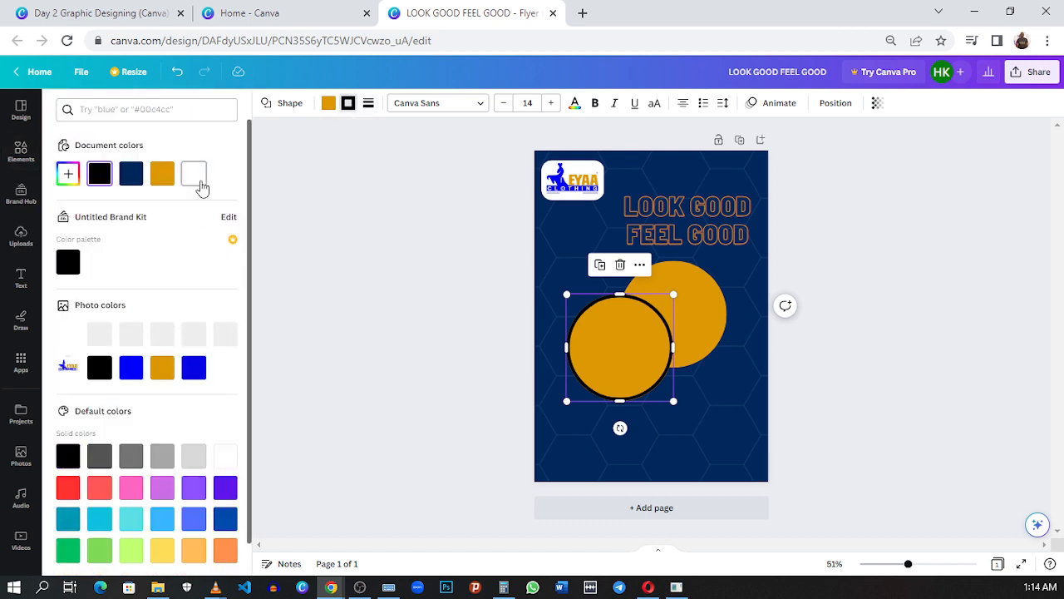
pyautogui.click(199, 181)
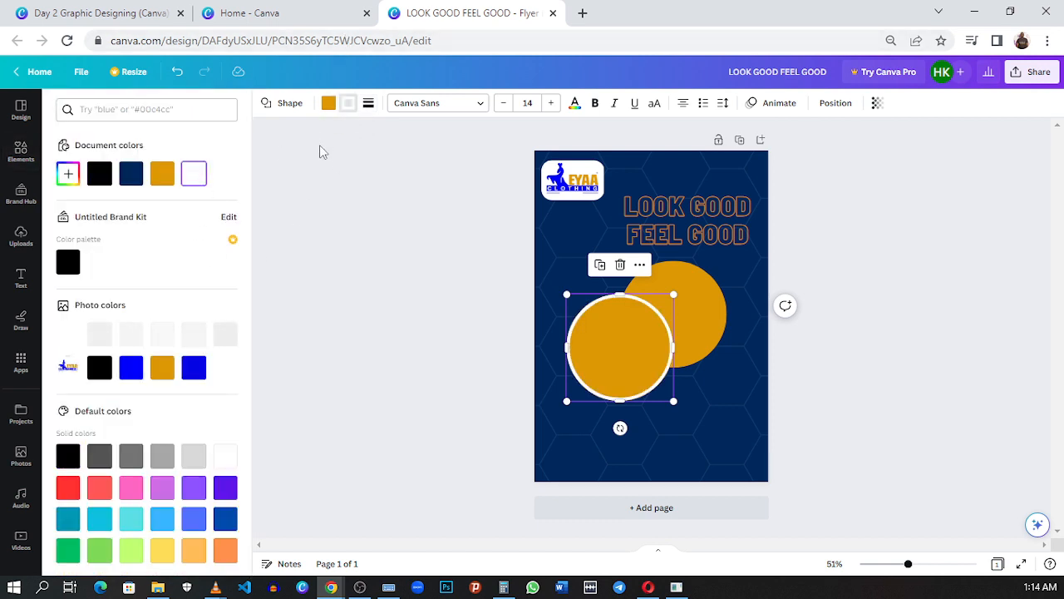
pyautogui.click(328, 103)
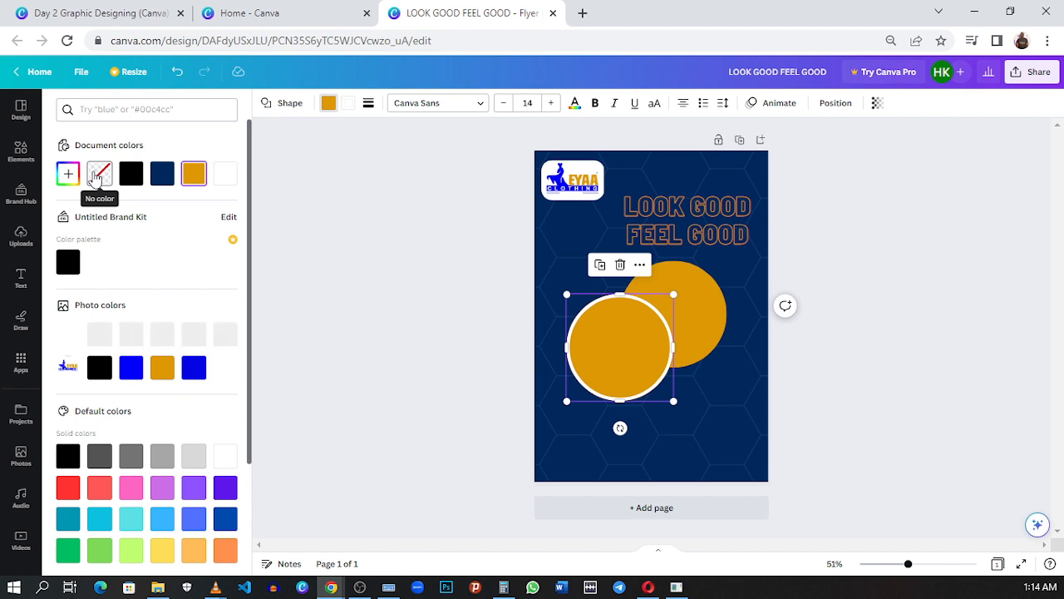
pyautogui.click(96, 179)
# Step: Place the white ring over the gold circle with a slight offset and compare it with the reference flyer
pyautogui.moveTo(608, 380); pyautogui.dragTo(646, 346)
pyautogui.click(622, 398)
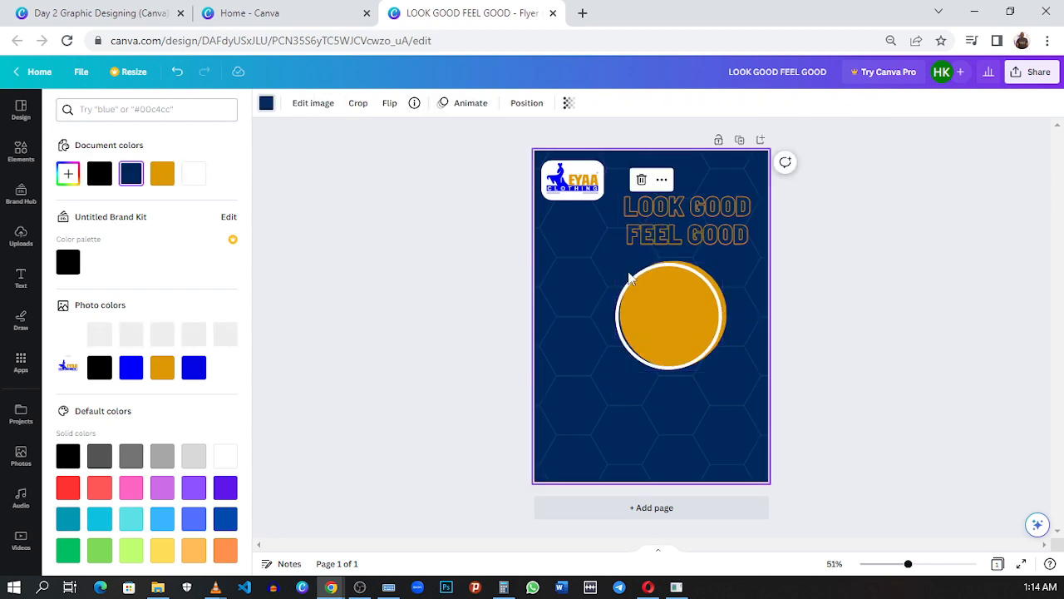
pyautogui.click(73, 12)
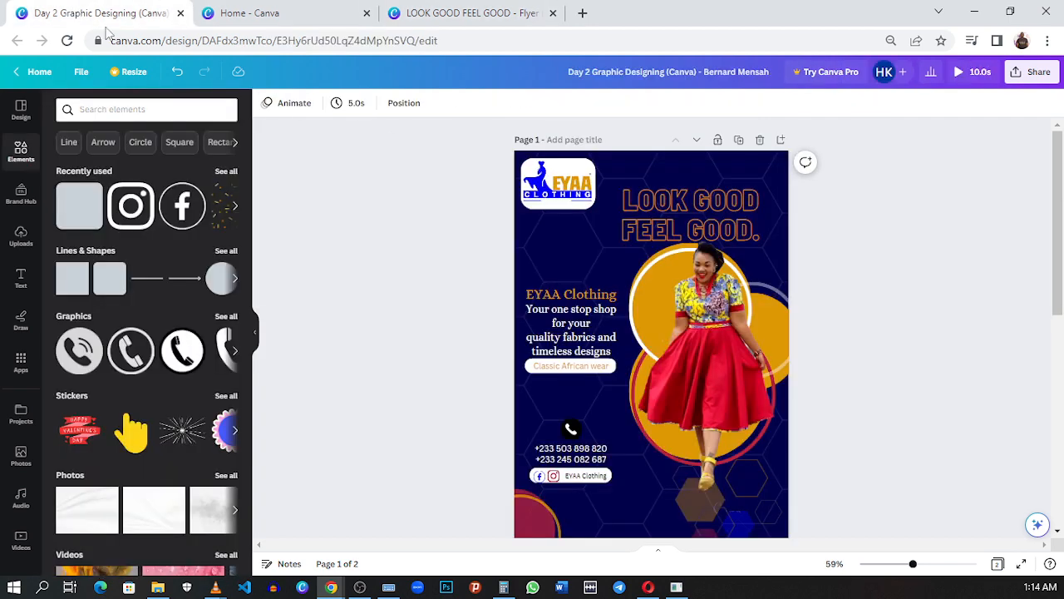
pyautogui.click(503, 14)
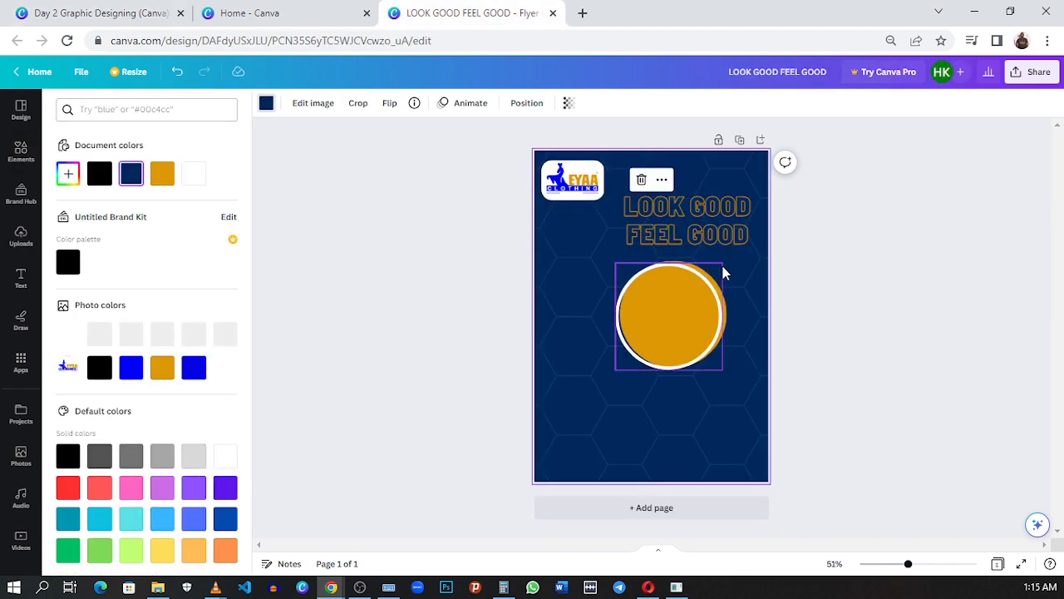
# Step: Shift the white ring aside, duplicate the gold circle, and place a smaller copy overlapping the original's lower-right edge
pyautogui.click(659, 302)
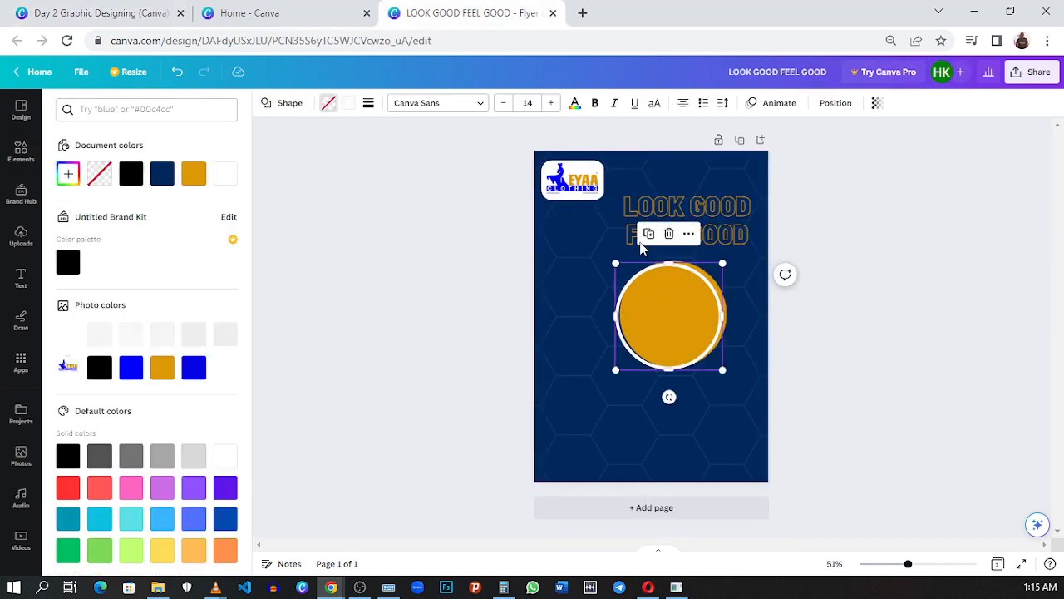
pyautogui.moveTo(676, 304); pyautogui.dragTo(640, 305)
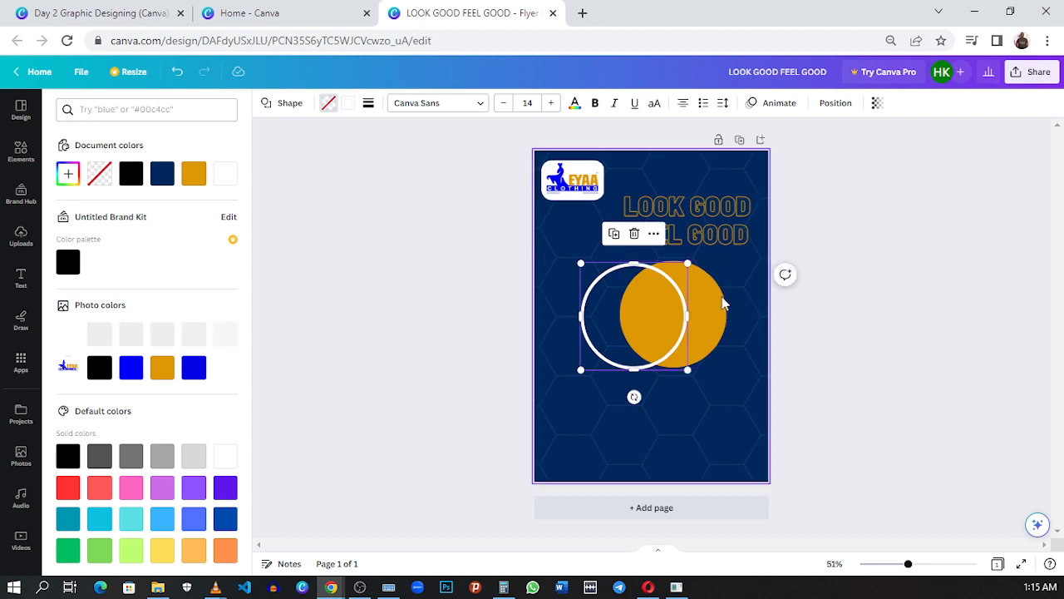
pyautogui.click(675, 264)
pyautogui.click(658, 235)
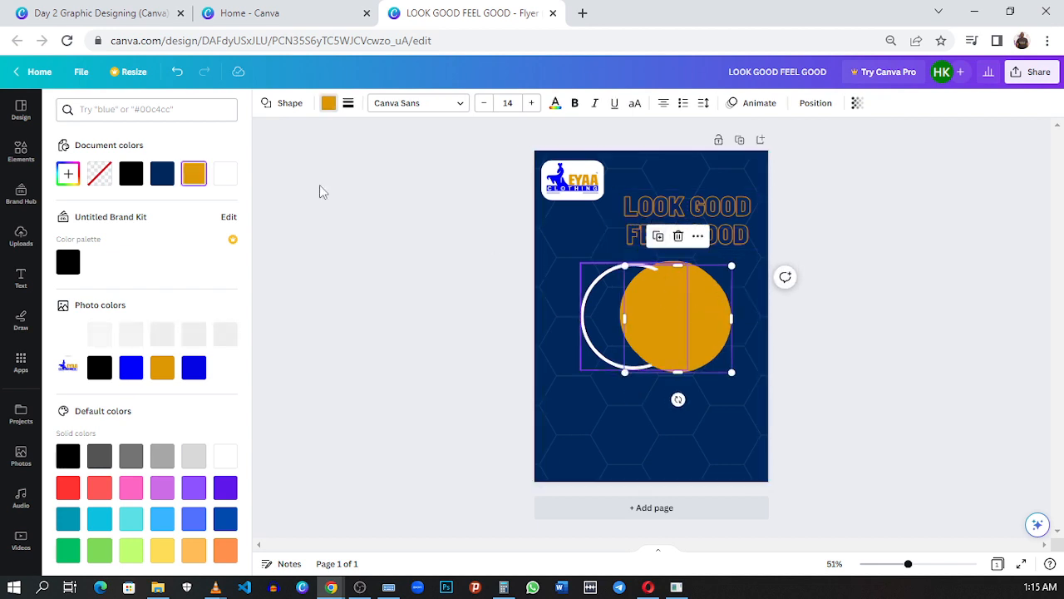
pyautogui.click(21, 151)
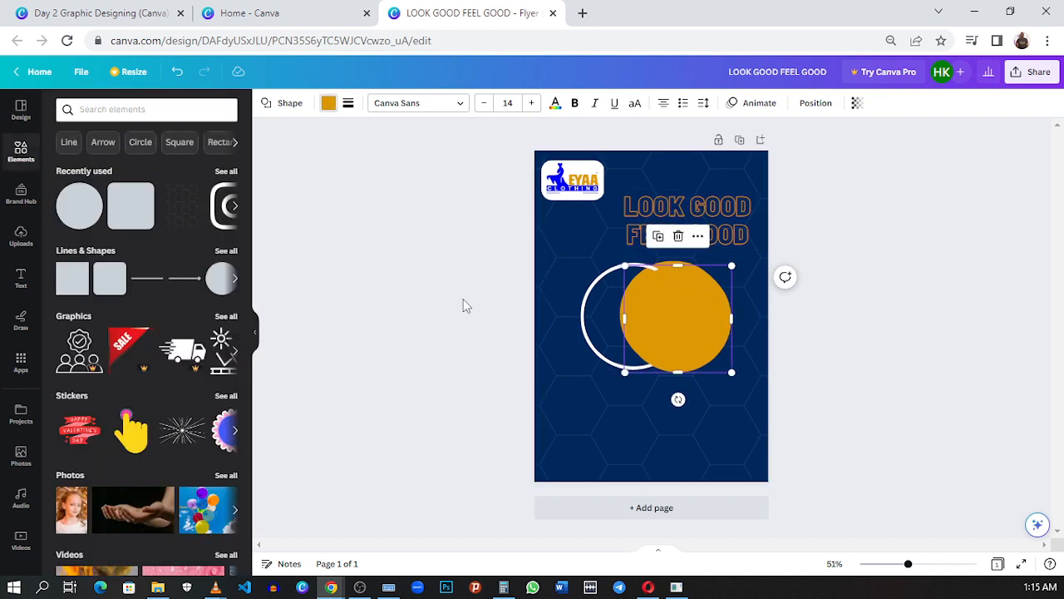
pyautogui.moveTo(696, 332); pyautogui.dragTo(745, 385)
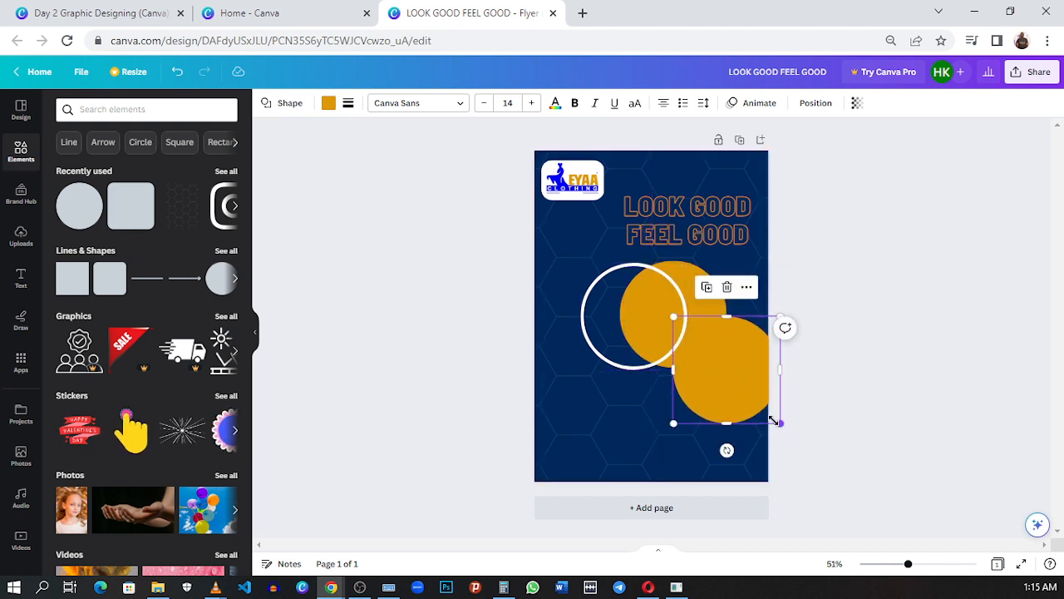
pyautogui.moveTo(773, 422); pyautogui.dragTo(758, 403)
# Step: Move the white ring back over the larger gold circle with a slight offset, and select the smaller gold circle
pyautogui.click(610, 314)
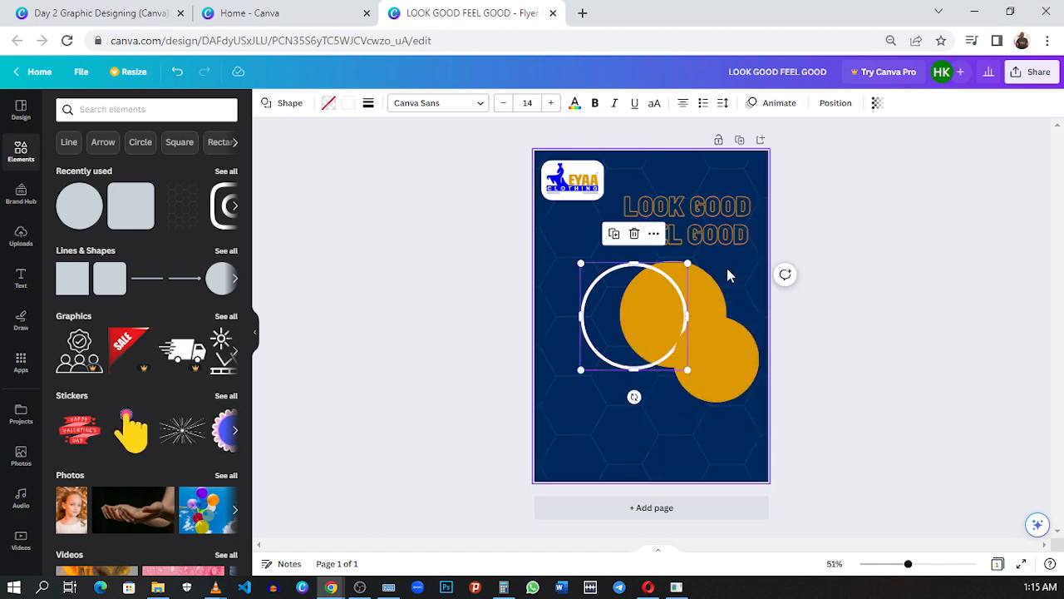
pyautogui.moveTo(625, 317); pyautogui.dragTo(659, 319)
pyautogui.click(706, 429)
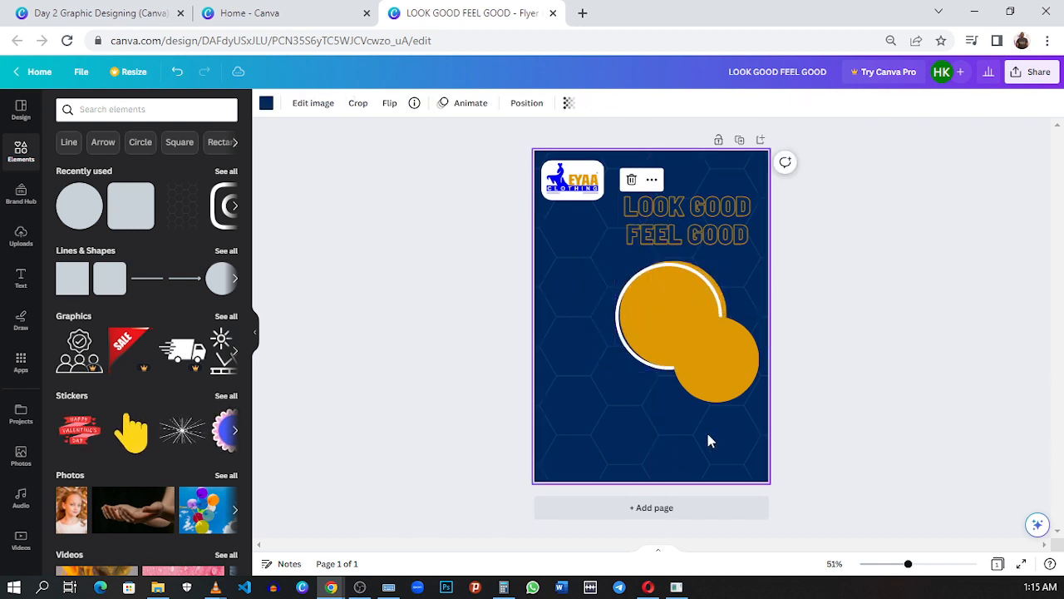
pyautogui.click(705, 370)
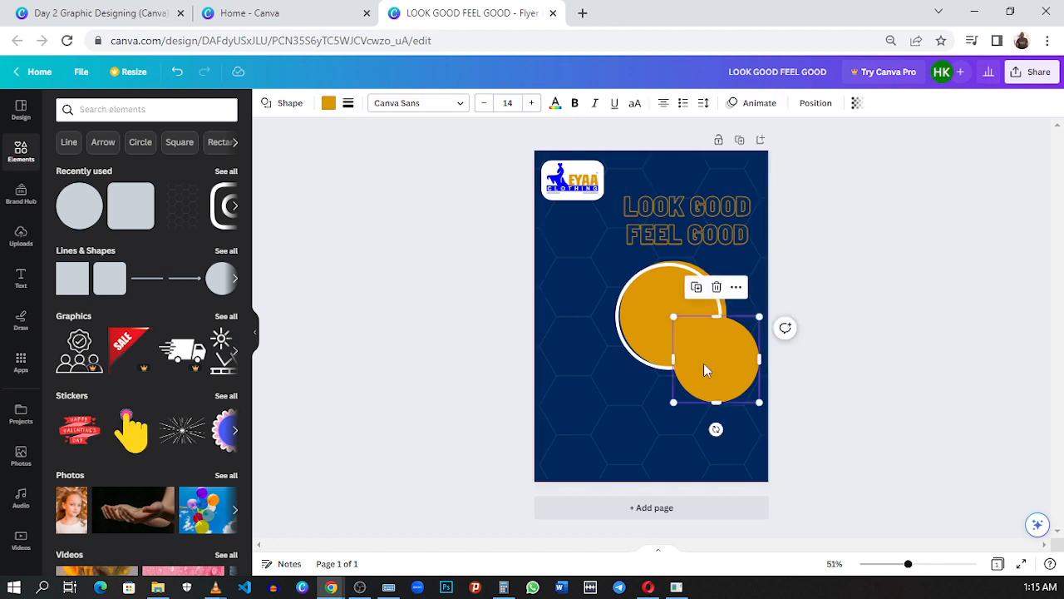
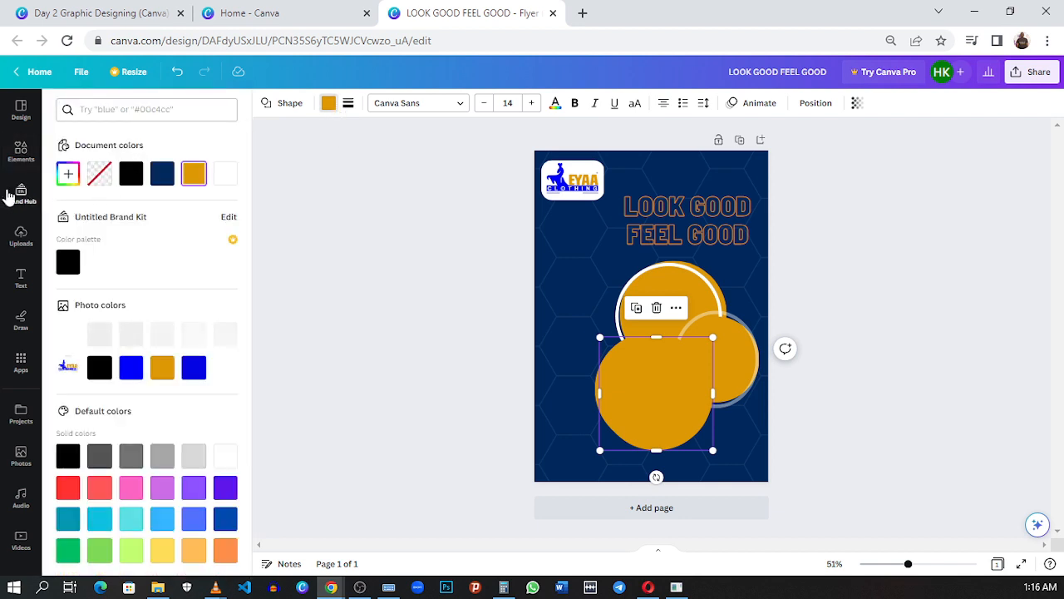
# Step: Turn the copied circle over the lower gold circle into a red ring with no fill and a solid border of weight 7
pyautogui.click(98, 180)
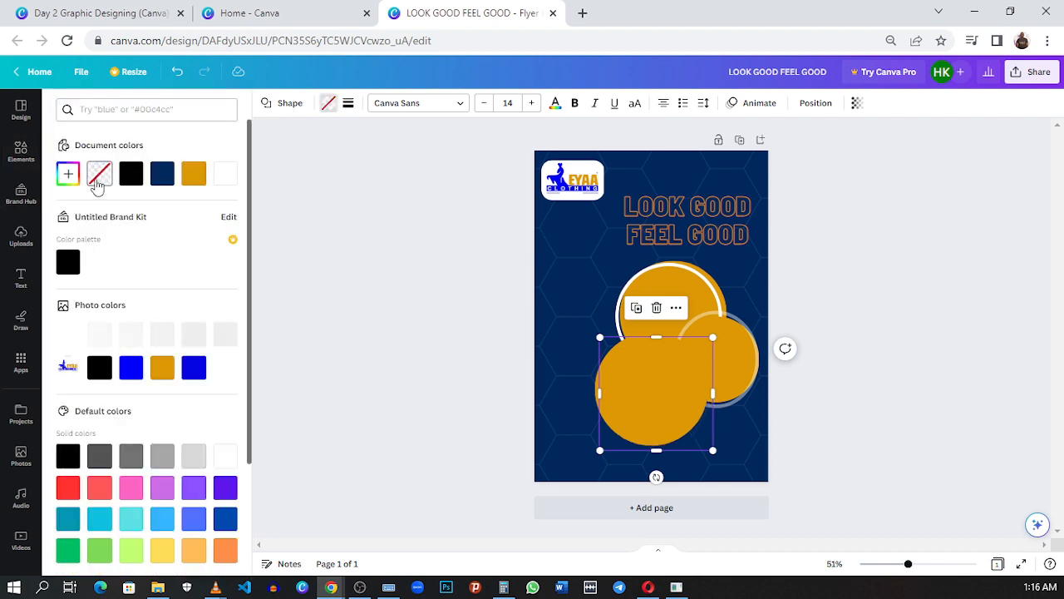
pyautogui.click(348, 102)
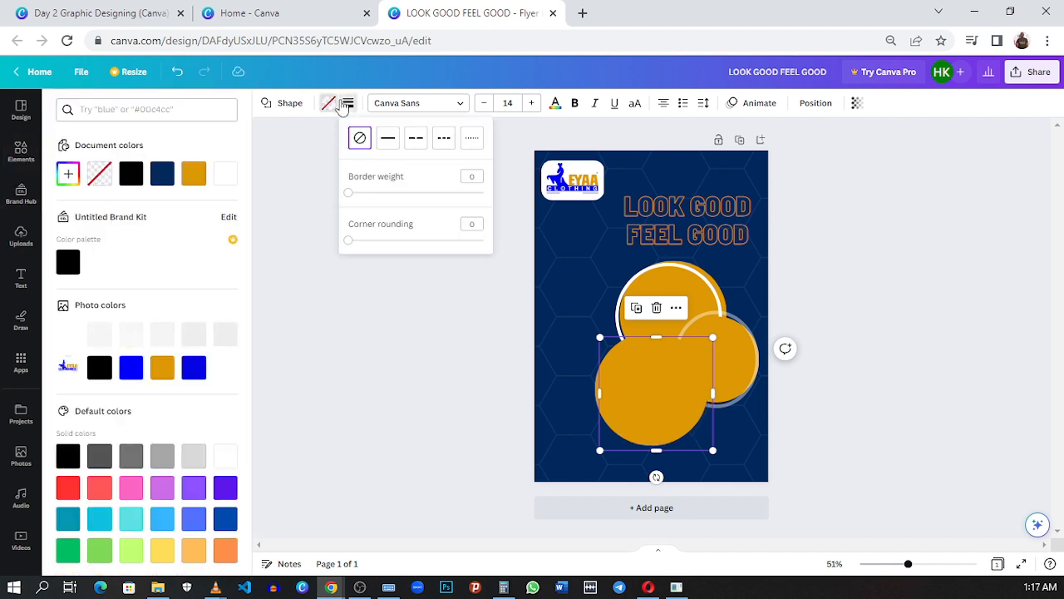
pyautogui.click(355, 193)
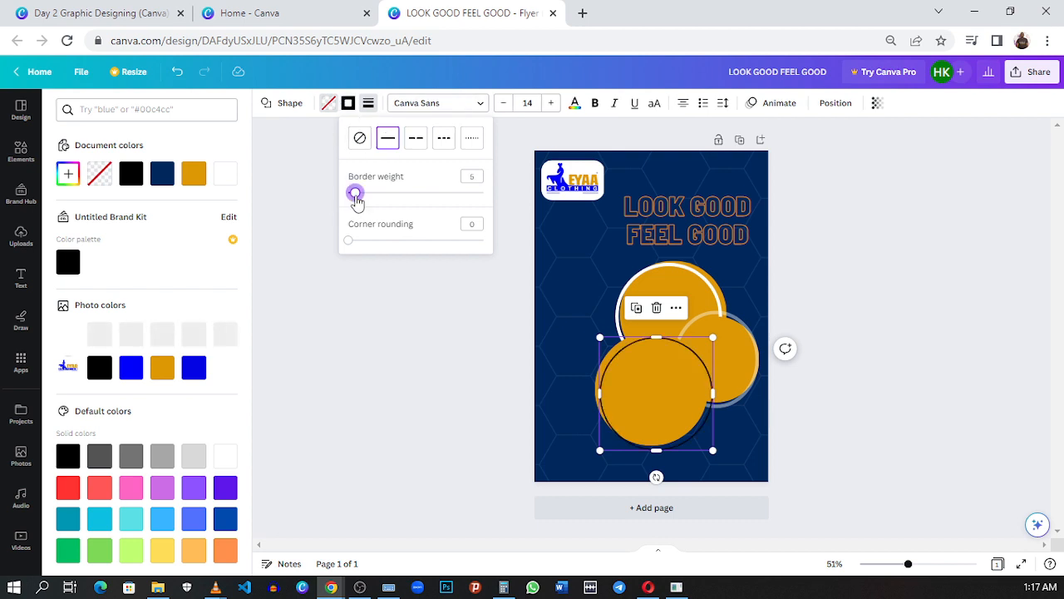
pyautogui.moveTo(355, 194); pyautogui.dragTo(358, 192)
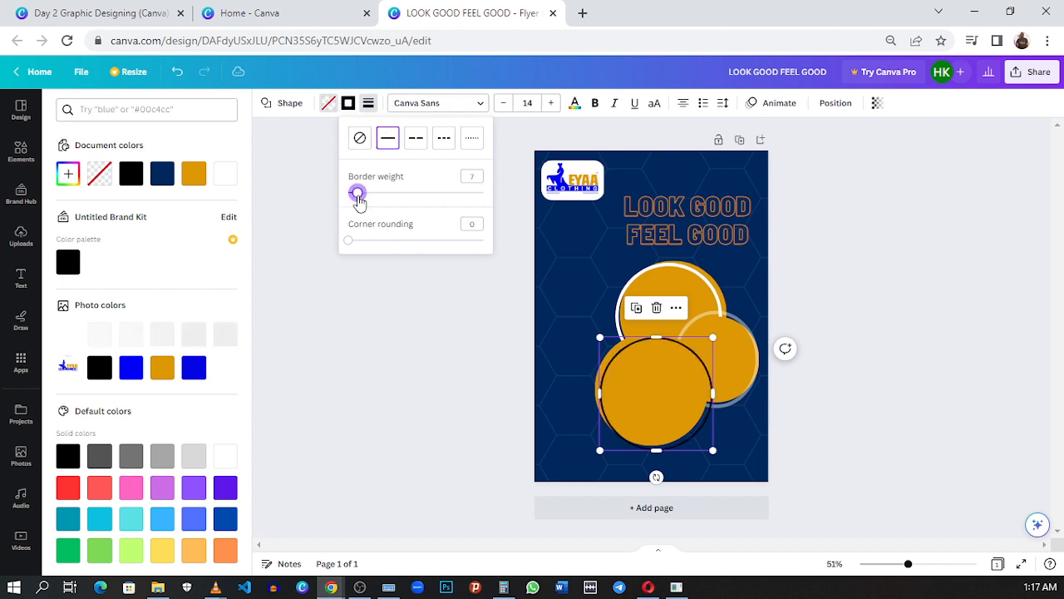
pyautogui.click(68, 487)
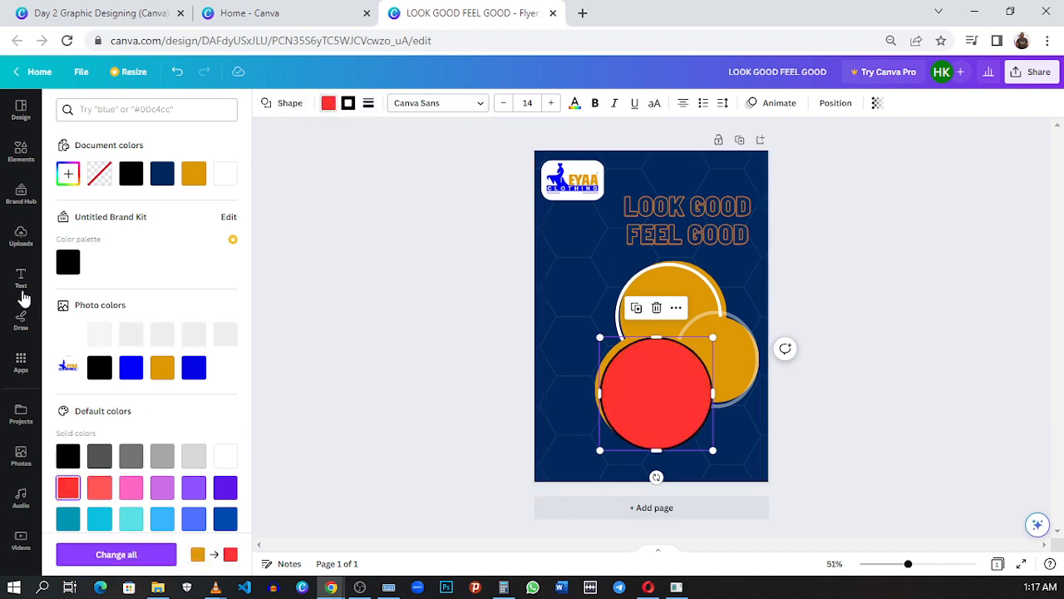
pyautogui.click(97, 176)
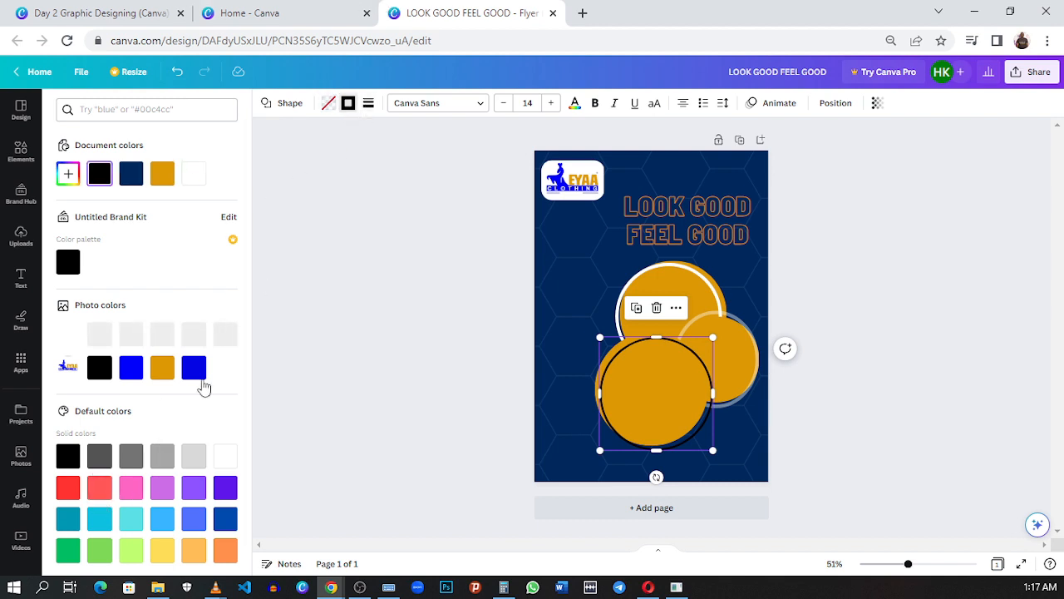
pyautogui.click(69, 490)
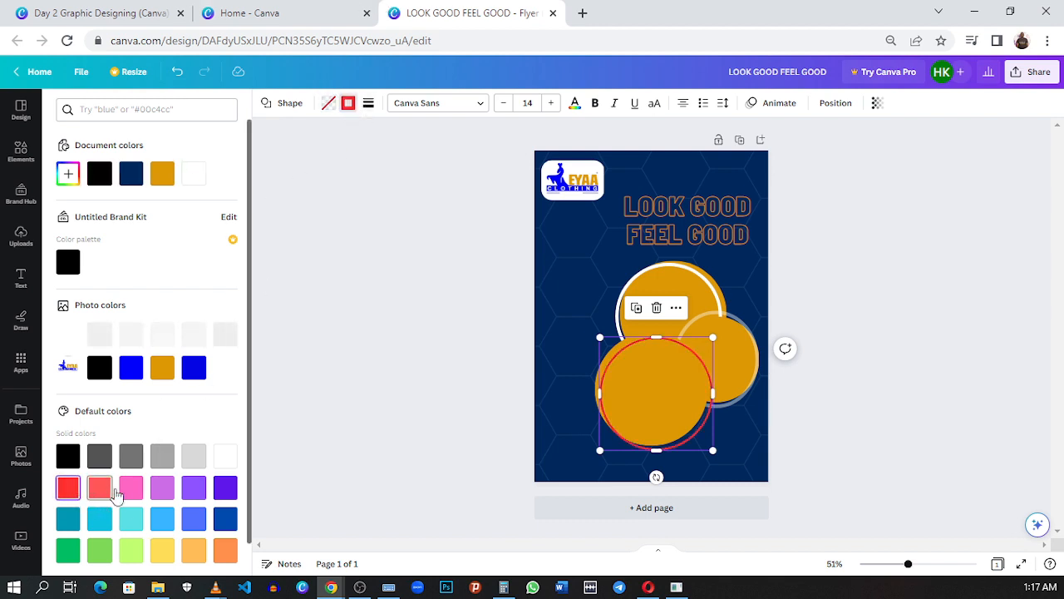
# Step: Check the ring against the reference flyer, then thicken its red border slightly and set its transparency to 58
pyautogui.click(95, 14)
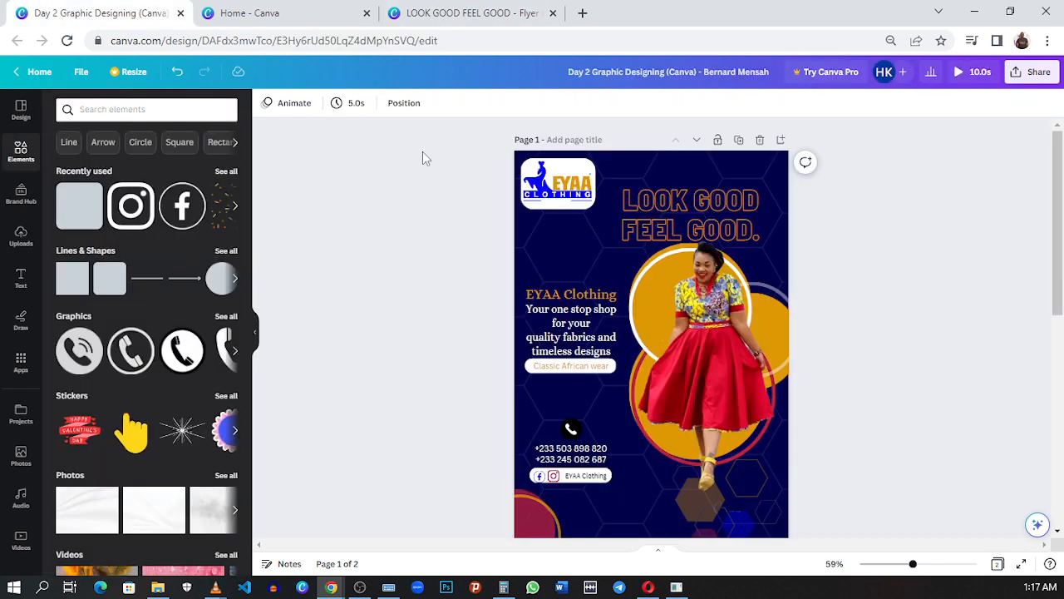
pyautogui.click(443, 10)
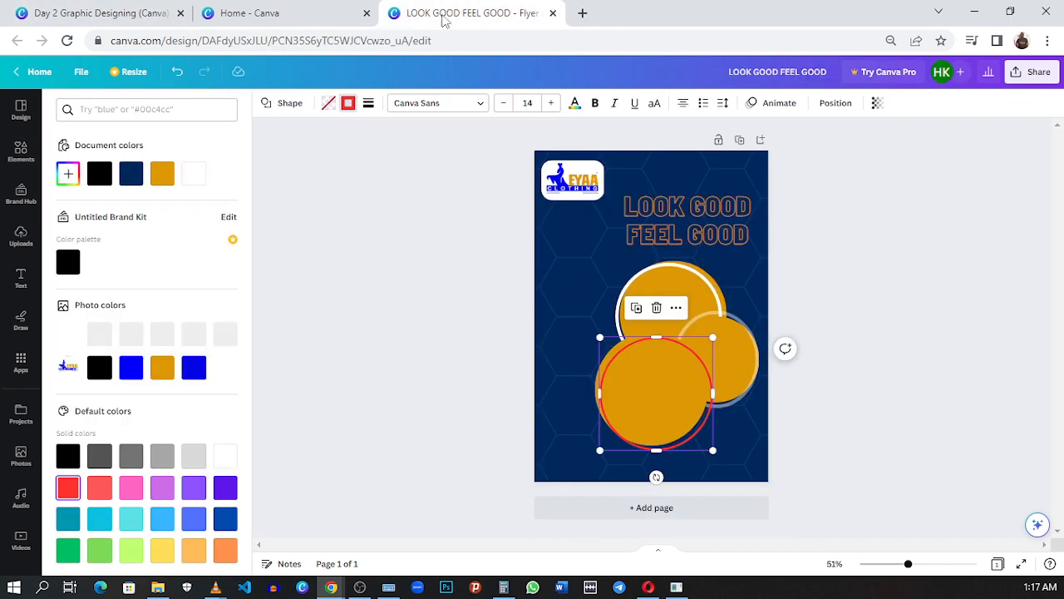
pyautogui.click(367, 107)
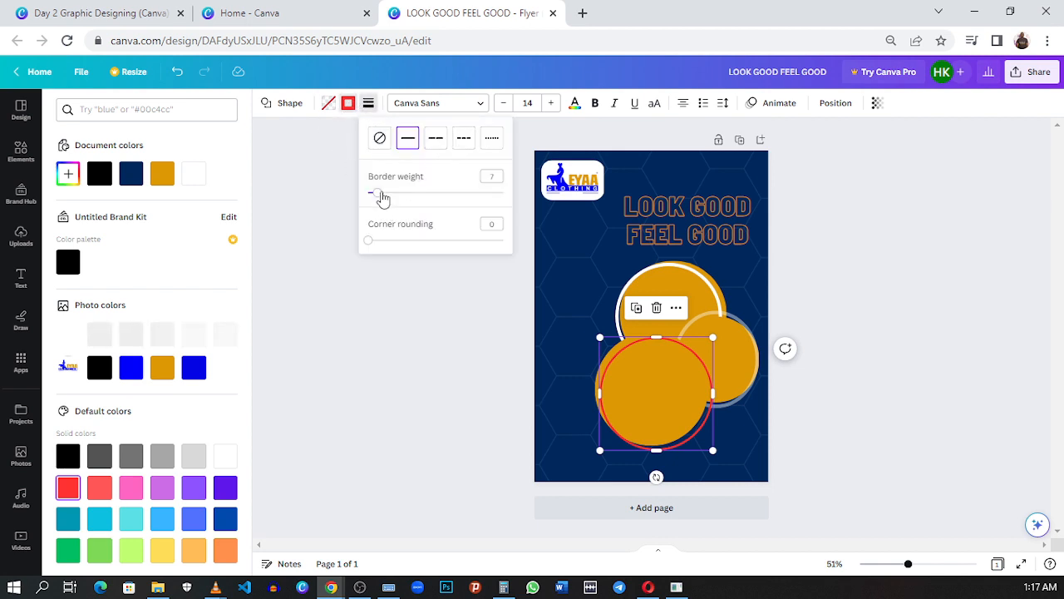
pyautogui.moveTo(380, 194); pyautogui.dragTo(382, 193)
pyautogui.click(877, 103)
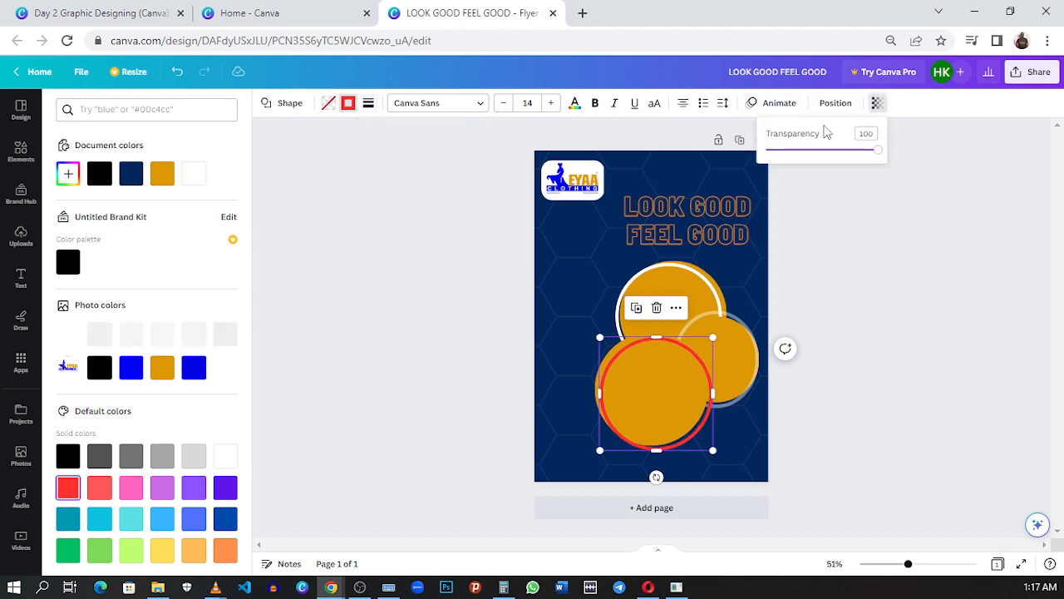
pyautogui.moveTo(798, 156); pyautogui.dragTo(833, 158)
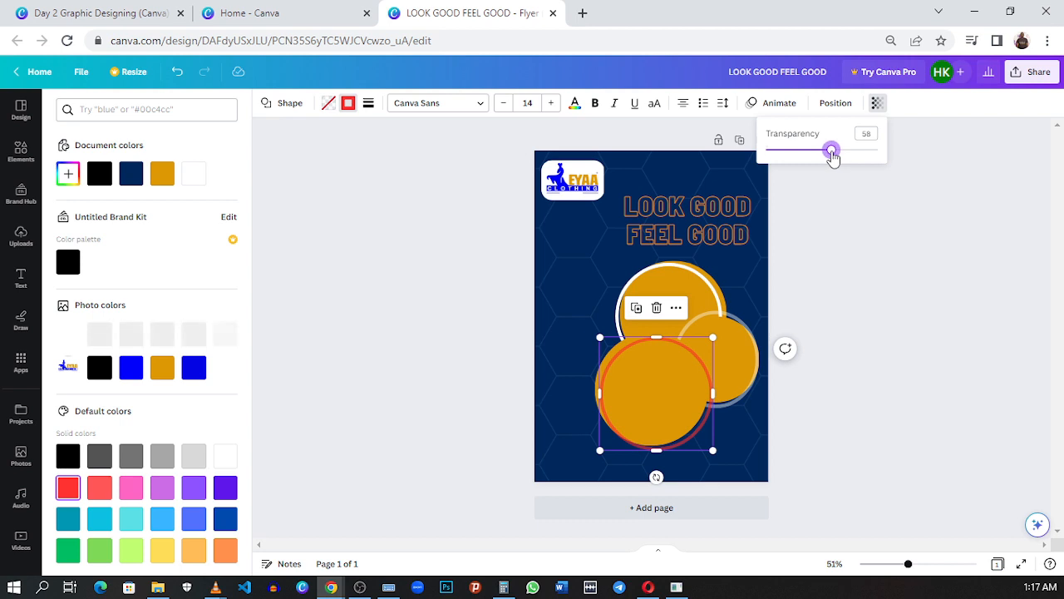
# Step: In the reference flyer, ungroup the model and circles and select the model photo on its own
pyautogui.click(142, 23)
pyautogui.rightClick(688, 318)
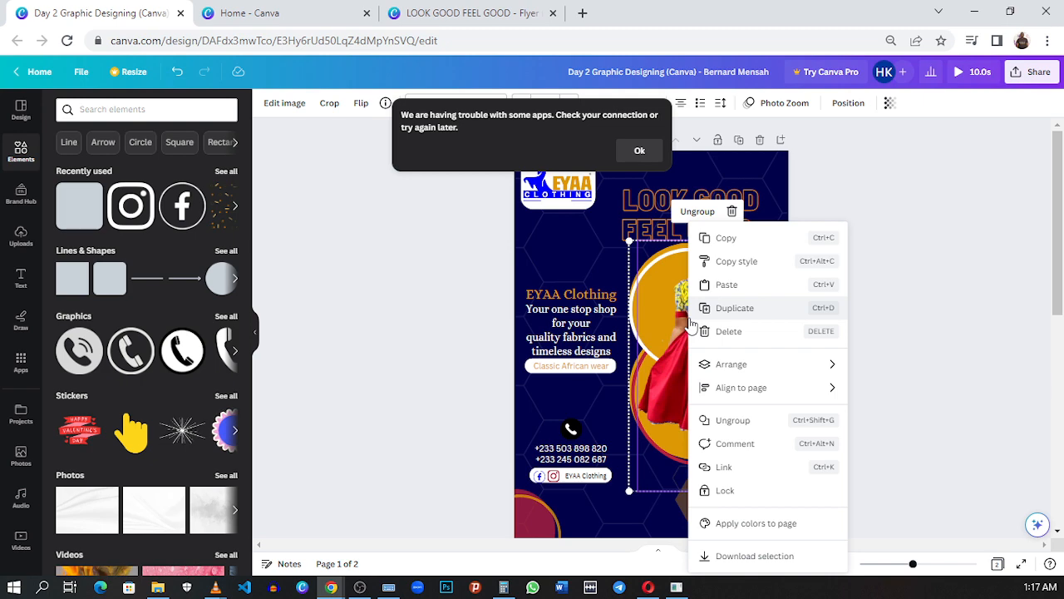
pyautogui.click(703, 420)
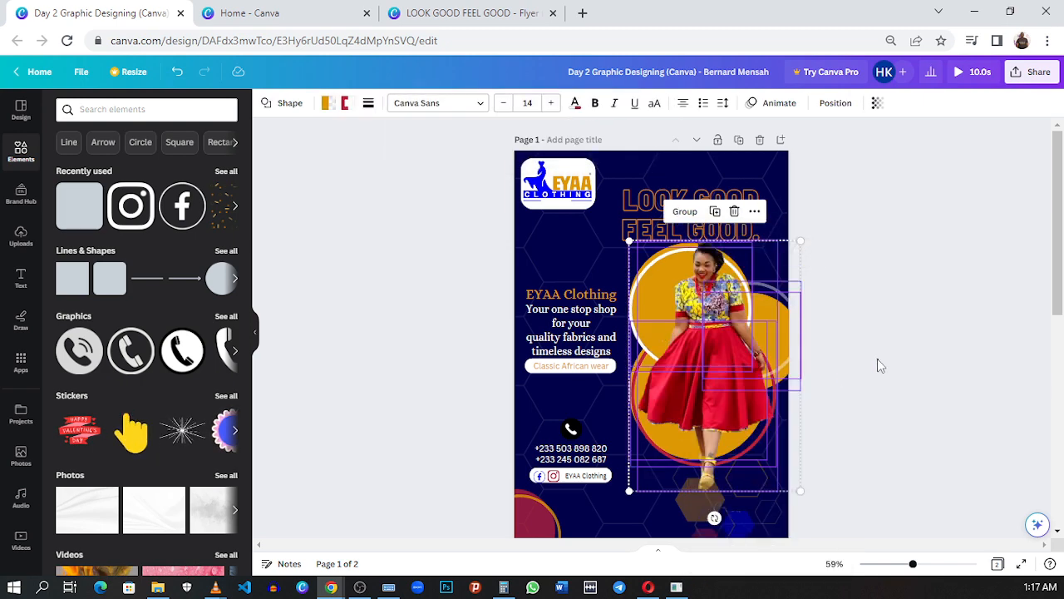
pyautogui.click(866, 413)
pyautogui.click(736, 340)
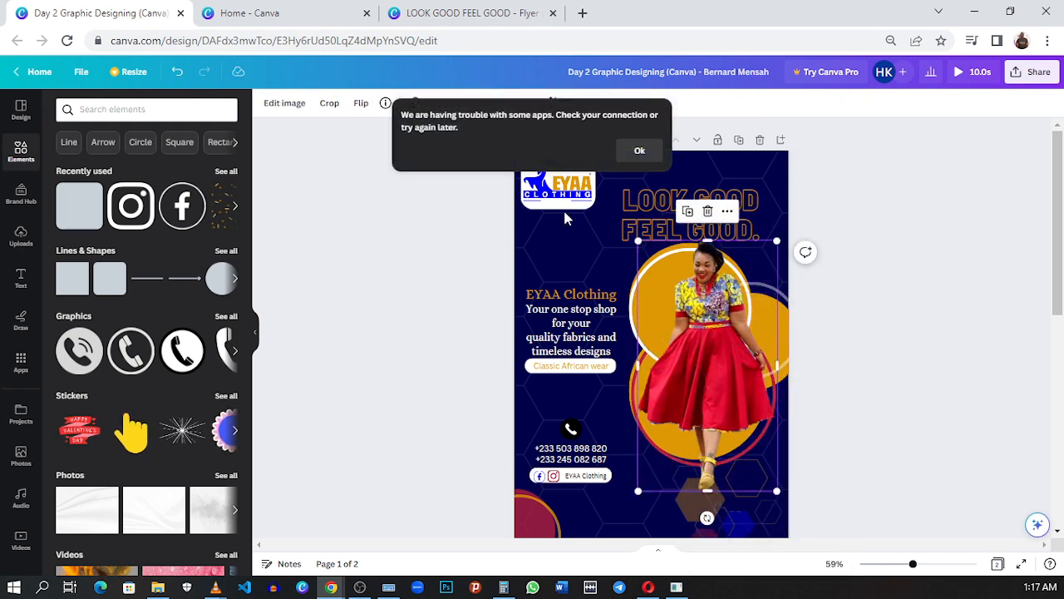
pyautogui.click(636, 151)
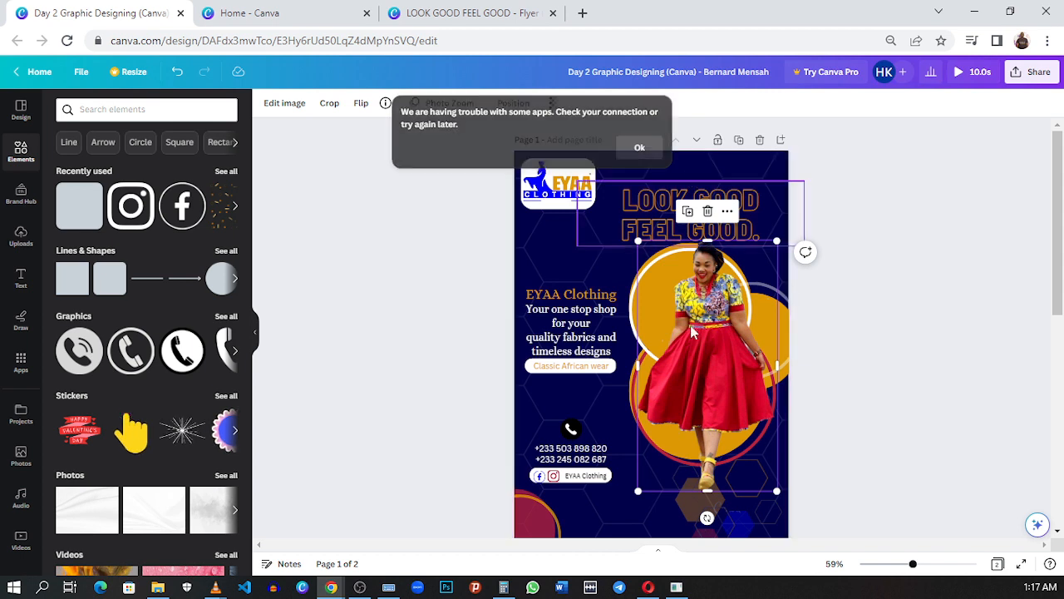
pyautogui.moveTo(719, 341); pyautogui.dragTo(716, 338)
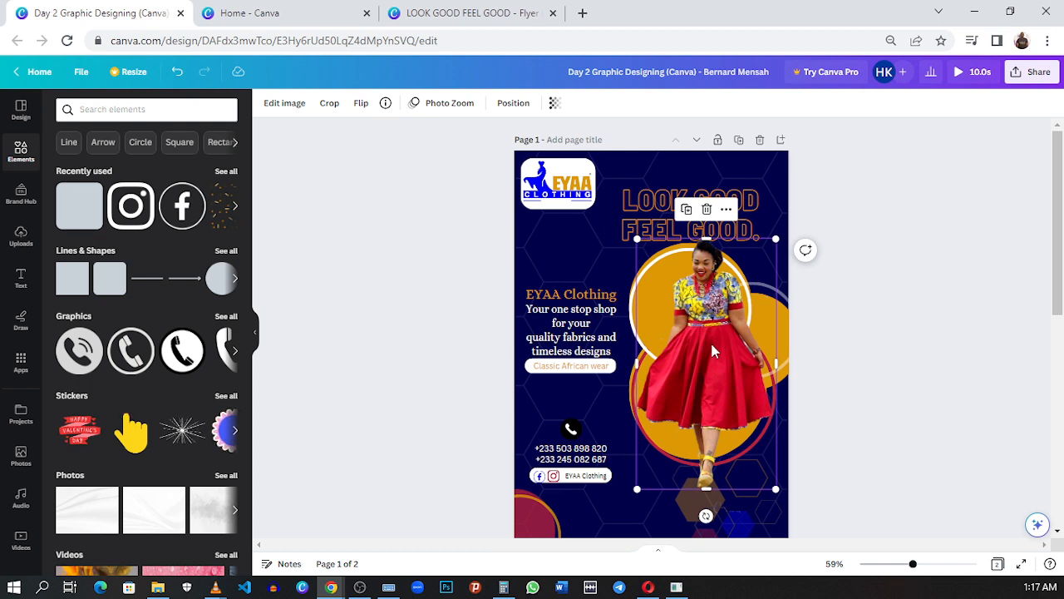
# Step: Search Google Images in a new browser tab for "african wear without background"
pyautogui.click(583, 13)
pyautogui.click(582, 37)
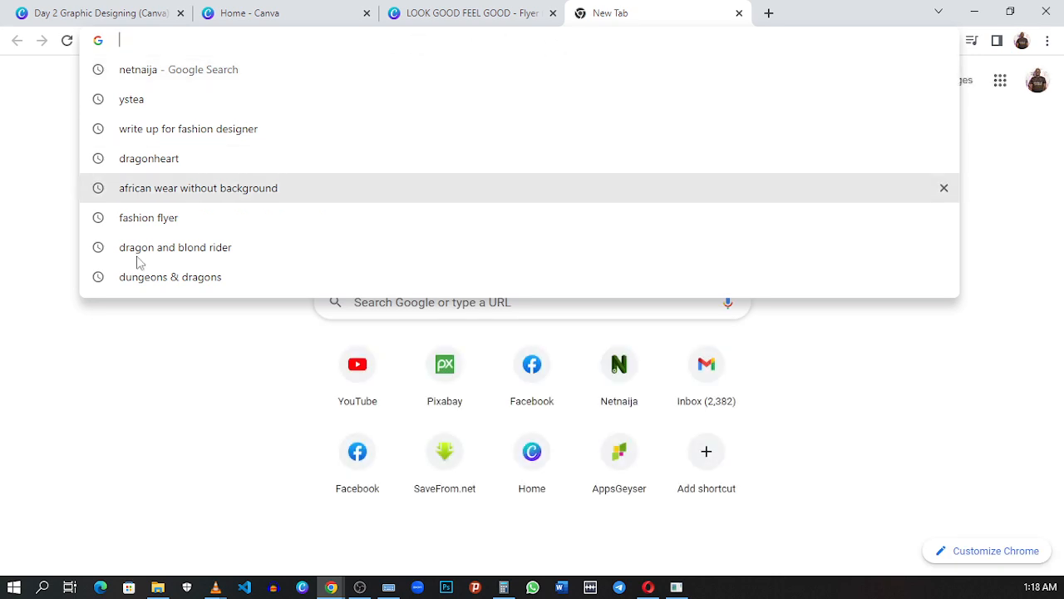
pyautogui.click(79, 184)
pyautogui.click(390, 314)
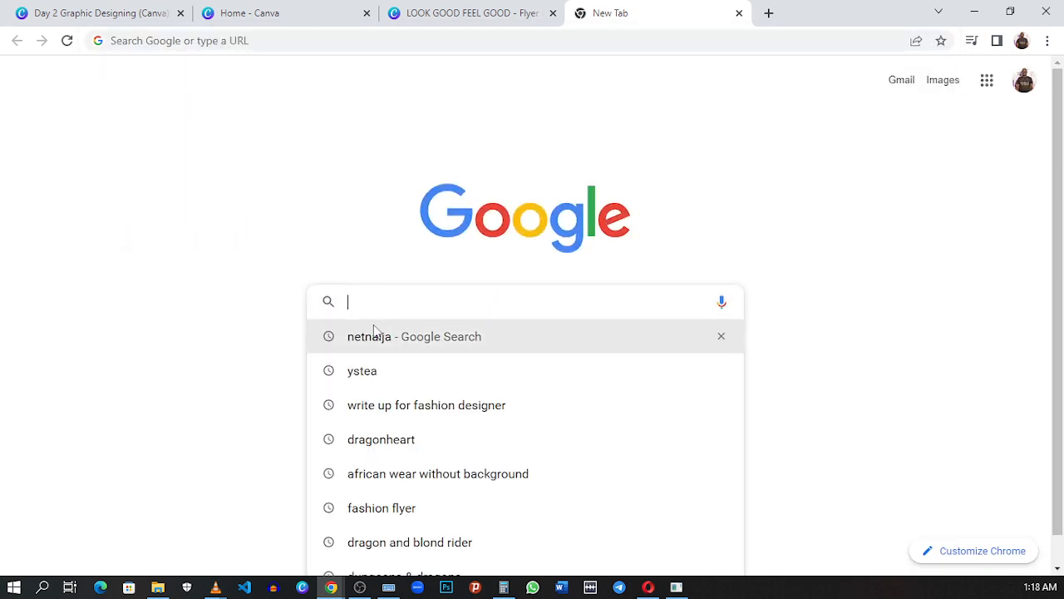
pyautogui.click(376, 287)
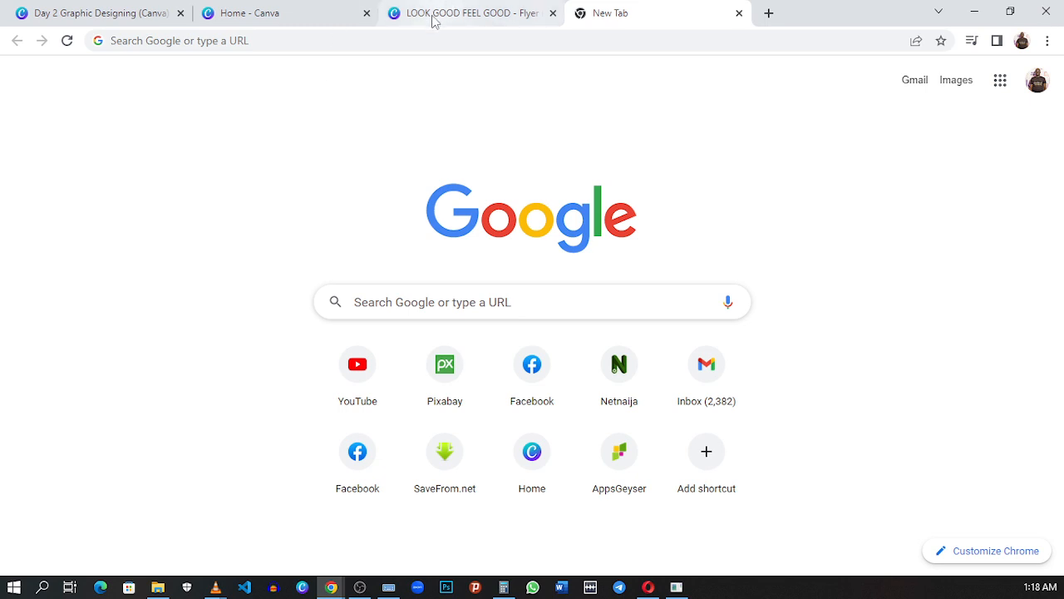
pyautogui.click(388, 41)
pyautogui.write('A')
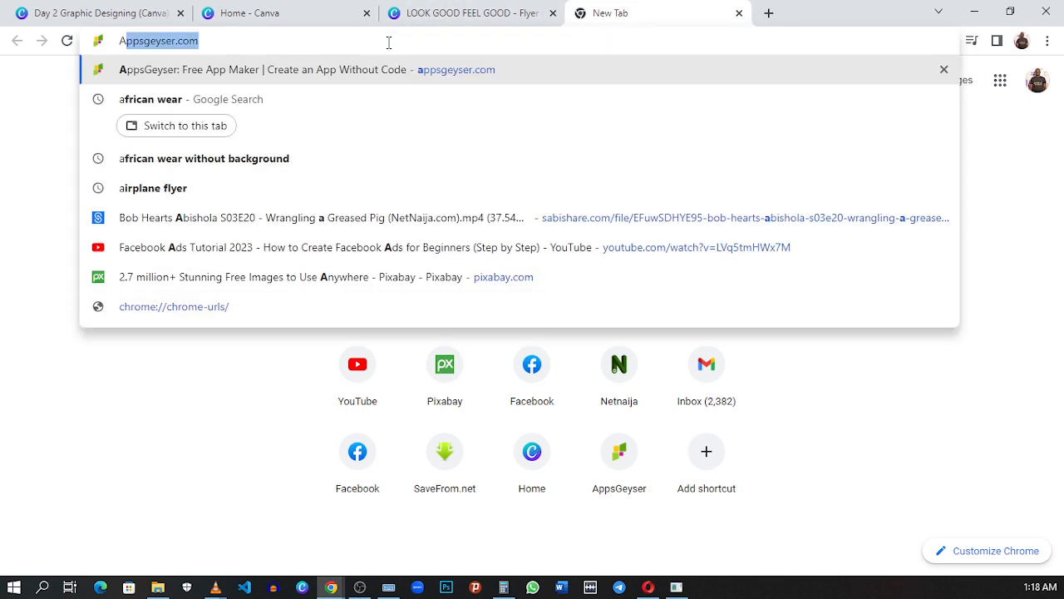
pyautogui.write('FRican wear')
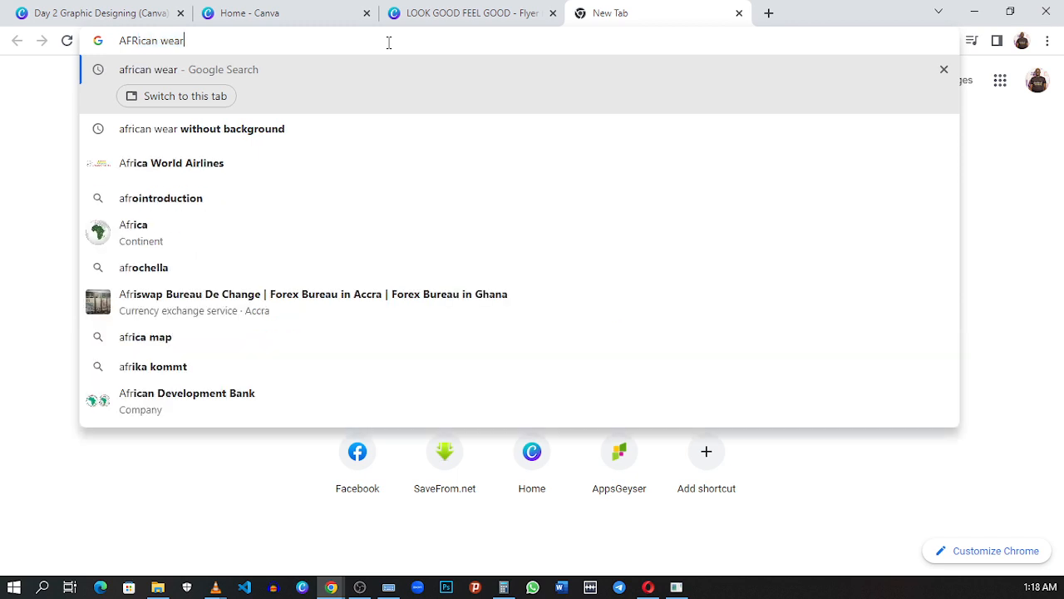
pyautogui.click(327, 128)
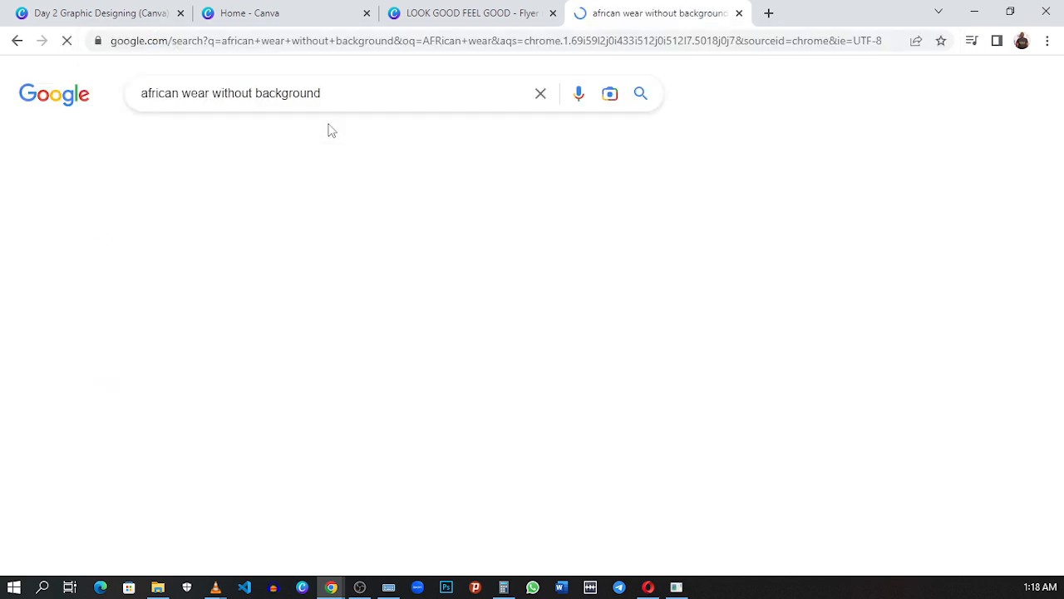
pyautogui.click(211, 155)
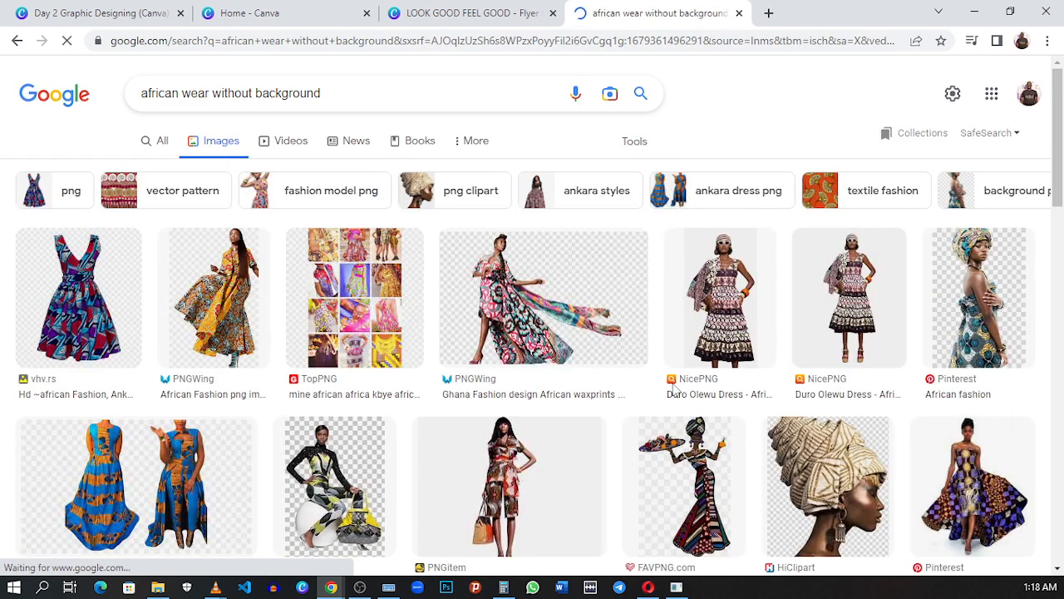
# Step: Preview the PNGitem African fashion image of the woman with a handbag and bring up its save and copy options
pyautogui.scroll(-3, 627, 280)
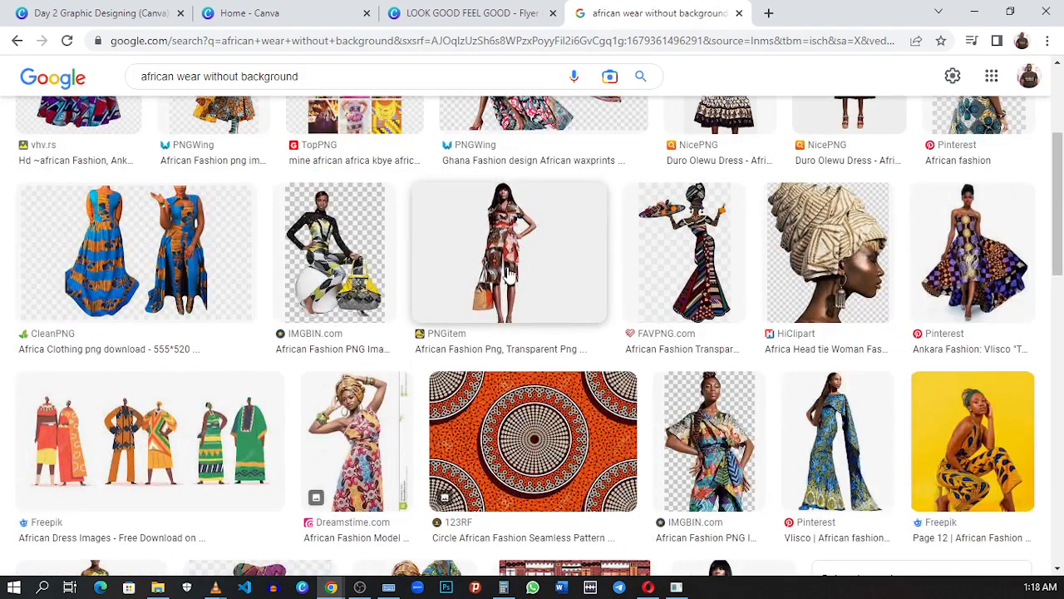
pyautogui.click(532, 261)
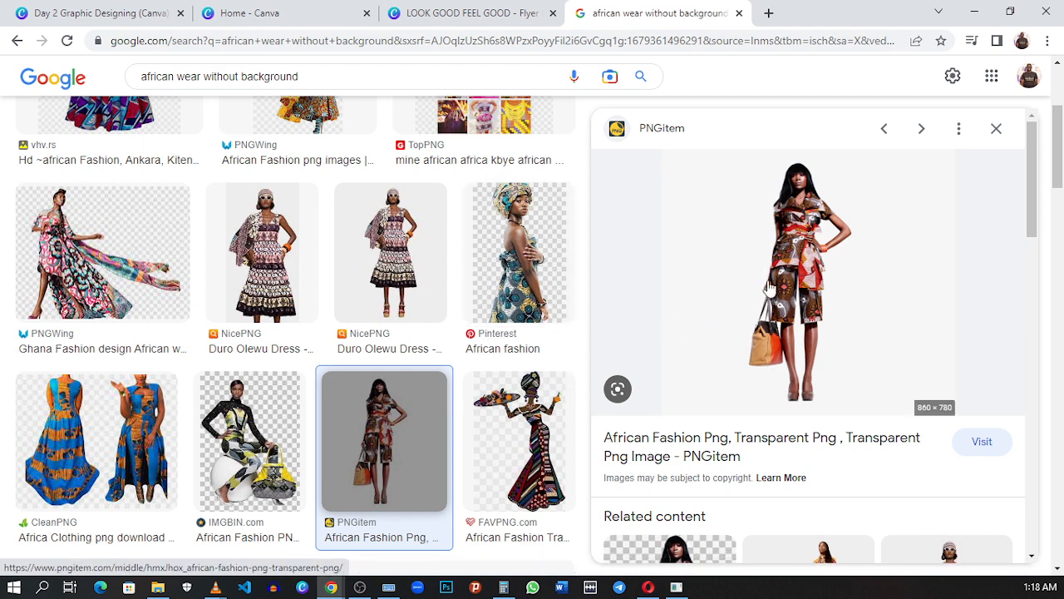
pyautogui.scroll(-5, 769, 286)
pyautogui.scroll(4, 826, 268)
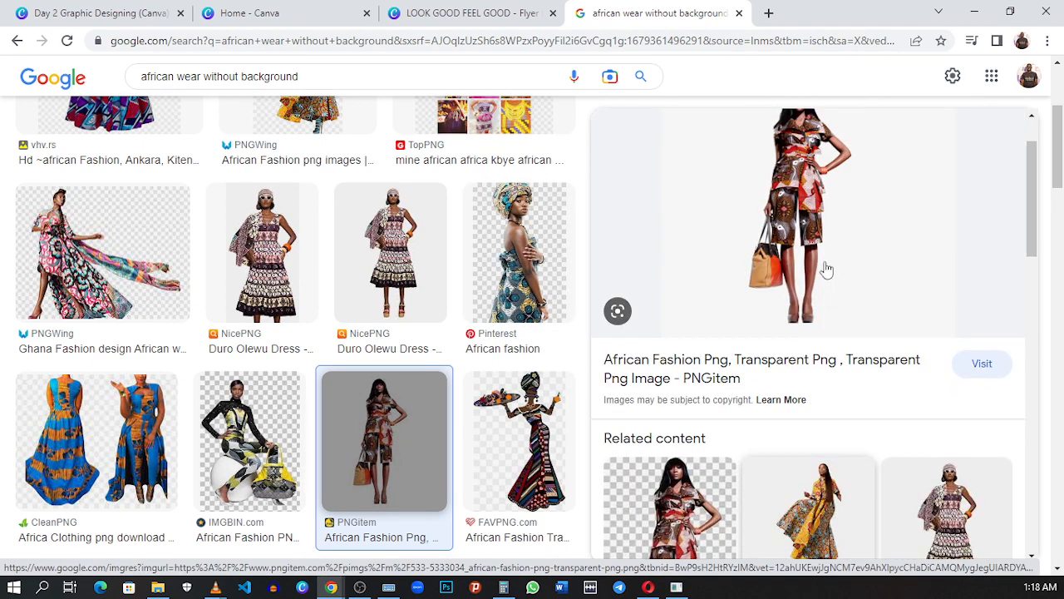
pyautogui.rightClick(814, 235)
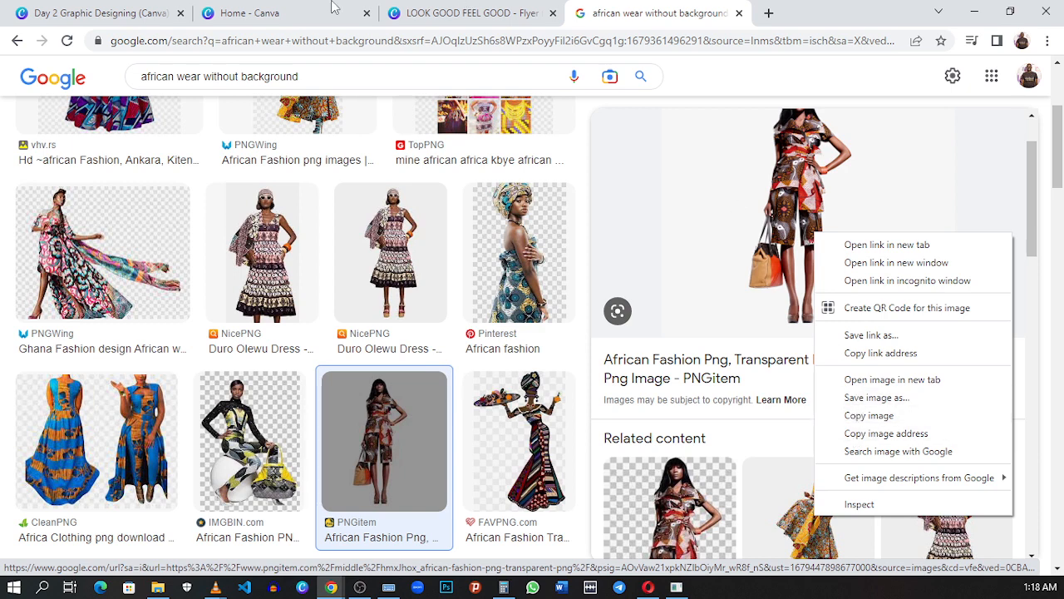
pyautogui.click(396, 11)
# Step: Copy the model photo from the reference flyer into the new flyer and place it centred over the gold circles
pyautogui.click(141, 12)
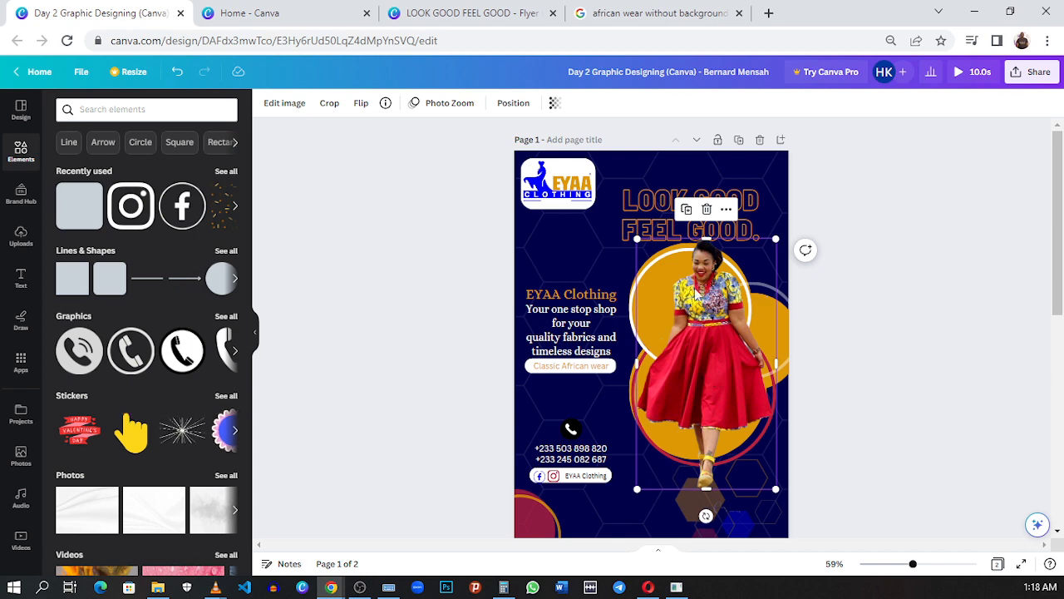
pyautogui.click(465, 13)
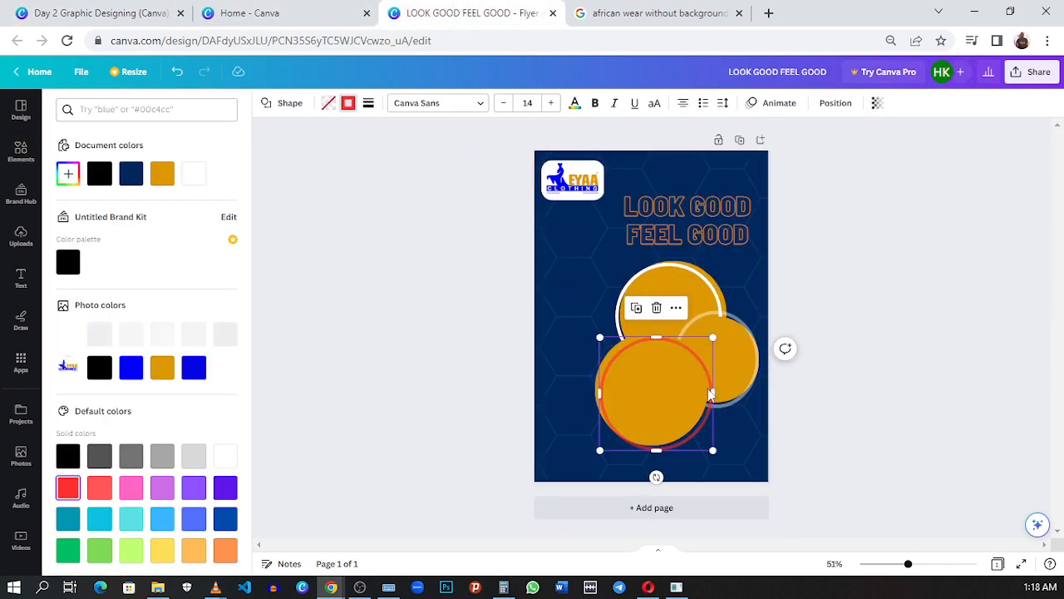
pyautogui.hotkey('ctrl', 'v')
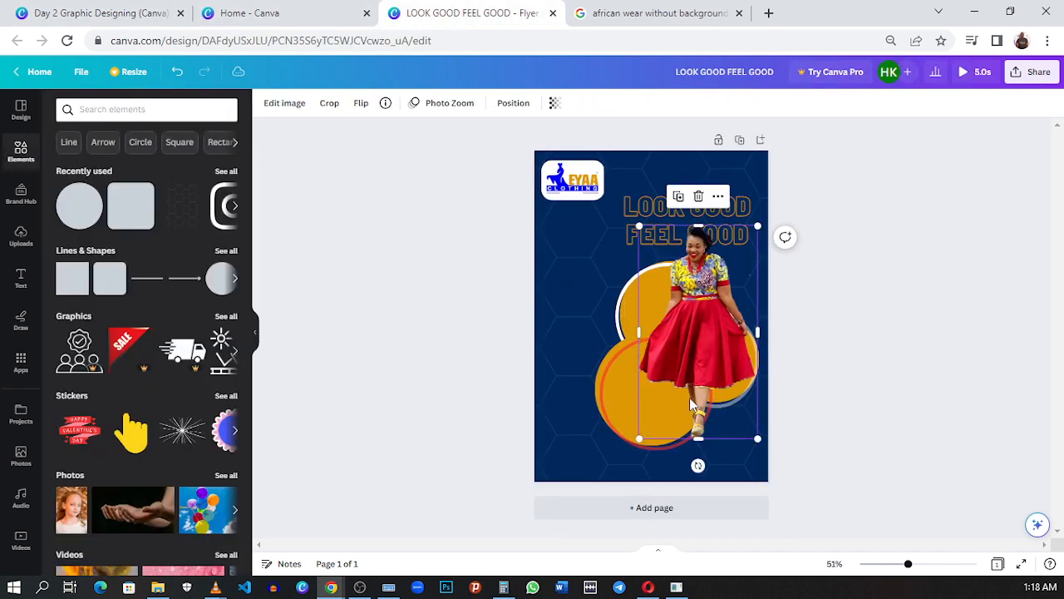
pyautogui.moveTo(706, 319); pyautogui.dragTo(680, 329)
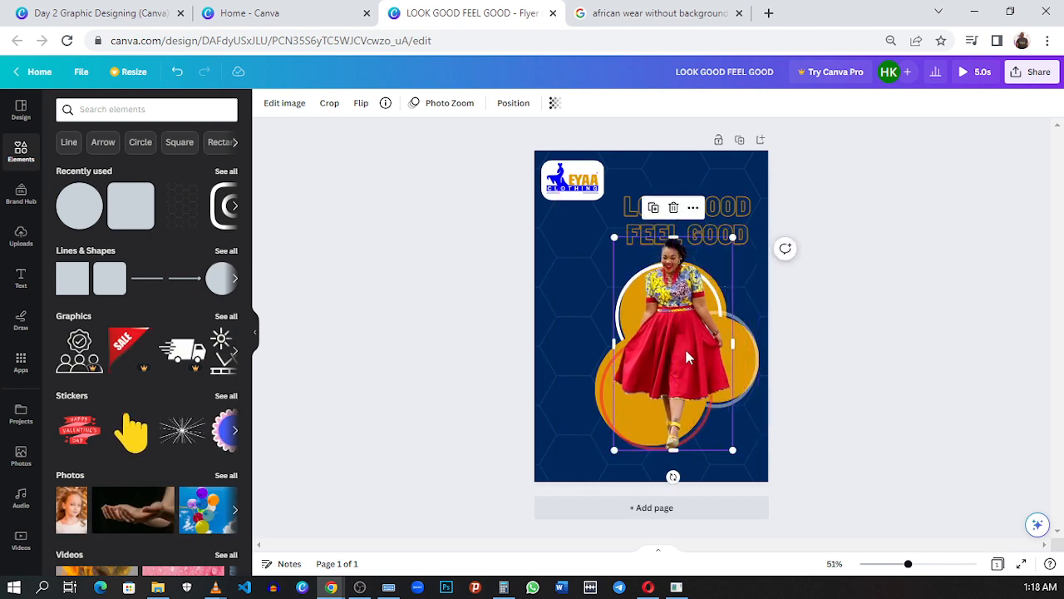
# Step: Group the model photo with all the circles and rings, and shift the group slightly past the page's right edge
pyautogui.click(842, 359)
pyautogui.moveTo(843, 330); pyautogui.dragTo(605, 427)
pyautogui.moveTo(877, 280); pyautogui.dragTo(595, 412)
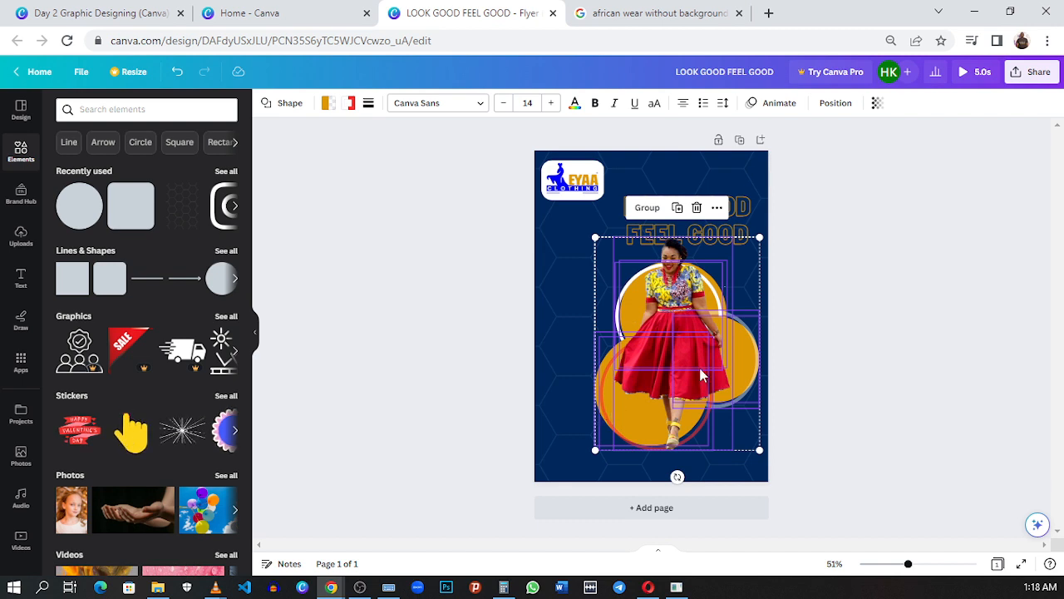
pyautogui.click(646, 207)
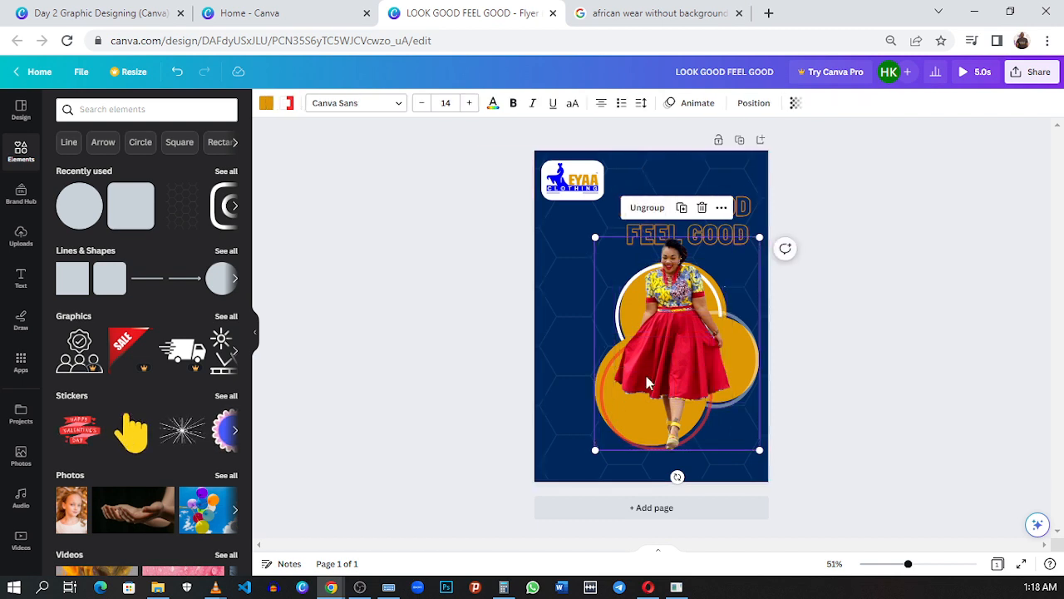
pyautogui.moveTo(629, 356); pyautogui.dragTo(662, 380)
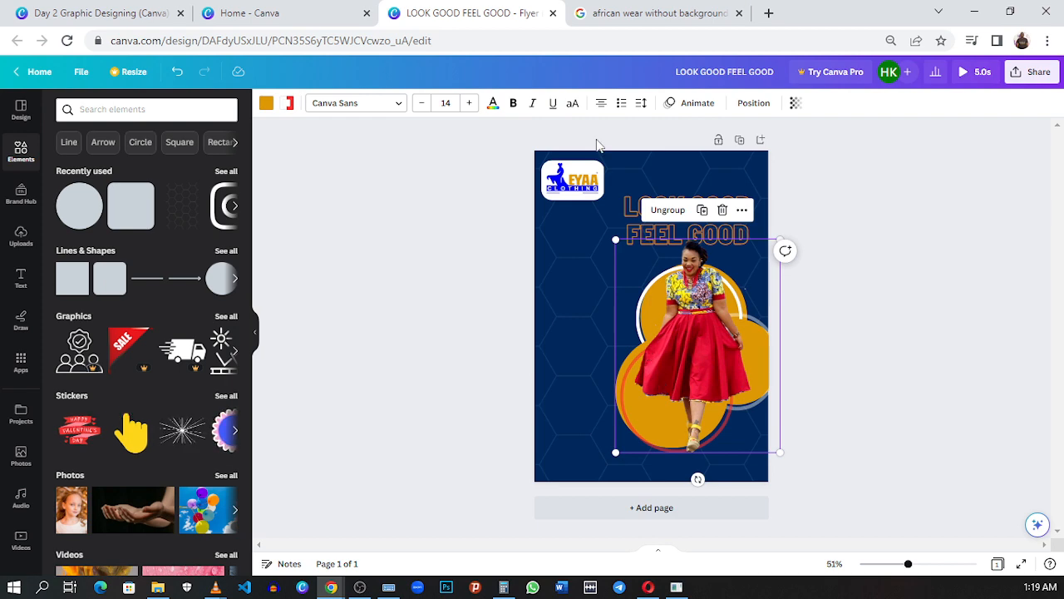
# Step: Compare with the reference flyer, then enlarge the grouped model photo and circles slightly and shift the group left
pyautogui.click(141, 14)
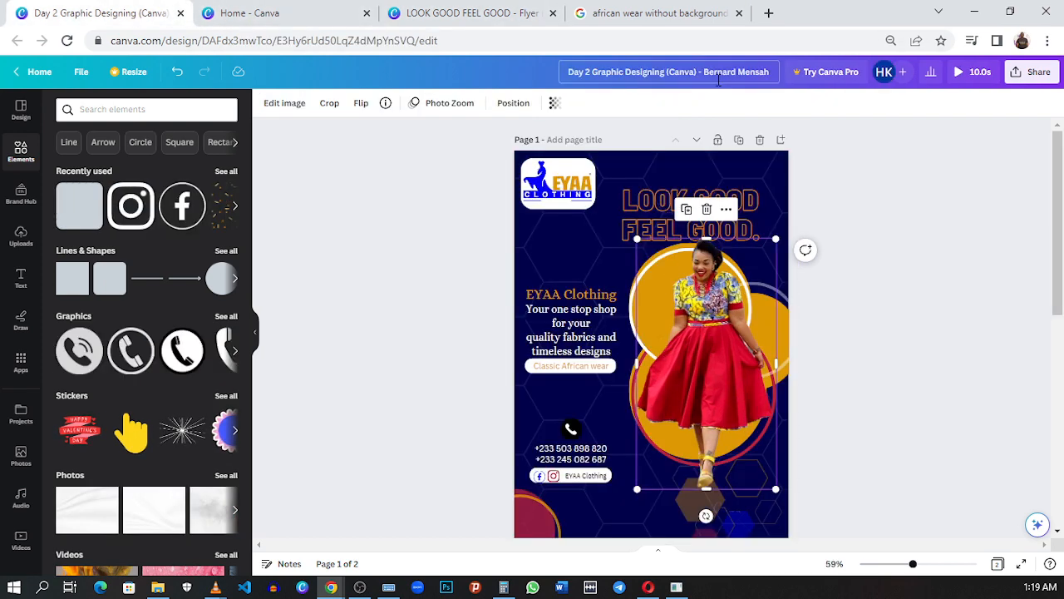
pyautogui.scroll(-2, 857, 369)
pyautogui.scroll(2, 750, 285)
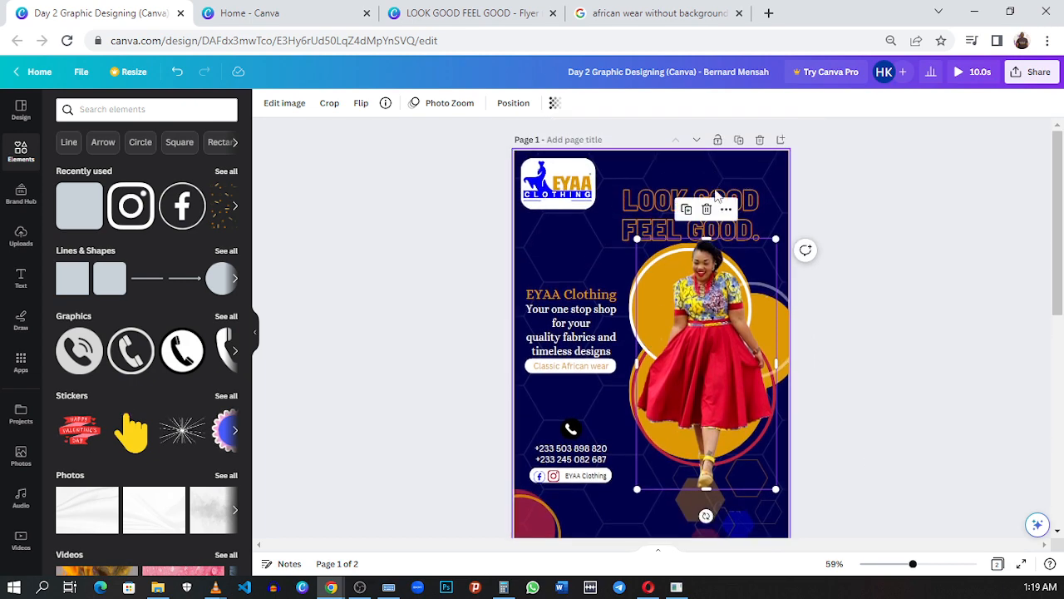
pyautogui.click(452, 17)
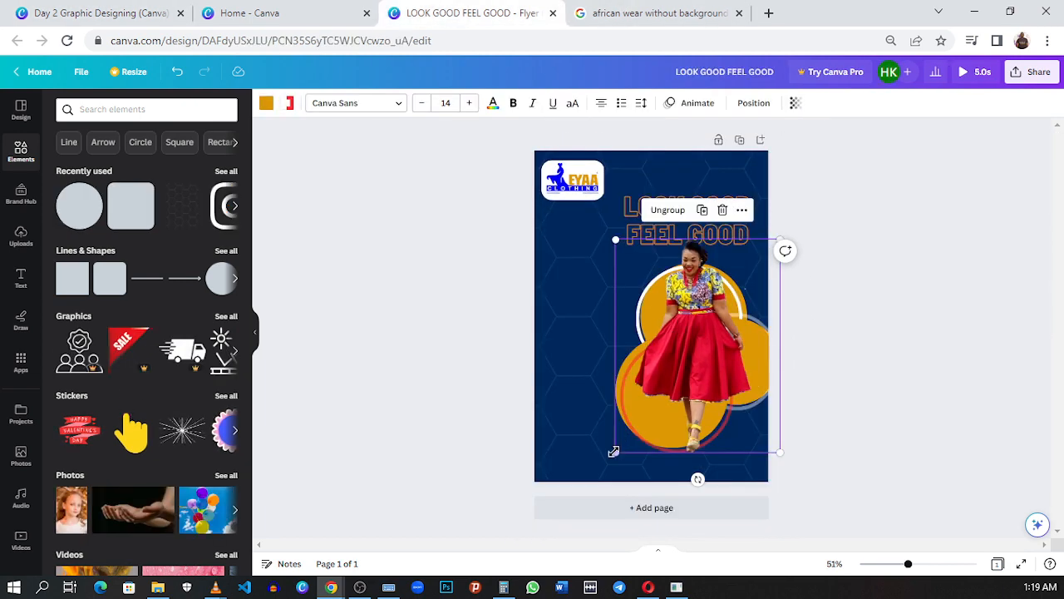
pyautogui.moveTo(606, 461); pyautogui.dragTo(600, 466)
pyautogui.moveTo(668, 414); pyautogui.dragTo(660, 408)
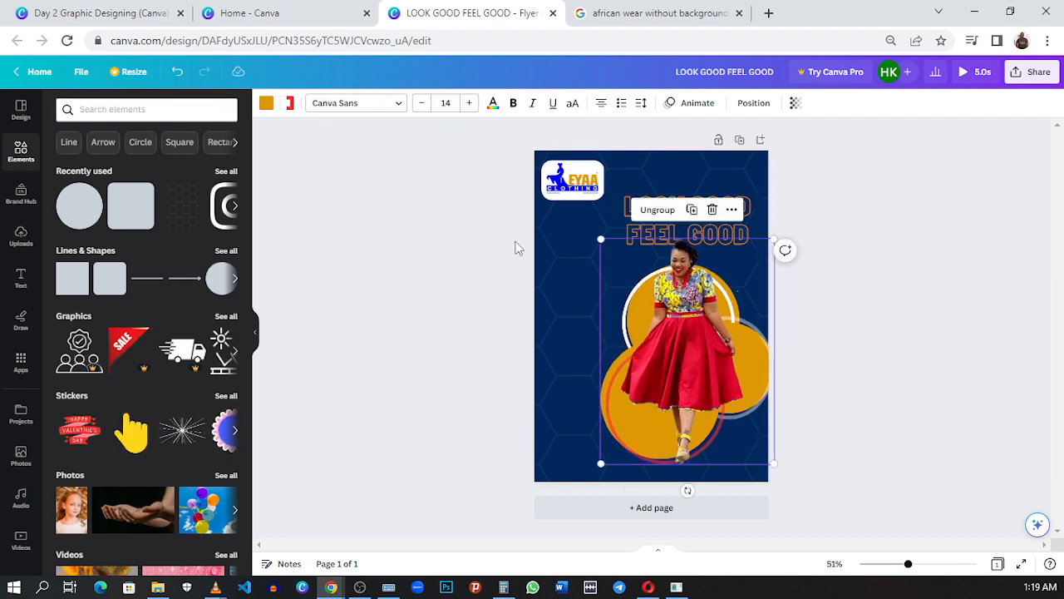
# Step: Ungroup the model composition and open the image editing options of the model photo alone
pyautogui.click(658, 211)
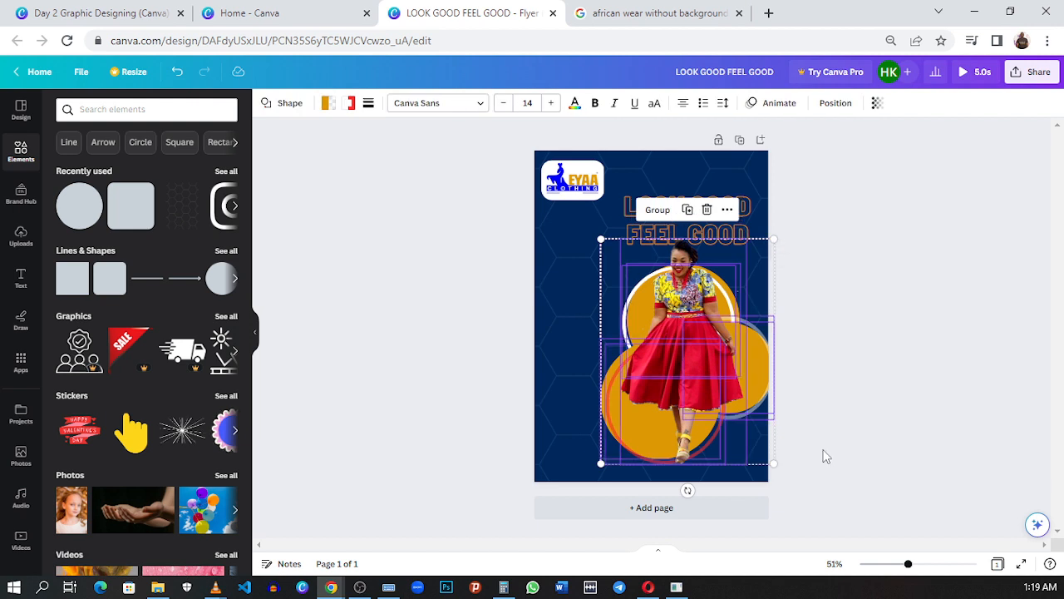
pyautogui.click(878, 361)
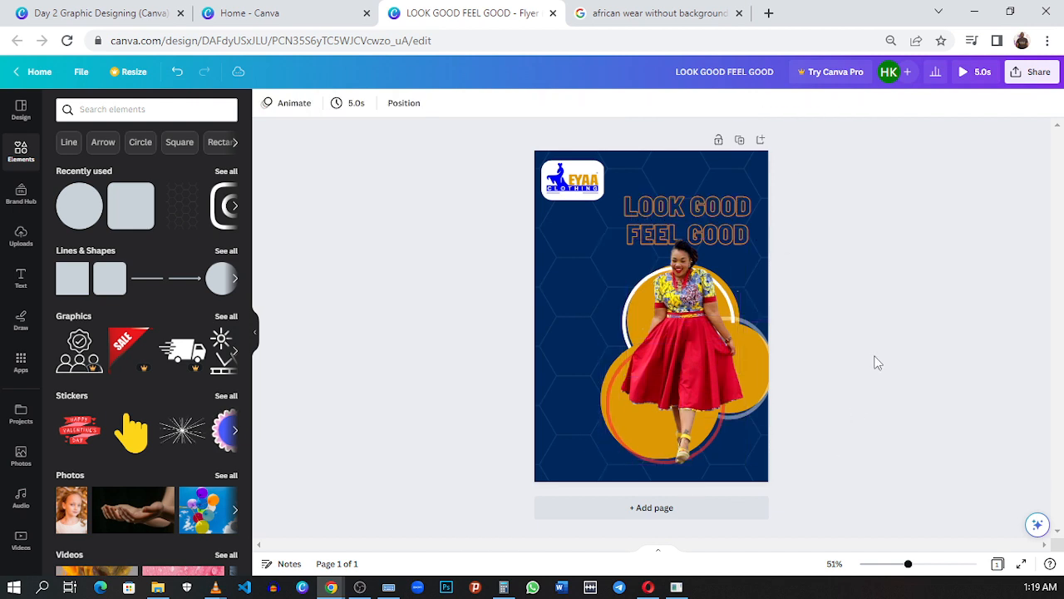
pyautogui.click(688, 316)
pyautogui.click(279, 103)
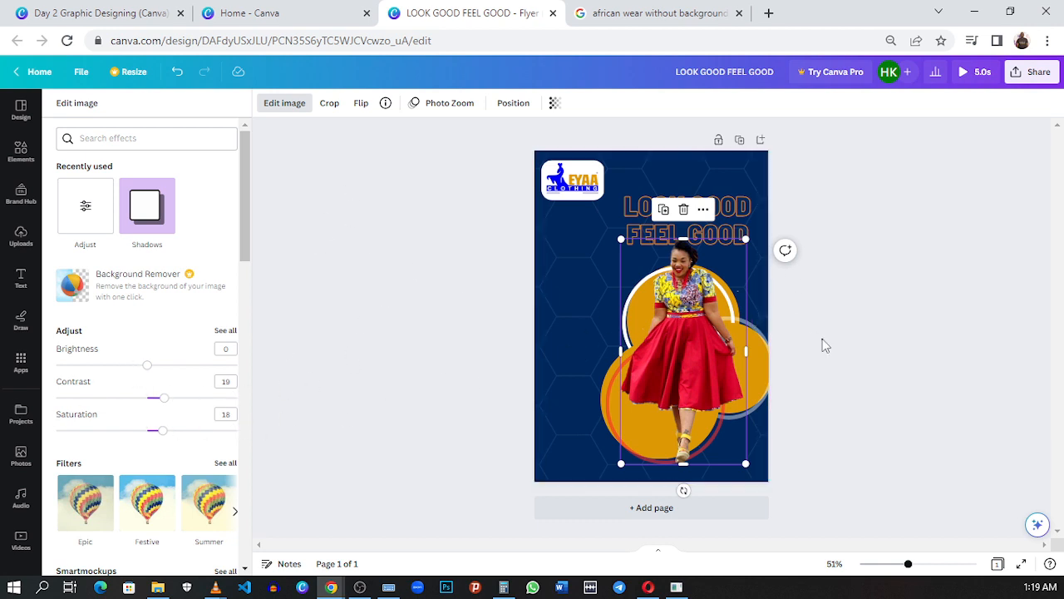
# Step: Regroup the model photo with all circles and rings, and move the group up and right past the page's right edge
pyautogui.click(830, 314)
pyautogui.click(830, 315)
pyautogui.moveTo(828, 314); pyautogui.dragTo(654, 397)
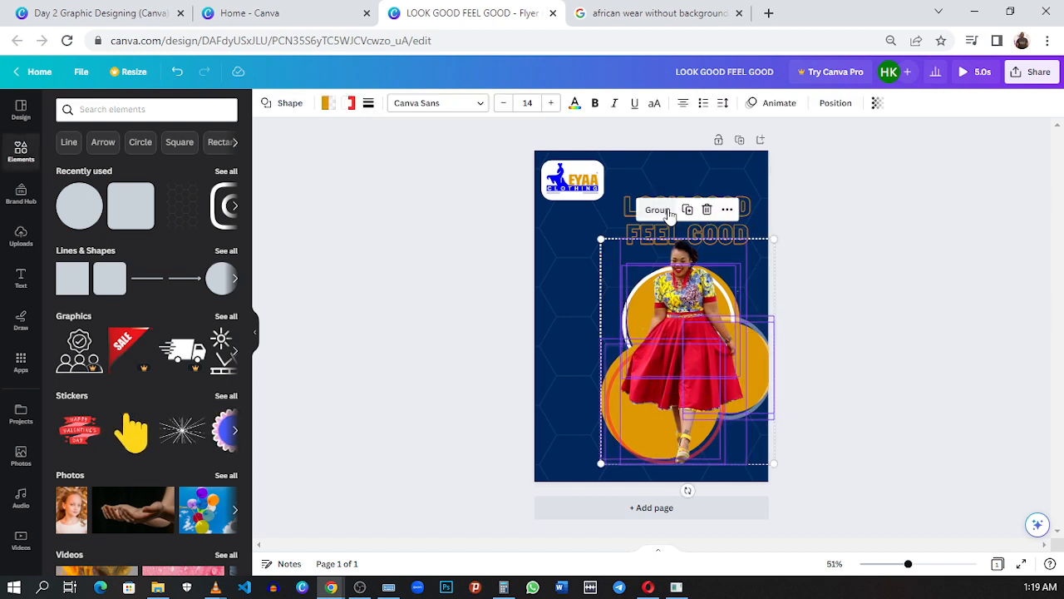
pyautogui.click(658, 209)
pyautogui.moveTo(683, 332); pyautogui.dragTo(695, 314)
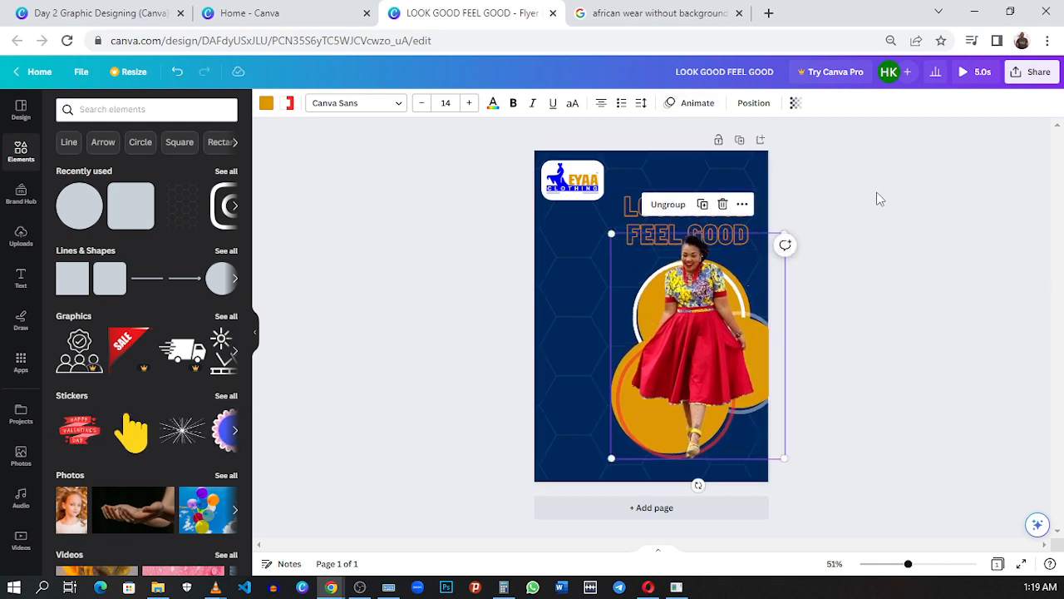
# Step: Move the LOOK GOOD FEEL GOOD headline higher on the page and raise the model group to sit just beneath it
pyautogui.click(664, 202)
pyautogui.moveTo(664, 202); pyautogui.dragTo(690, 183)
pyautogui.moveTo(691, 349); pyautogui.dragTo(725, 341)
pyautogui.click(821, 306)
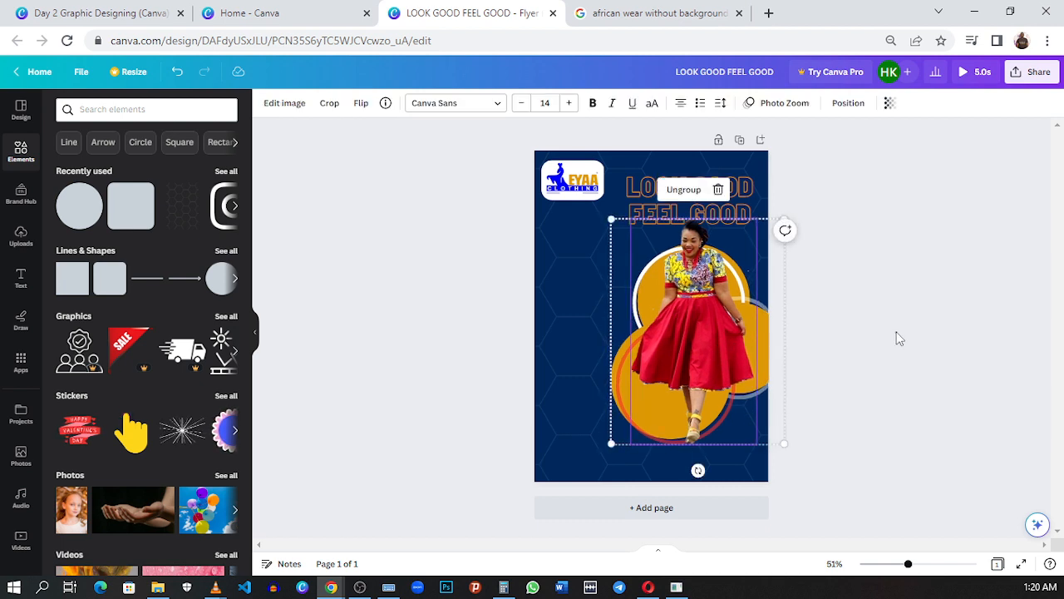
pyautogui.click(898, 339)
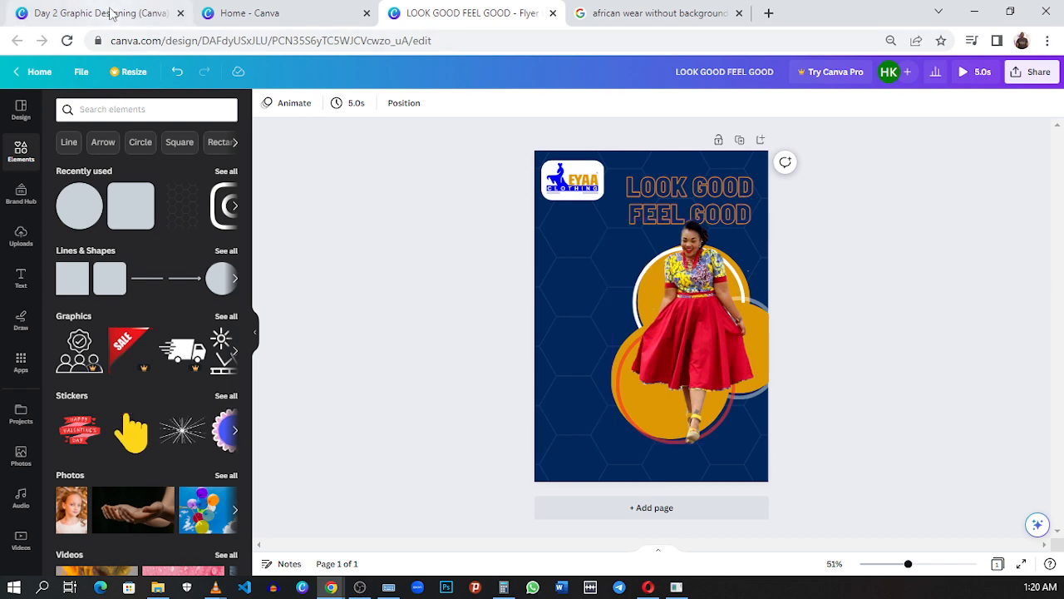
# Step: Check the lower part of the reference flyer, then add a gold circle partly off the new page's bottom-left corner
pyautogui.click(113, 14)
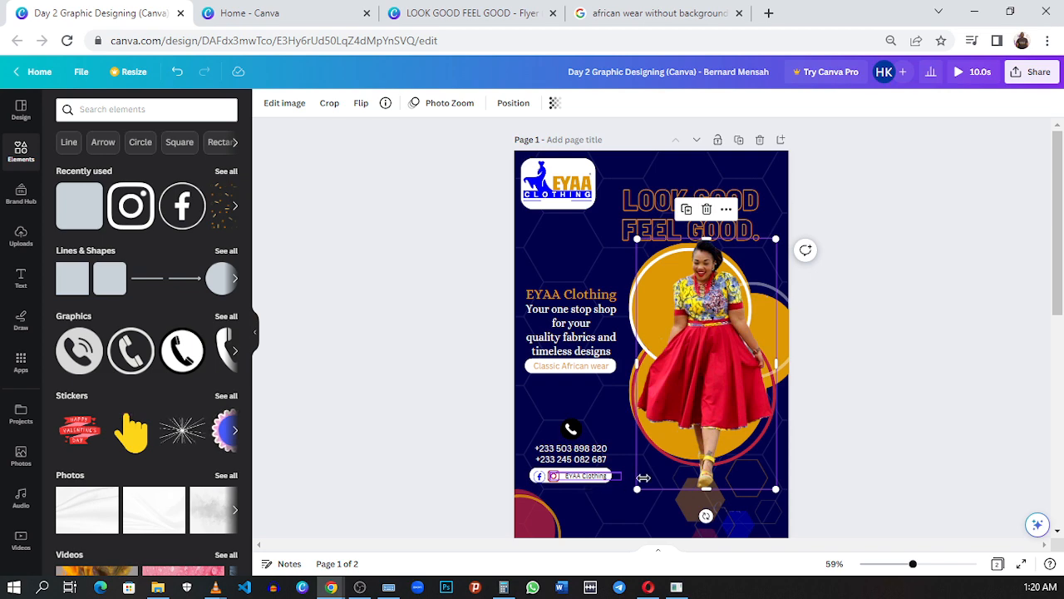
pyautogui.scroll(-2, 643, 477)
pyautogui.scroll(1, 731, 428)
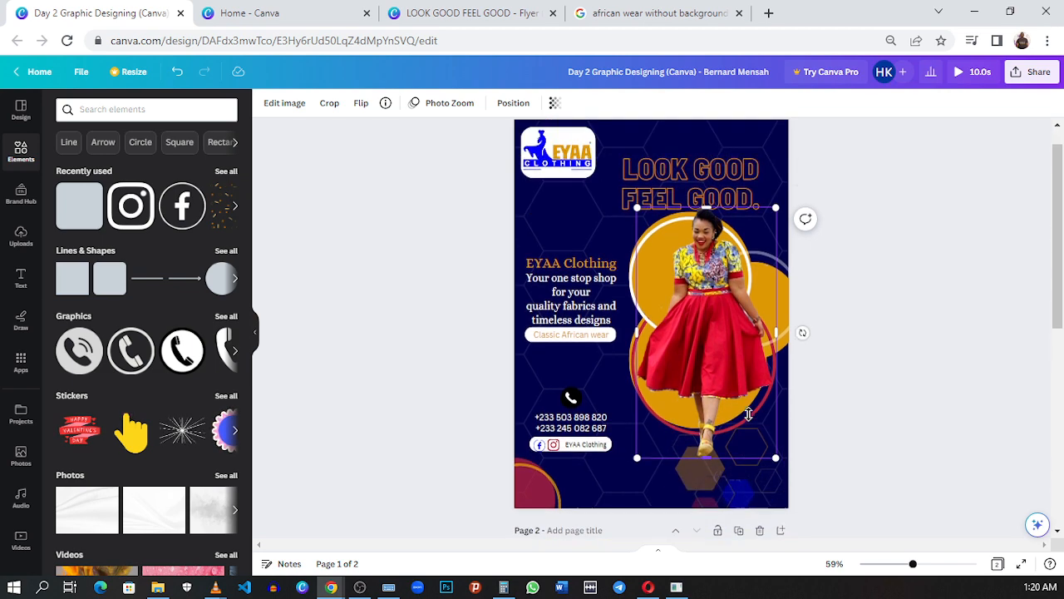
pyautogui.scroll(1, 748, 414)
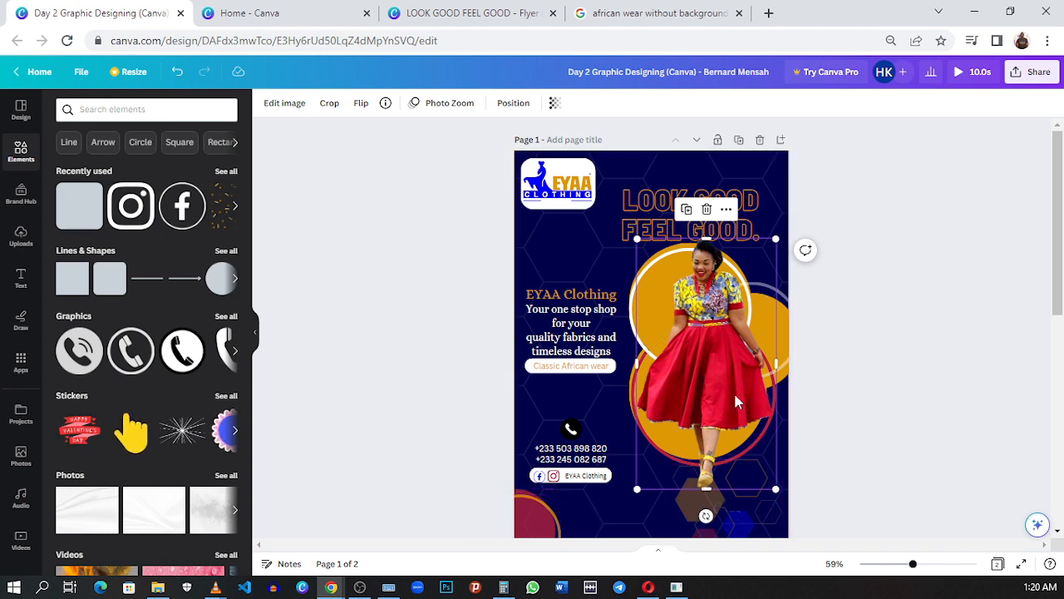
pyautogui.click(503, 25)
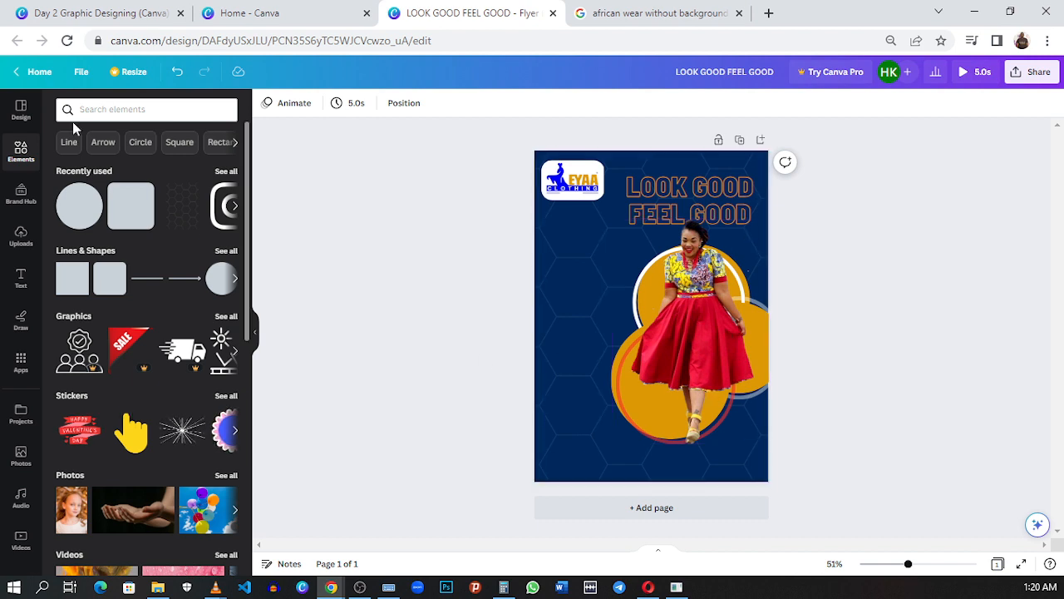
pyautogui.click(83, 199)
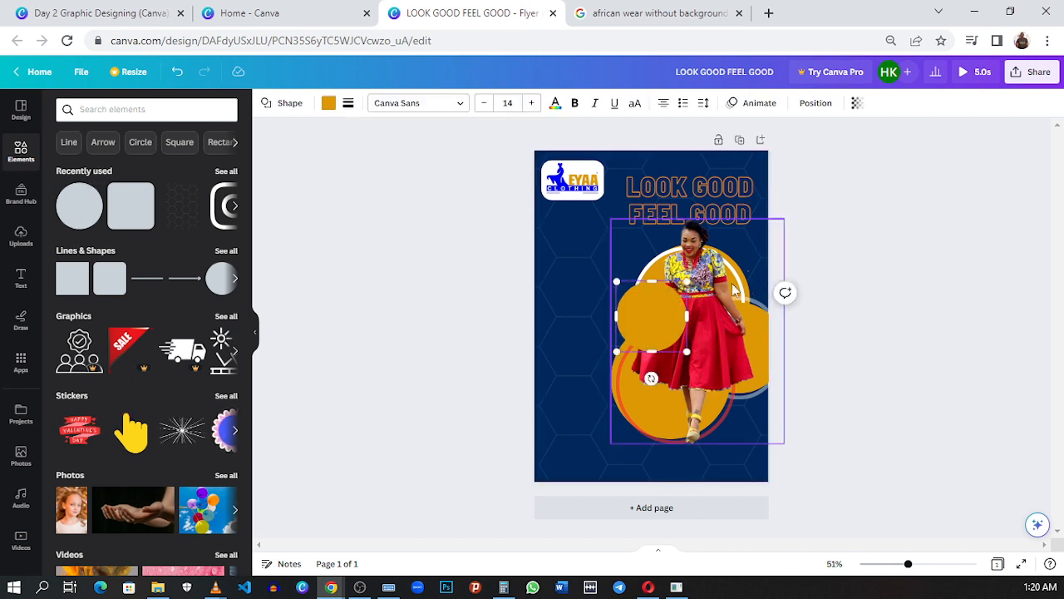
pyautogui.moveTo(674, 326); pyautogui.dragTo(560, 482)
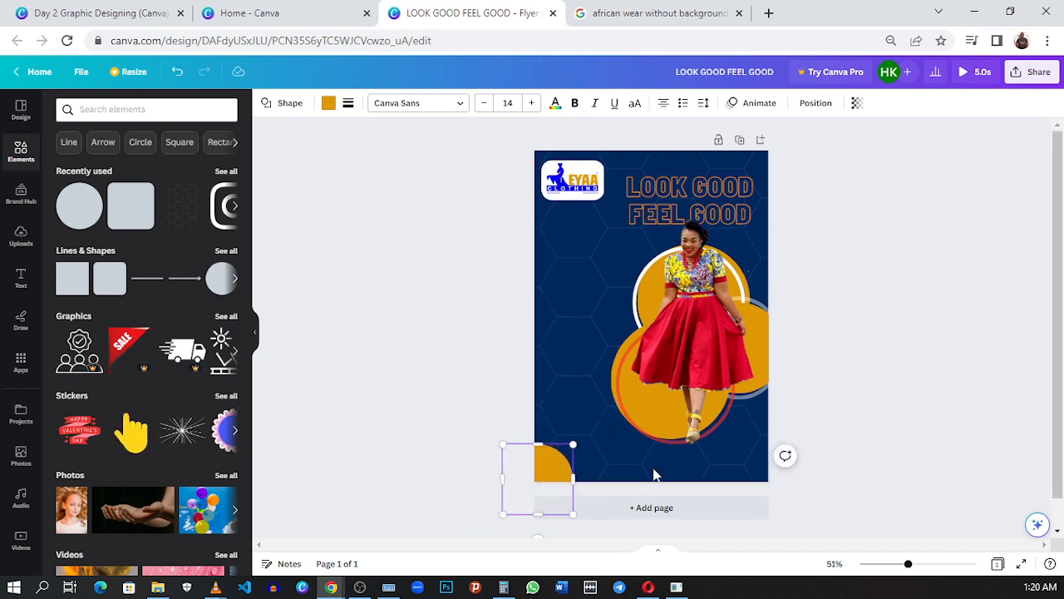
pyautogui.click(677, 435)
pyautogui.click(544, 458)
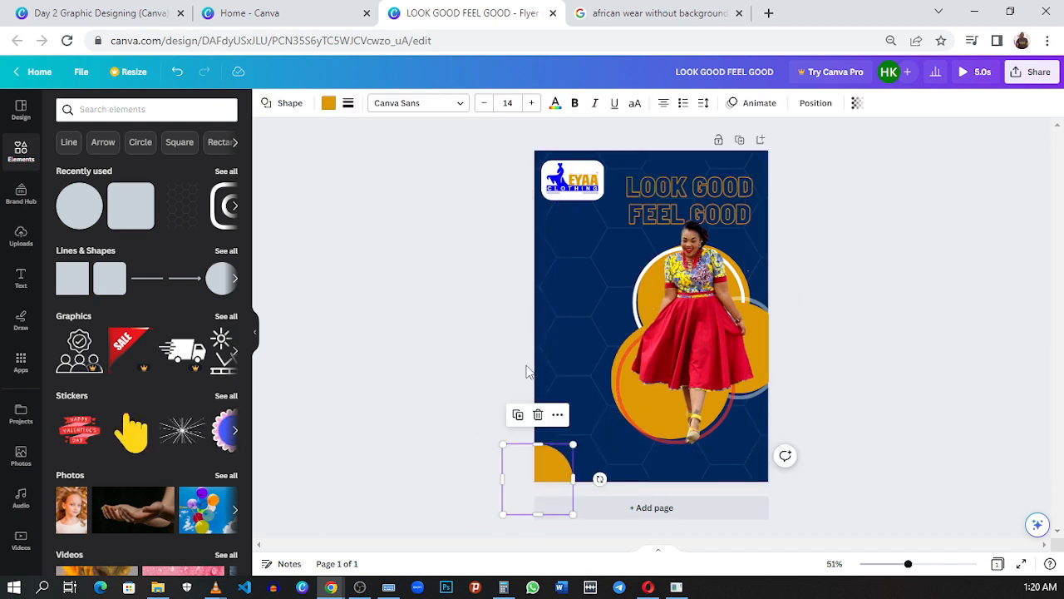
# Step: Recolour the corner circle with the crimson from the model's photo colours and set its transparency to 81
pyautogui.click(108, 8)
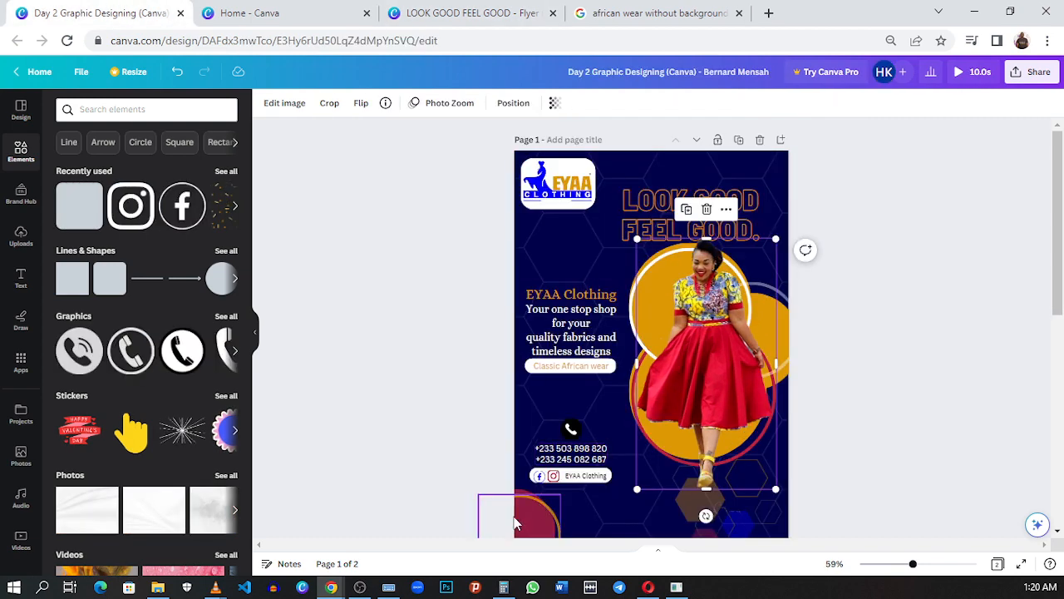
pyautogui.click(416, 14)
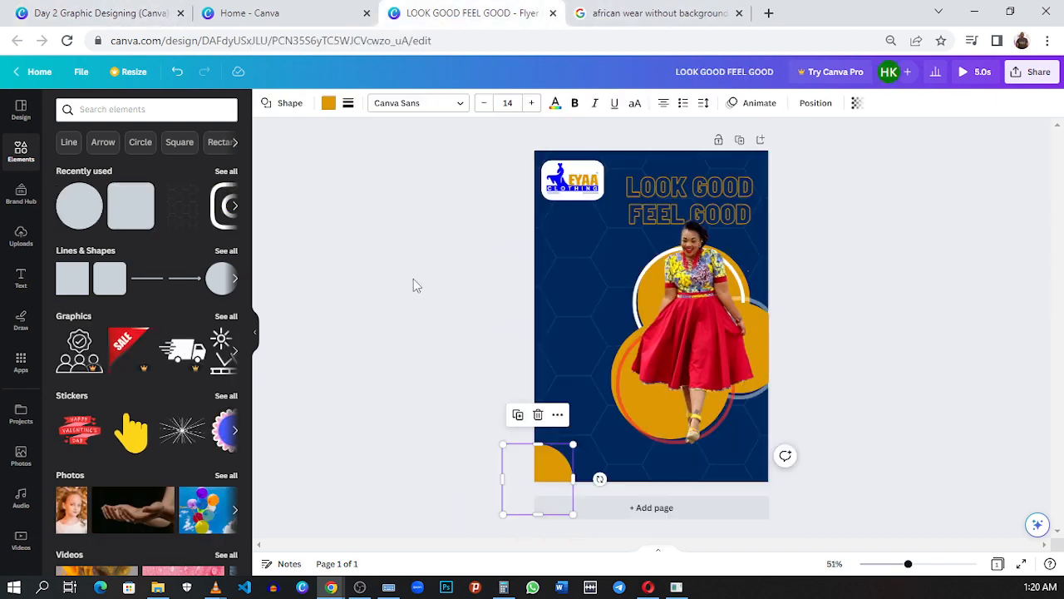
pyautogui.click(329, 104)
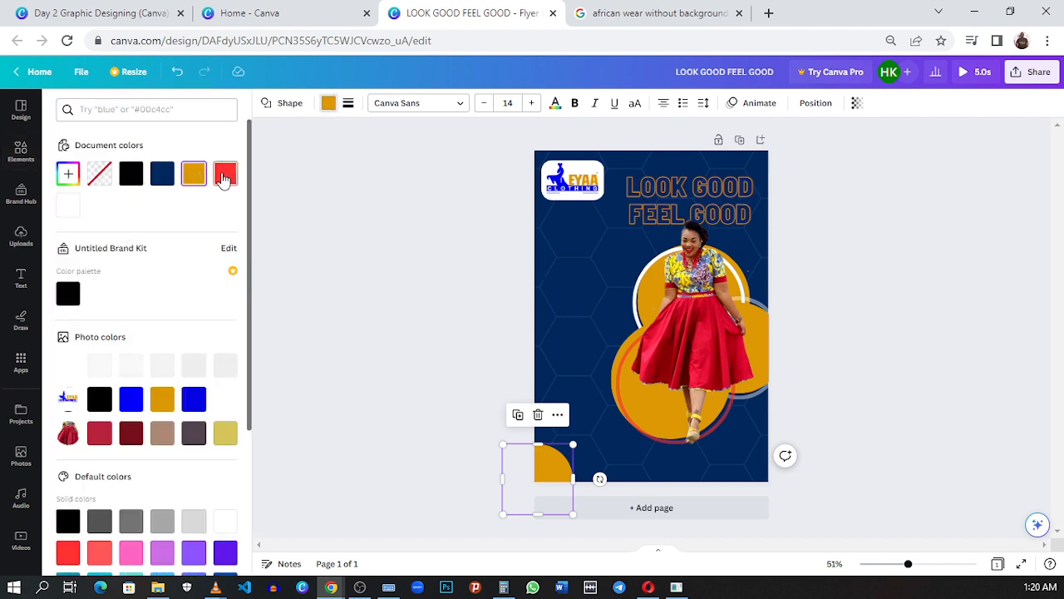
pyautogui.click(225, 173)
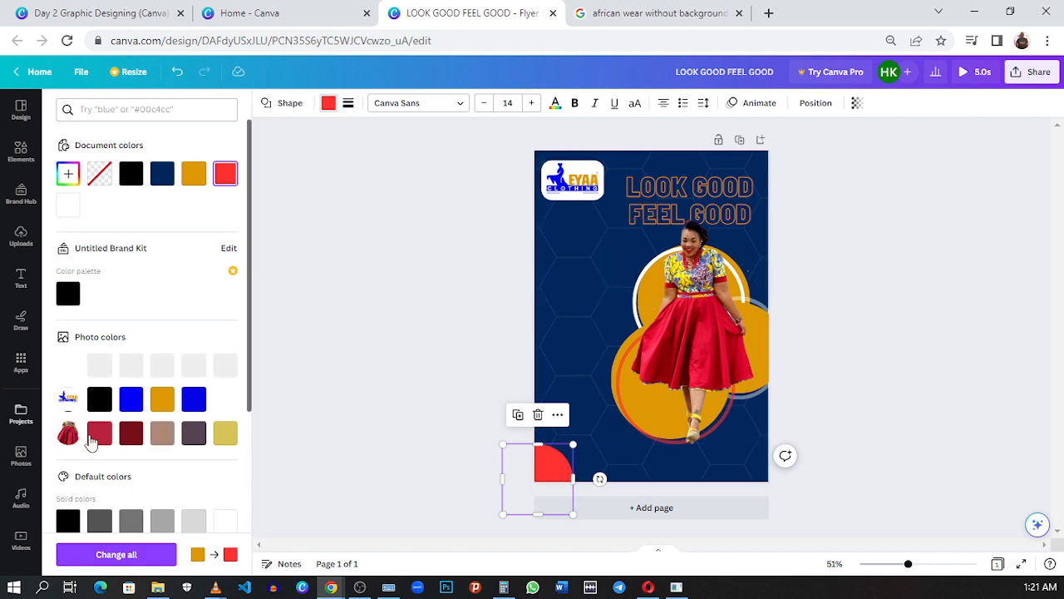
pyautogui.click(104, 438)
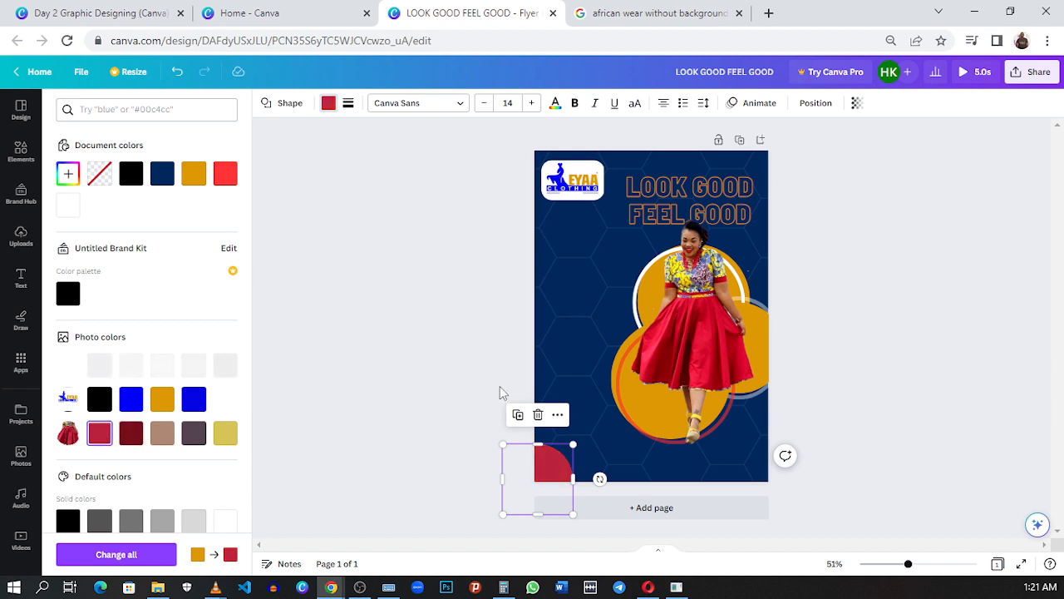
pyautogui.click(857, 103)
pyautogui.moveTo(814, 153); pyautogui.dragTo(838, 154)
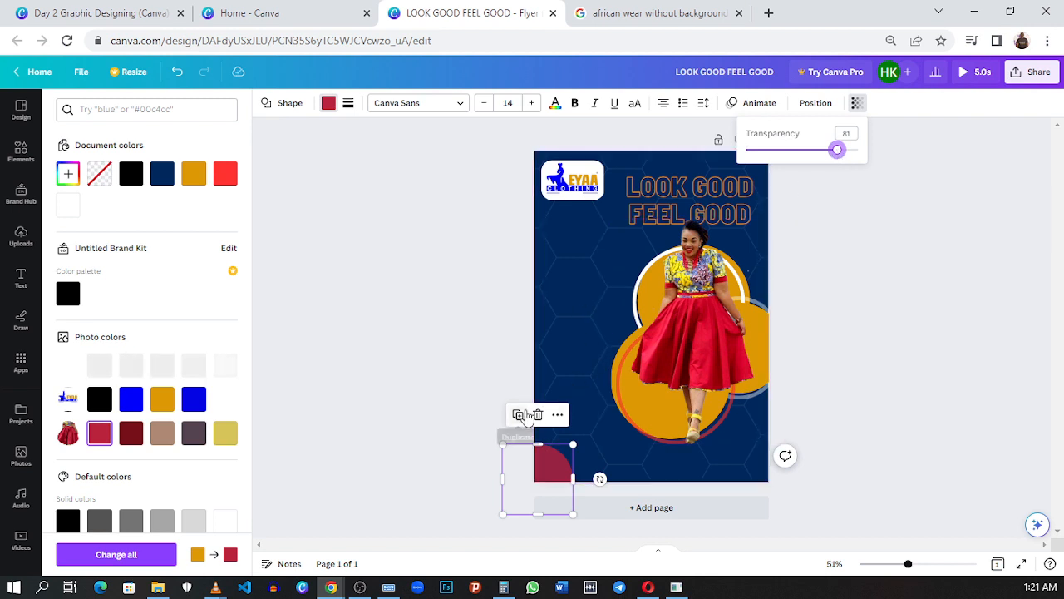
# Step: Duplicate the crimson corner circle and give the copy a solid border with a weight of 11
pyautogui.click(524, 415)
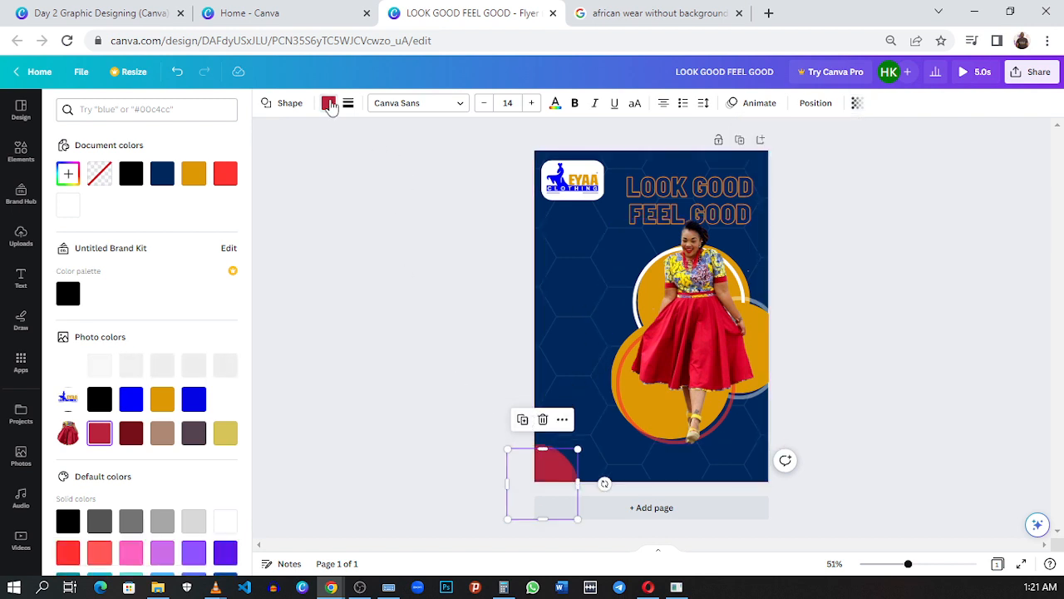
pyautogui.click(329, 104)
pyautogui.click(329, 103)
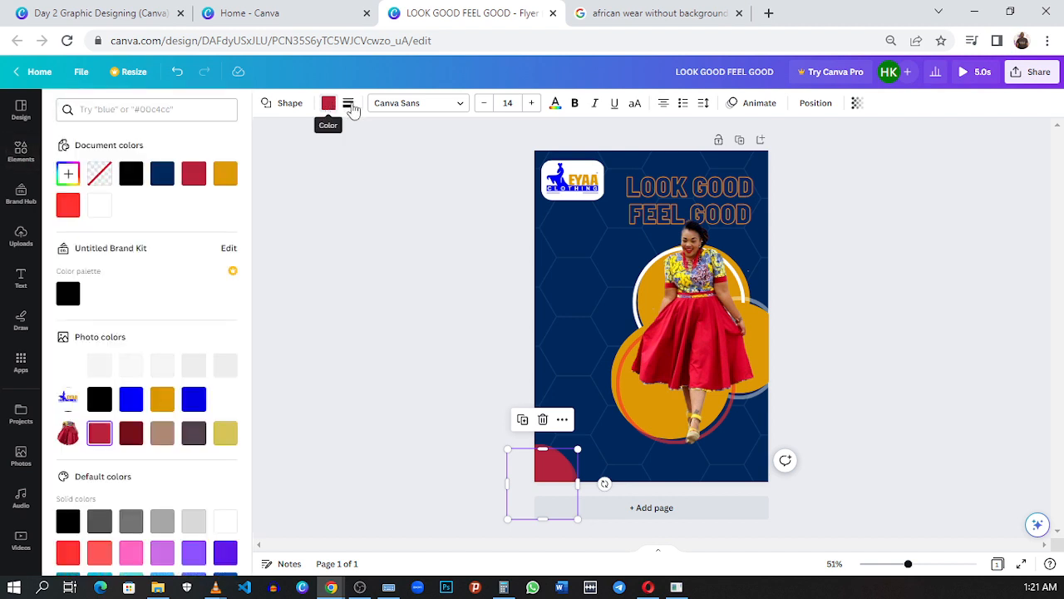
pyautogui.click(348, 104)
pyautogui.click(363, 194)
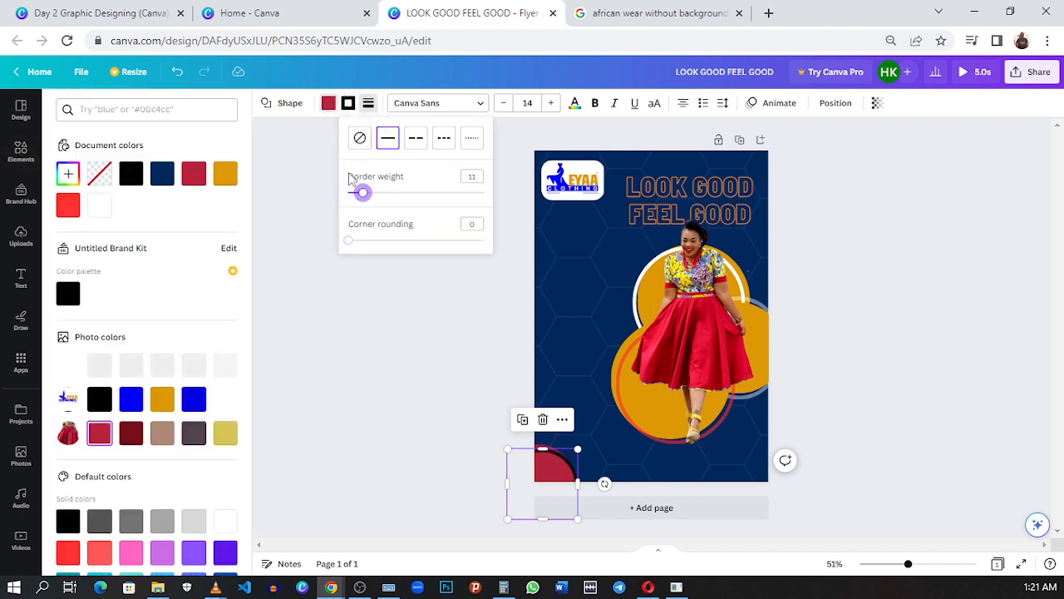
# Step: Turn the duplicated corner circle into a ring with no fill and a white border
pyautogui.click(326, 103)
pyautogui.click(327, 104)
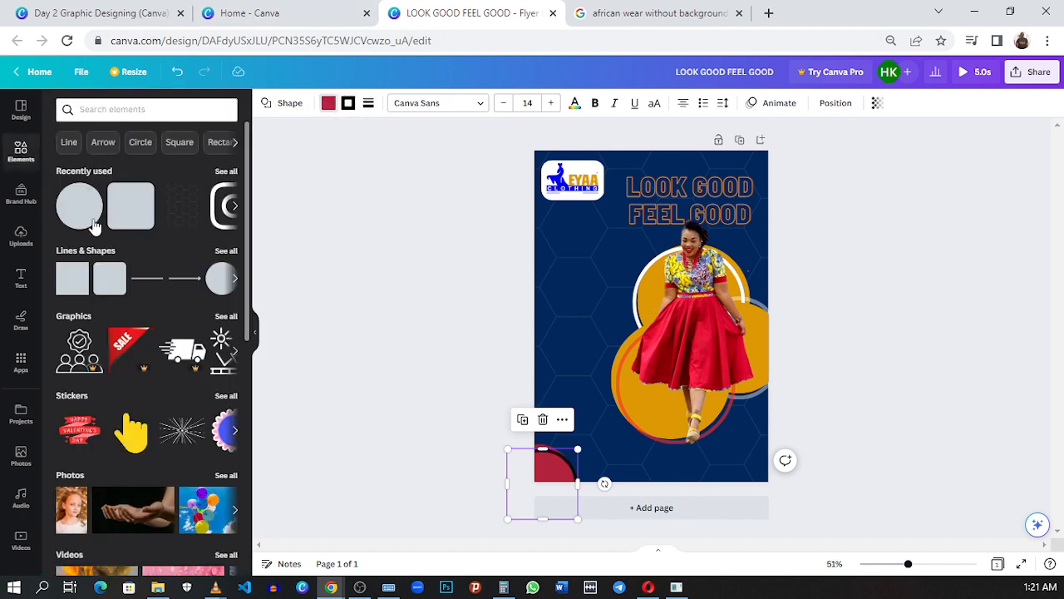
pyautogui.click(328, 106)
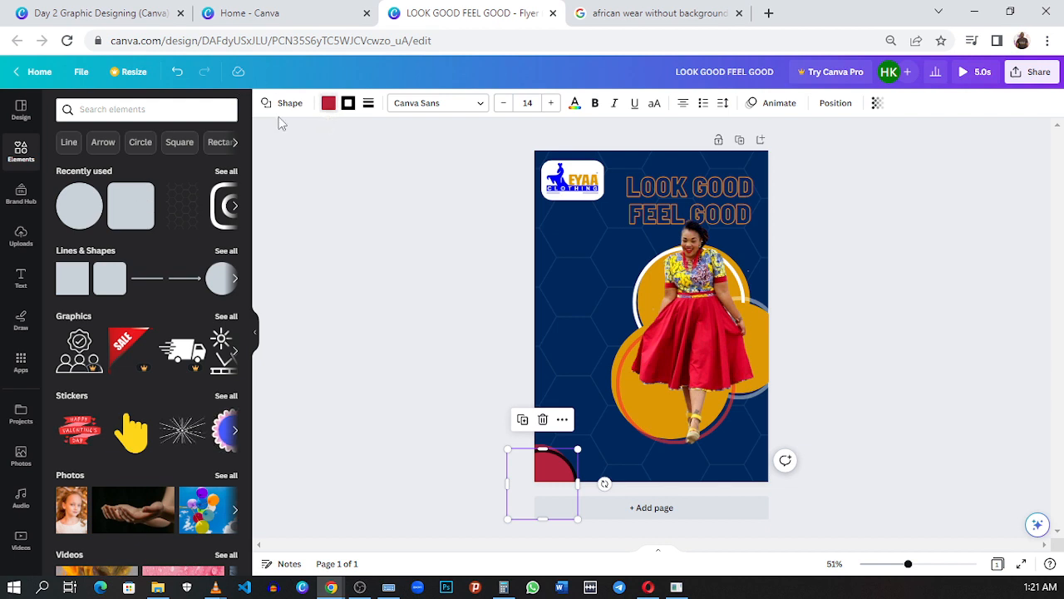
pyautogui.click(99, 173)
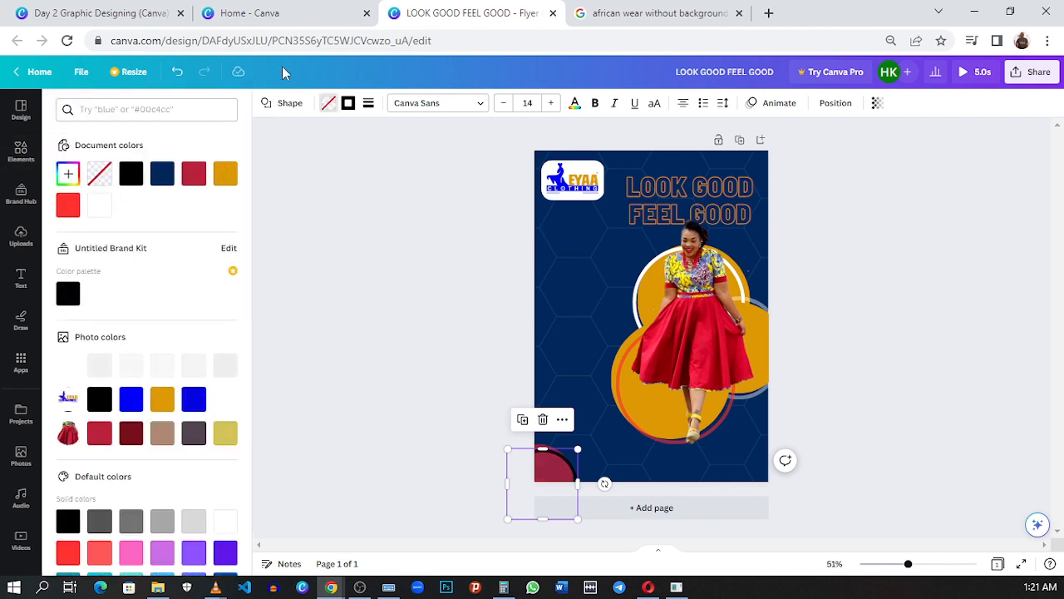
pyautogui.click(346, 104)
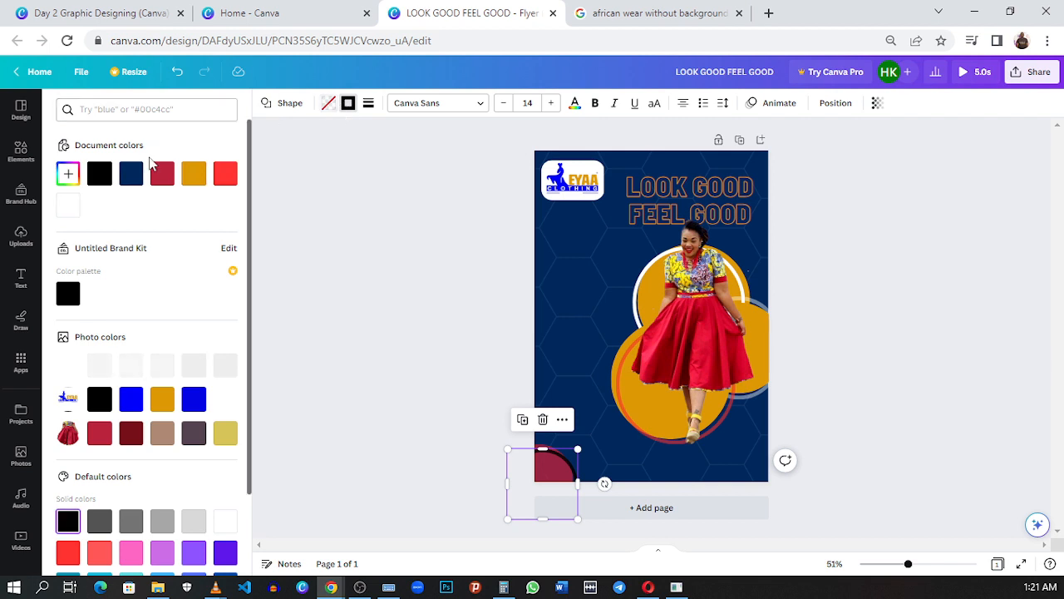
pyautogui.click(69, 204)
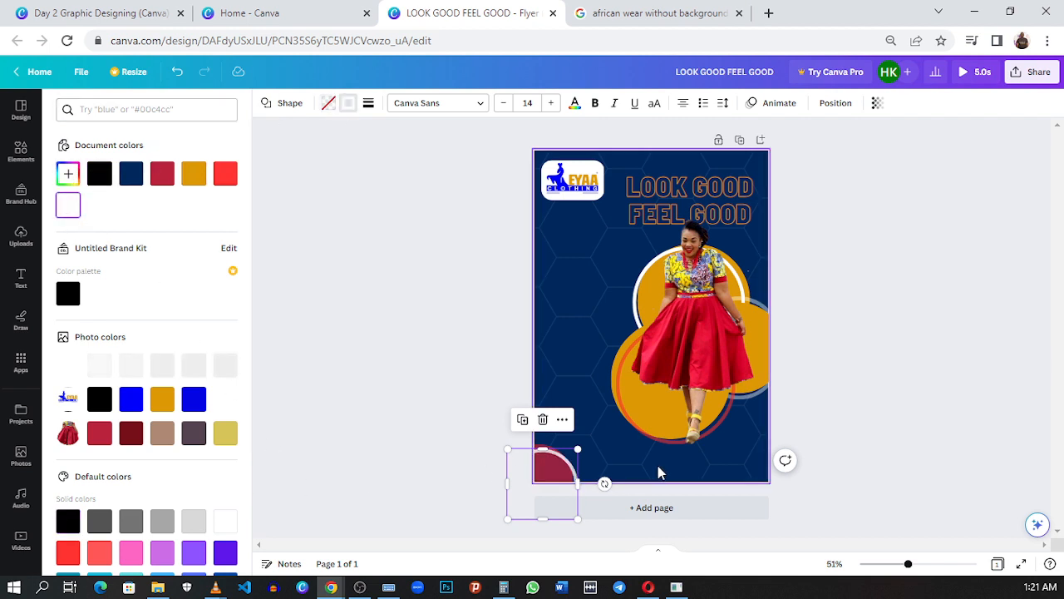
pyautogui.click(898, 437)
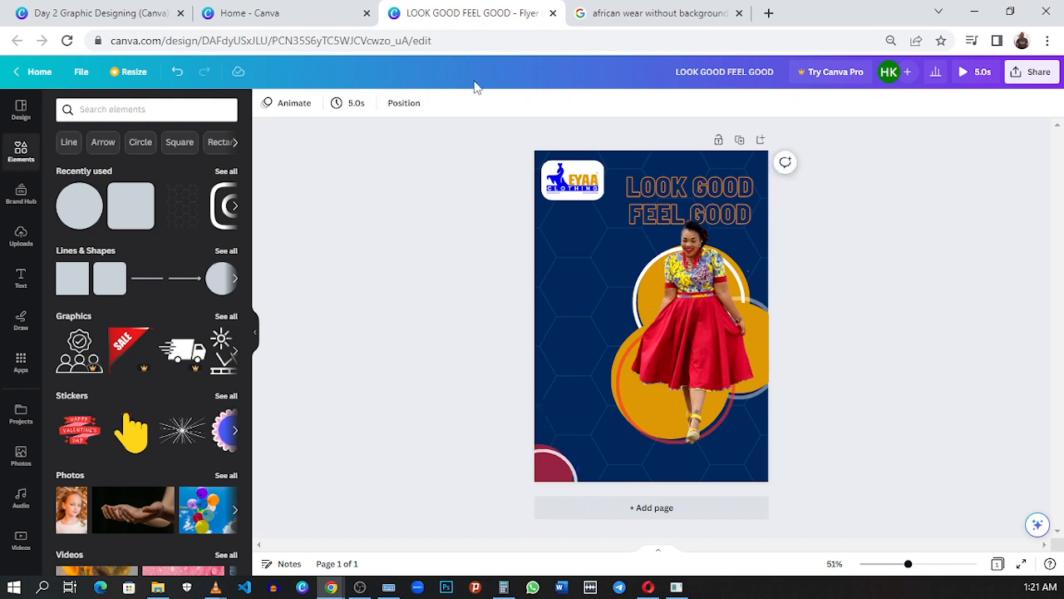
# Step: Compare the new flyer's corner circle and ring with those on the reference flyer
pyautogui.click(133, 14)
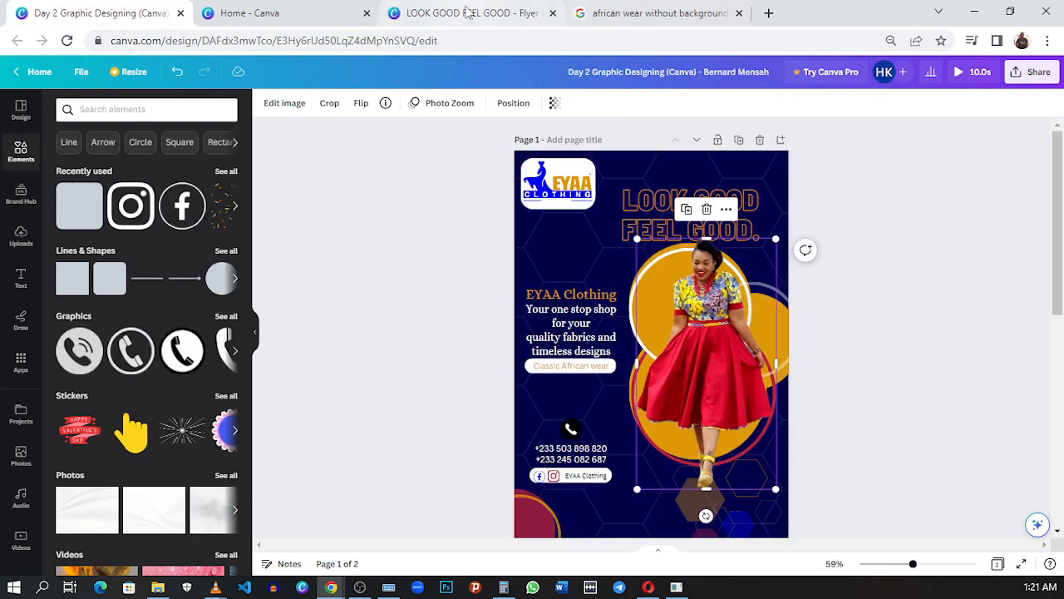
pyautogui.click(470, 14)
pyautogui.click(92, 14)
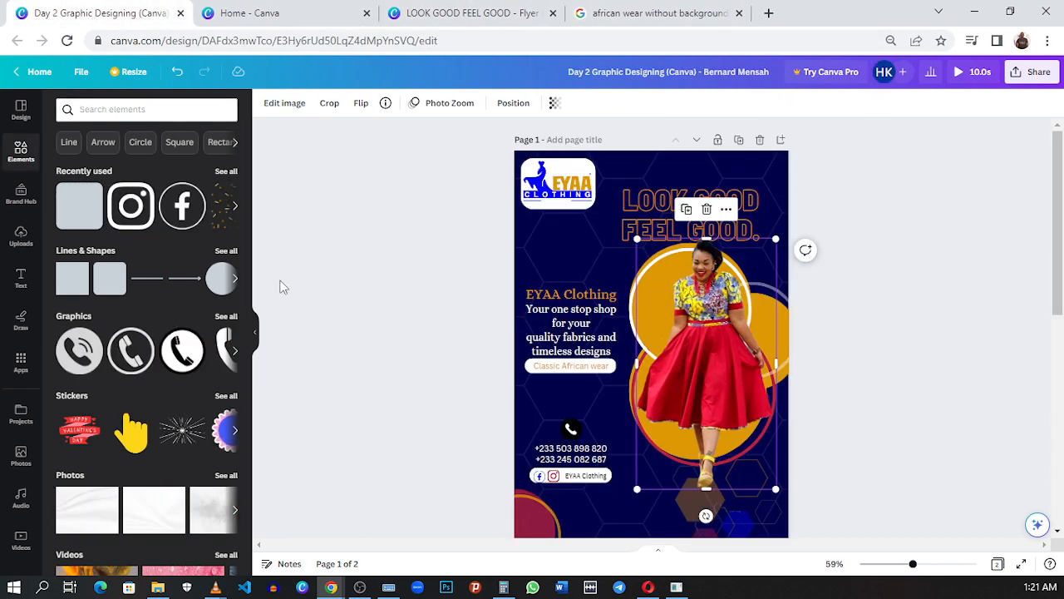
# Step: Compare the new flyer with the reference flyer, examining the hexagon cluster below the model's feet
pyautogui.click(416, 14)
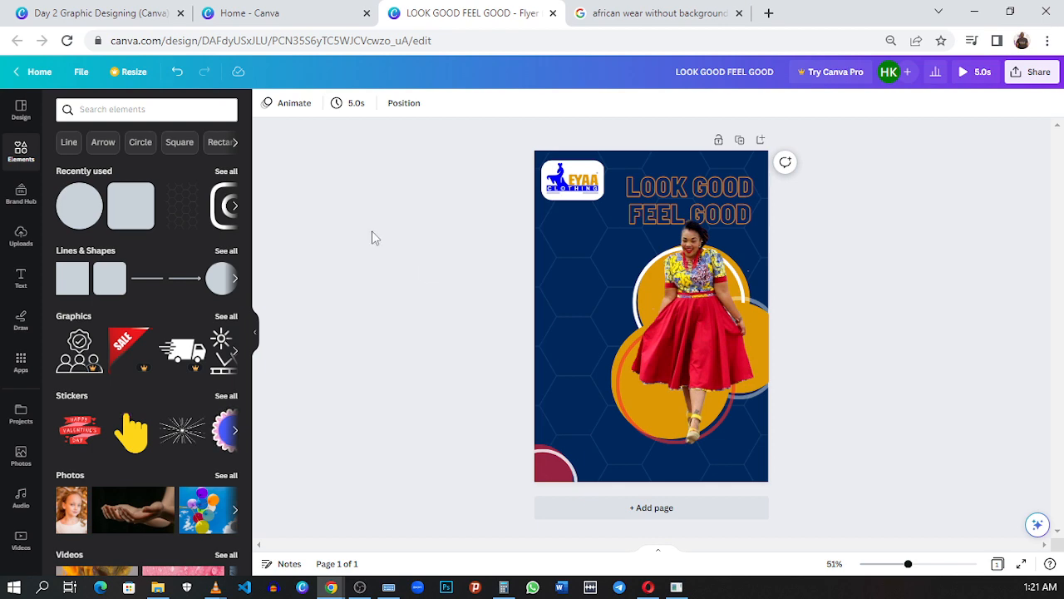
pyautogui.click(108, 12)
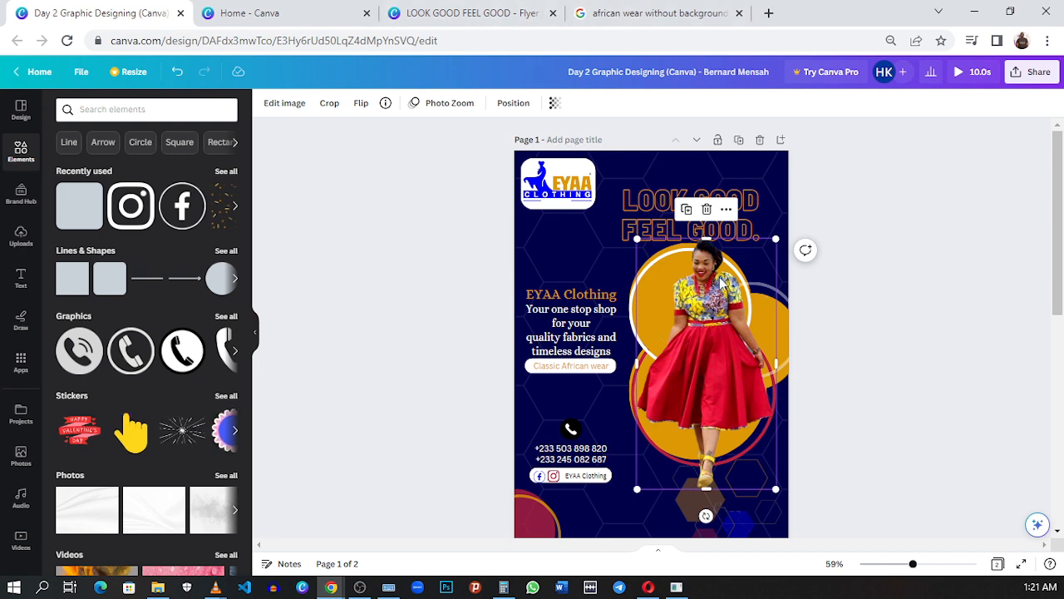
pyautogui.click(477, 12)
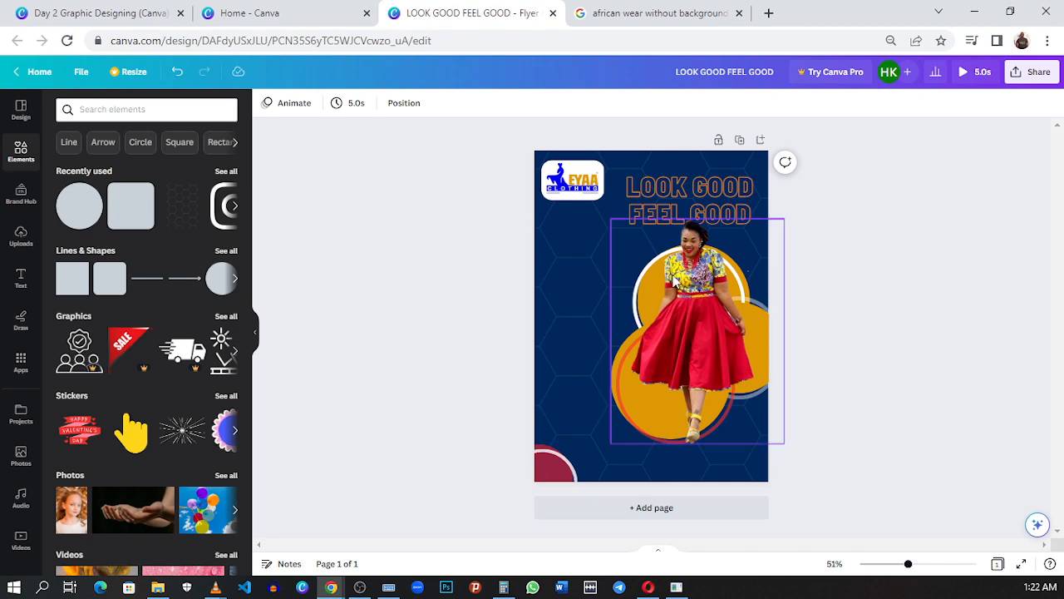
pyautogui.click(791, 525)
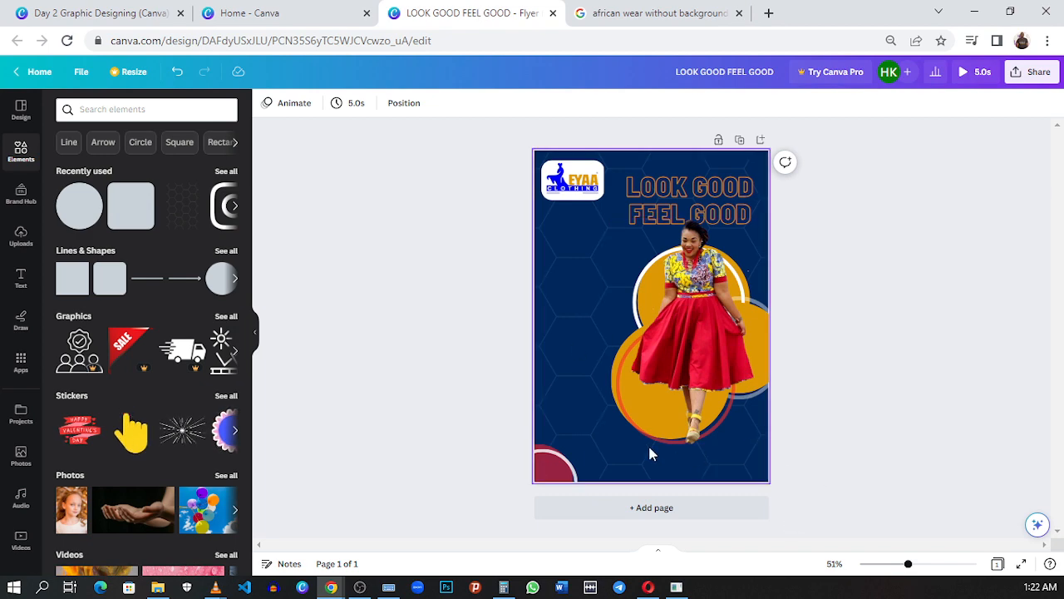
pyautogui.click(91, 13)
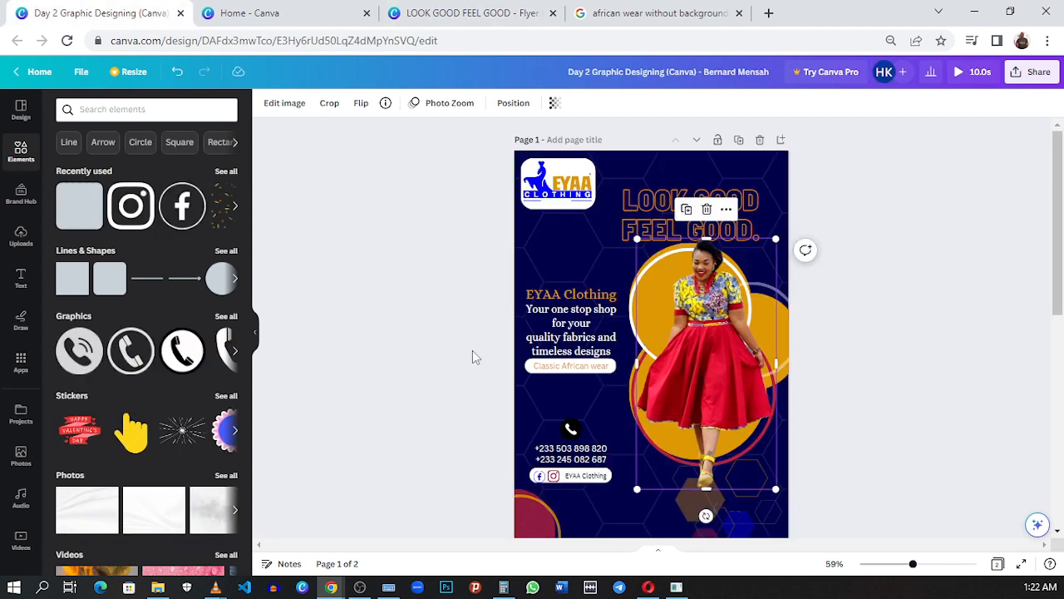
pyautogui.scroll(-3, 710, 354)
pyautogui.scroll(3, 710, 354)
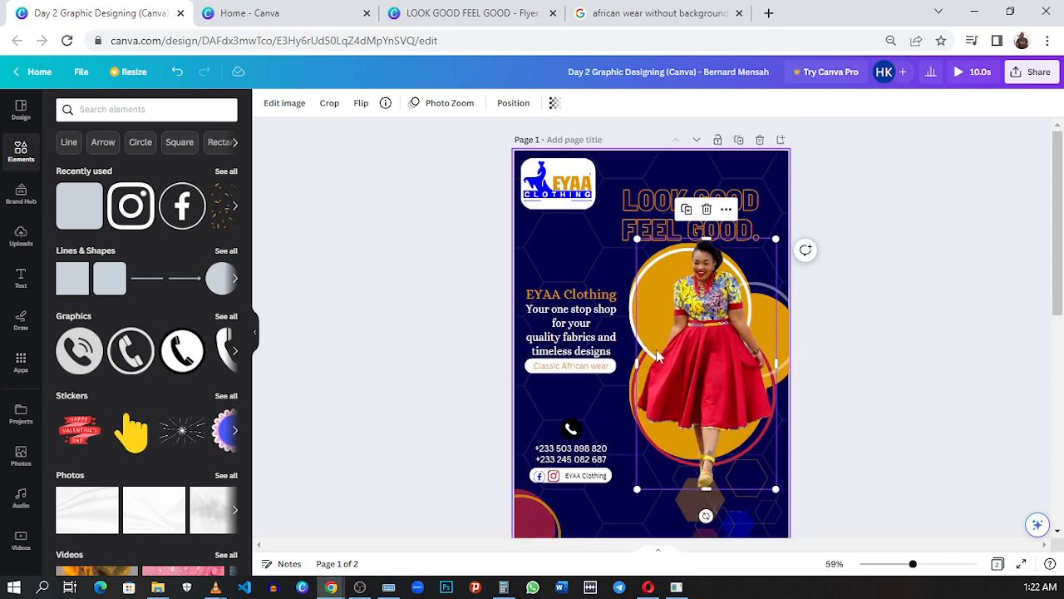
pyautogui.click(857, 510)
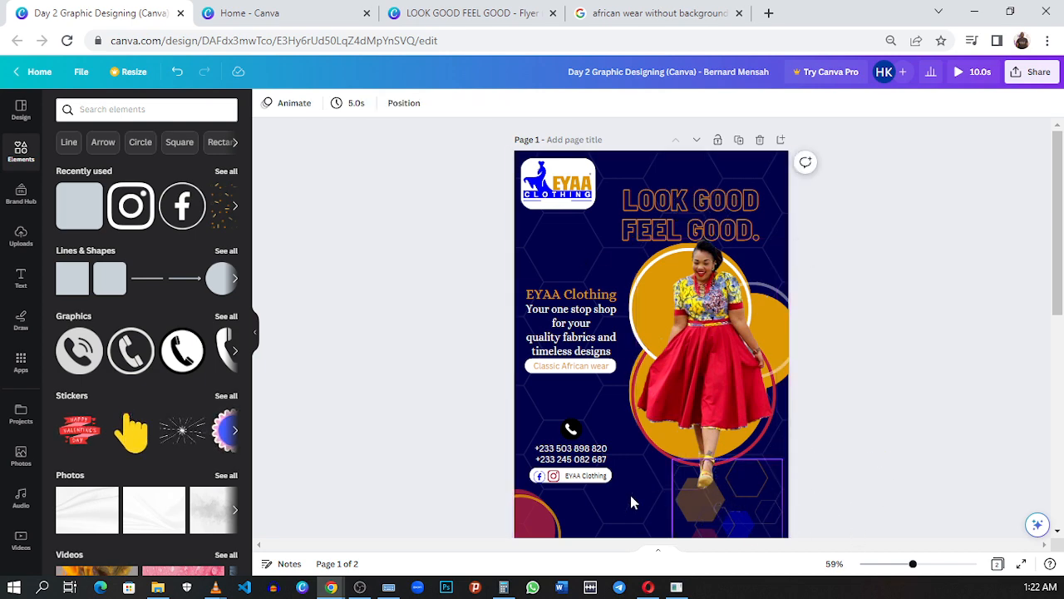
# Step: Switch to the LOOK GOOD FEEL GOOD flyer and browse the recommended and categorised graphics for a hexagon cluster
pyautogui.click(424, 17)
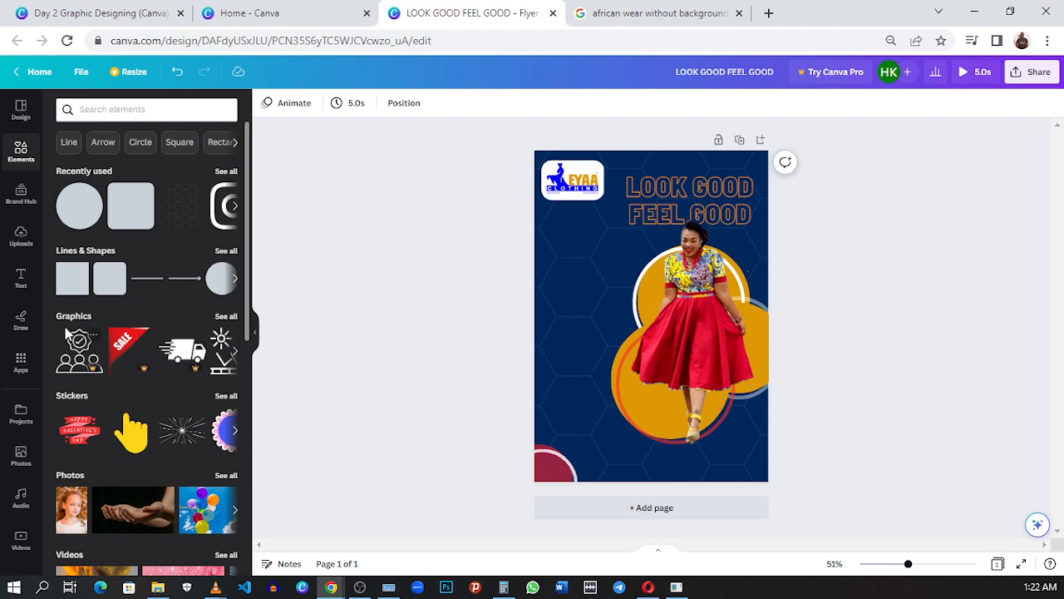
pyautogui.click(223, 317)
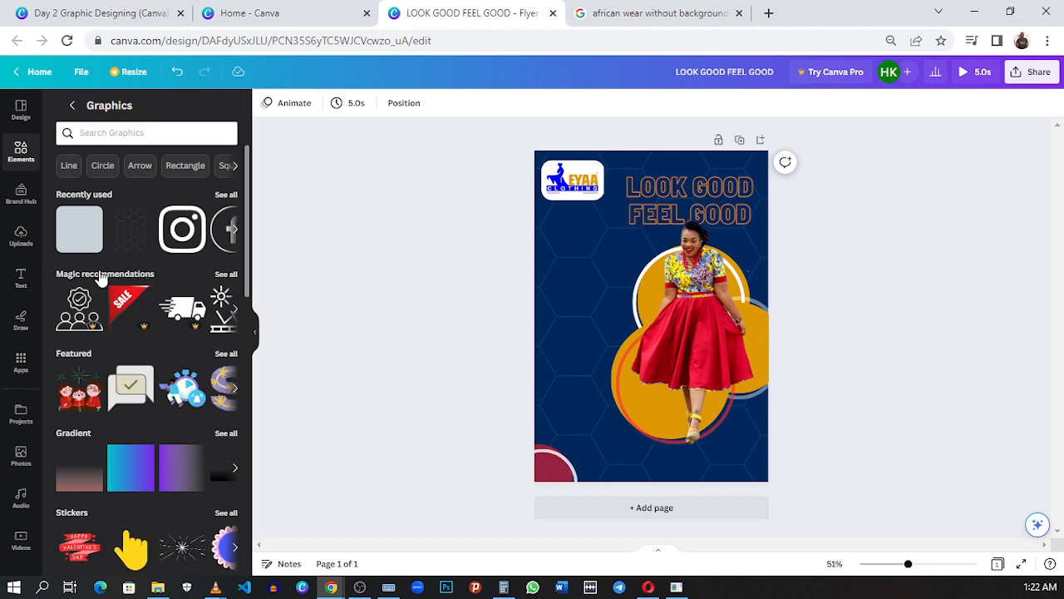
pyautogui.click(222, 275)
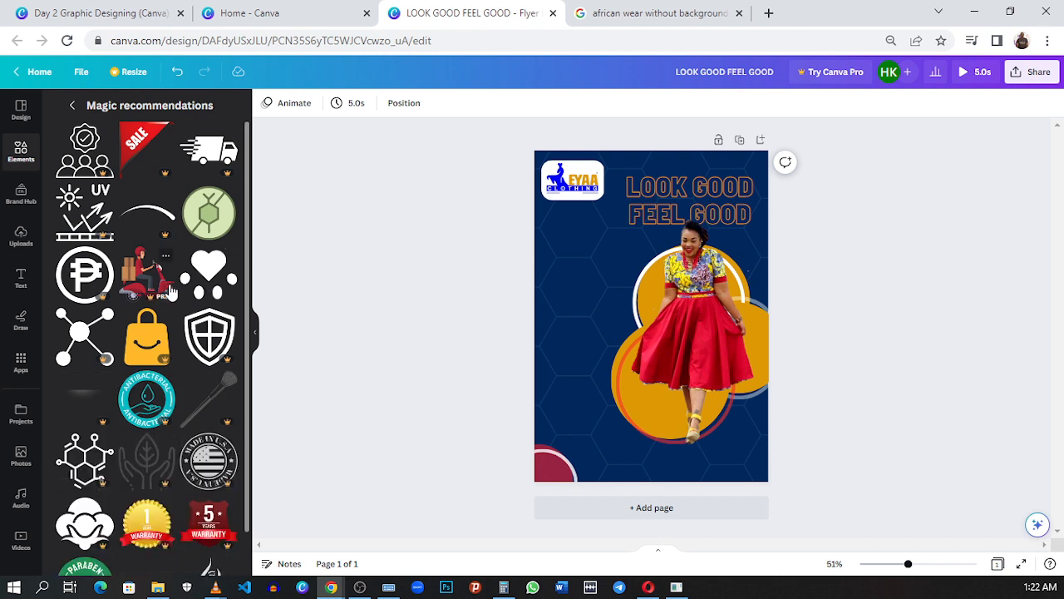
pyautogui.scroll(-1, 158, 294)
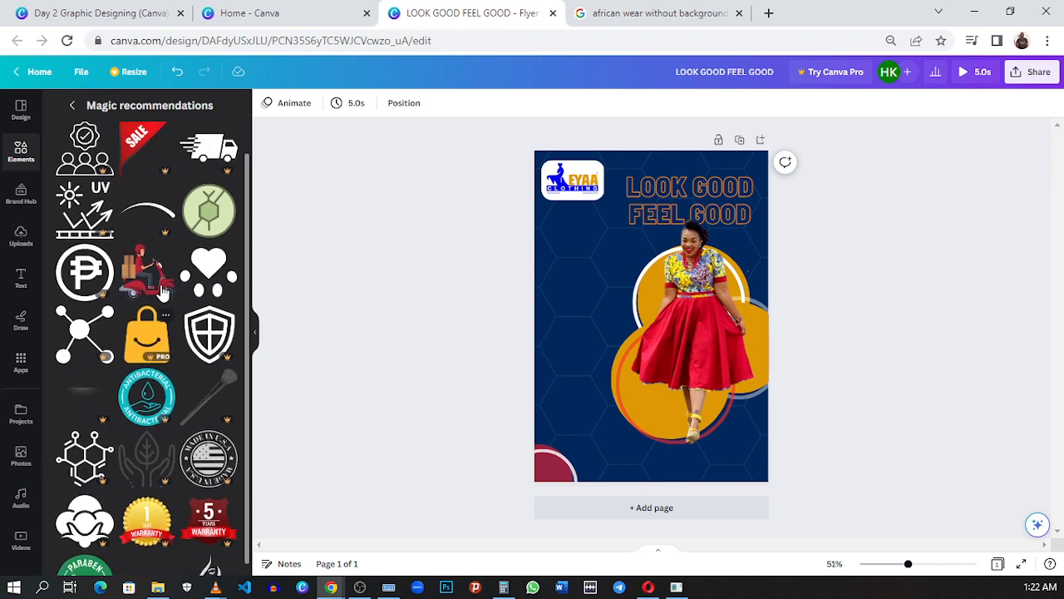
pyautogui.scroll(1, 164, 292)
pyautogui.scroll(-1, 164, 292)
pyautogui.scroll(1, 164, 292)
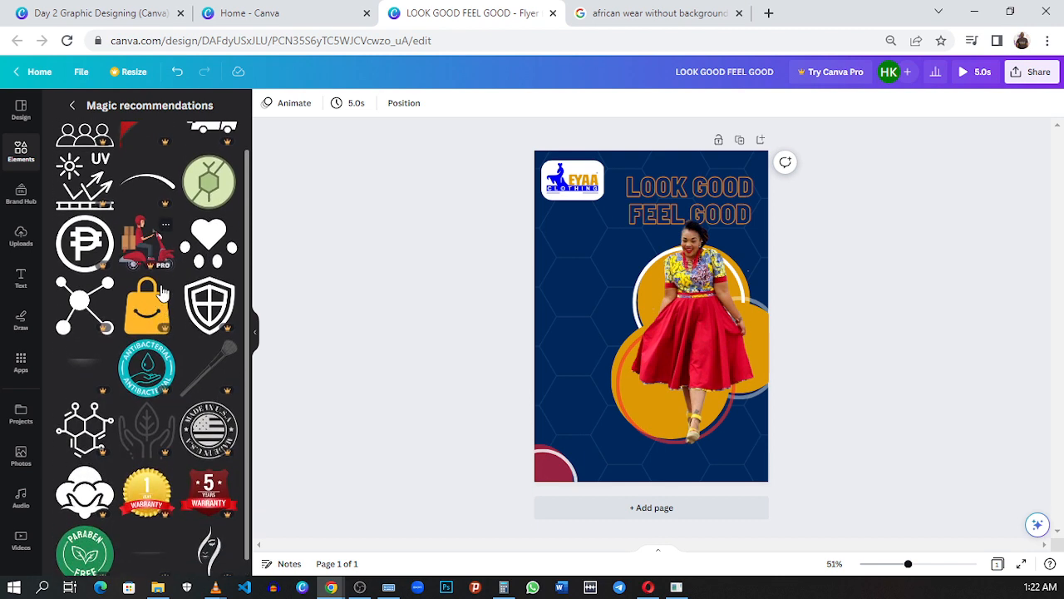
pyautogui.click(72, 106)
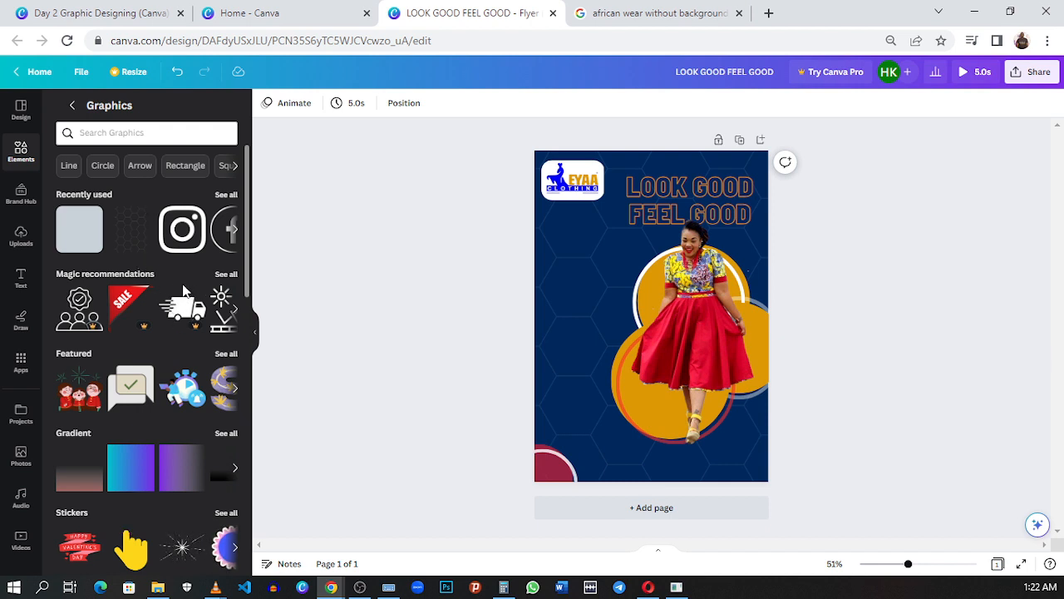
pyautogui.scroll(-1, 199, 308)
pyautogui.scroll(-2, 185, 376)
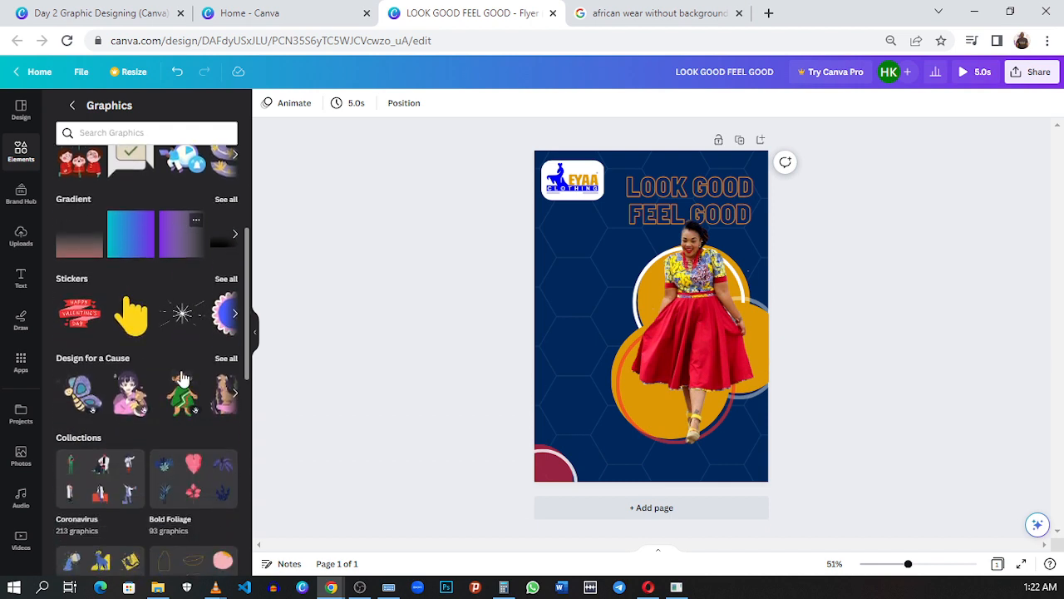
pyautogui.scroll(-1, 183, 378)
pyautogui.scroll(-2, 185, 377)
pyautogui.scroll(6, 184, 377)
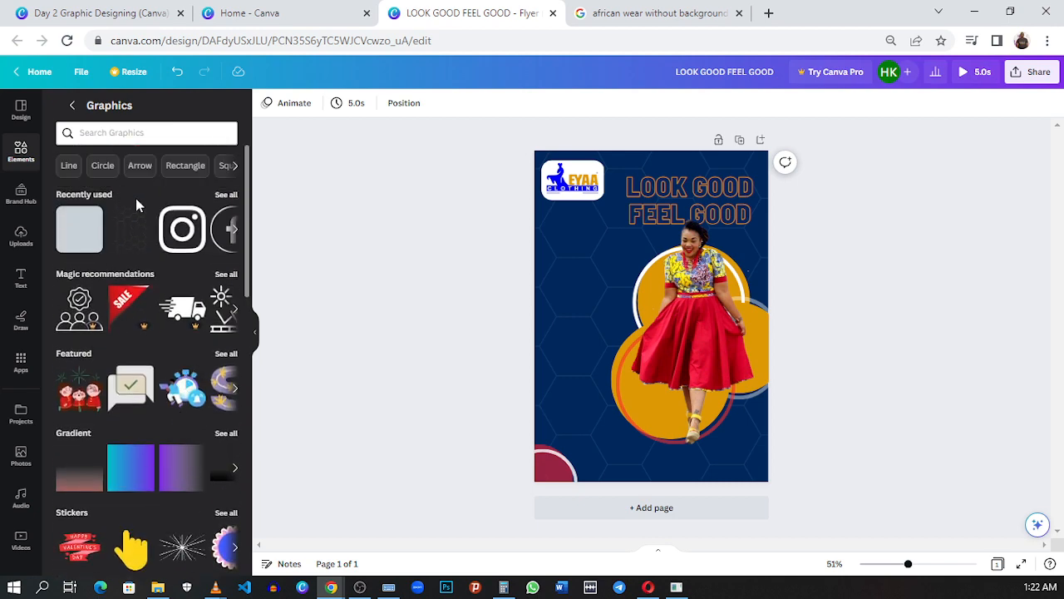
pyautogui.click(236, 167)
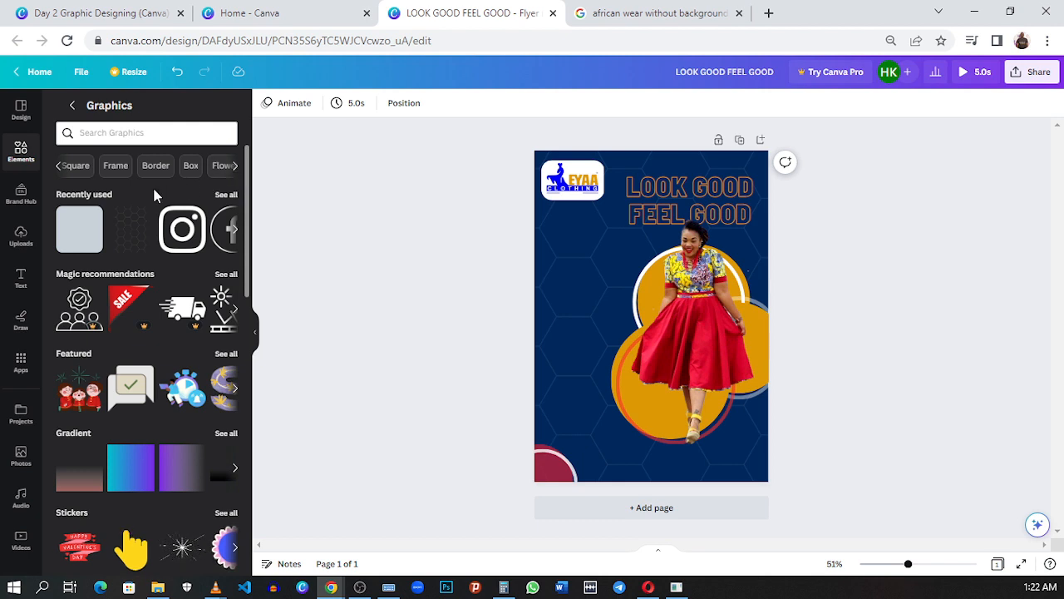
pyautogui.click(63, 168)
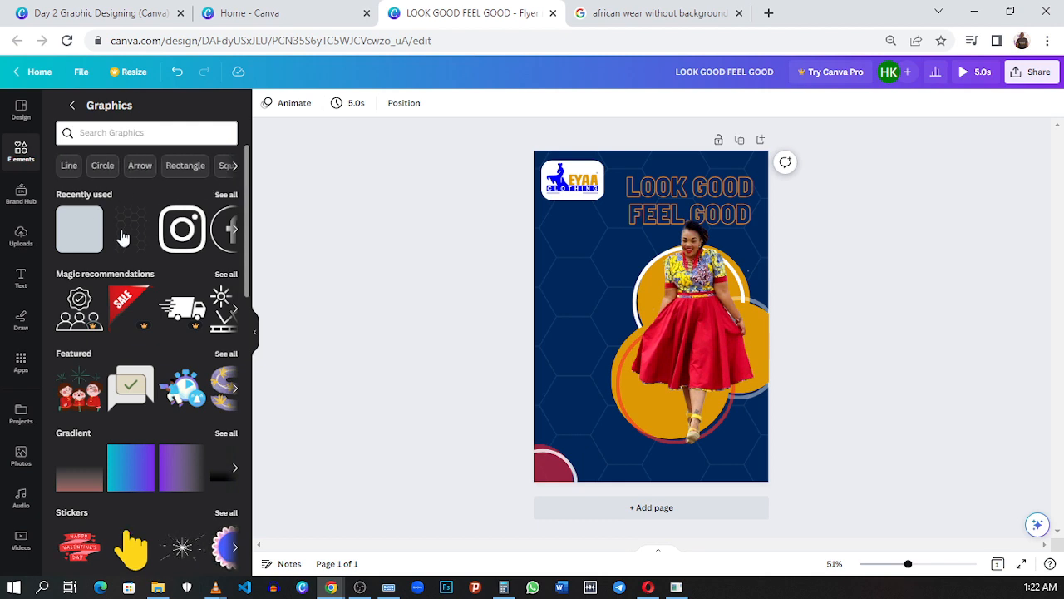
# Step: Add the grey hexagon cluster from the recently used graphics and place it over the flyer's bottom-right corner beside the model's feet
pyautogui.click(225, 196)
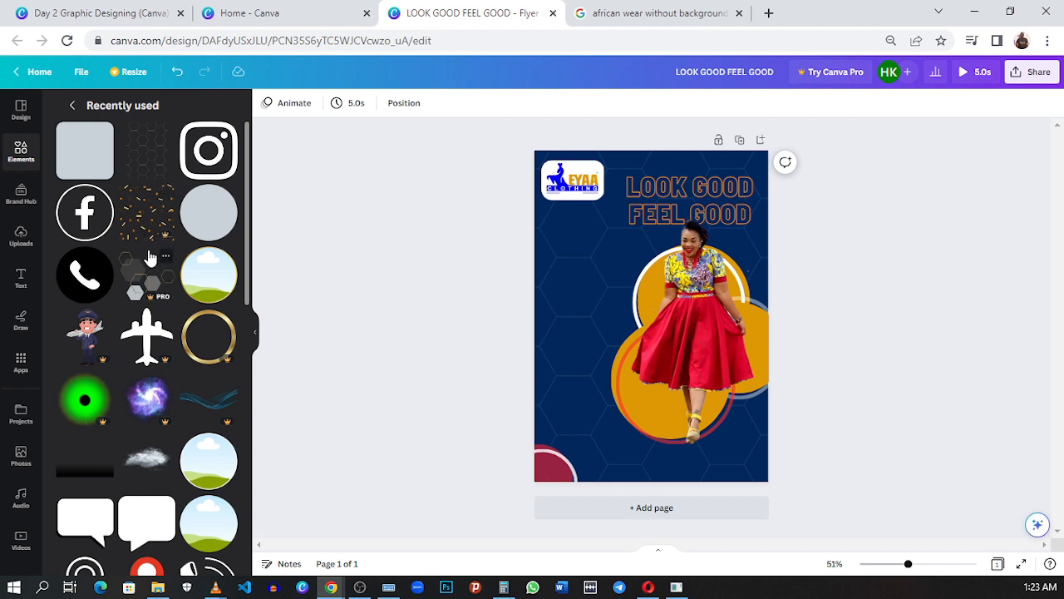
pyautogui.click(154, 281)
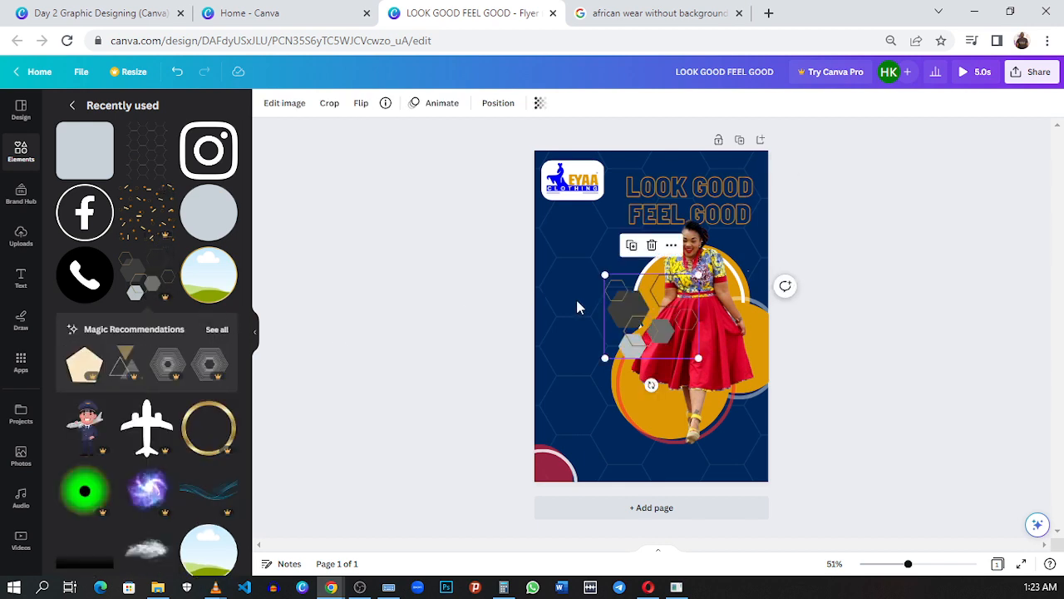
pyautogui.moveTo(631, 323); pyautogui.dragTo(718, 455)
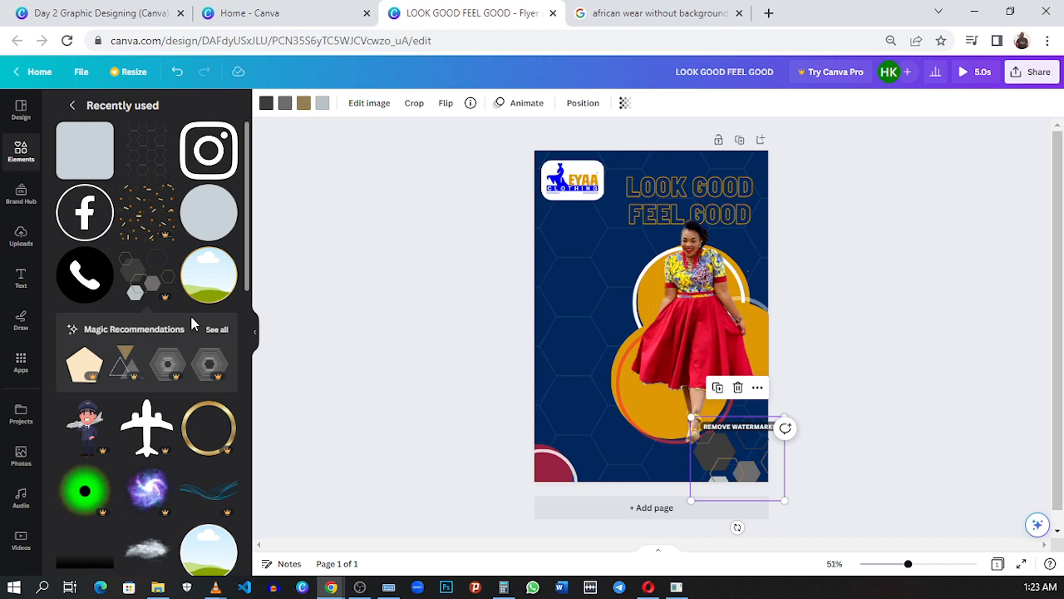
pyautogui.moveTo(172, 302)
pyautogui.moveTo(150, 275)
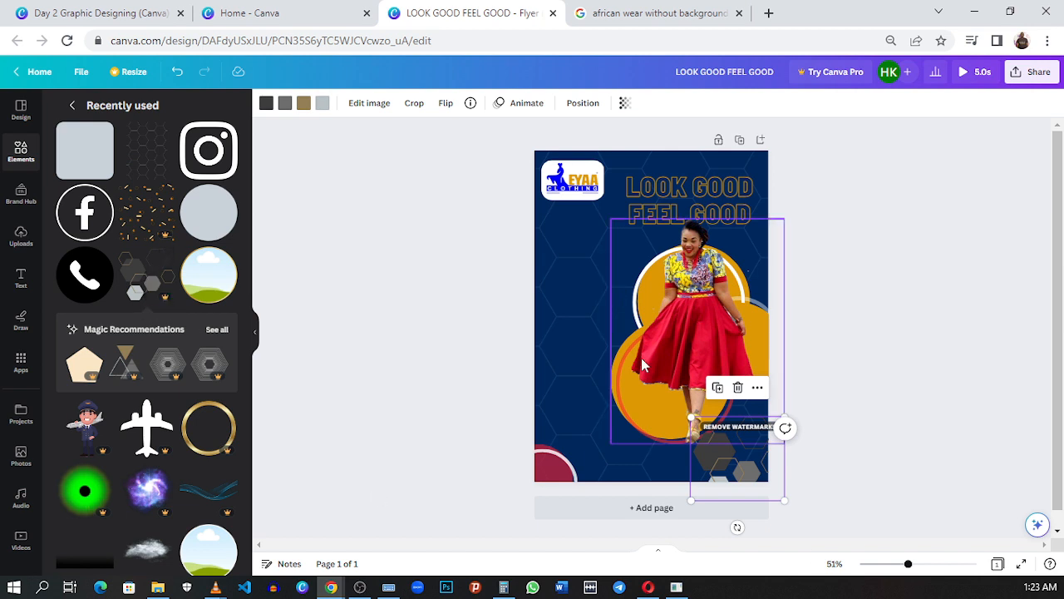
pyautogui.moveTo(709, 456)
pyautogui.mouseDown()
pyautogui.moveTo(592, 435)
pyautogui.moveTo(646, 444)
pyautogui.moveTo(706, 433)
pyautogui.moveTo(729, 453)
pyautogui.mouseUp()
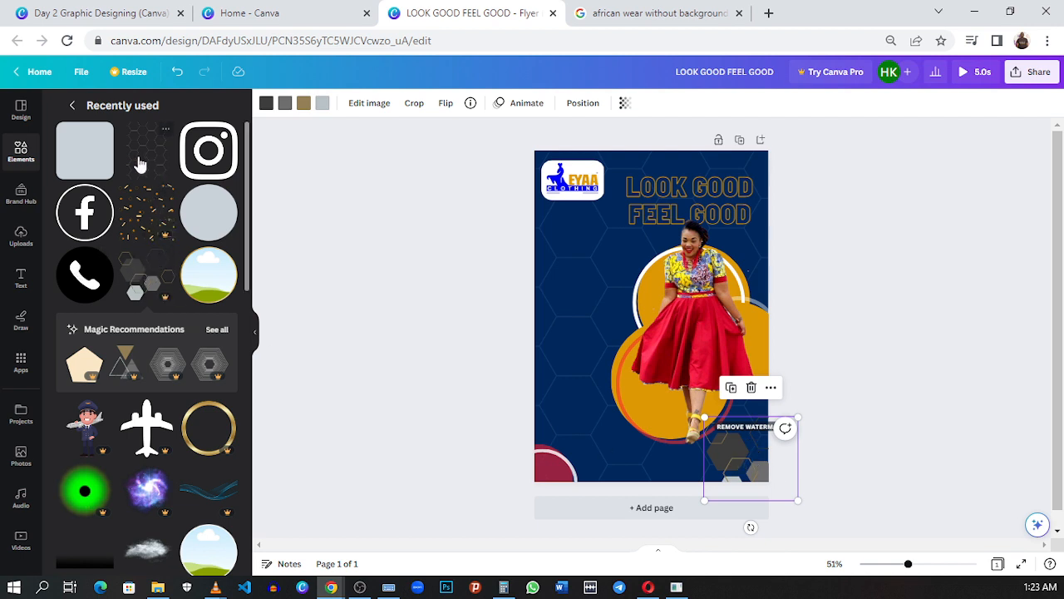
pyautogui.scroll(-1, 138, 162)
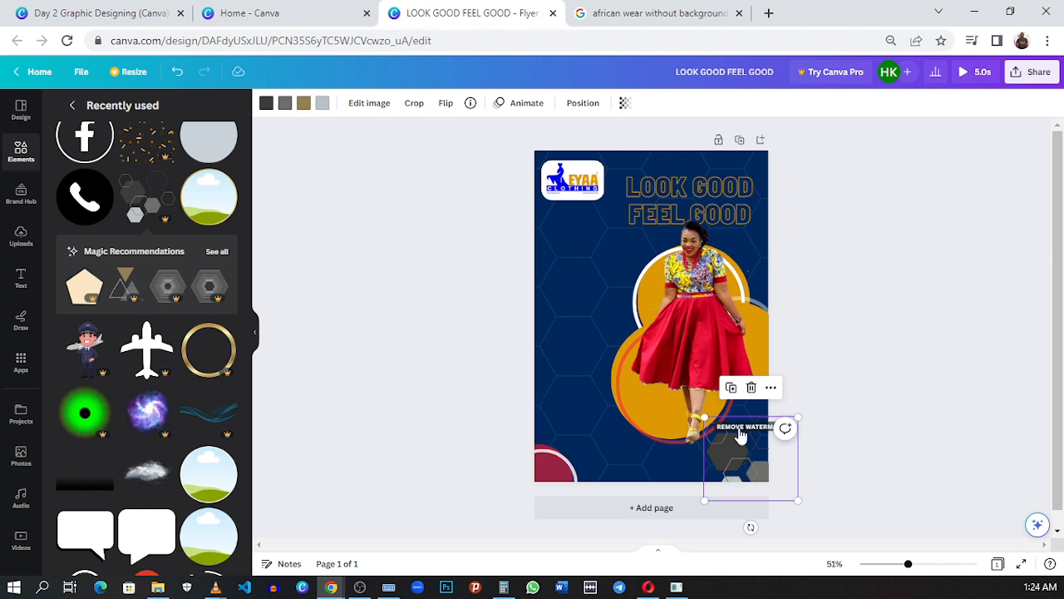
pyautogui.moveTo(730, 466); pyautogui.dragTo(720, 456)
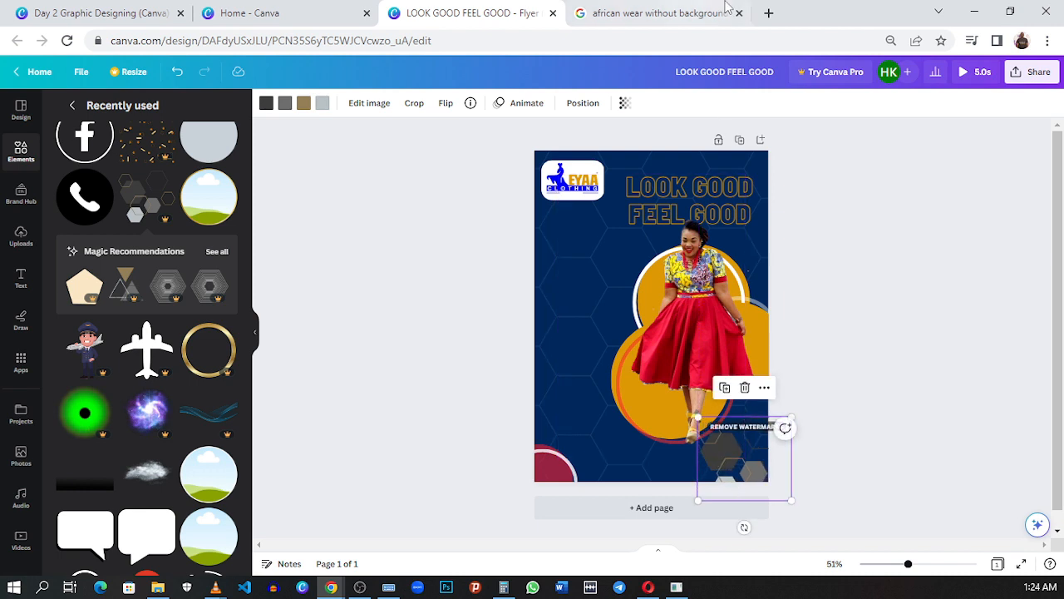
# Step: Set the hexagon cluster's transparency to 46 and recolour its dark grey parts white
pyautogui.click(627, 103)
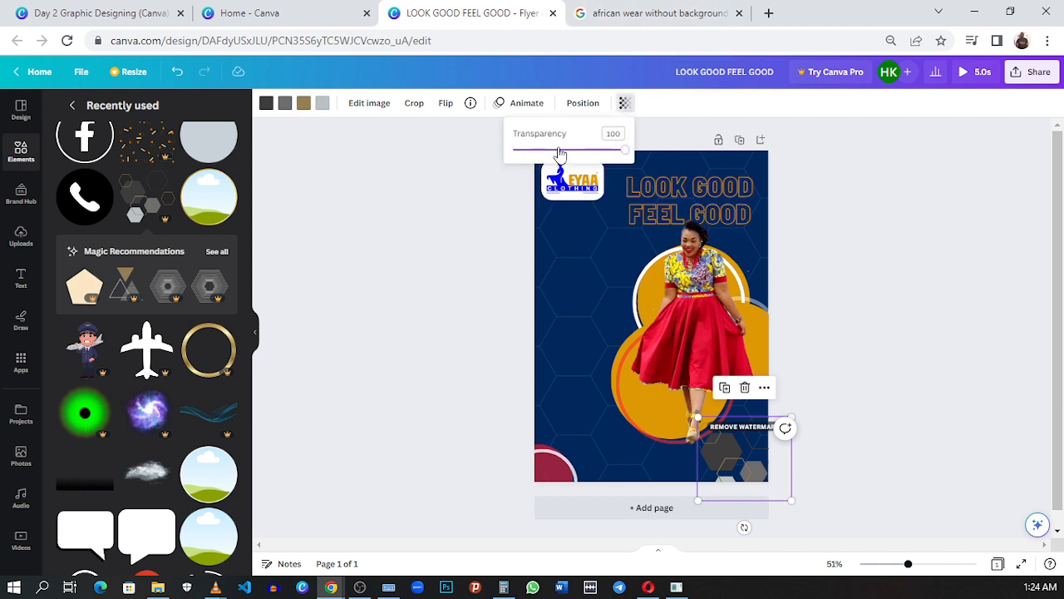
pyautogui.moveTo(559, 151); pyautogui.dragTo(563, 152)
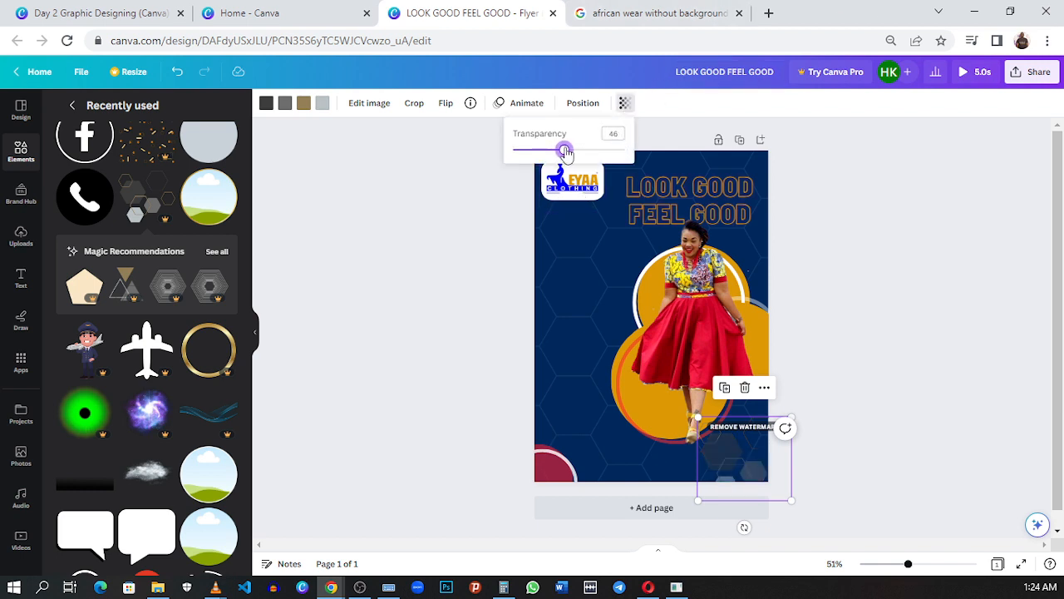
pyautogui.click(267, 105)
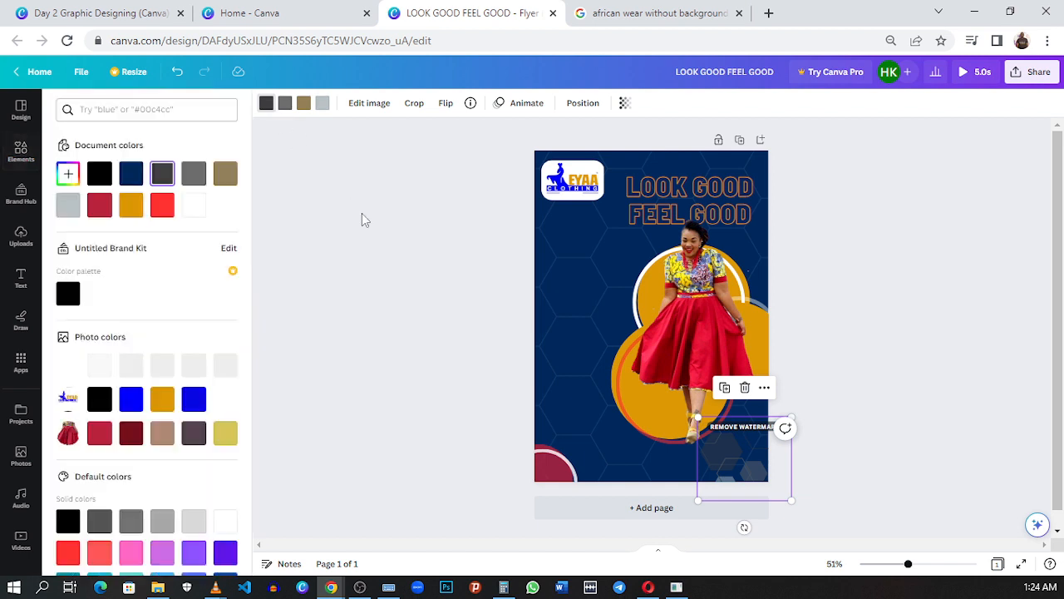
pyautogui.click(163, 209)
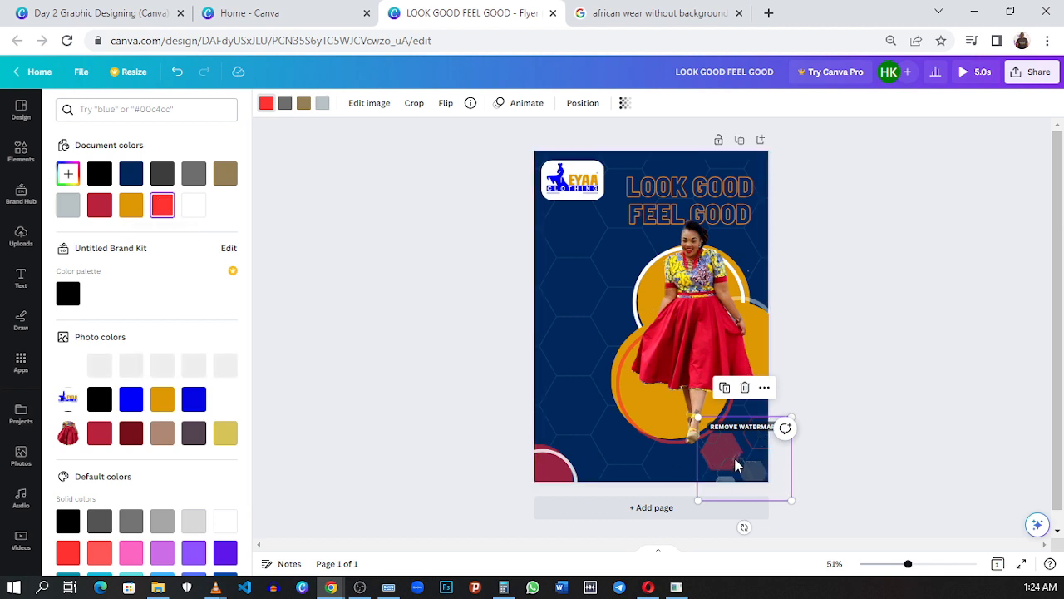
pyautogui.click(188, 210)
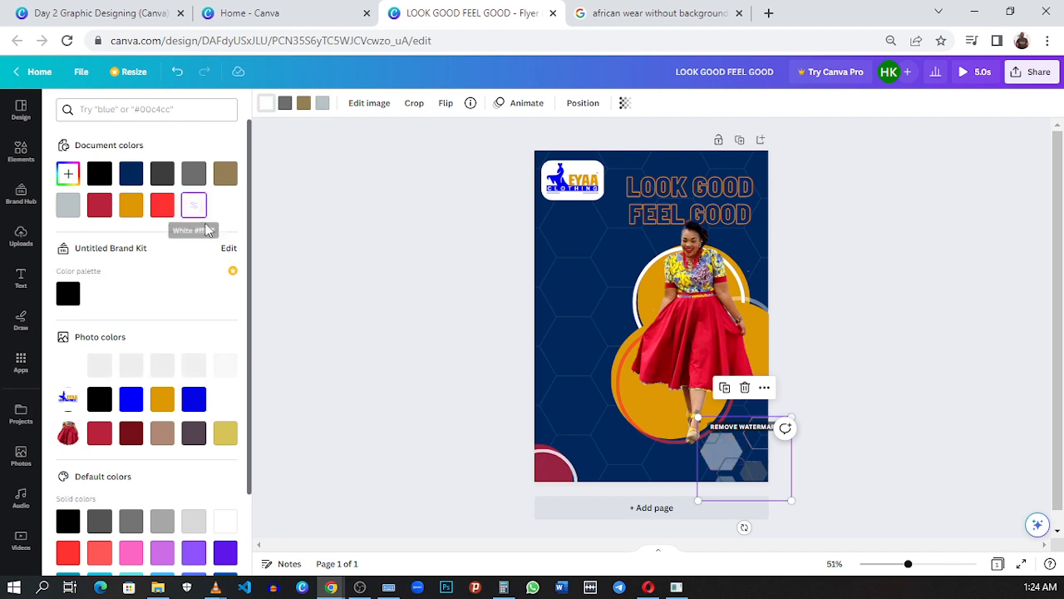
# Step: Recolour the cluster's medium grey parts bright red and its light grey parts with the bright blue from the logo's photo colours
pyautogui.click(286, 102)
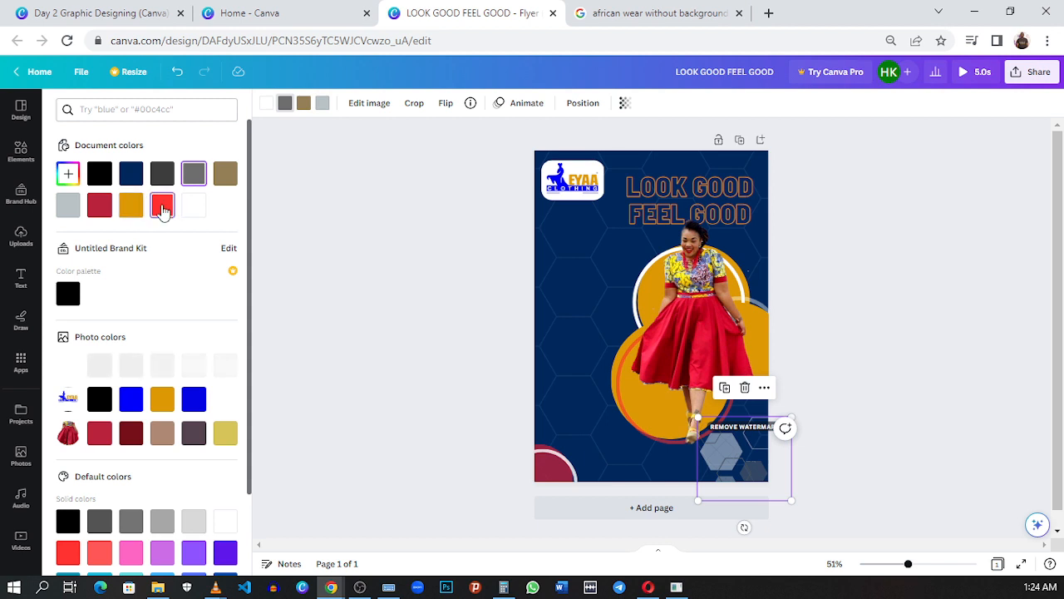
pyautogui.click(162, 205)
pyautogui.click(323, 103)
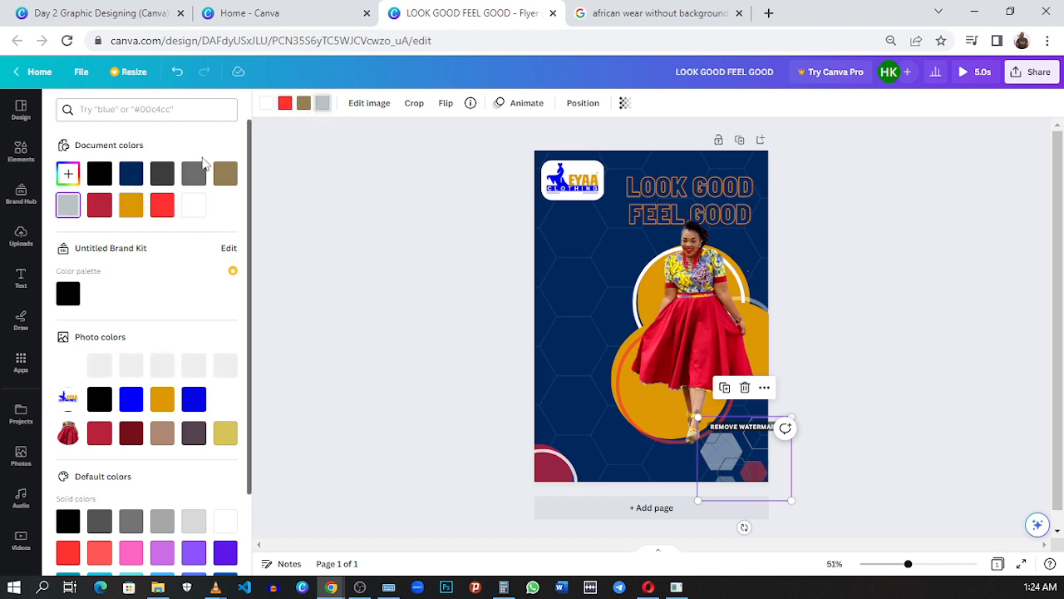
pyautogui.click(135, 172)
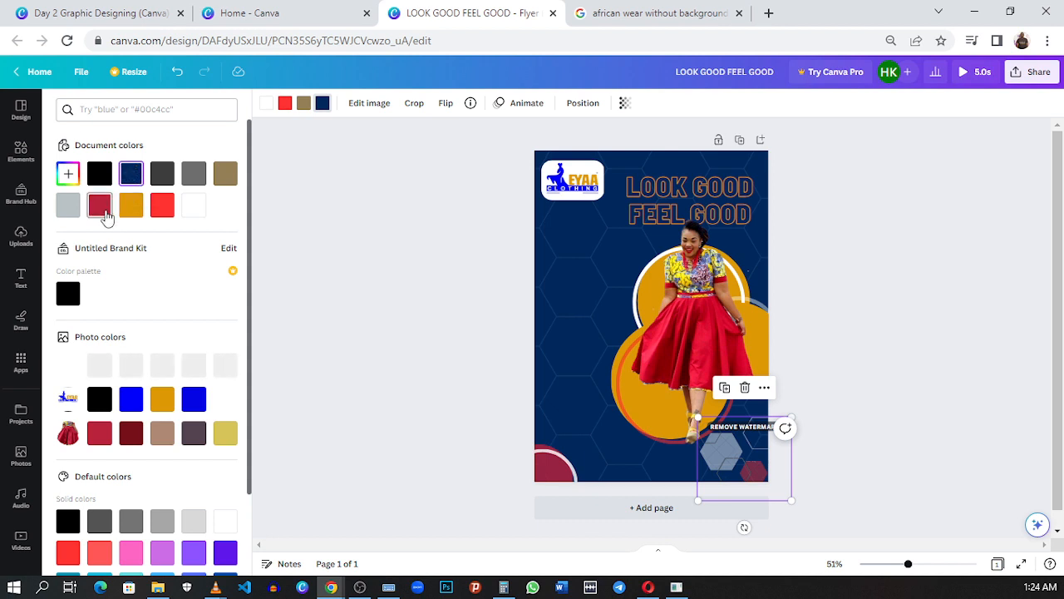
pyautogui.click(68, 294)
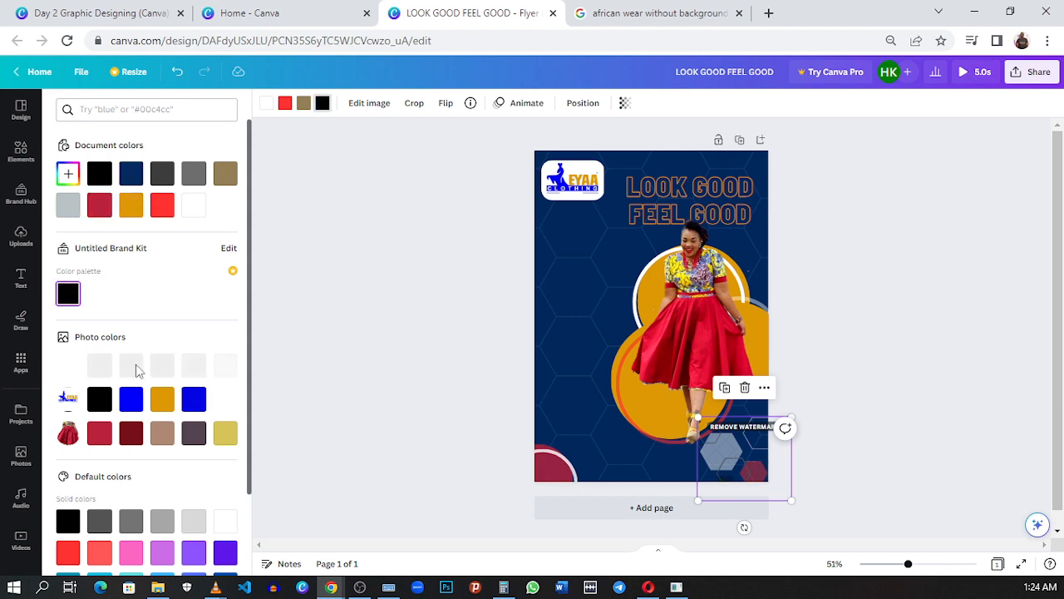
pyautogui.click(125, 401)
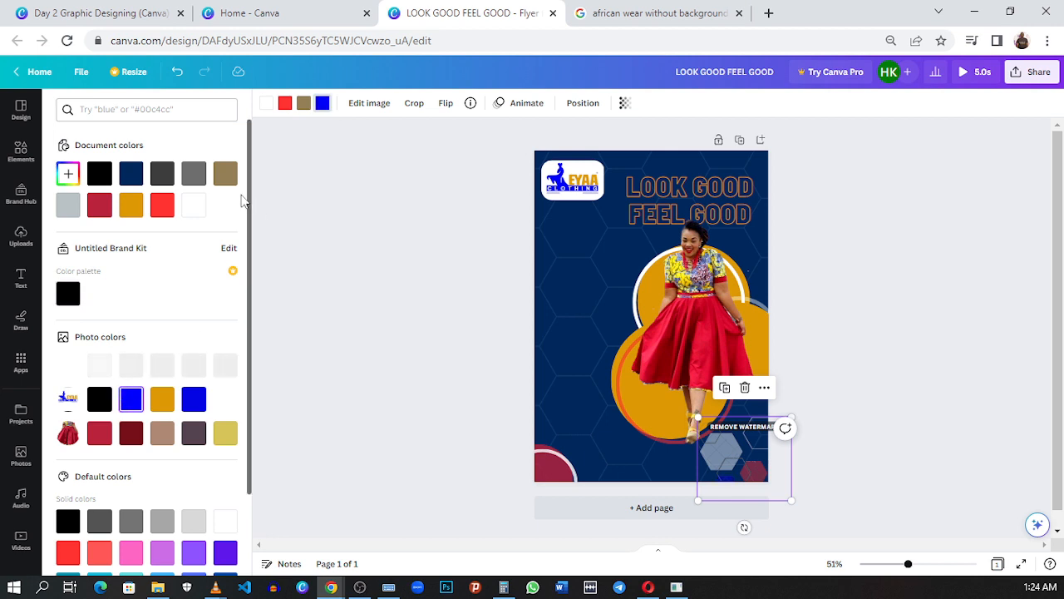
# Step: Recolour the hexagon cluster's brown parts with the yellow from the model's photo colours
pyautogui.click(303, 102)
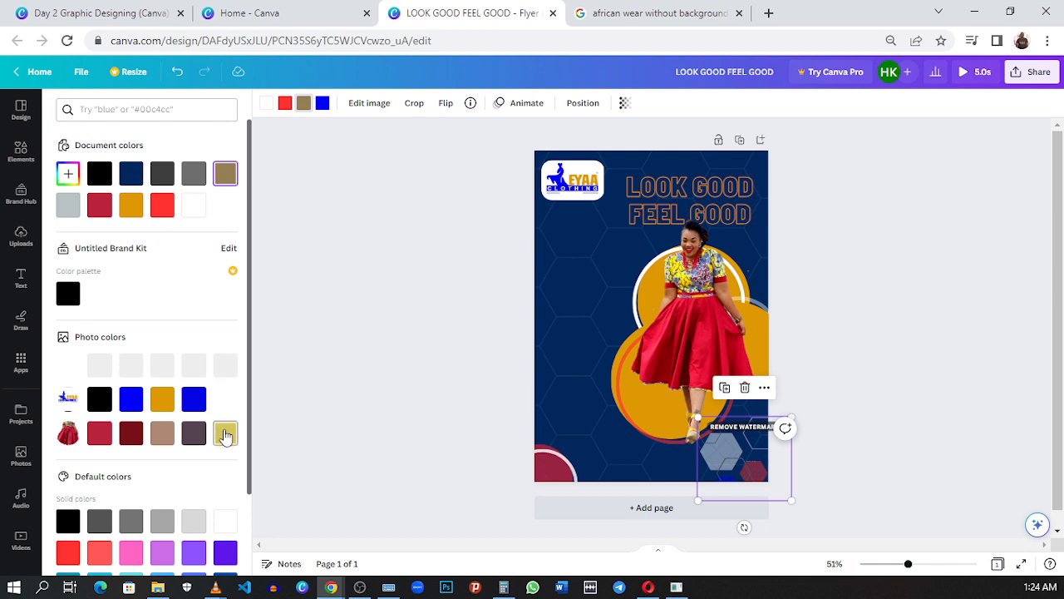
pyautogui.click(225, 433)
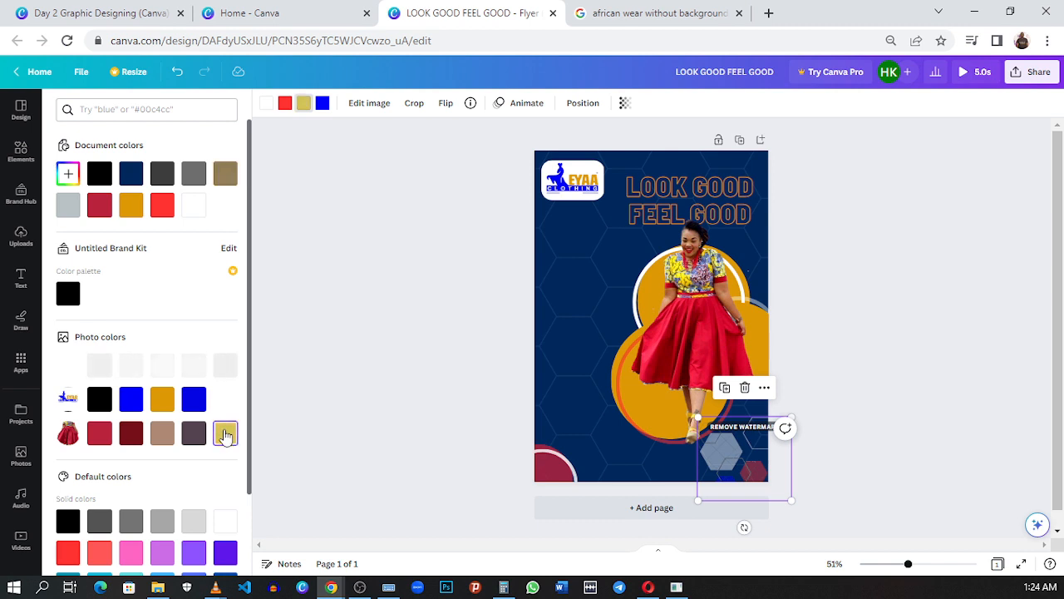
pyautogui.click(859, 339)
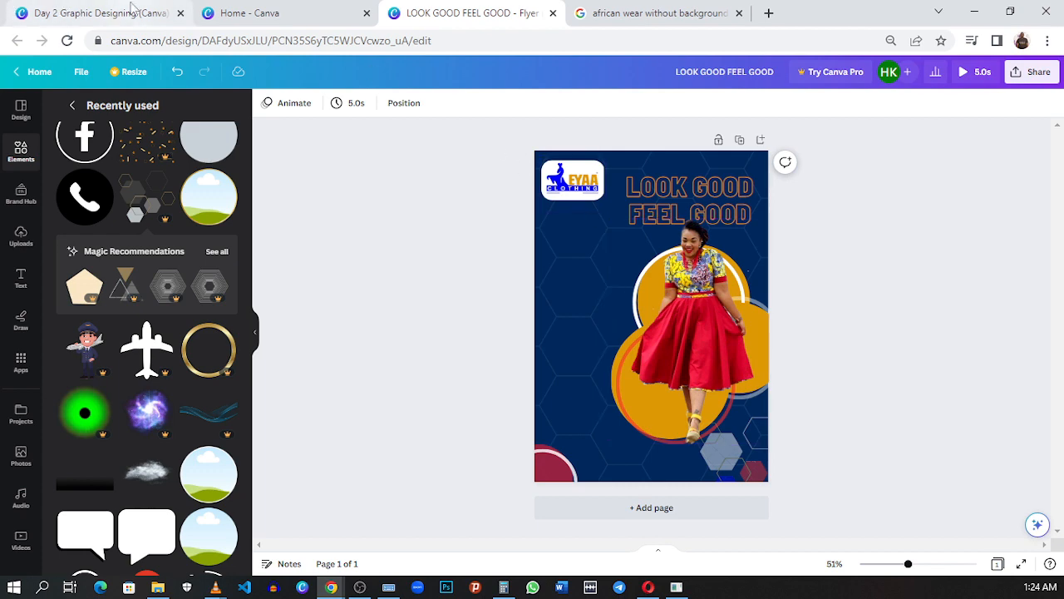
# Step: Check the text block in the Day 2 Graphic Designing reference, and add a subheading text box beside the model in the LOOK GOOD FEEL GOOD flyer
pyautogui.click(106, 13)
pyautogui.scroll(-1, 540, 241)
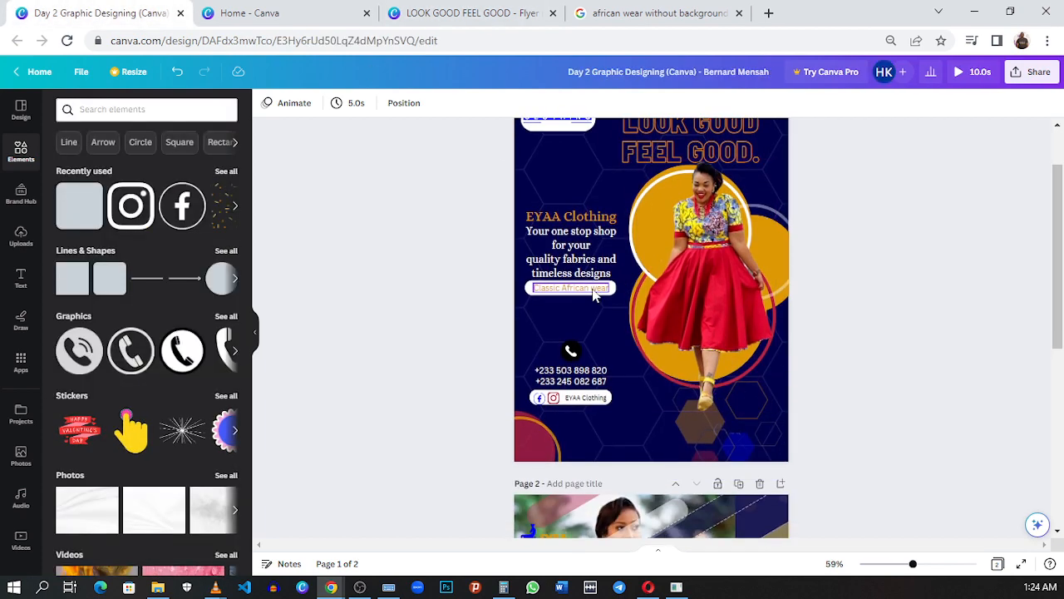
pyautogui.click(553, 235)
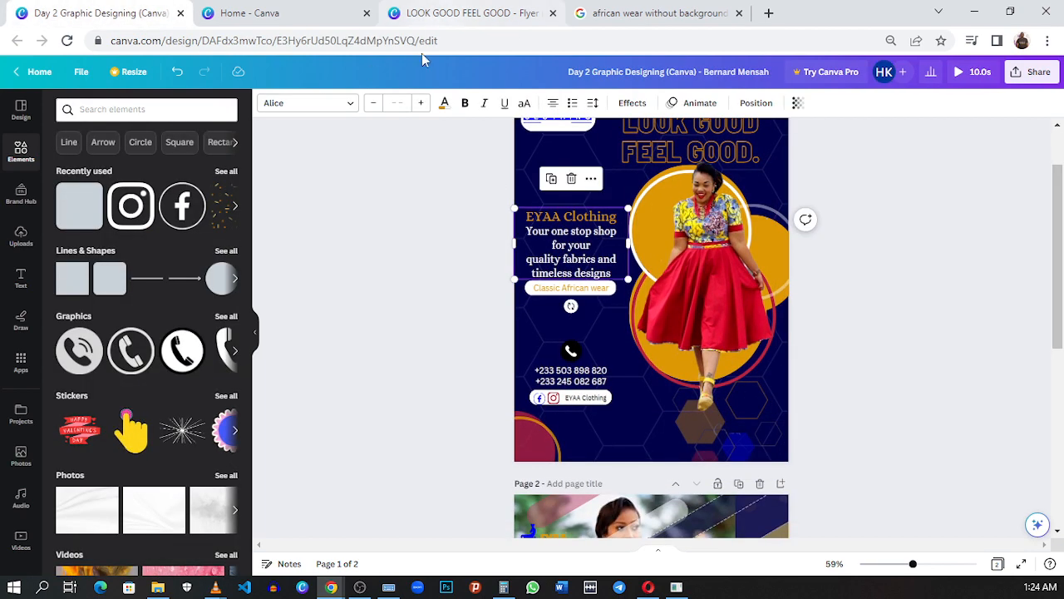
pyautogui.click(462, 13)
pyautogui.click(21, 278)
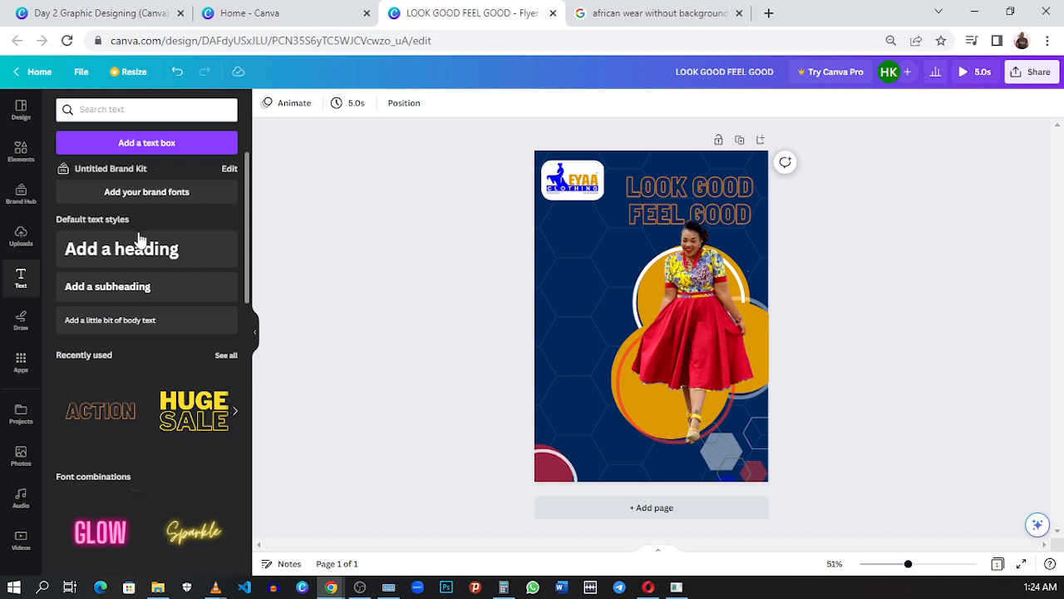
pyautogui.click(140, 298)
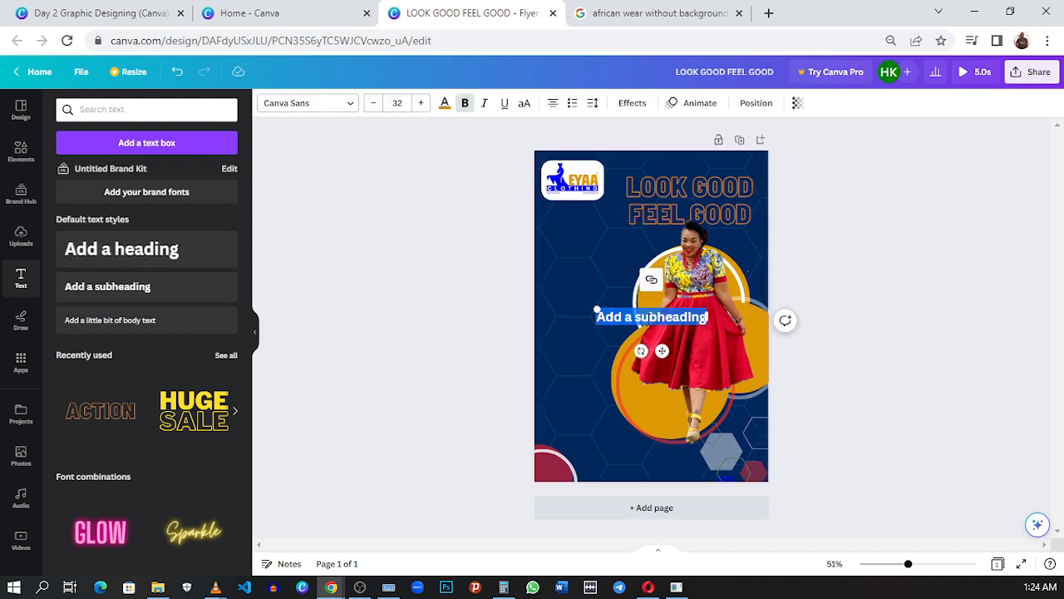
pyautogui.moveTo(665, 353); pyautogui.dragTo(608, 316)
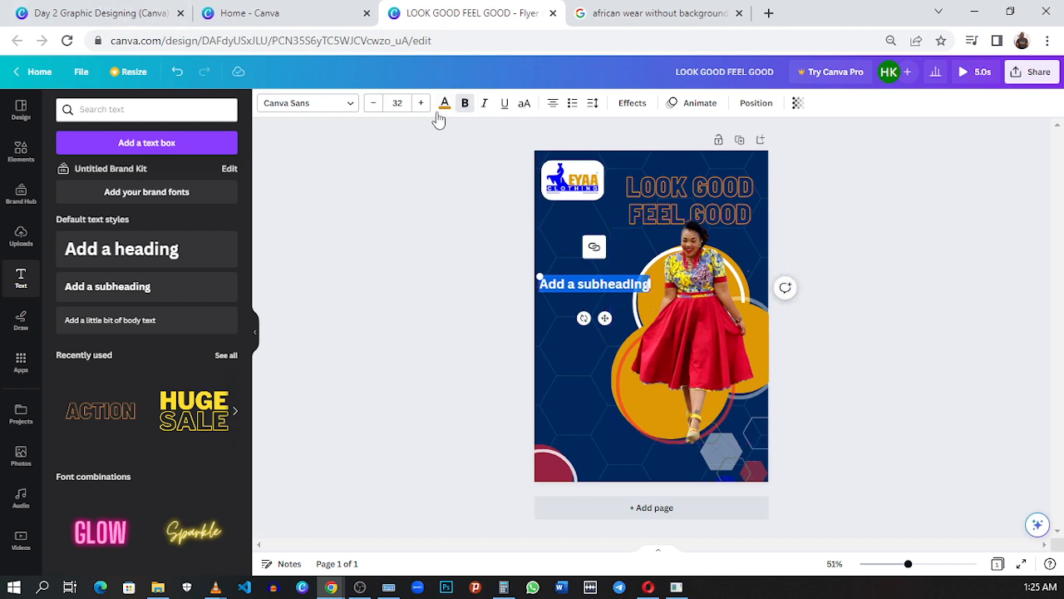
# Step: Set the subheading's font size to 28 and adjust the spacing by shifting the model with her circles slightly right and the subheading slightly up
pyautogui.click(372, 106)
pyautogui.click(372, 106)
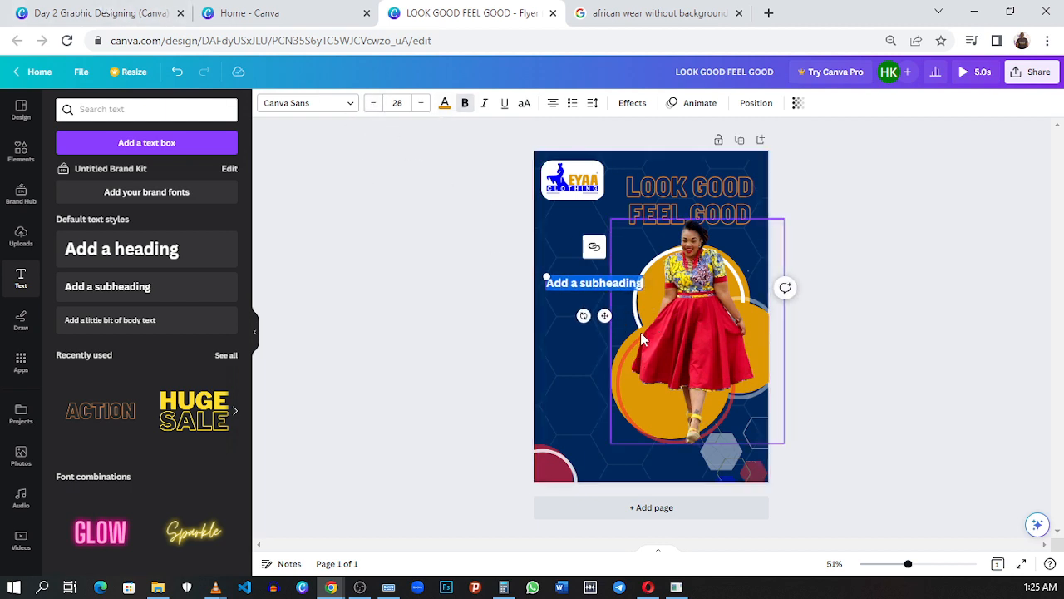
pyautogui.click(640, 332)
pyautogui.moveTo(639, 345); pyautogui.dragTo(646, 345)
pyautogui.moveTo(574, 283); pyautogui.dragTo(570, 267)
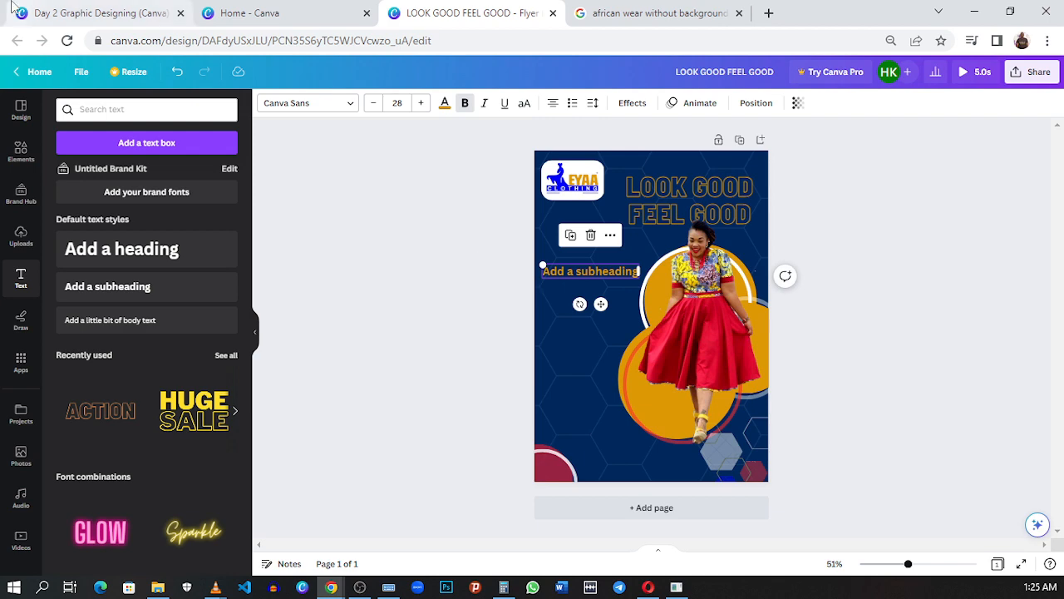
# Step: Copy the EYAA Clothing text, from its name through "timeless designs", from the reference flyer and replace the subheading placeholder with it
pyautogui.click(67, 15)
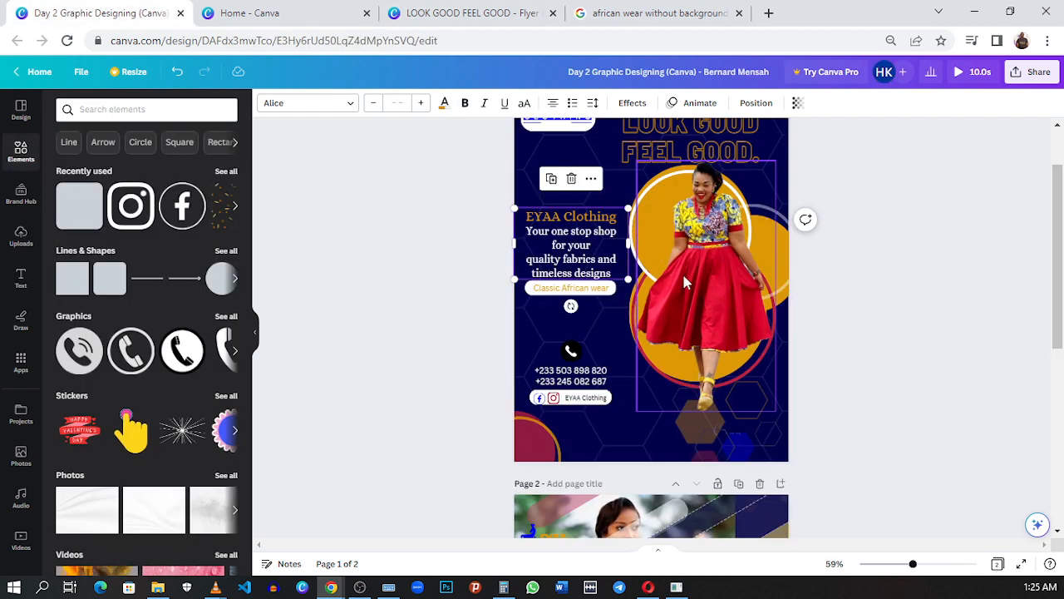
pyautogui.tripleClick(575, 246)
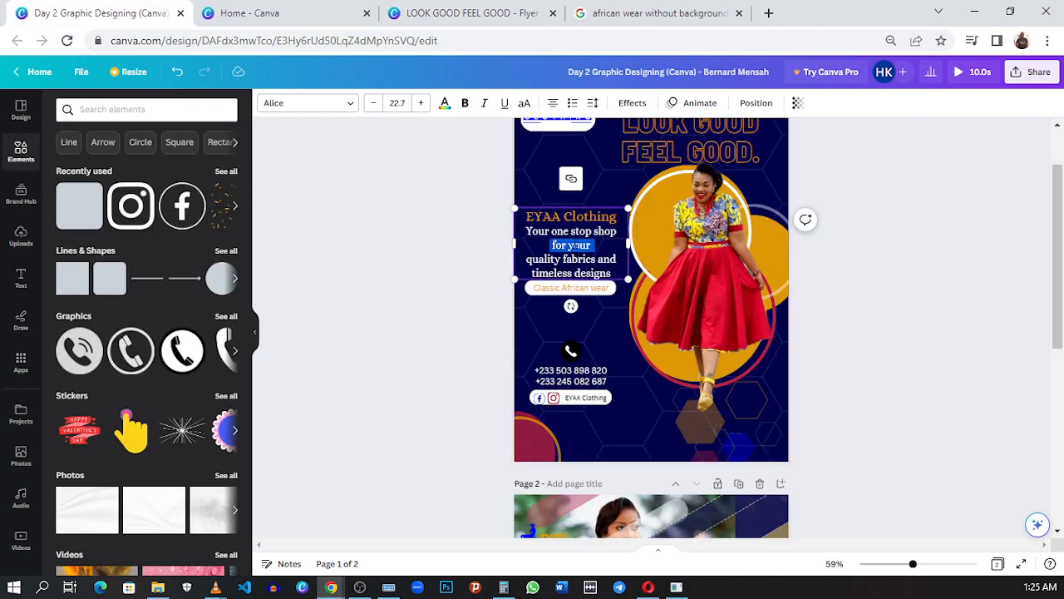
pyautogui.moveTo(611, 274); pyautogui.dragTo(527, 232)
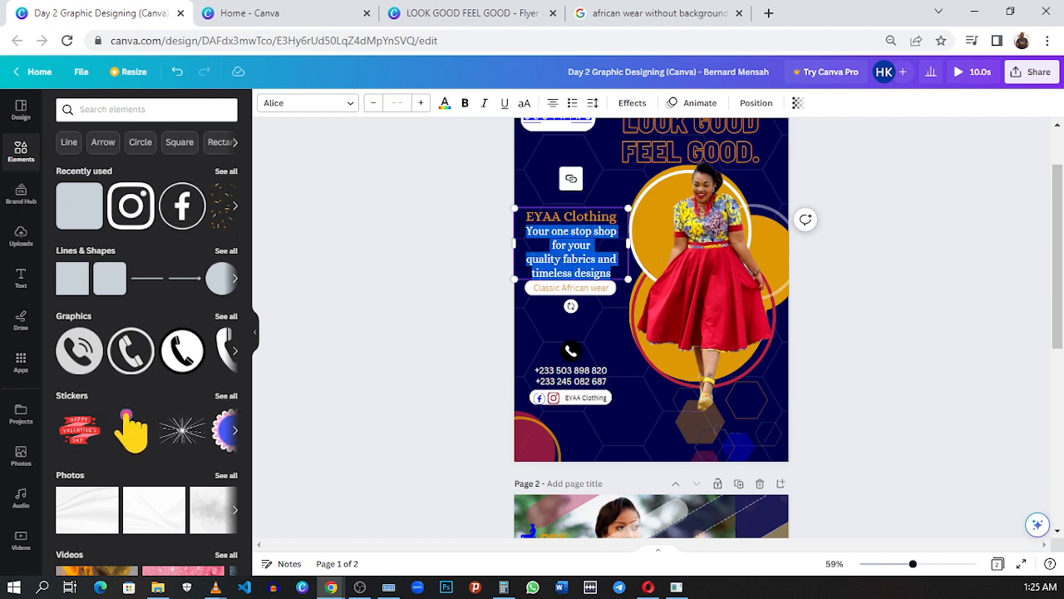
pyautogui.moveTo(527, 232); pyautogui.dragTo(530, 218)
pyautogui.hotkey('ctrl', 'c')
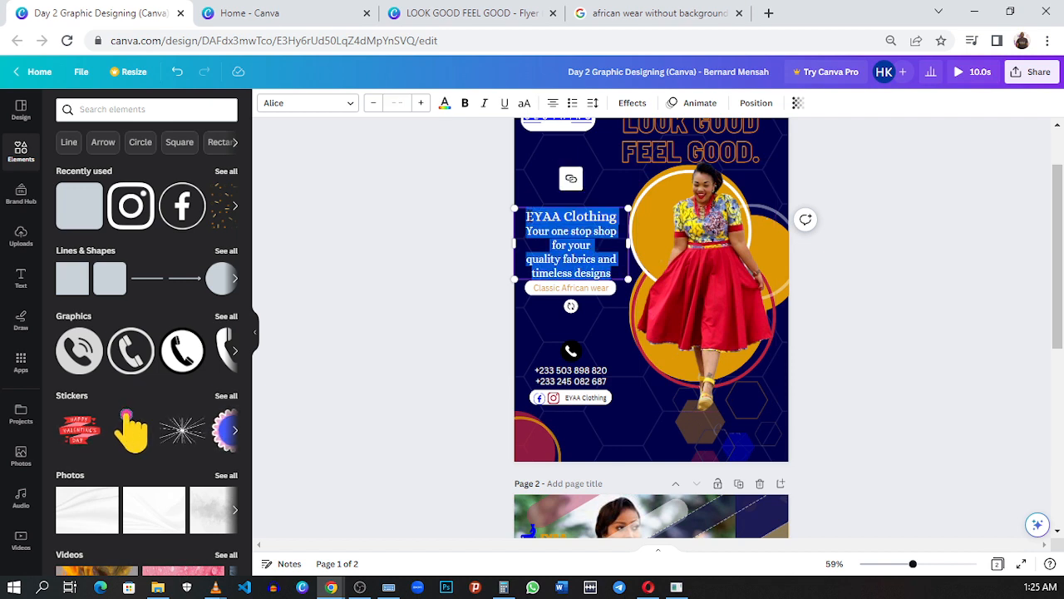
pyautogui.click(466, 13)
pyautogui.doubleClick(589, 279)
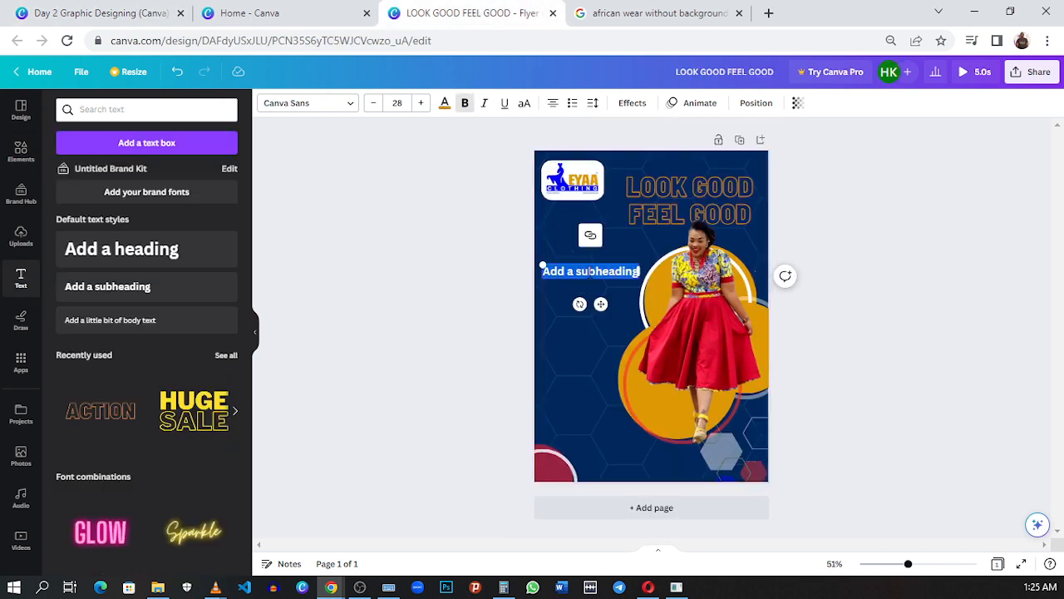
pyautogui.hotkey('ctrl', 'v')
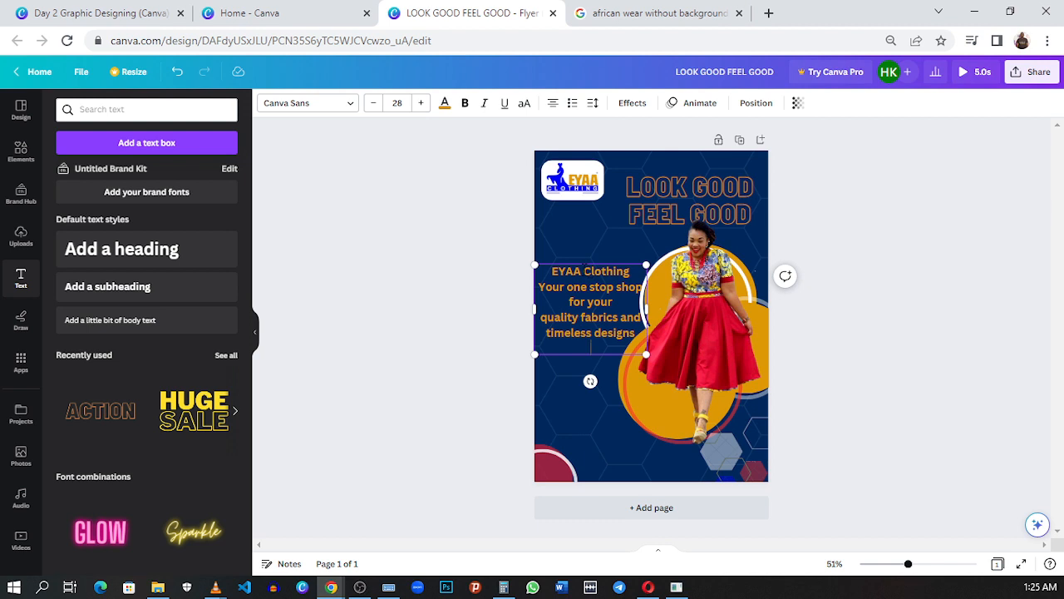
pyautogui.click(665, 342)
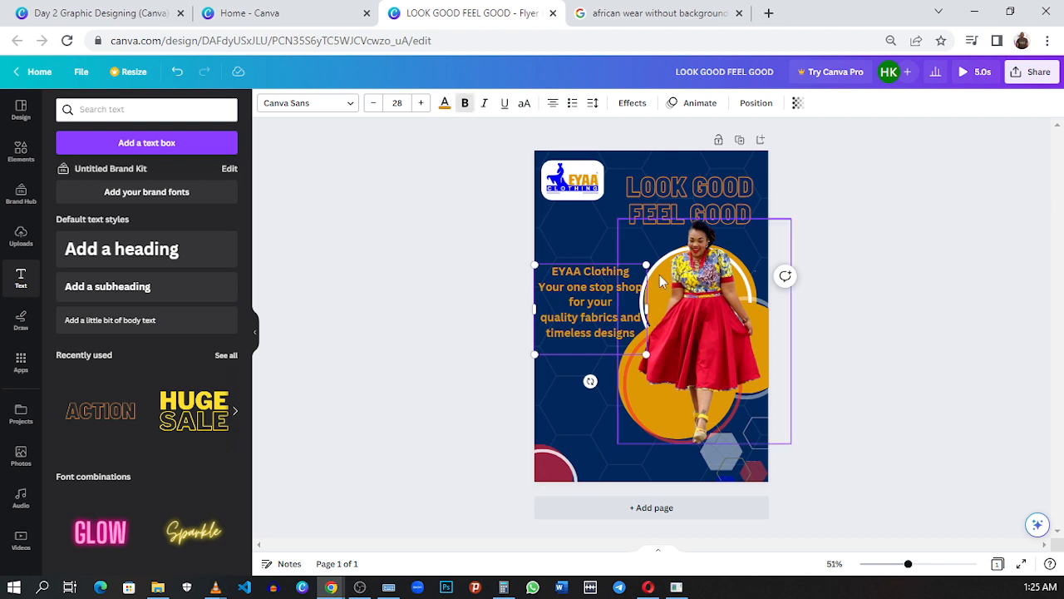
pyautogui.click(792, 321)
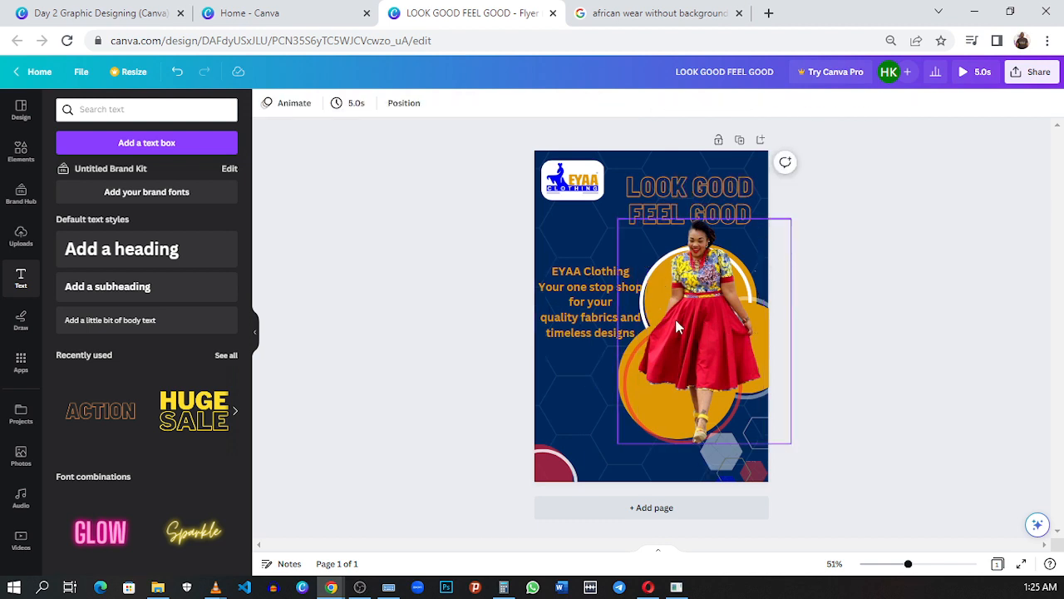
# Step: Compare the text block with the reference and recolour the lines from "Your one stop shop" to "timeless designs" white
pyautogui.click(570, 311)
pyautogui.click(99, 13)
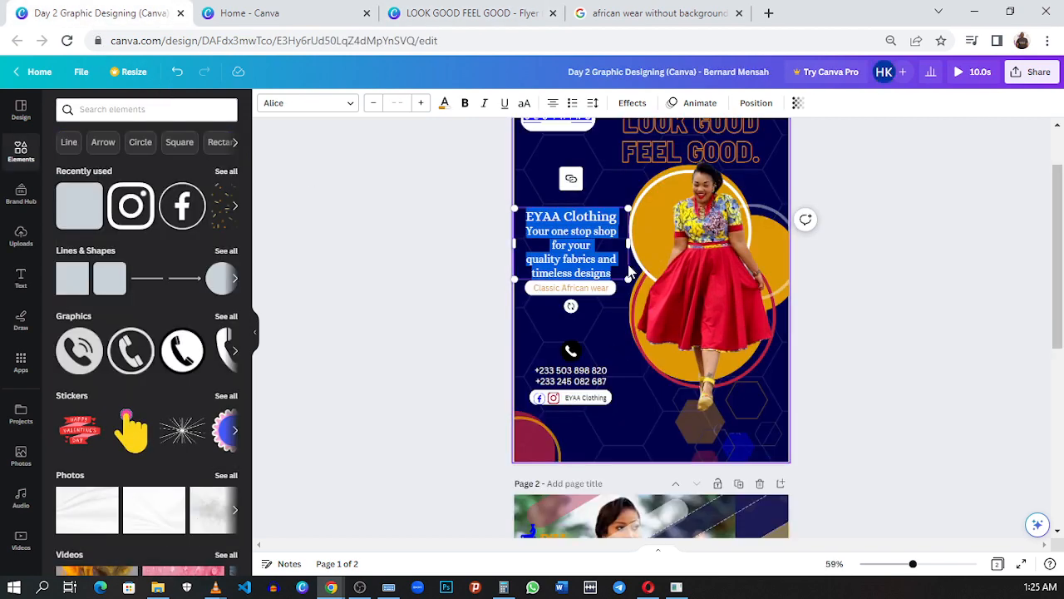
pyautogui.click(561, 219)
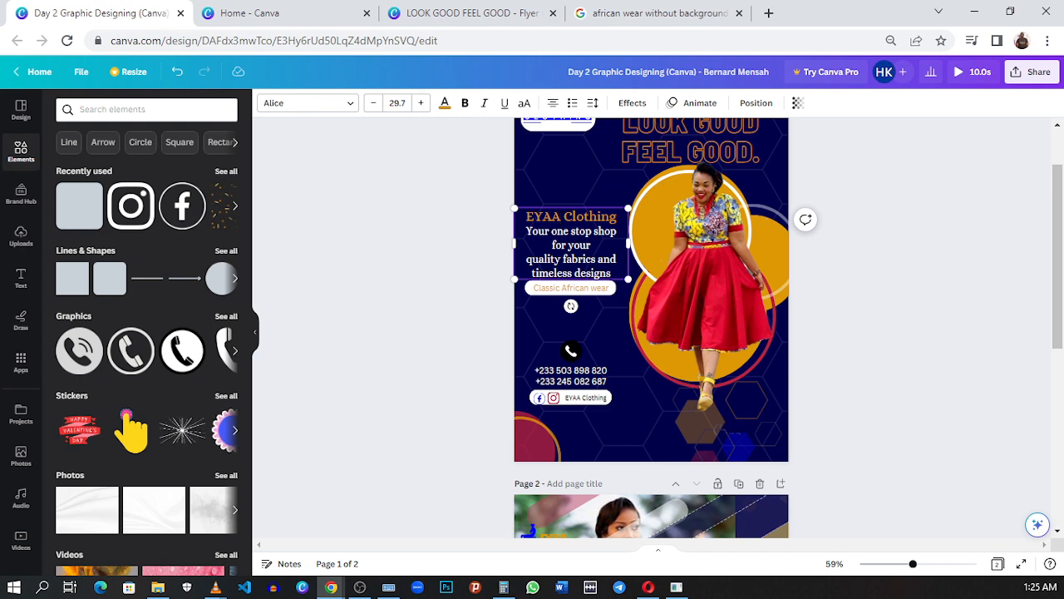
pyautogui.click(479, 13)
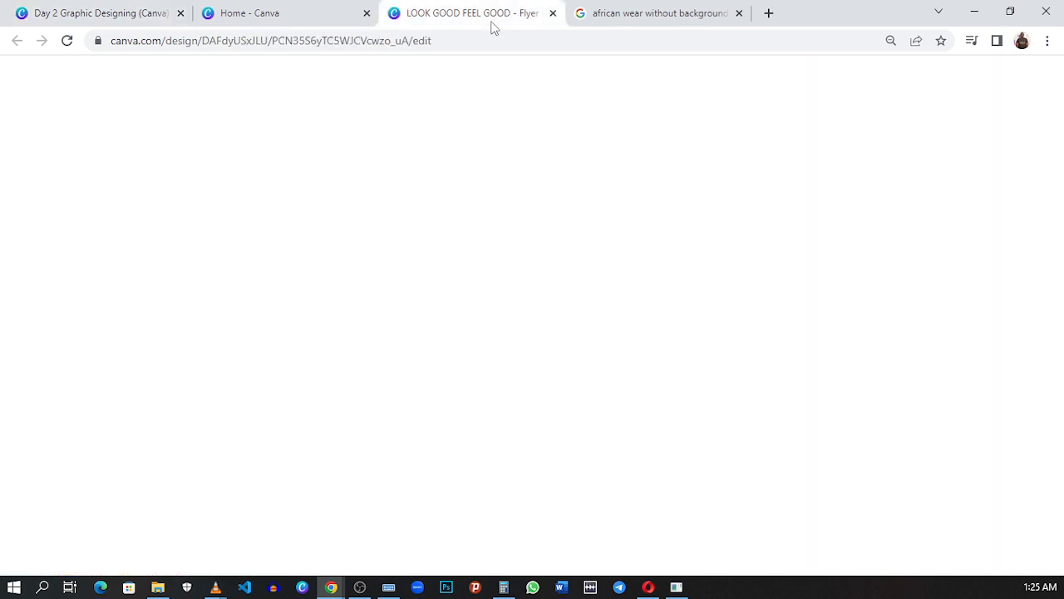
pyautogui.click(638, 333)
pyautogui.moveTo(639, 333); pyautogui.dragTo(539, 286)
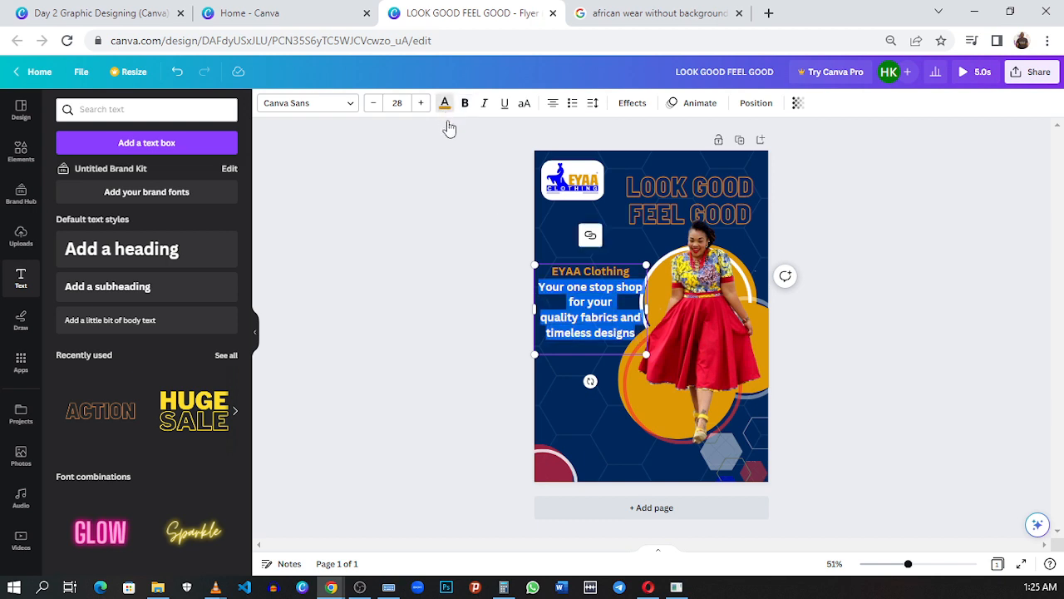
pyautogui.click(445, 112)
pyautogui.click(131, 205)
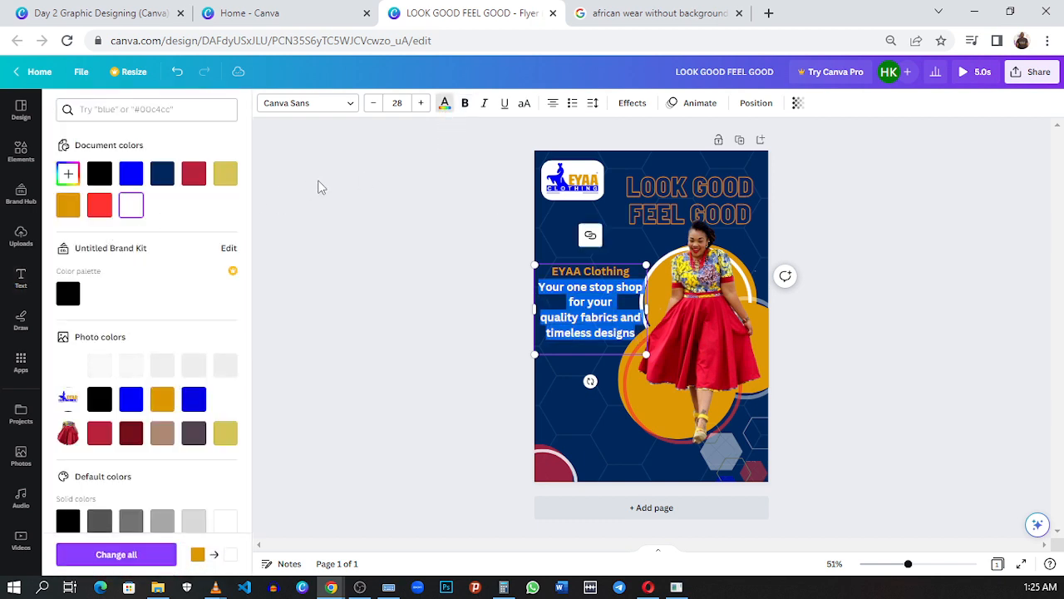
# Step: Set the font size of the white tagline lines under EYAA Clothing to 22
pyautogui.click(373, 103)
pyautogui.click(373, 103)
pyautogui.click(373, 103)
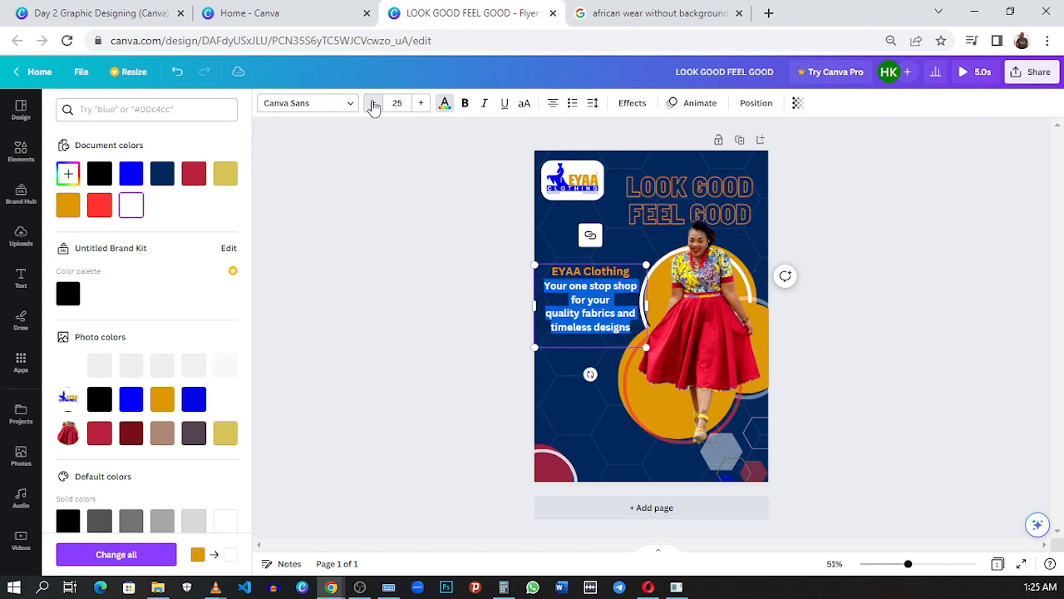
pyautogui.click(374, 103)
pyautogui.click(374, 103)
pyautogui.click(373, 103)
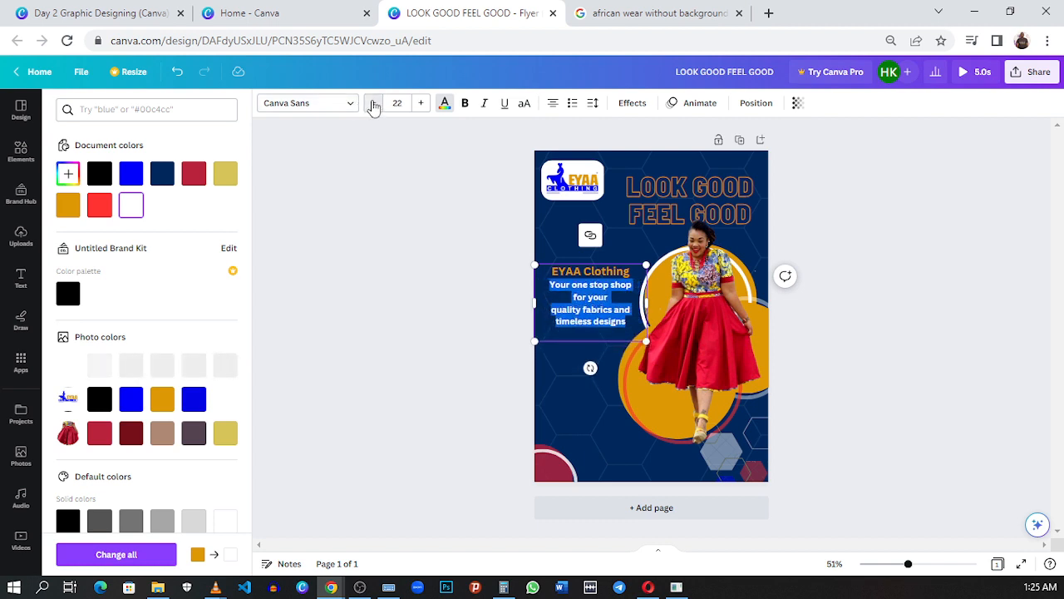
pyautogui.click(373, 103)
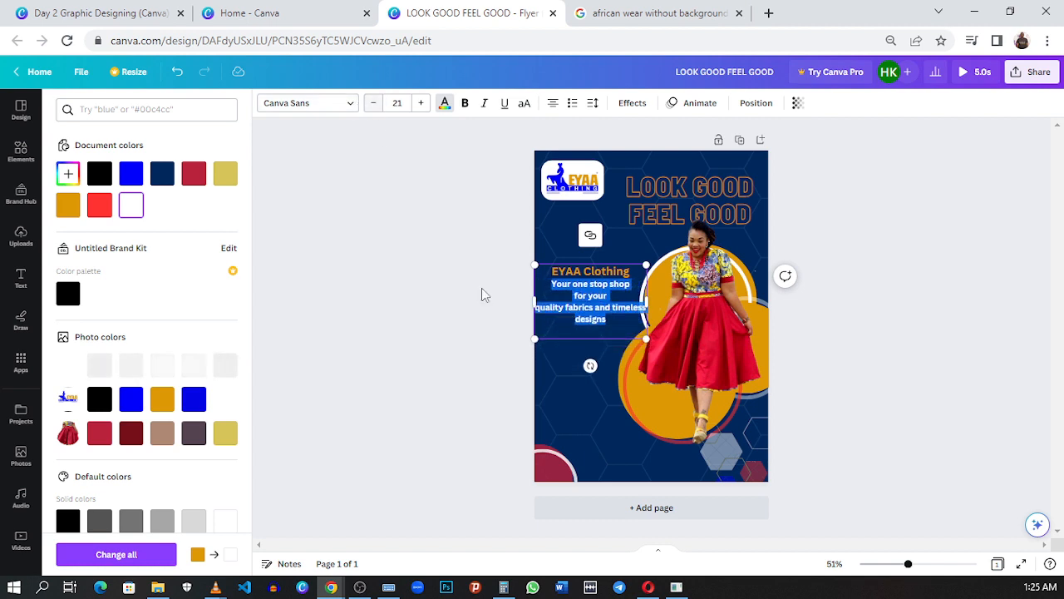
pyautogui.click(420, 106)
pyautogui.click(615, 330)
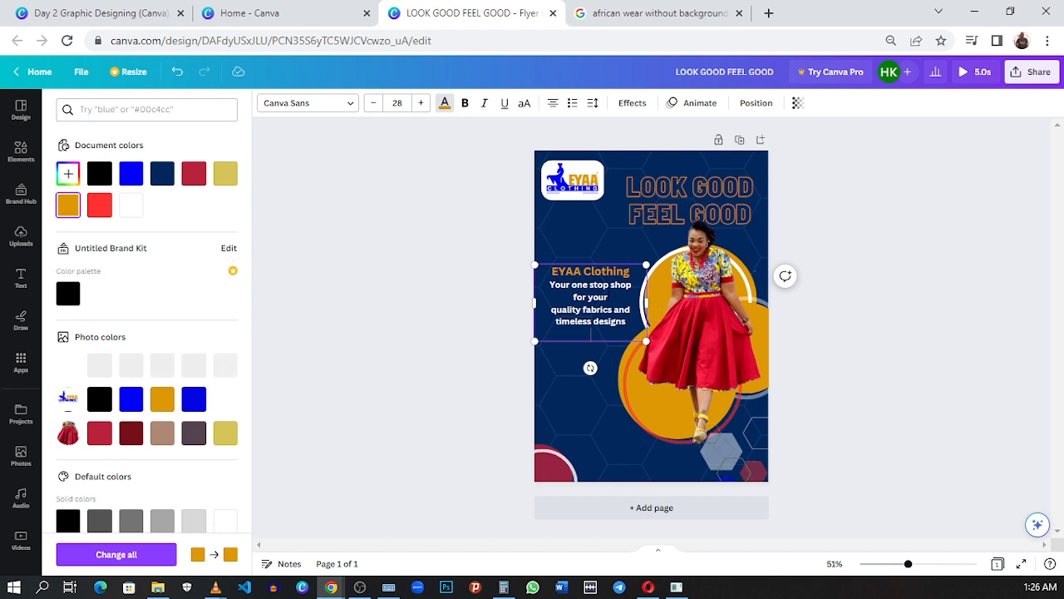
# Step: Reduce the line spacing of the tagline from "Your one stop shop" to "timeless designs" to 1.22
pyautogui.hotkey('shift', 'Up')
pyautogui.click(608, 297)
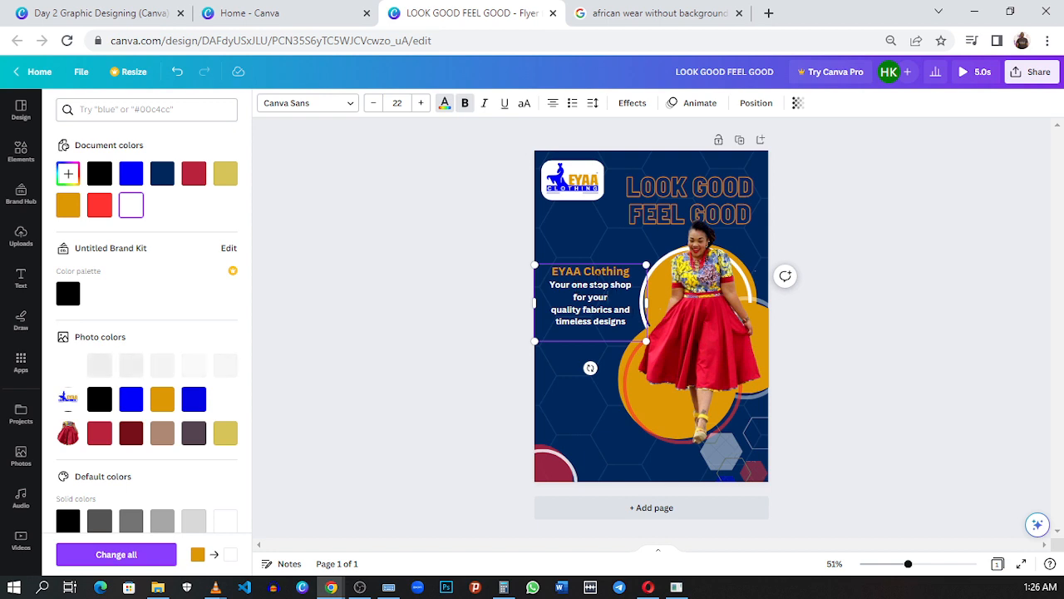
pyautogui.moveTo(566, 284)
pyautogui.mouseDown()
pyautogui.moveTo(605, 285)
pyautogui.moveTo(609, 297)
pyautogui.moveTo(602, 308)
pyautogui.moveTo(549, 283)
pyautogui.mouseUp()
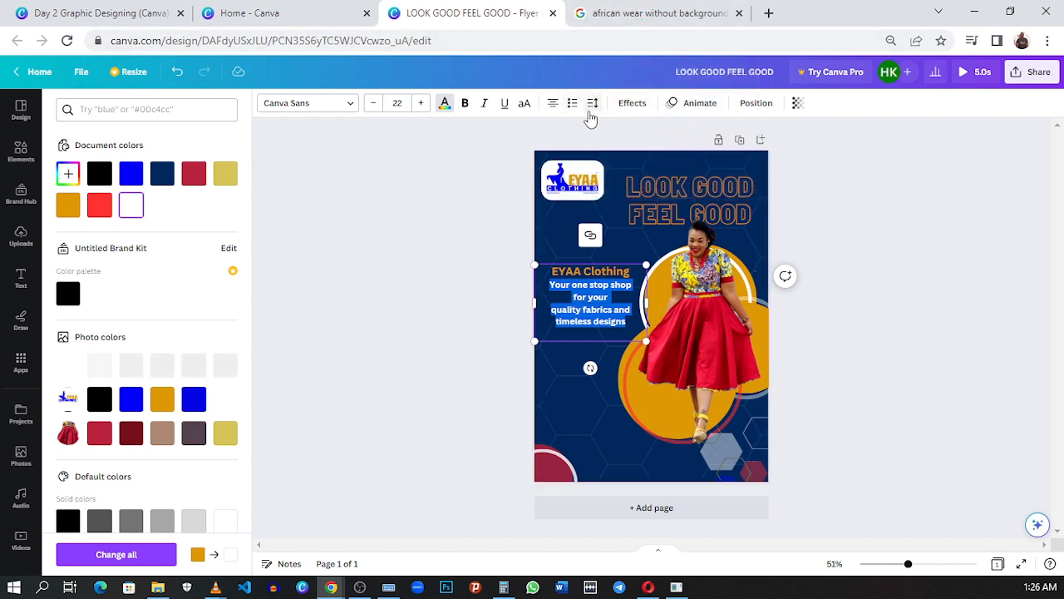
pyautogui.click(593, 102)
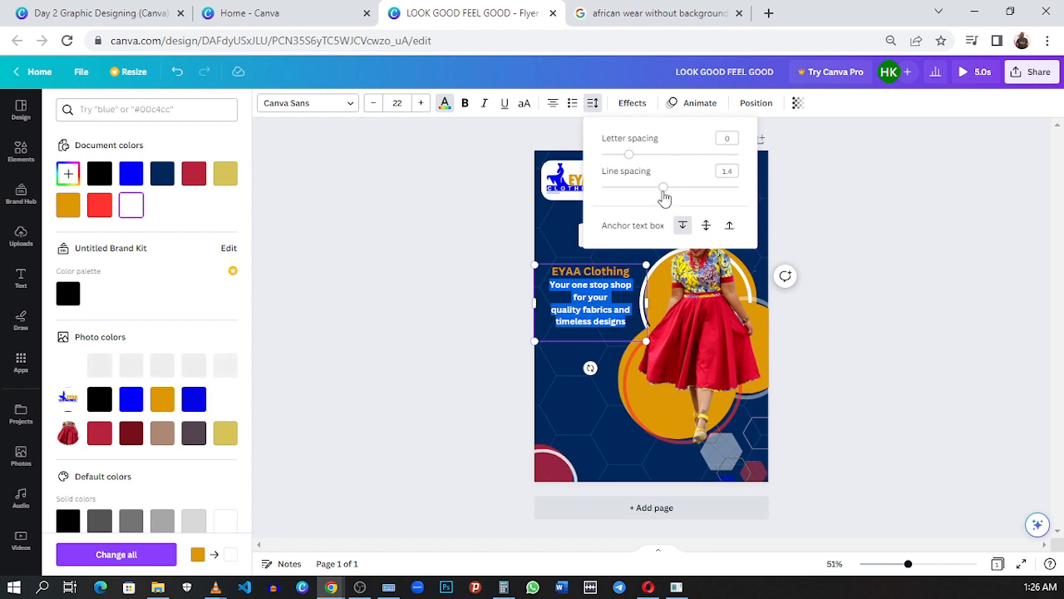
pyautogui.moveTo(663, 186); pyautogui.dragTo(652, 191)
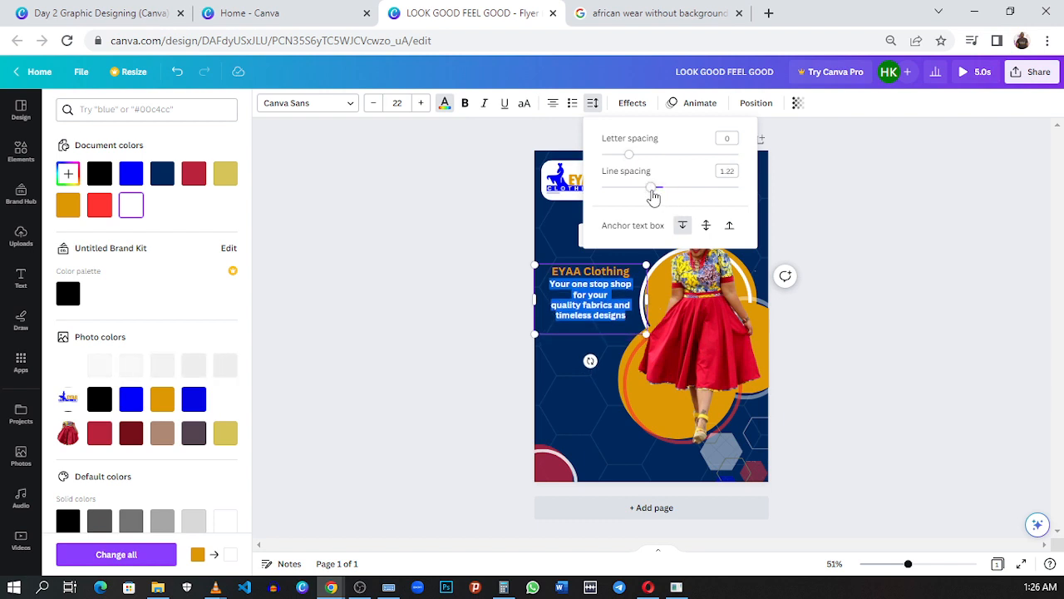
pyautogui.click(635, 394)
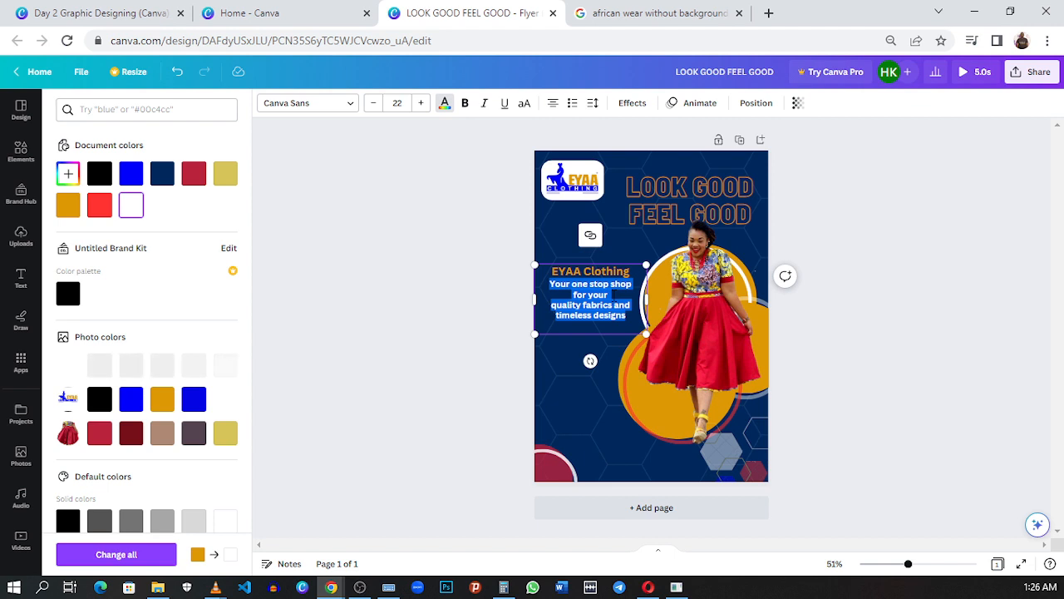
pyautogui.click(618, 316)
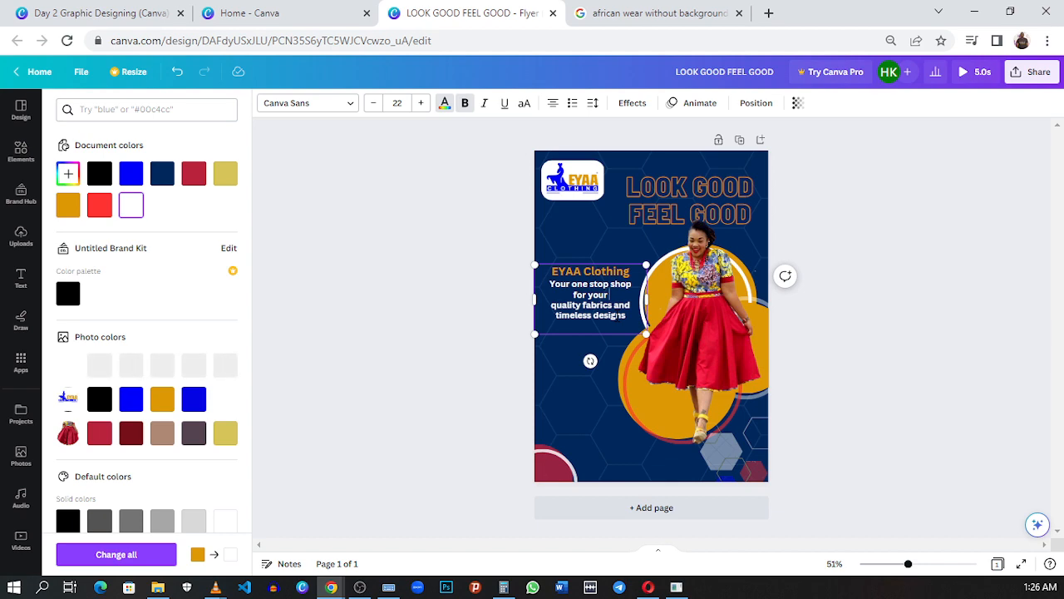
# Step: Examine the "Classic African wear" label in the reference flyer and bring up the recently used shapes in the LOOK GOOD FEEL GOOD flyer
pyautogui.click(88, 12)
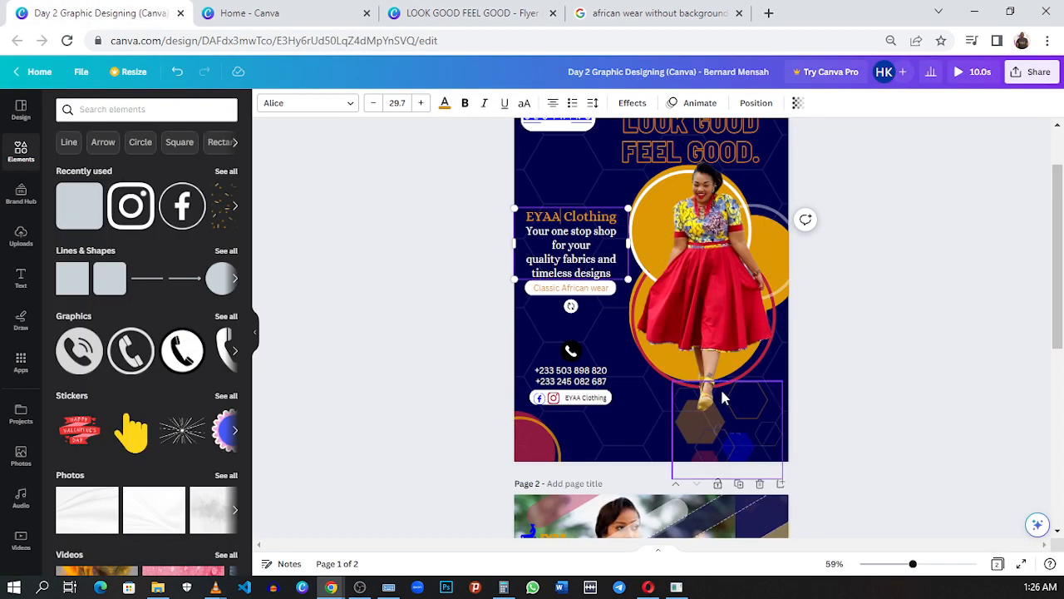
pyautogui.doubleClick(580, 289)
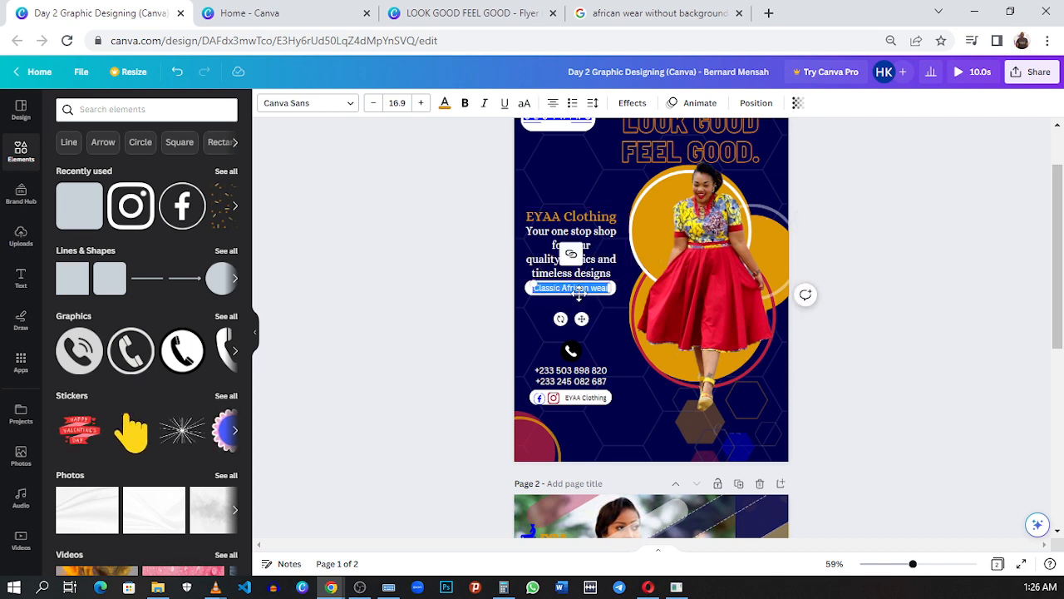
pyautogui.click(605, 302)
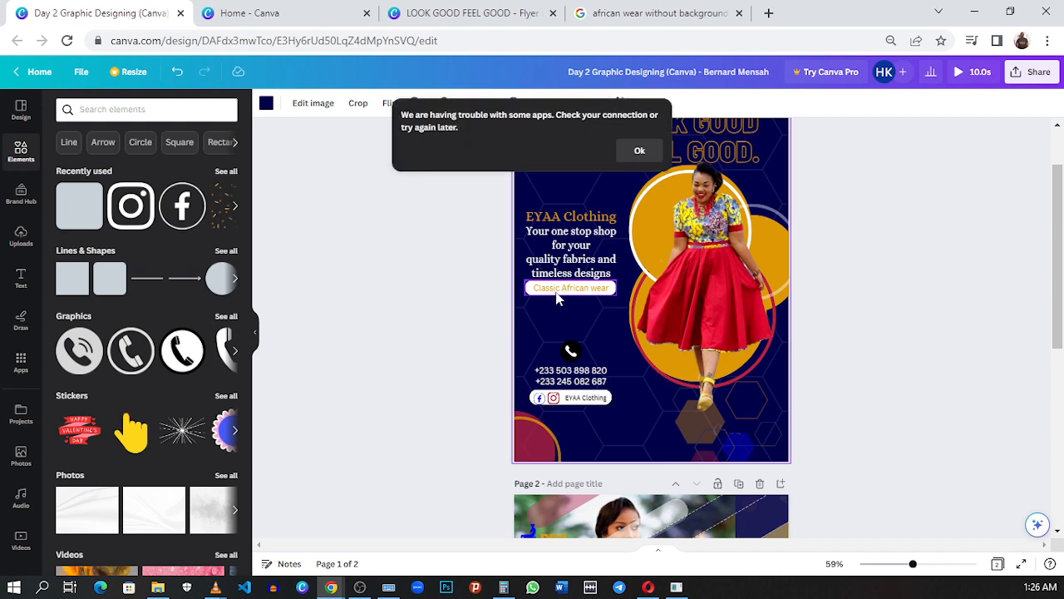
pyautogui.click(470, 12)
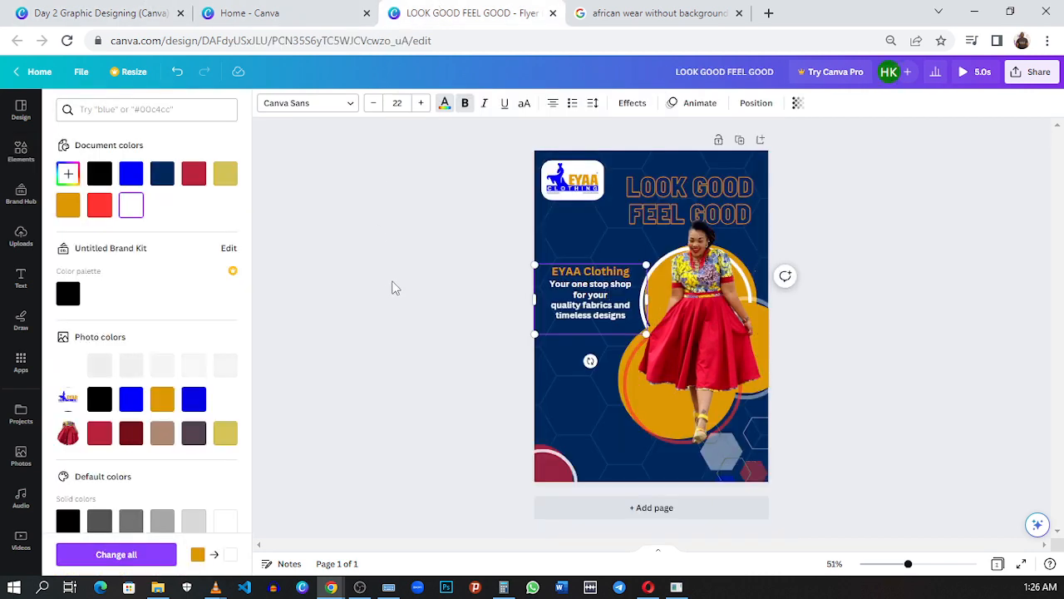
pyautogui.click(20, 151)
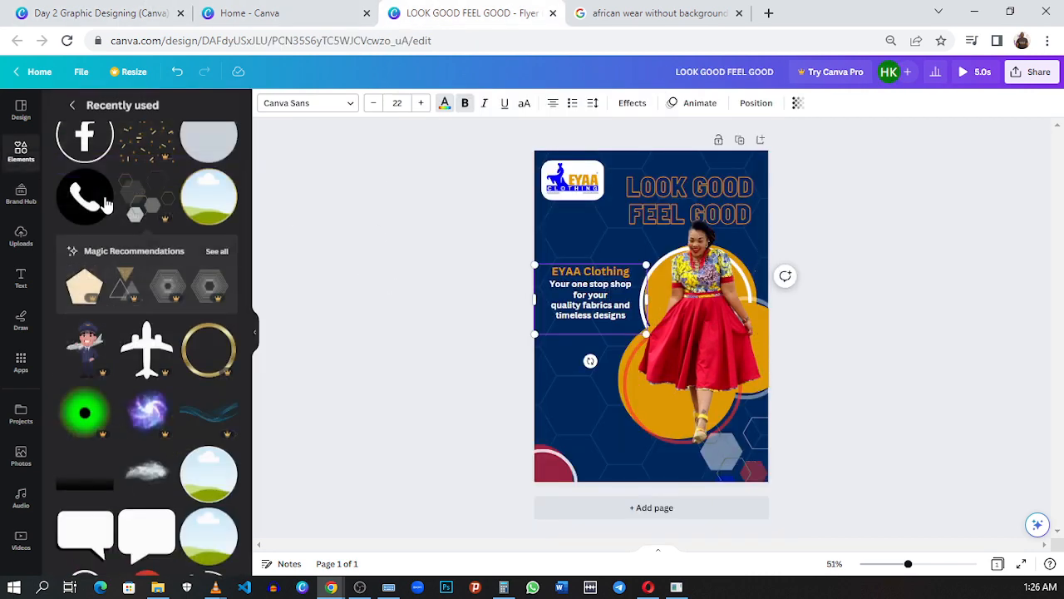
pyautogui.scroll(2, 138, 194)
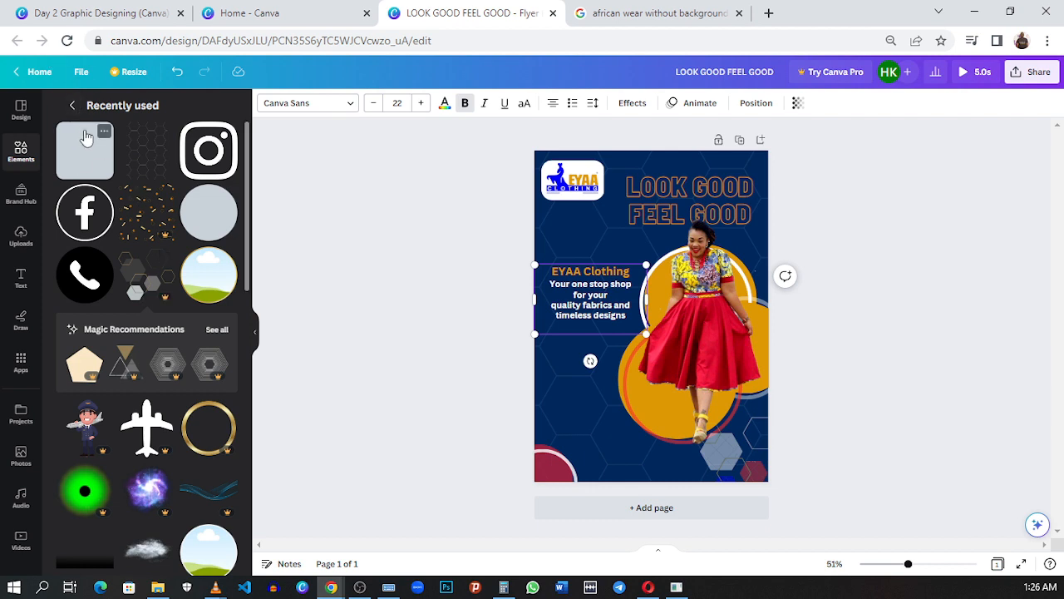
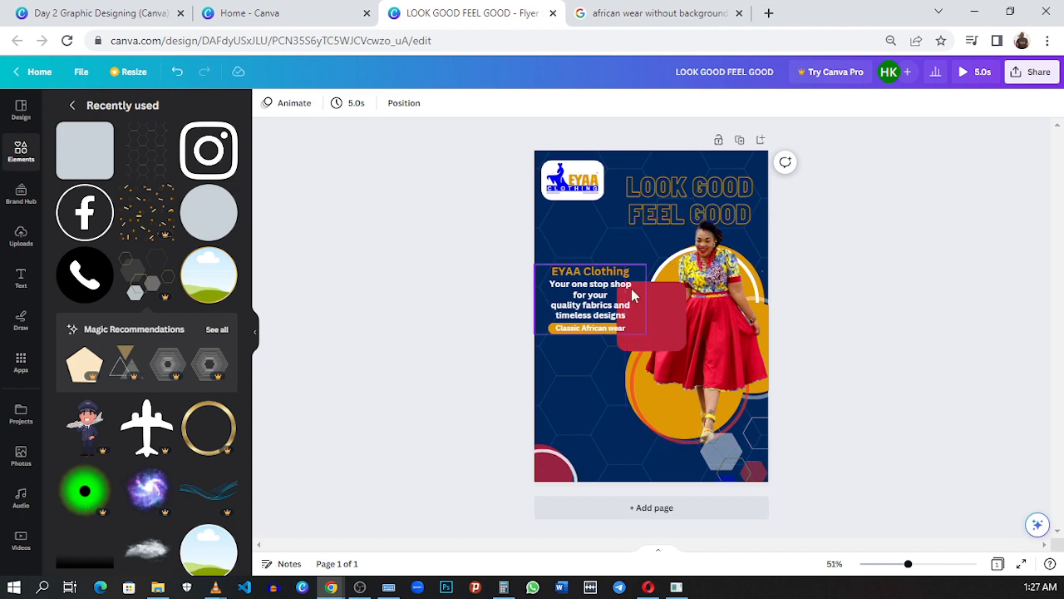
# Step: Flatten the red rounded square into a narrow bar above the lower-left corner circle and recolour it white
pyautogui.moveTo(673, 311); pyautogui.dragTo(613, 420)
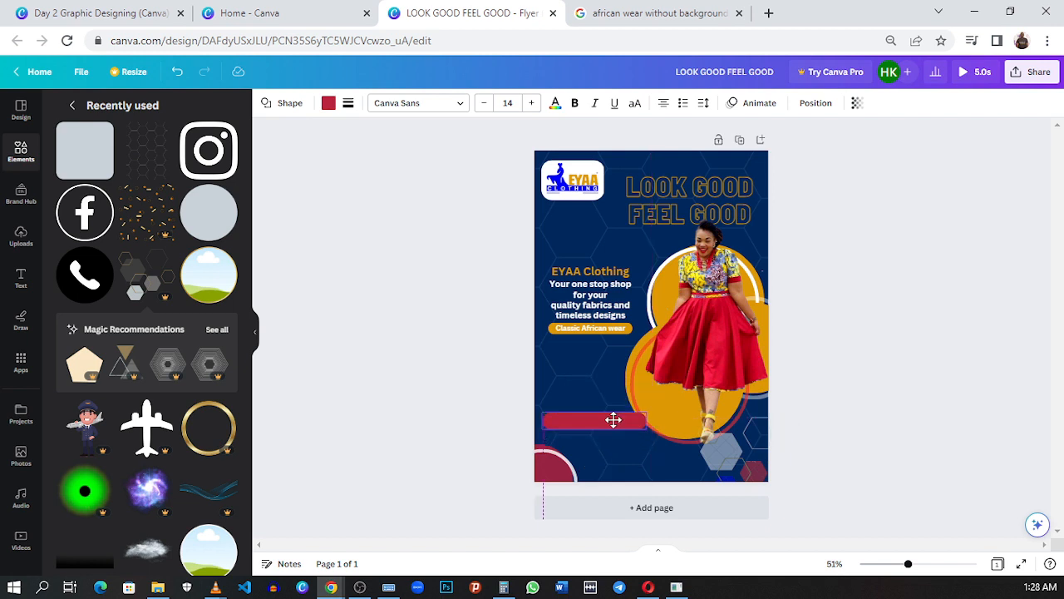
pyautogui.moveTo(613, 419); pyautogui.dragTo(613, 419)
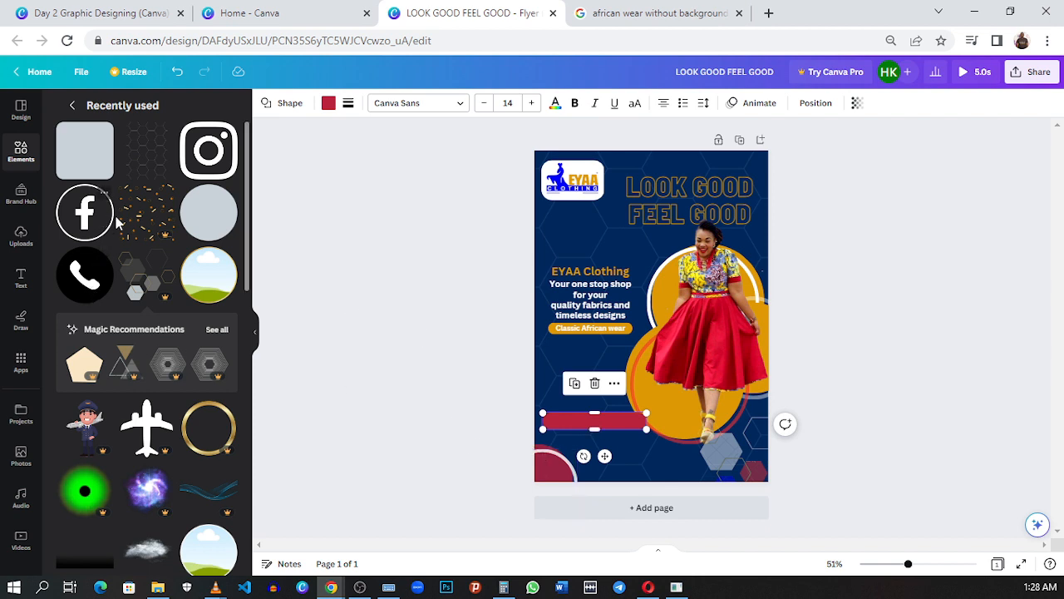
pyautogui.click(72, 109)
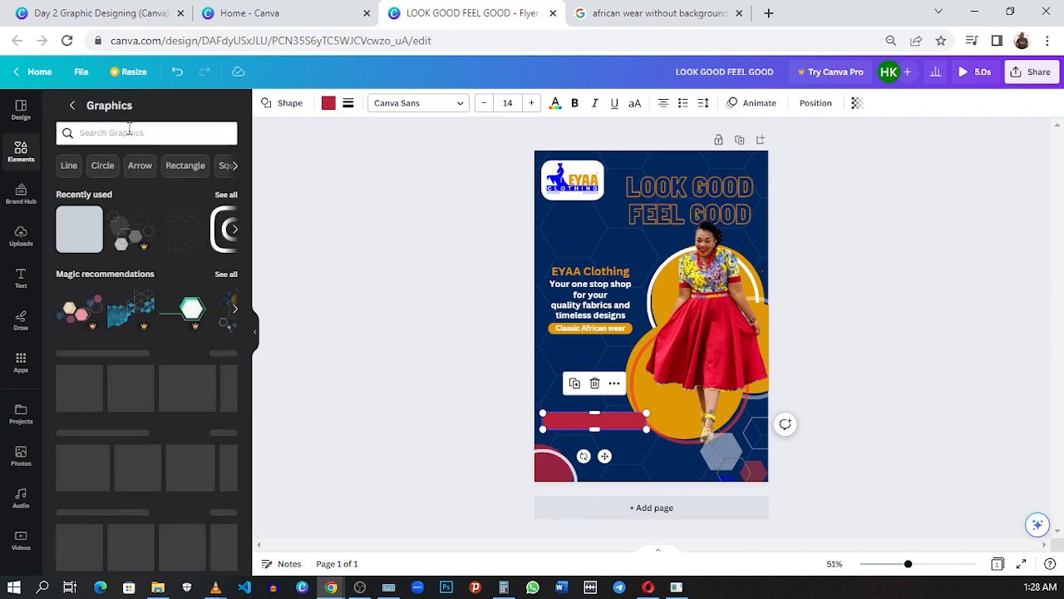
pyautogui.click(129, 133)
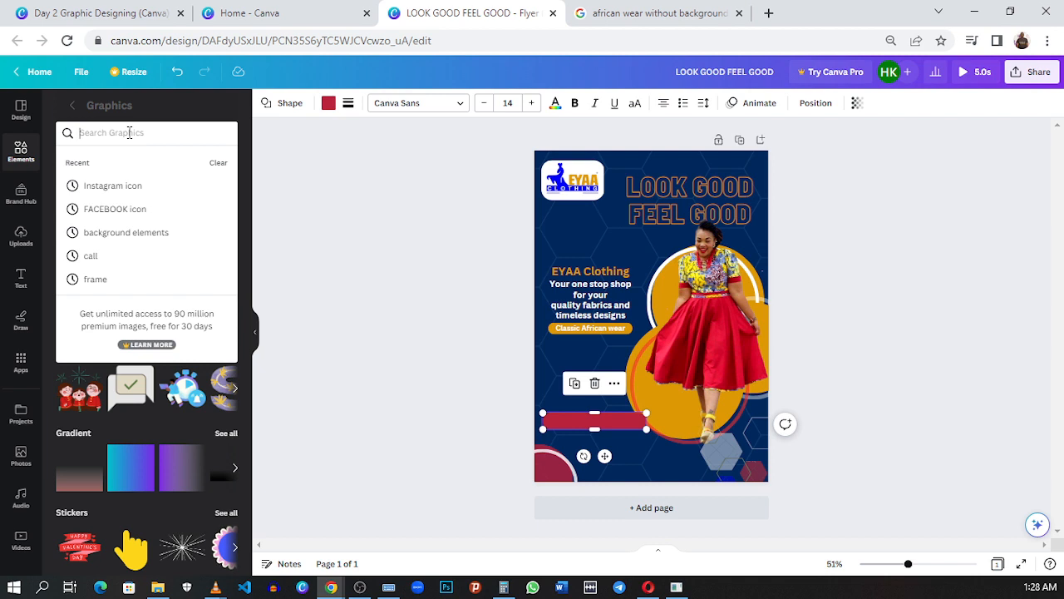
pyautogui.click(171, 209)
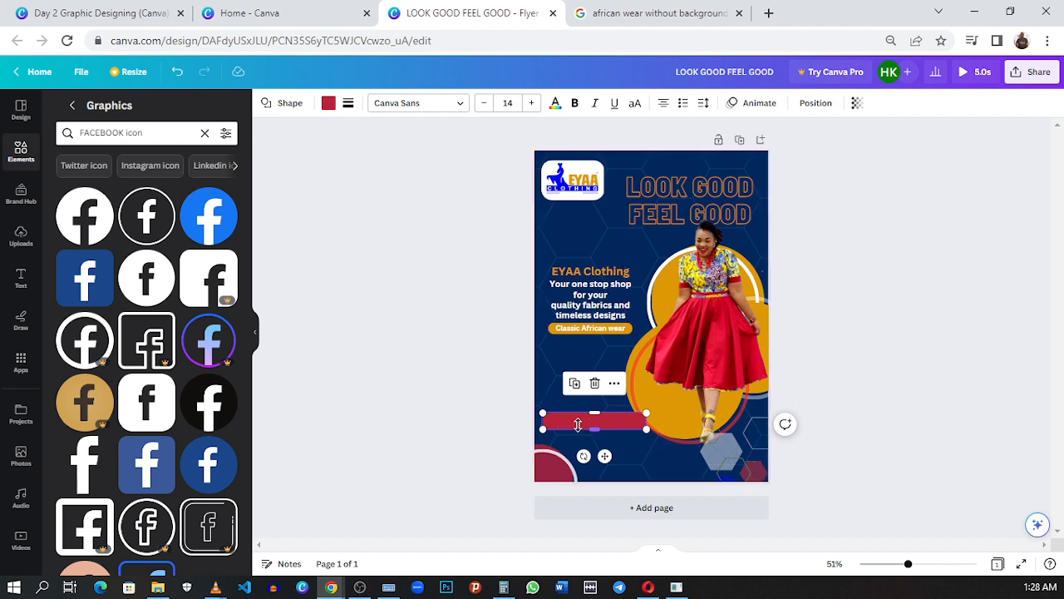
pyautogui.click(328, 103)
pyautogui.click(162, 205)
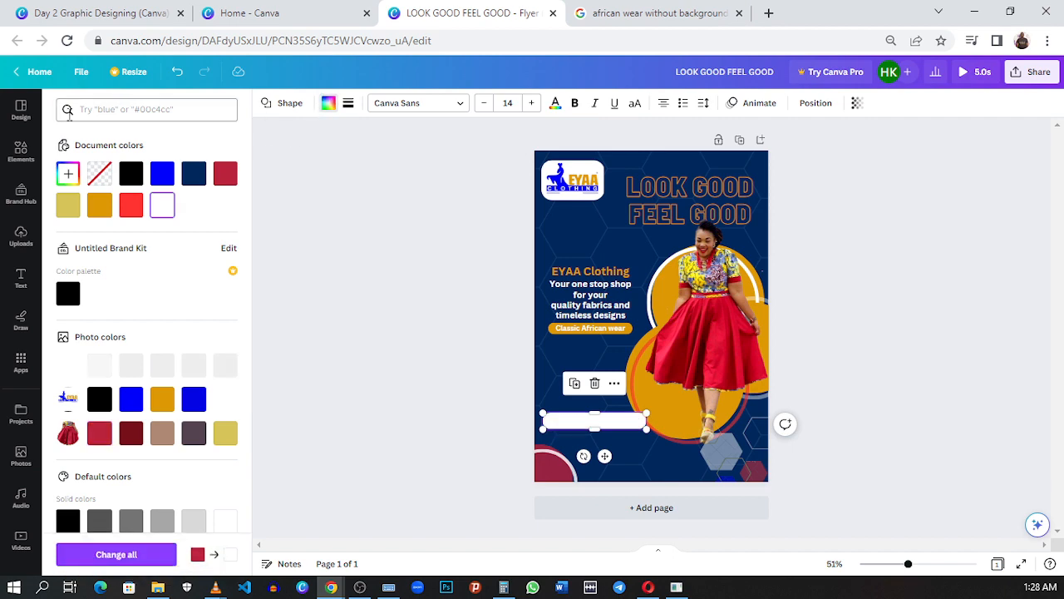
# Step: Search the element graphics for "FACEBOOK icon" and add the round blue Facebook logo to the flyer
pyautogui.click(32, 166)
pyautogui.click(32, 166)
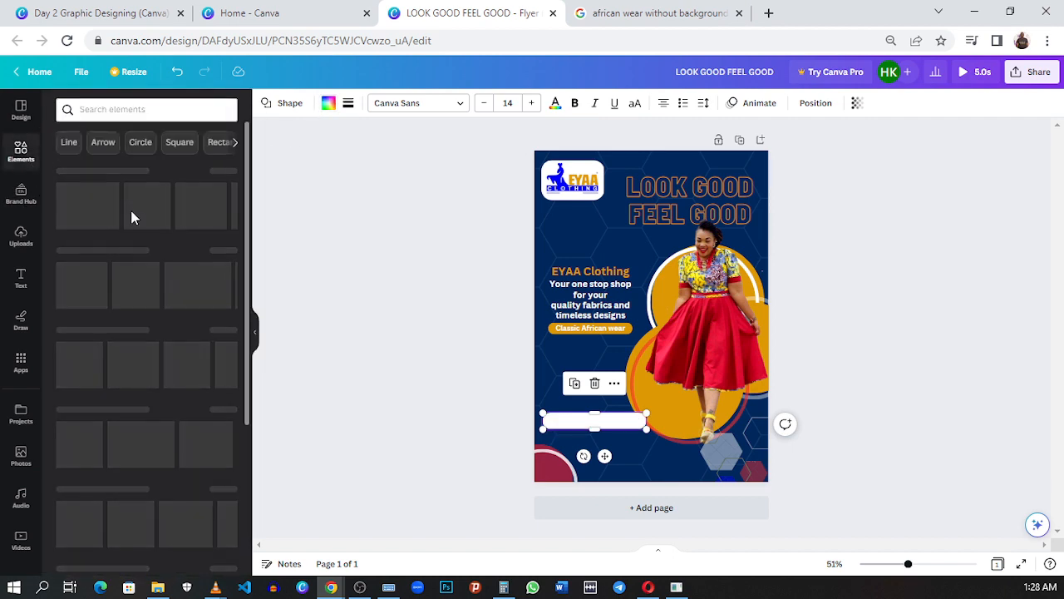
pyautogui.click(107, 111)
pyautogui.click(123, 164)
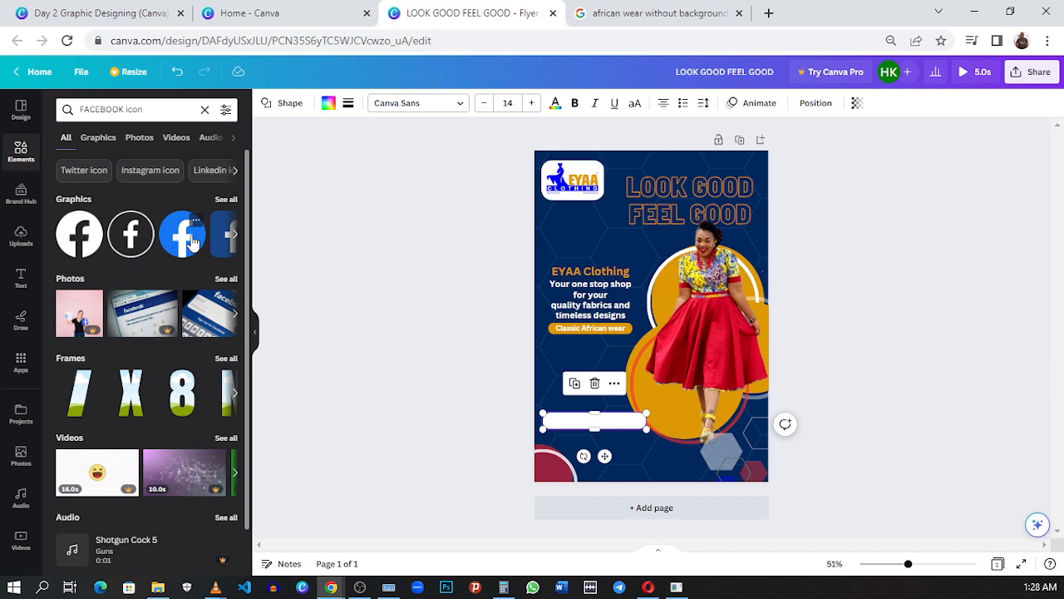
pyautogui.click(225, 199)
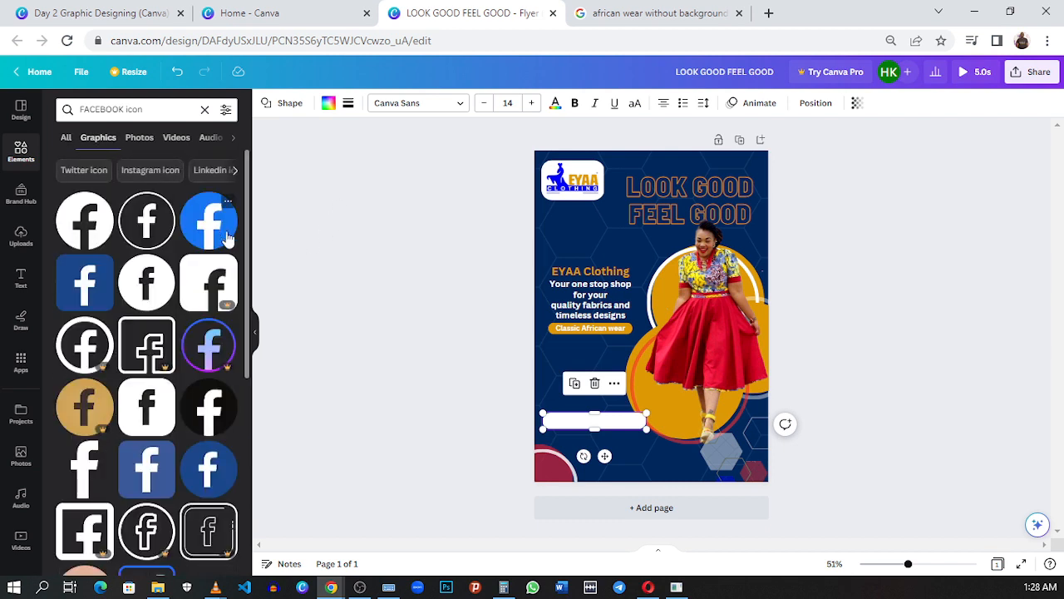
pyautogui.click(212, 225)
# Step: Shrink the Facebook icon to fit within the white bar's height and place it near the bar's left end
pyautogui.moveTo(661, 335); pyautogui.dragTo(586, 394)
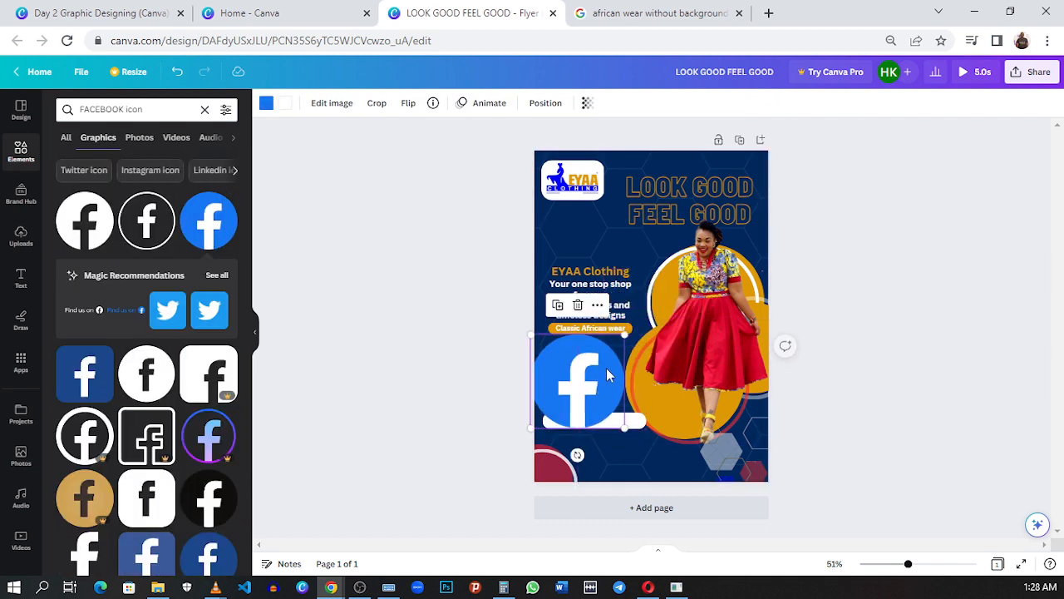
pyautogui.moveTo(623, 338); pyautogui.dragTo(570, 456)
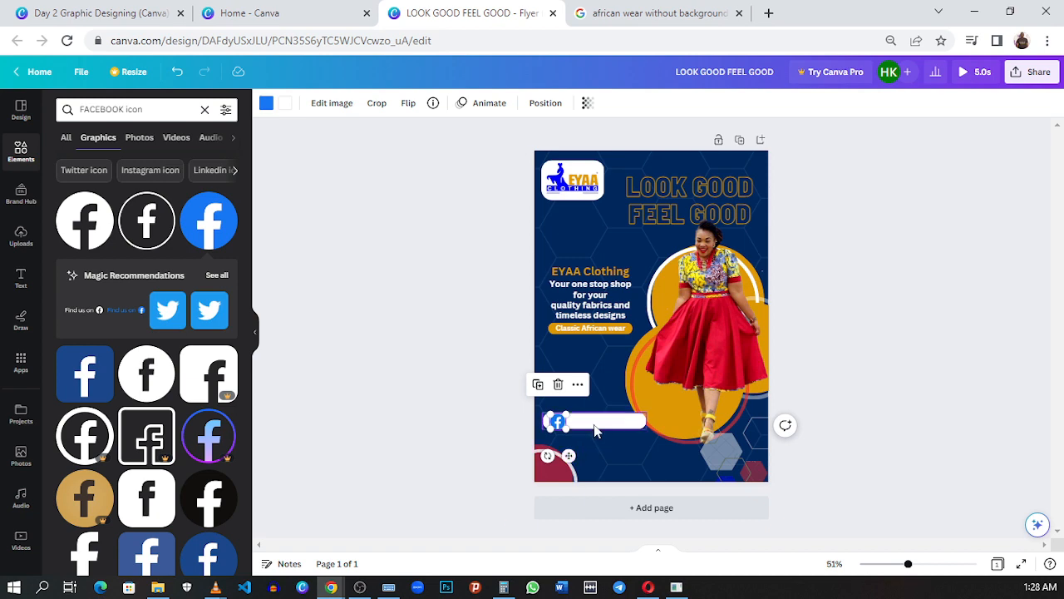
pyautogui.scroll(5, 587, 432)
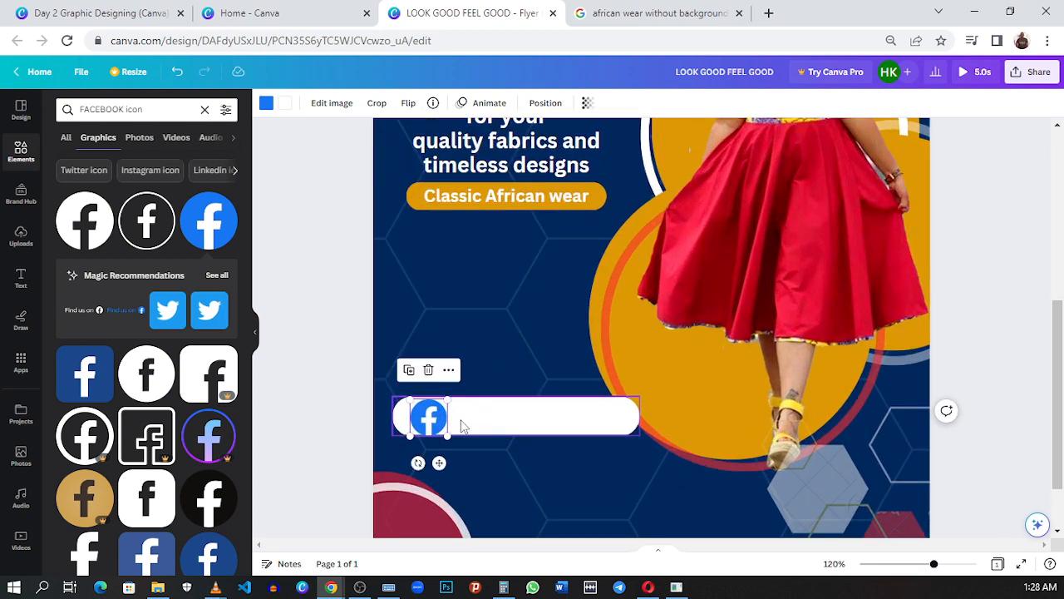
pyautogui.moveTo(447, 434); pyautogui.dragTo(426, 415)
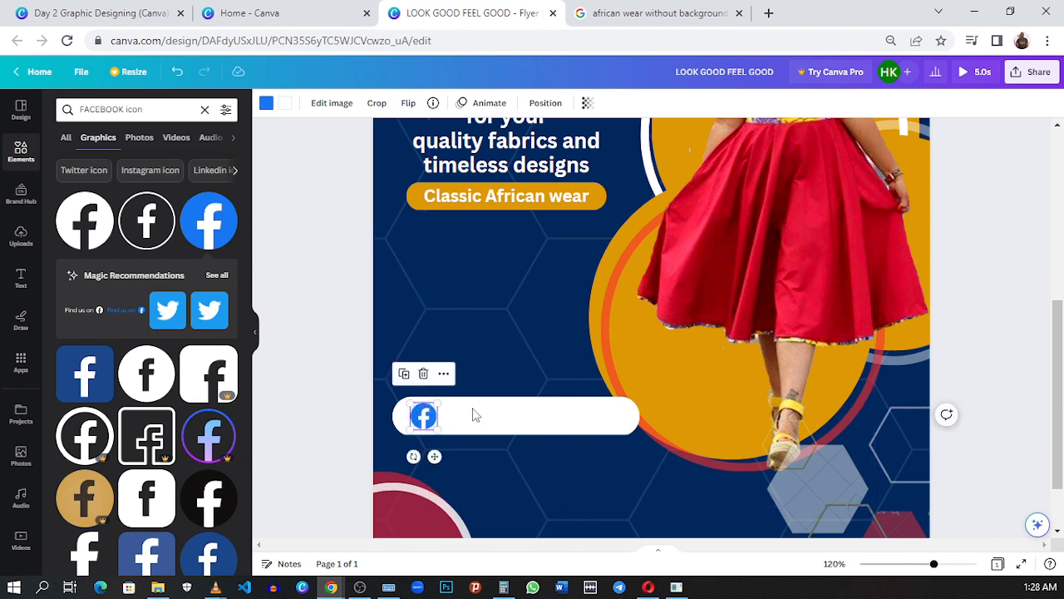
# Step: Check the transparency setting of the hexagon background pattern and inspect the coloured hexagon cluster in the lower-right corner
pyautogui.click(514, 343)
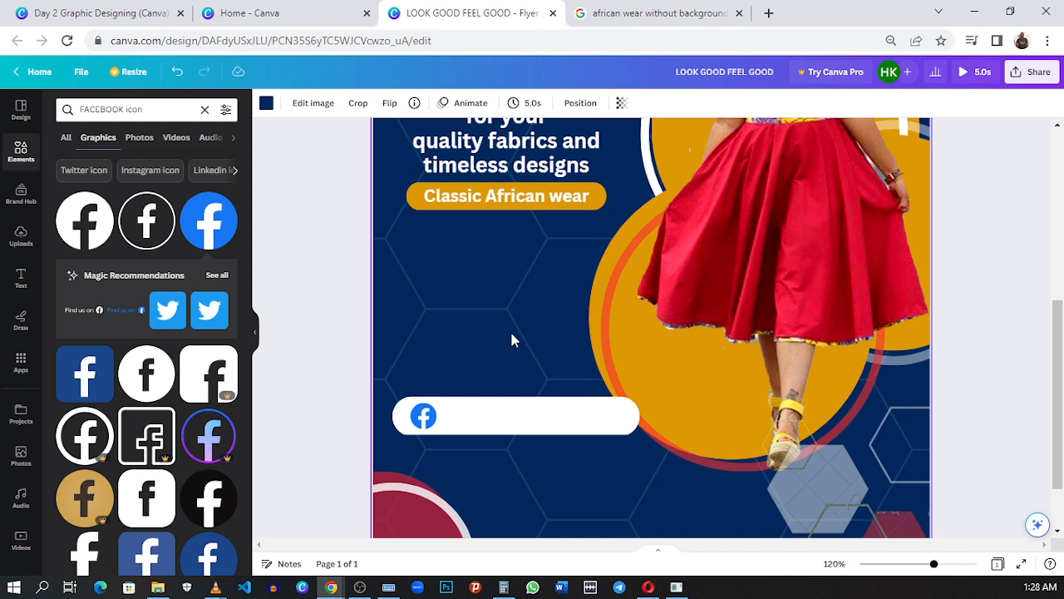
pyautogui.scroll(-2, 523, 328)
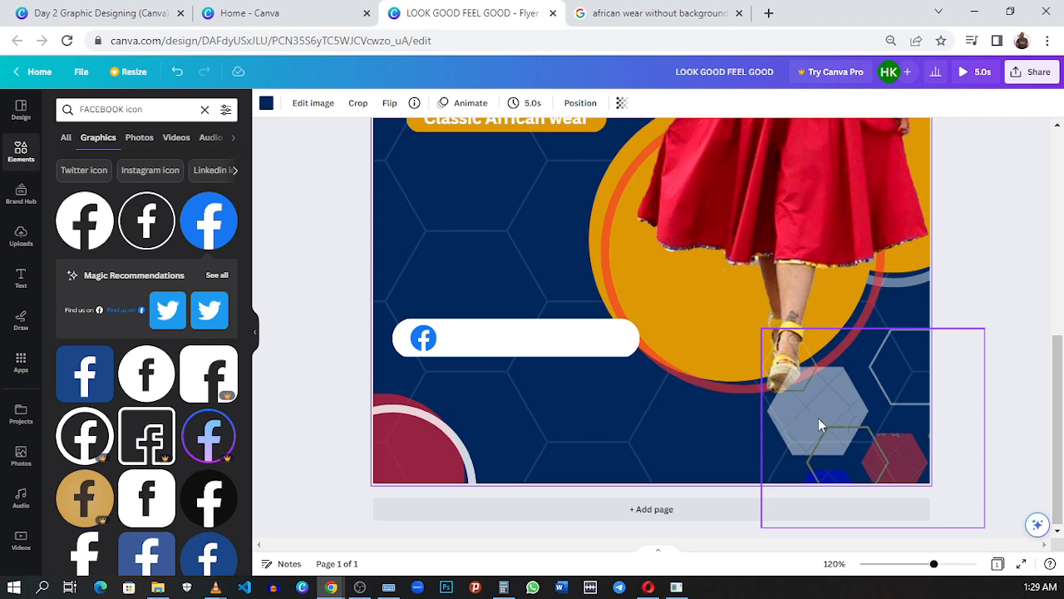
pyautogui.click(622, 105)
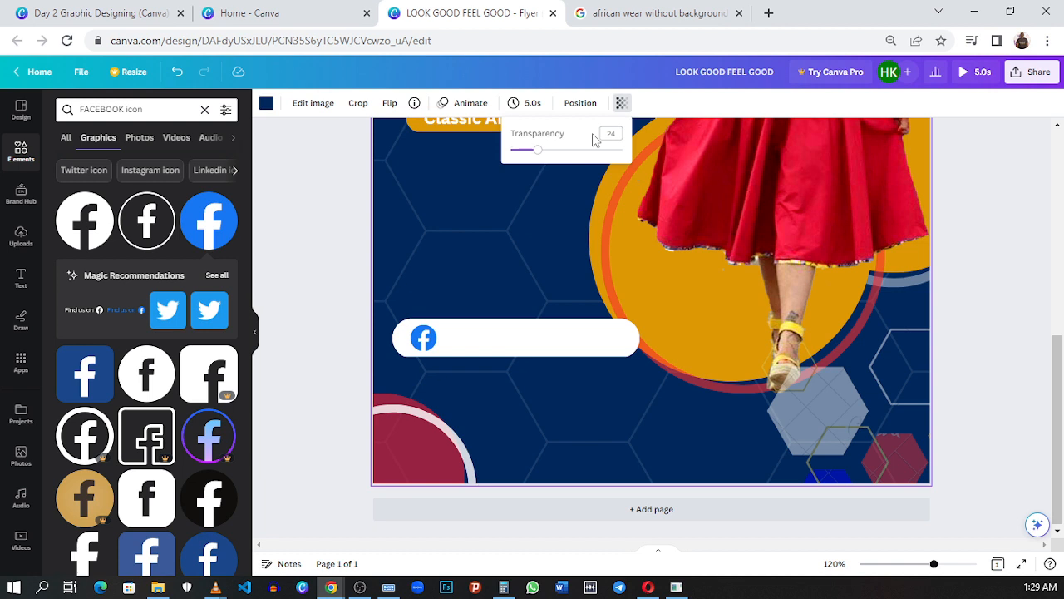
pyautogui.click(869, 444)
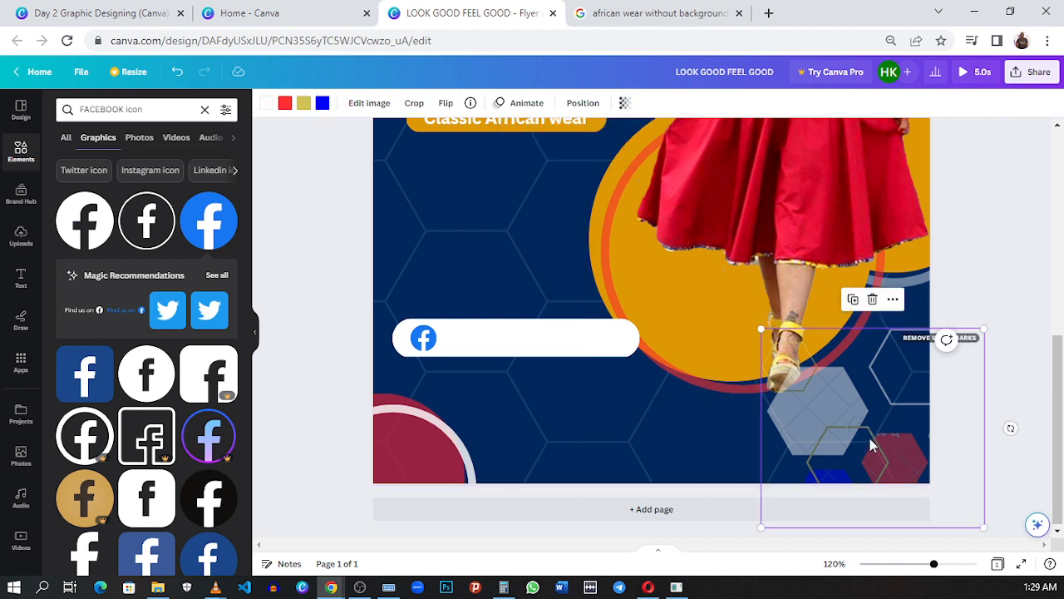
pyautogui.click(1028, 384)
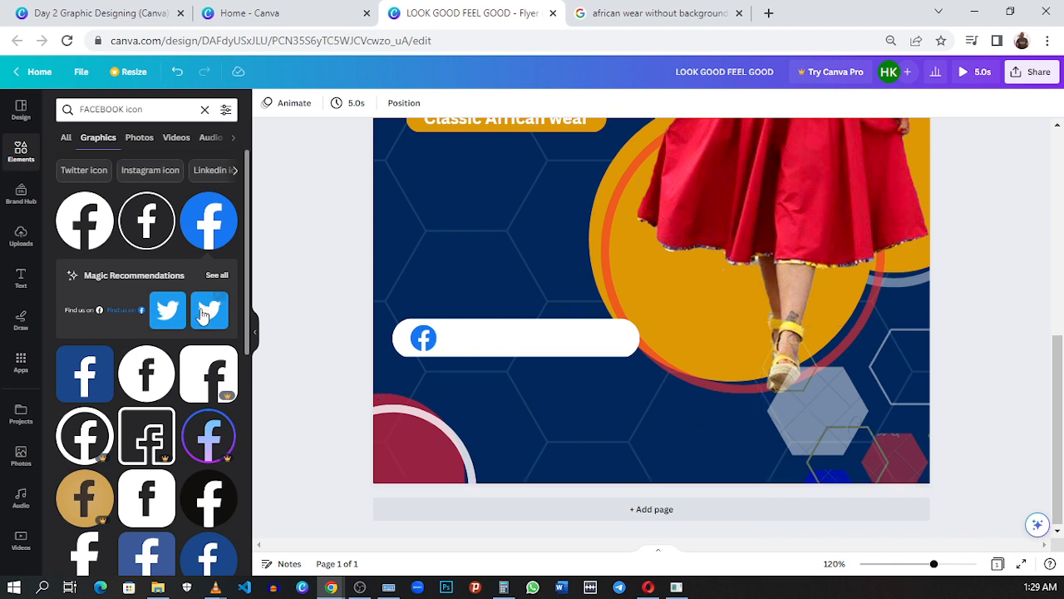
# Step: Replace the Facebook search with "Instagram icon" and add the multicoloured gradient Instagram logo to the flyer
pyautogui.click(168, 114)
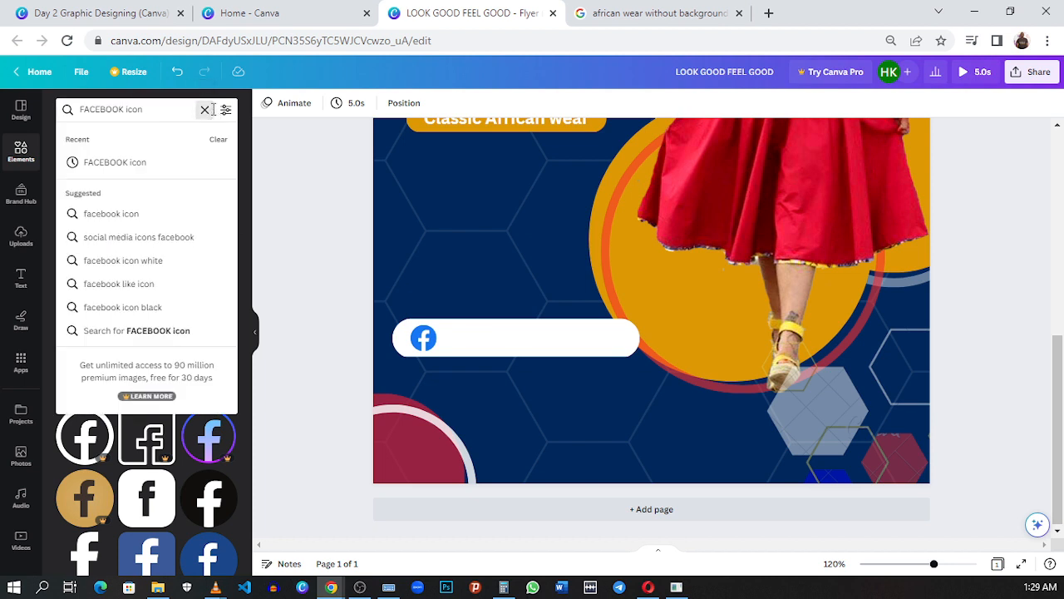
pyautogui.click(205, 109)
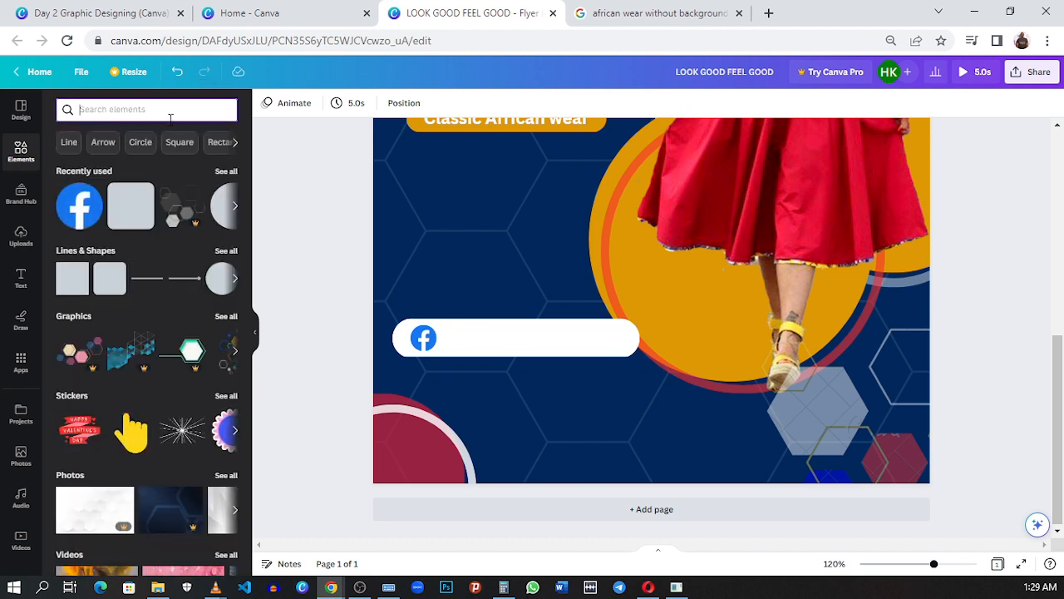
pyautogui.write('In')
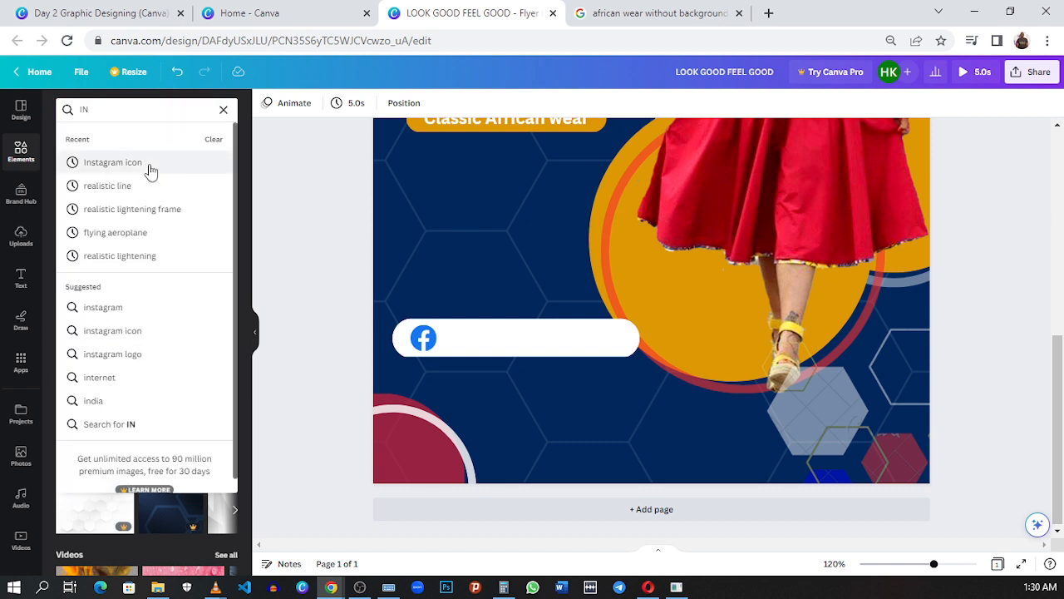
pyautogui.click(148, 163)
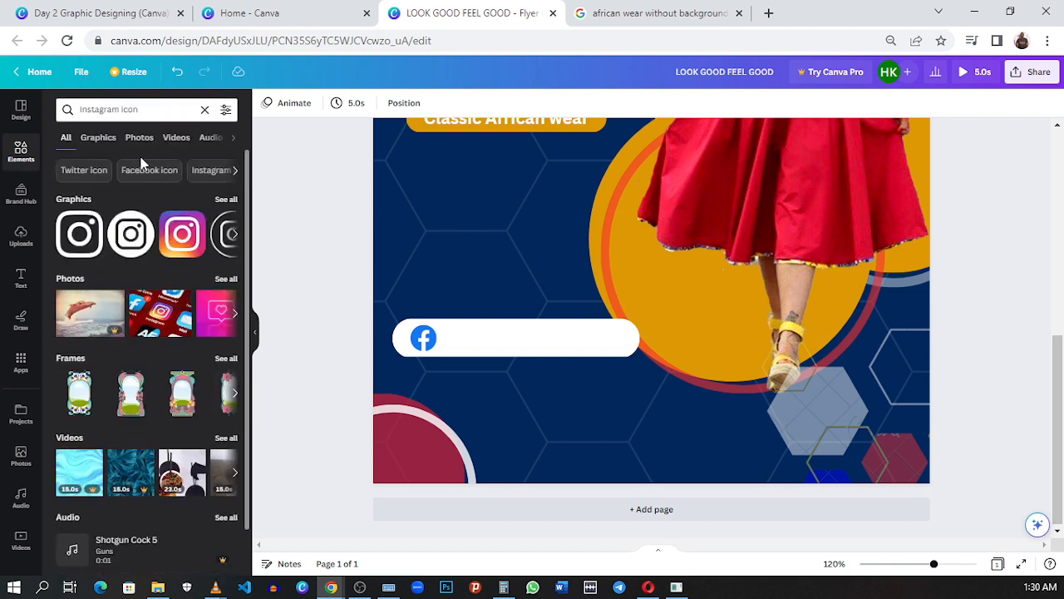
pyautogui.click(182, 240)
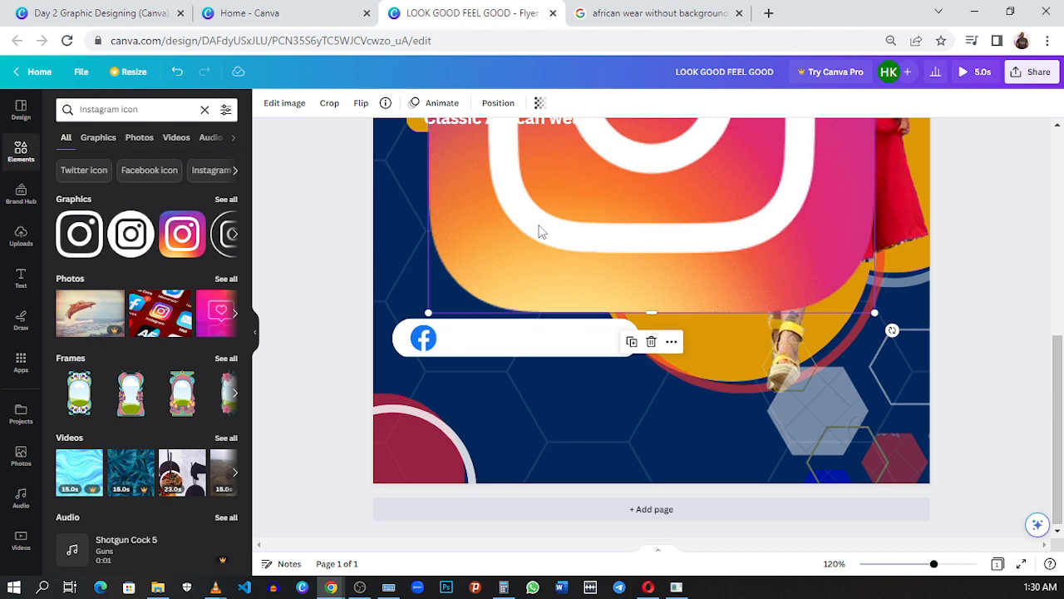
# Step: Move the oversized Instagram icon down to the white bar and shrink it to roughly the Facebook icon's size
pyautogui.moveTo(539, 231); pyautogui.dragTo(541, 343)
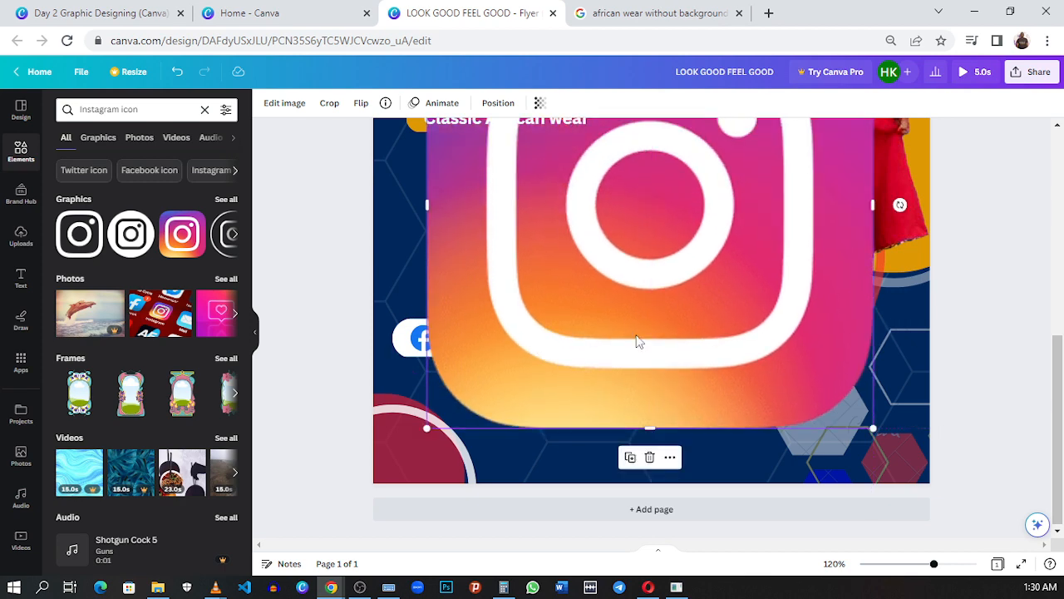
pyautogui.scroll(-3, 667, 368)
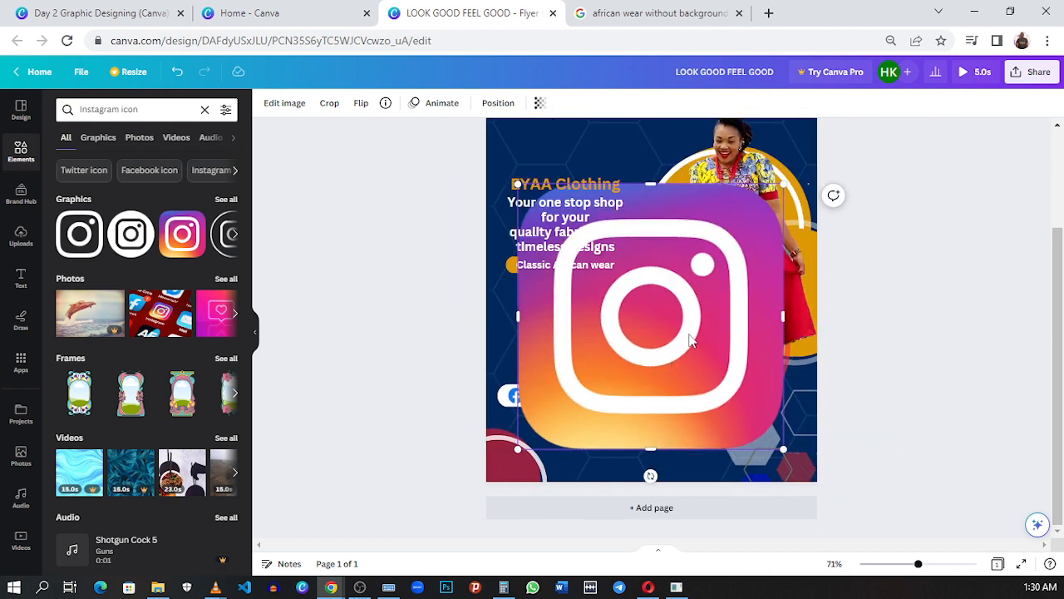
pyautogui.moveTo(793, 192); pyautogui.dragTo(574, 392)
pyautogui.scroll(2, 594, 411)
pyautogui.scroll(3, 596, 422)
pyautogui.scroll(-1, 596, 422)
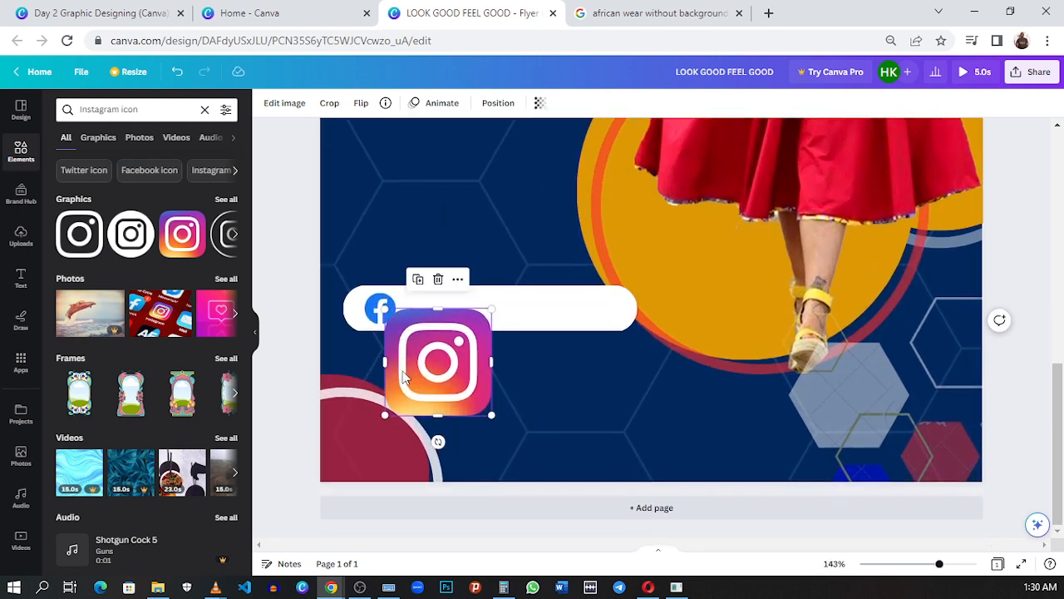
pyautogui.moveTo(437, 434); pyautogui.dragTo(466, 300)
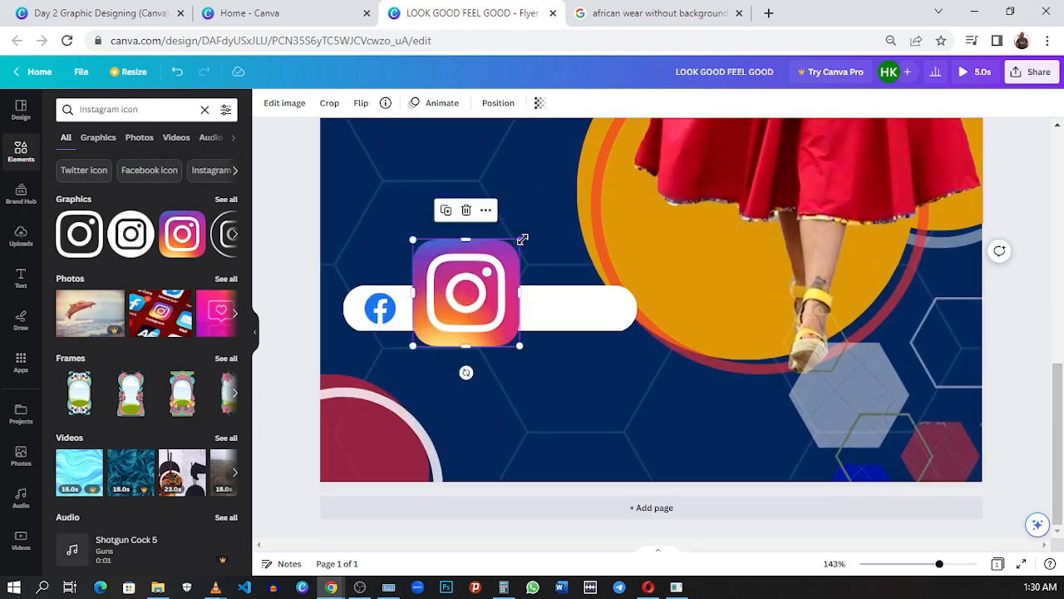
pyautogui.moveTo(522, 240); pyautogui.dragTo(465, 344)
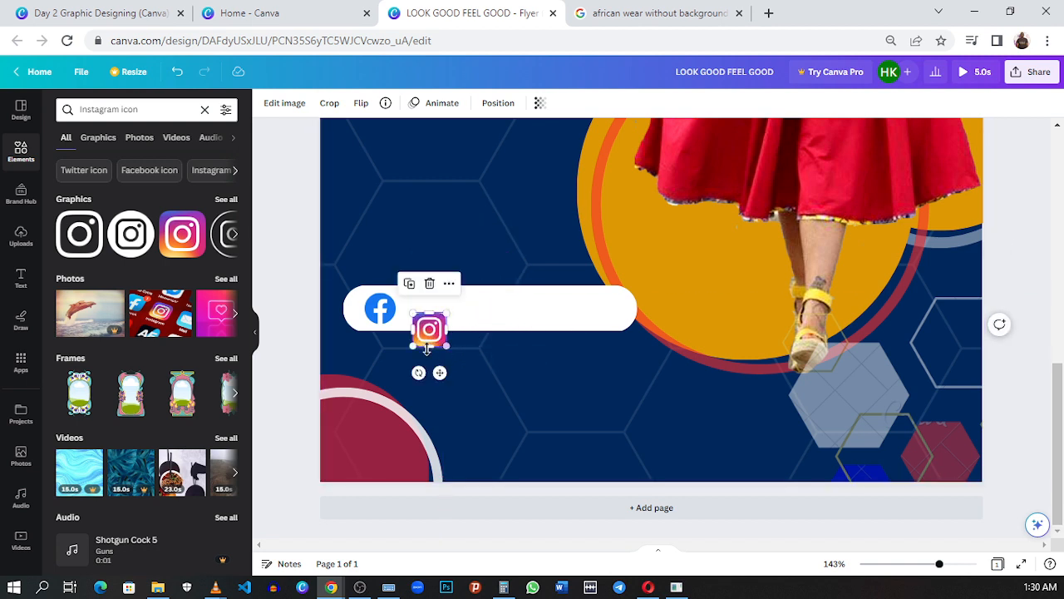
# Step: Fine-tune the Instagram icon to about 9.5 by 9.5, place it inside the white bar beside the Facebook icon and compare their sizes
pyautogui.moveTo(447, 312); pyautogui.dragTo(462, 331)
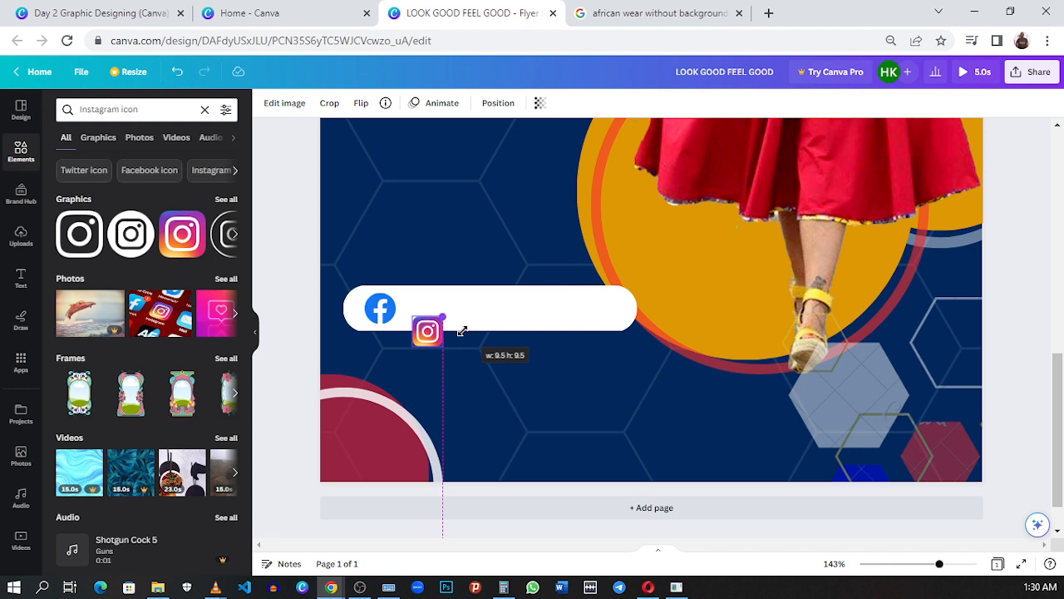
pyautogui.moveTo(463, 331)
pyautogui.mouseDown()
pyautogui.moveTo(477, 315)
pyautogui.moveTo(458, 337)
pyautogui.mouseUp()
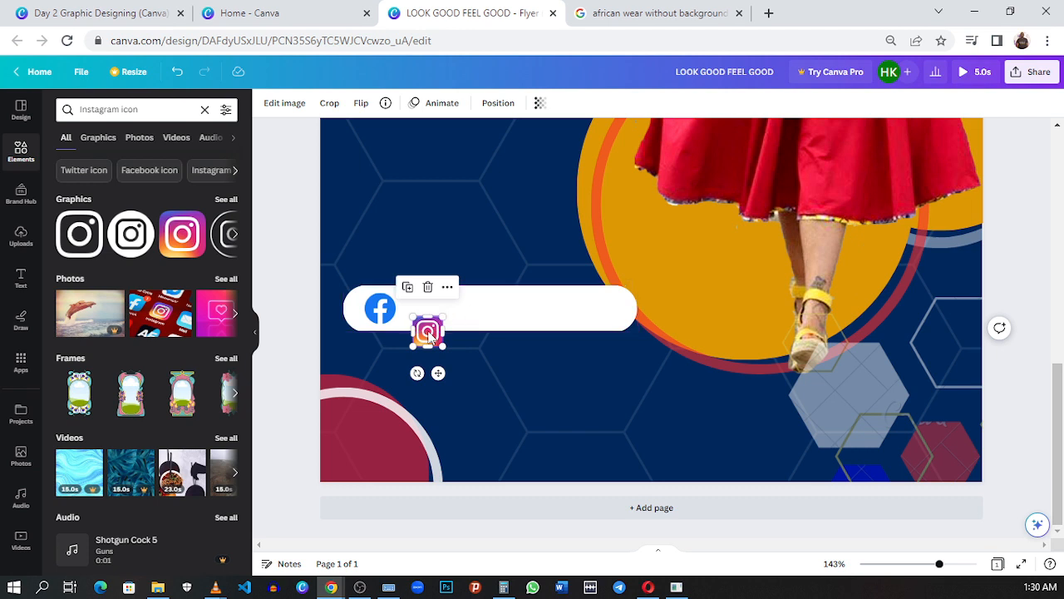
pyautogui.moveTo(427, 331); pyautogui.dragTo(443, 312)
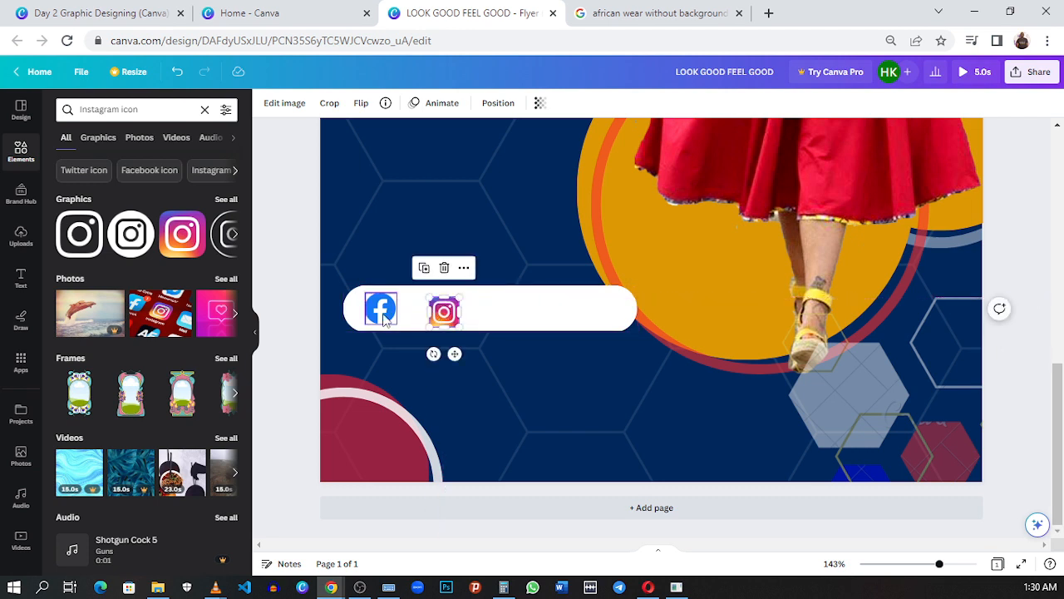
pyautogui.click(383, 318)
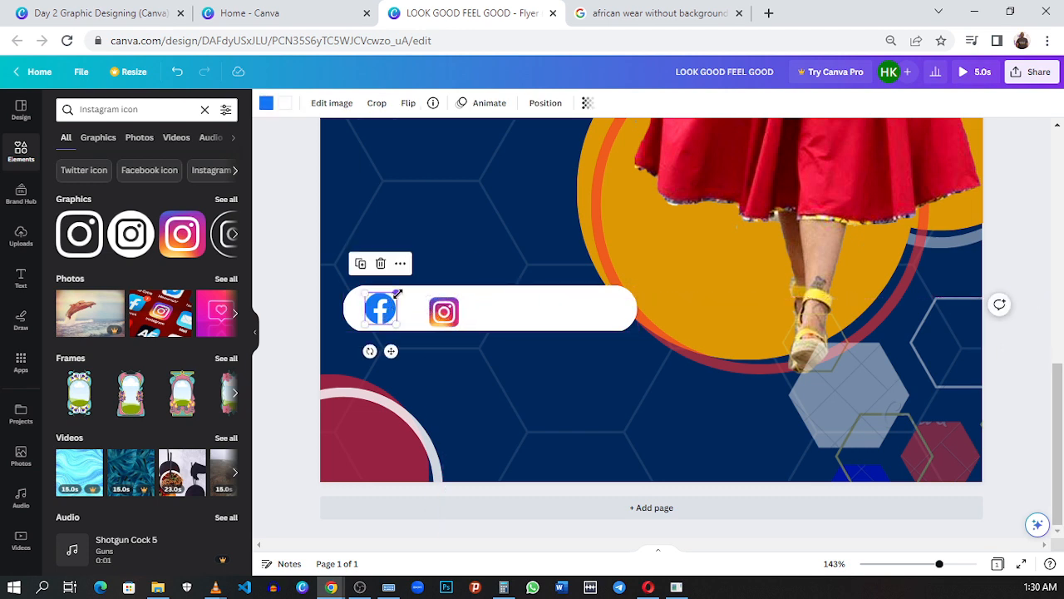
pyautogui.moveTo(397, 293); pyautogui.dragTo(397, 293)
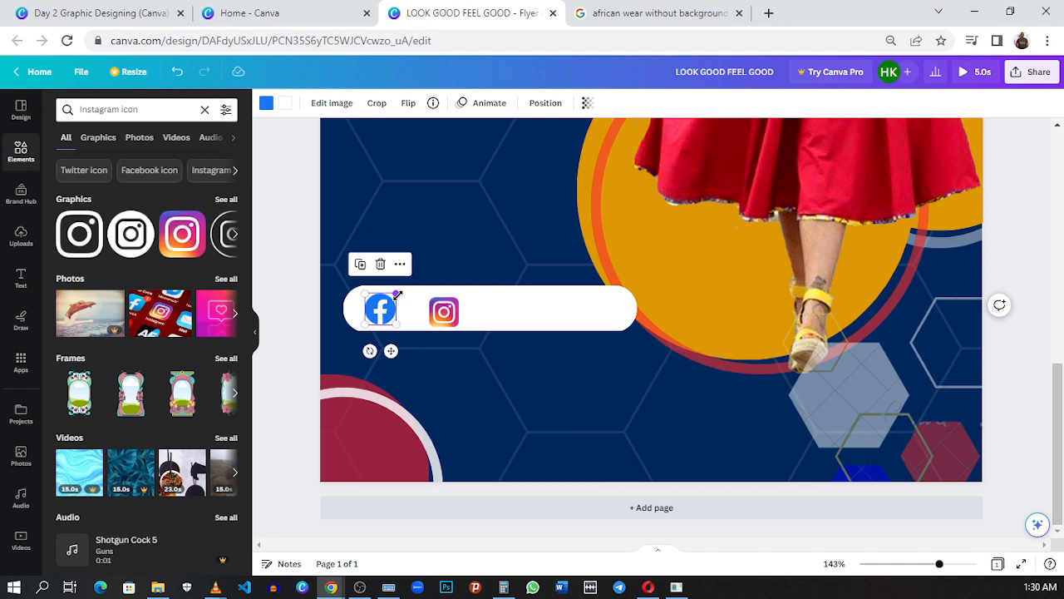
pyautogui.click(451, 310)
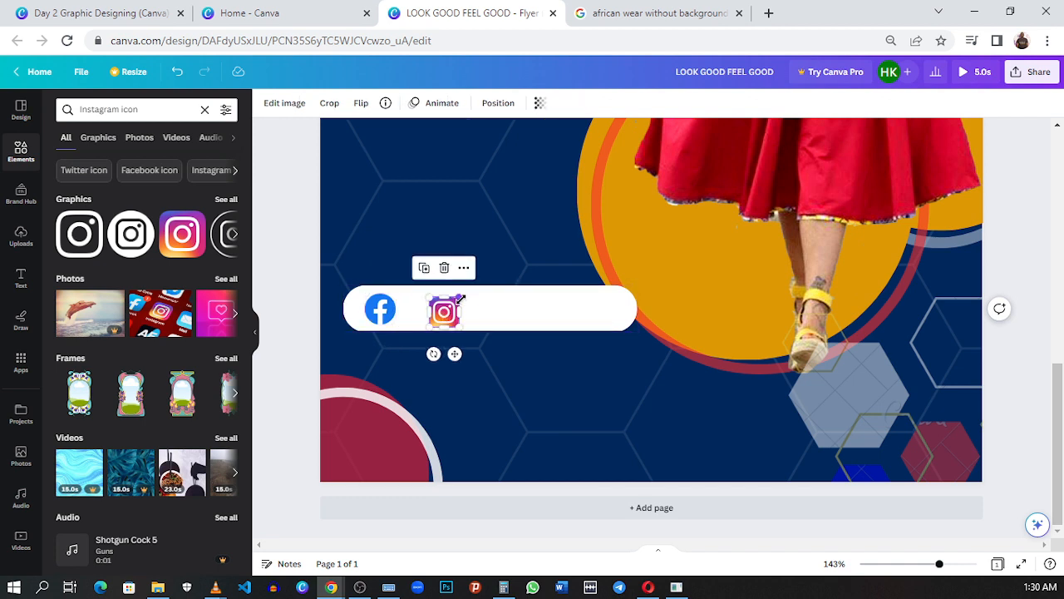
pyautogui.moveTo(459, 299); pyautogui.dragTo(463, 298)
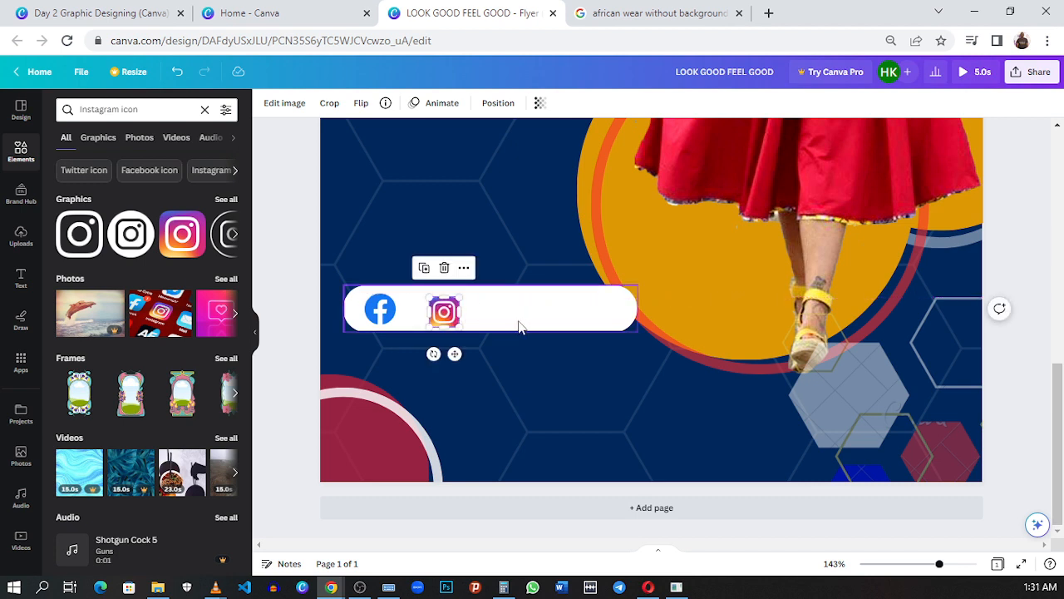
# Step: Shrink the Instagram icon slightly and move it closer to the Facebook icon, vertically centred in the white bar
pyautogui.click(498, 325)
pyautogui.click(445, 311)
pyautogui.click(494, 309)
pyautogui.click(444, 311)
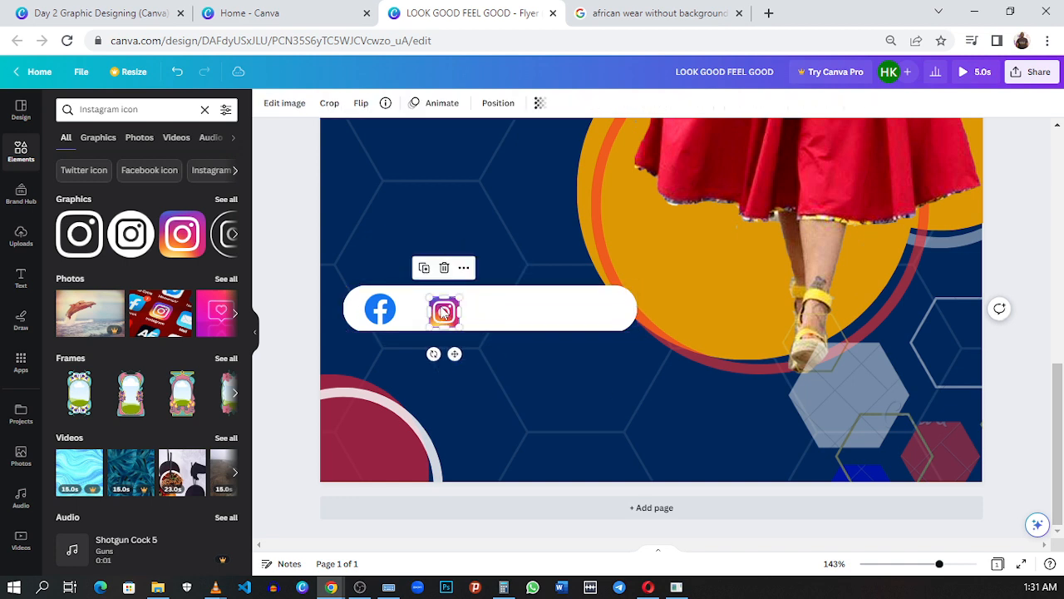
pyautogui.click(465, 303)
pyautogui.click(455, 310)
pyautogui.moveTo(458, 298); pyautogui.dragTo(400, 302)
pyautogui.moveTo(380, 316); pyautogui.dragTo(428, 311)
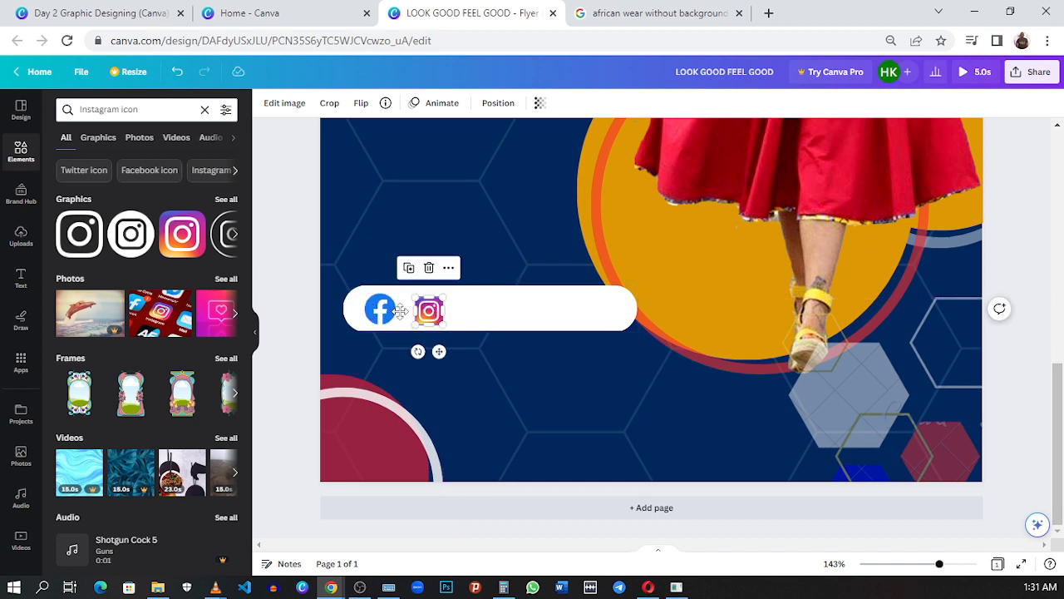
pyautogui.moveTo(432, 311)
pyautogui.mouseDown()
pyautogui.moveTo(371, 310)
pyautogui.moveTo(439, 309)
pyautogui.moveTo(423, 310)
pyautogui.mouseUp()
pyautogui.click(468, 312)
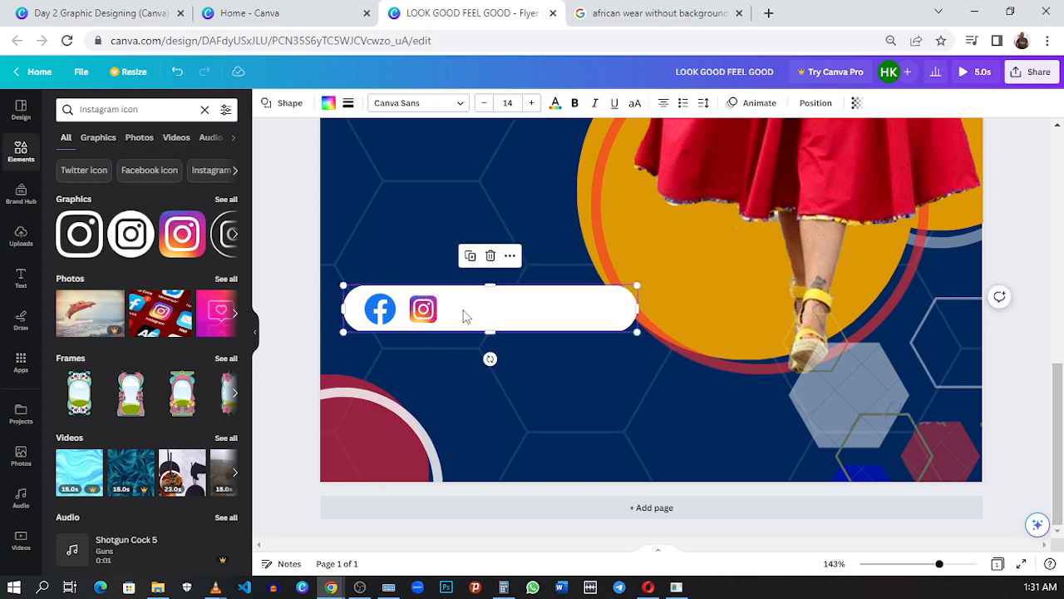
# Step: Duplicate the "Classic African wear" text and place the copy on the white bar beside the Instagram icon
pyautogui.keyDown('ctrl'); pyautogui.scroll(-5, 499, 306); pyautogui.keyUp('ctrl')
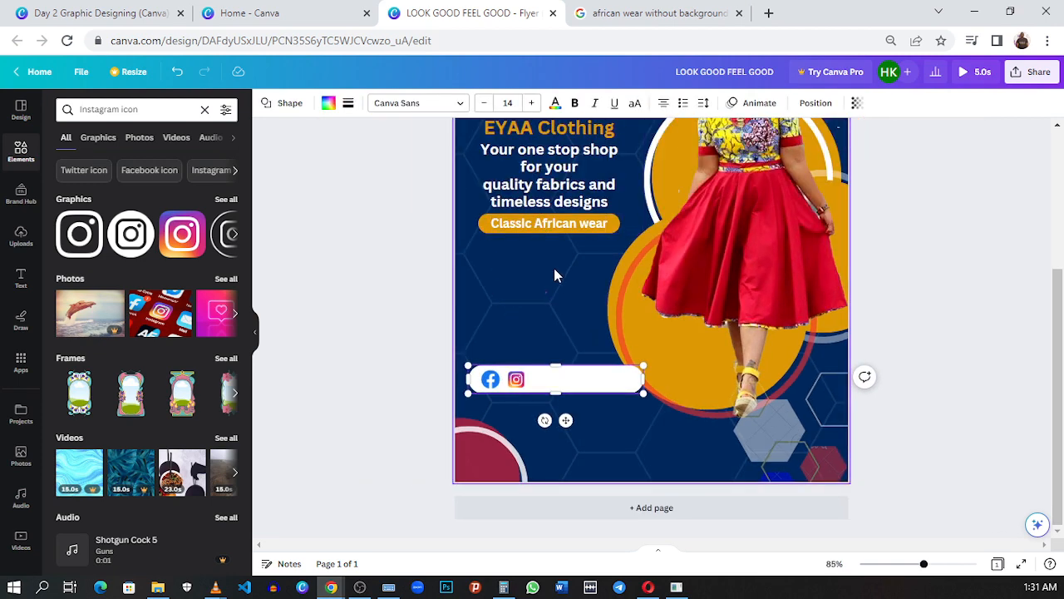
pyautogui.click(556, 232)
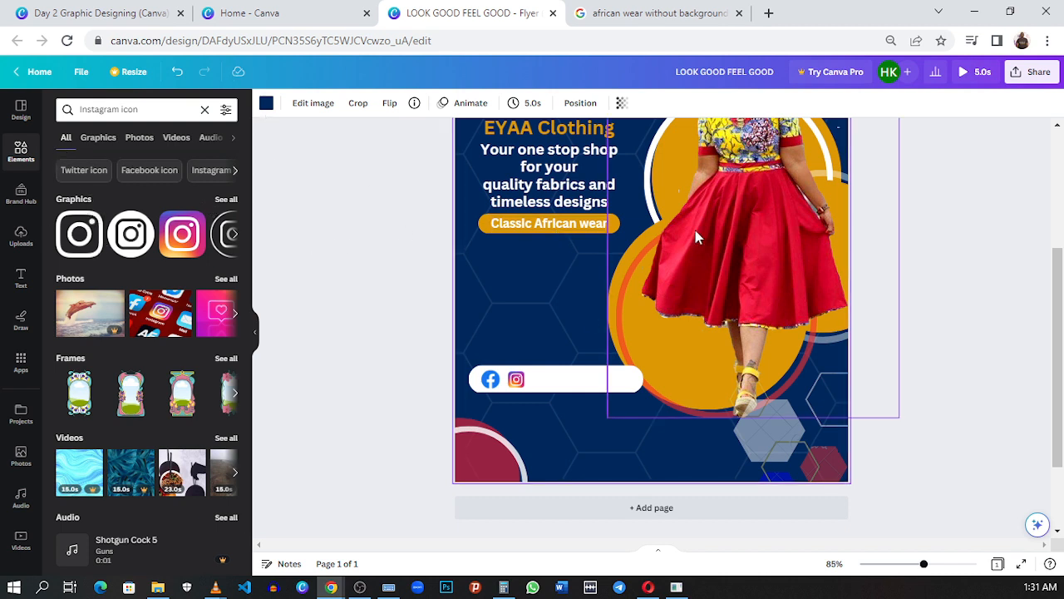
pyautogui.doubleClick(528, 230)
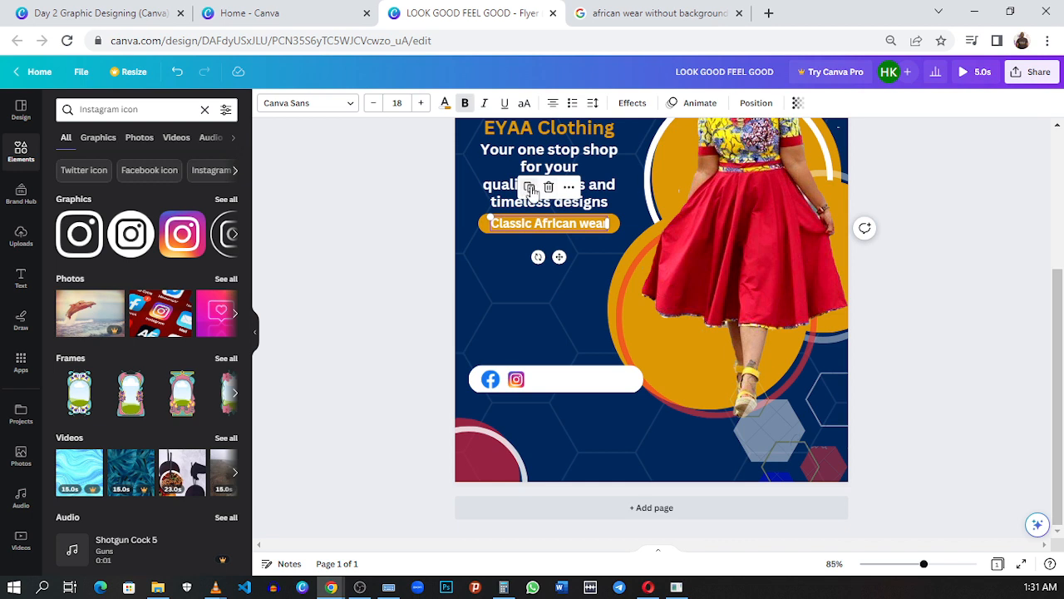
pyautogui.click(528, 188)
pyautogui.moveTo(580, 368); pyautogui.dragTo(580, 370)
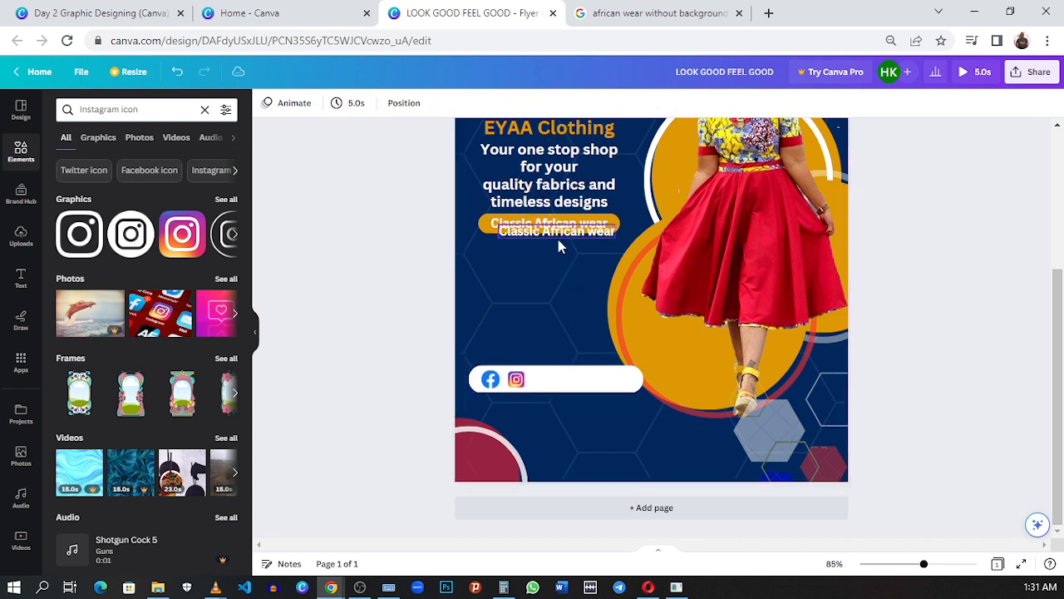
pyautogui.click(560, 232)
pyautogui.moveTo(566, 263); pyautogui.dragTo(599, 419)
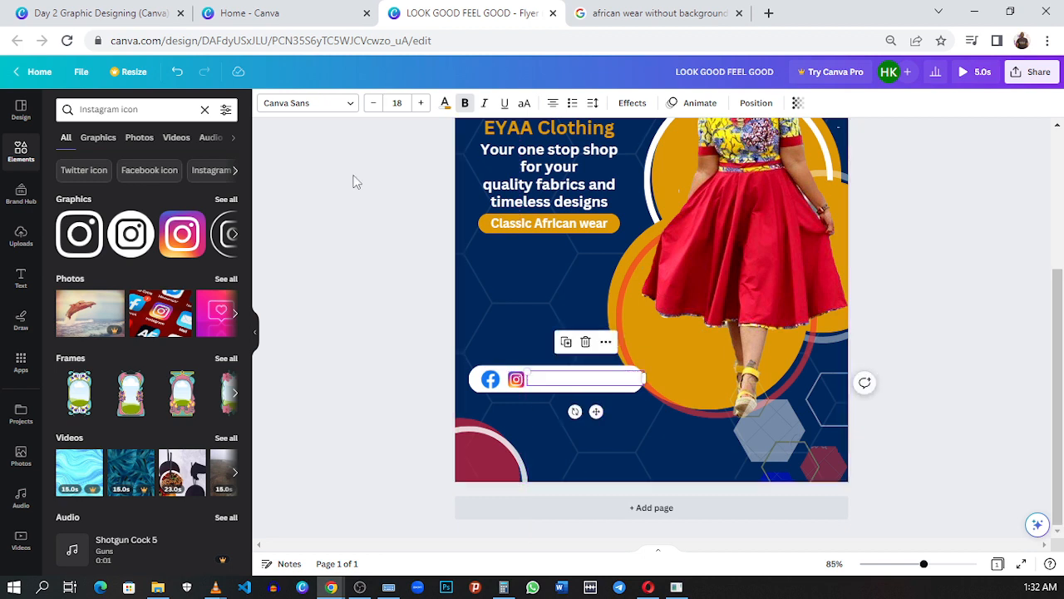
# Step: Colour the copied text on the white bar black and replace its wording with "EYAA CLOTHING"
pyautogui.click(444, 103)
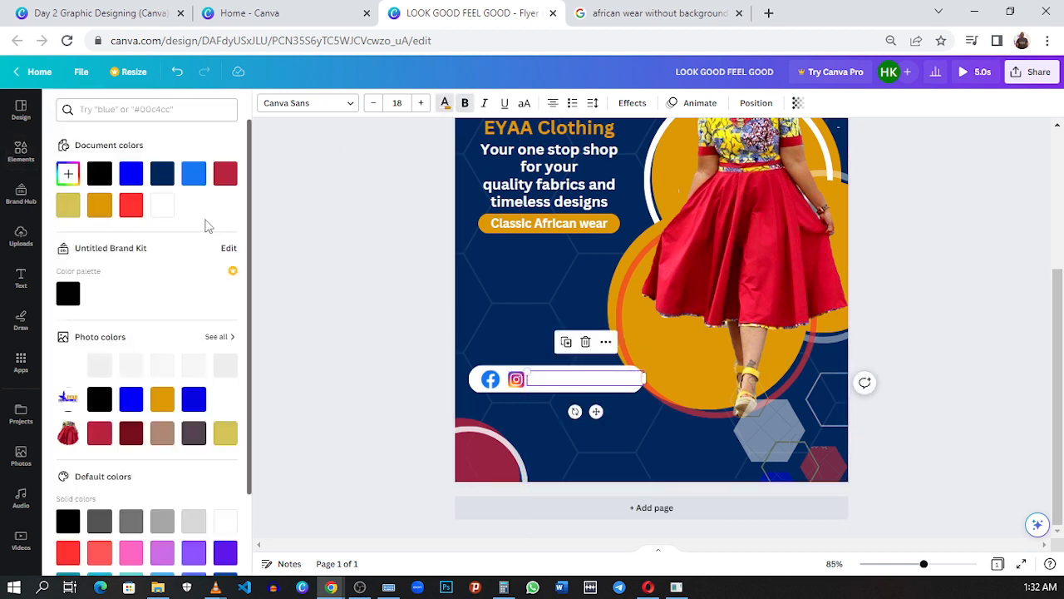
pyautogui.click(104, 180)
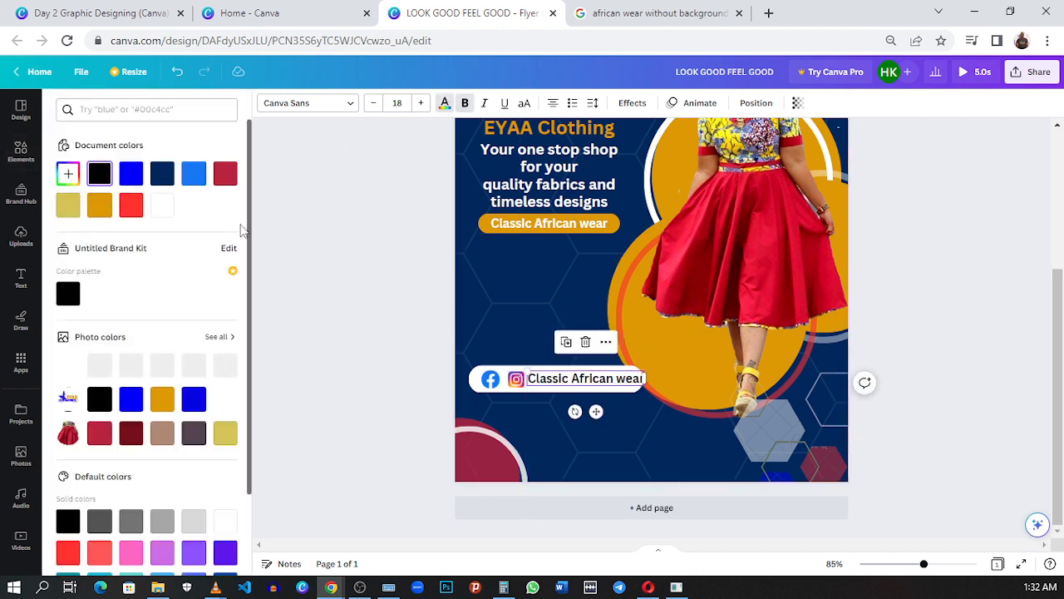
pyautogui.doubleClick(603, 375)
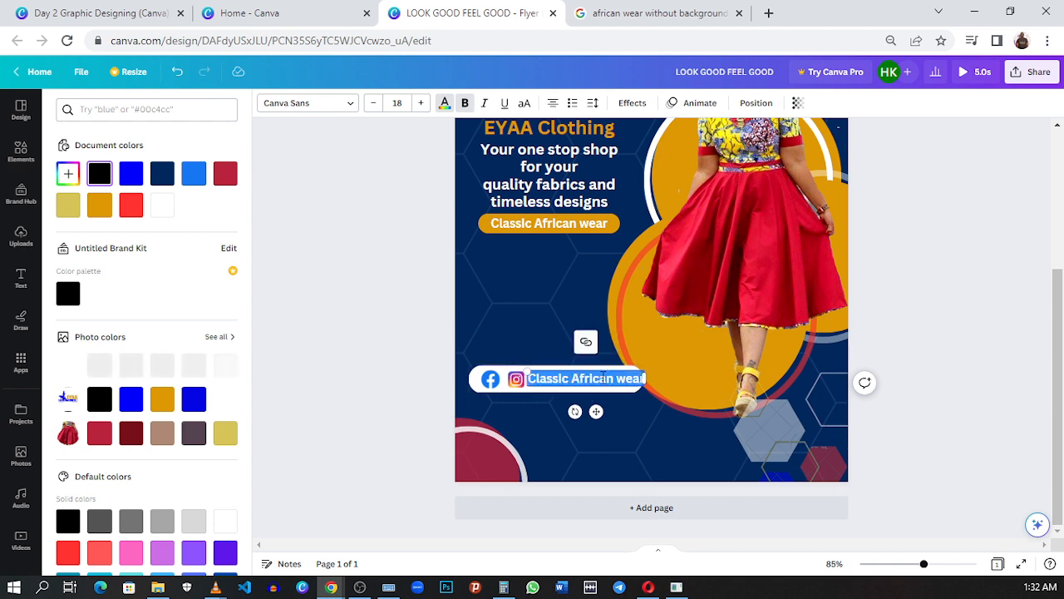
pyautogui.write('eA')
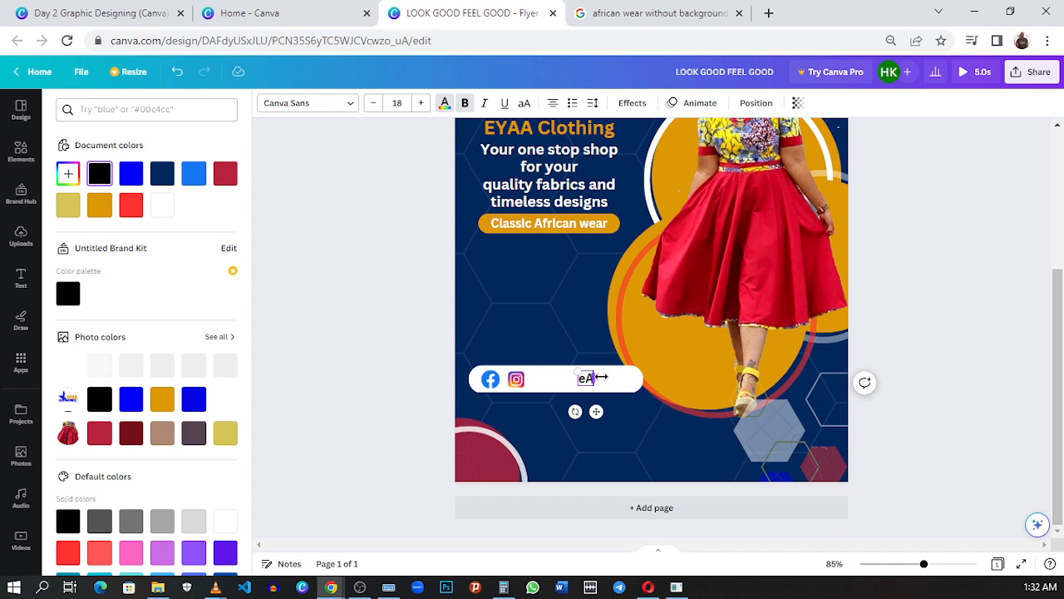
pyautogui.press('BackSpace')
pyautogui.write('YAA')
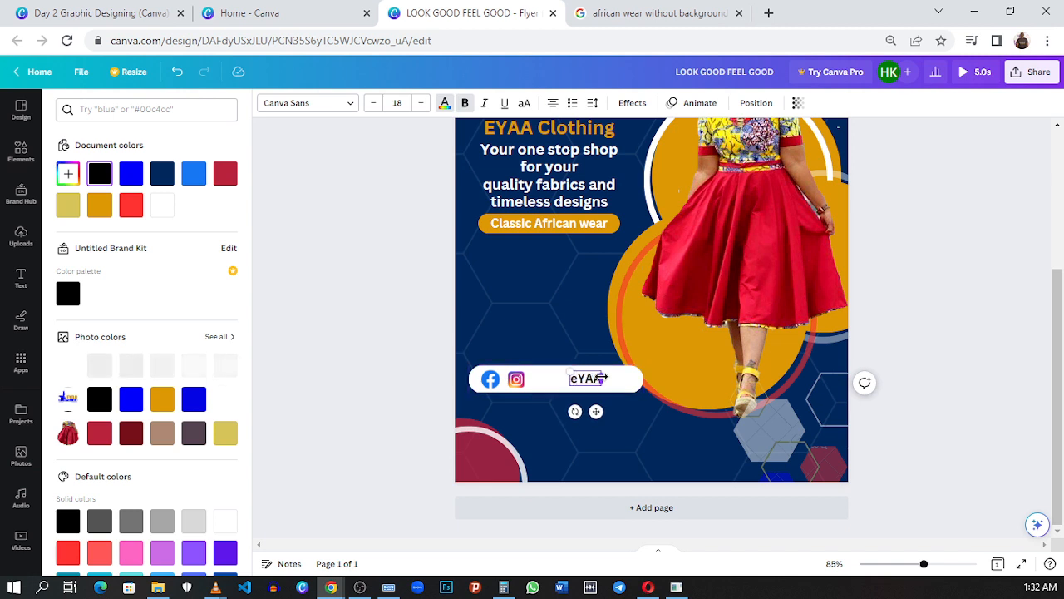
pyautogui.press('BackSpace')
pyautogui.press('BackSpace')
pyautogui.press('BackSpace')
pyautogui.press('BackSpace')
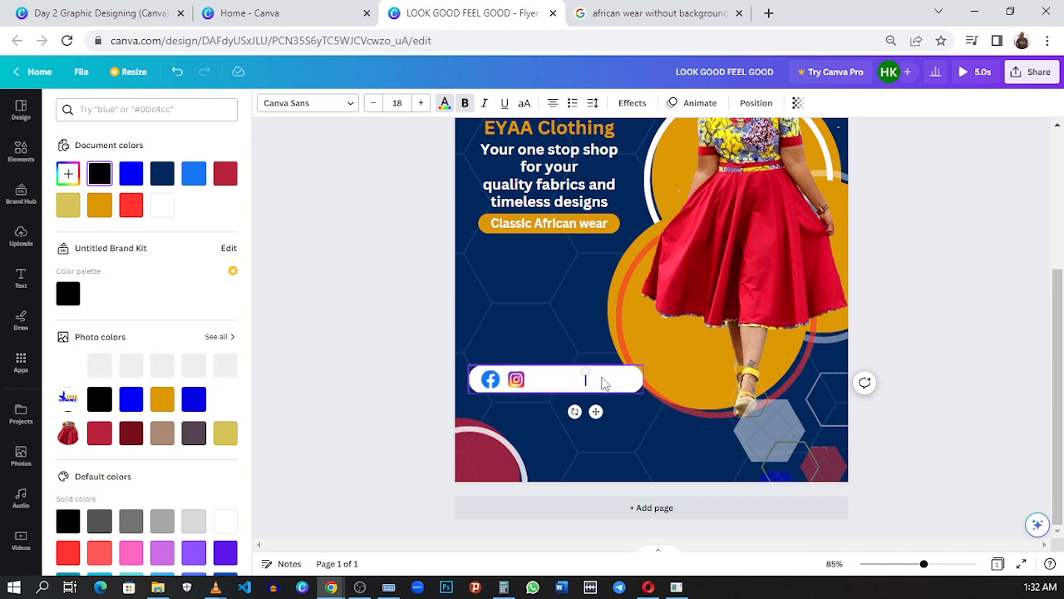
pyautogui.write('EYAA')
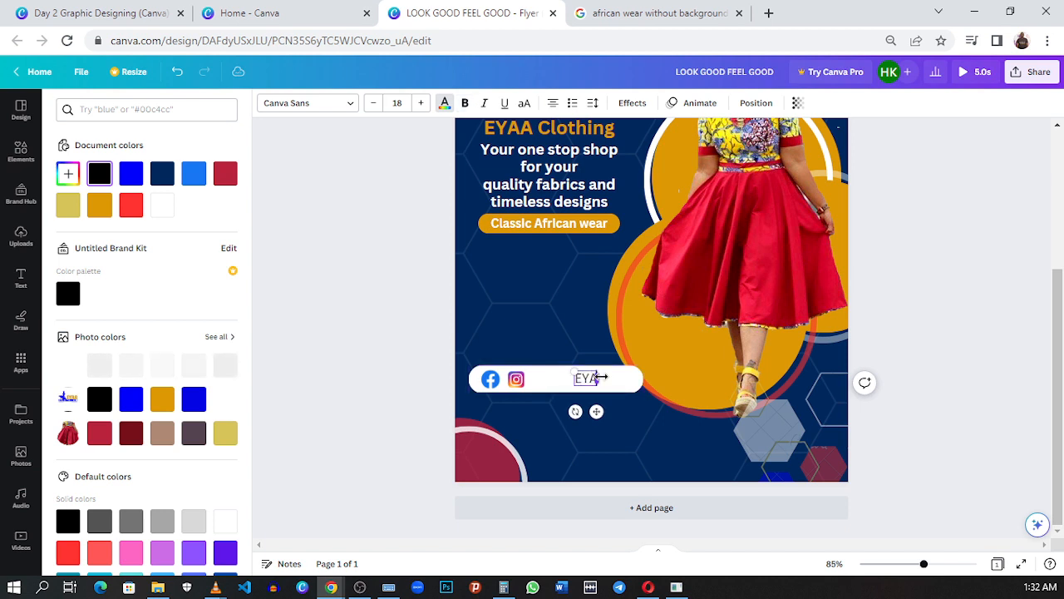
pyautogui.write(' C')
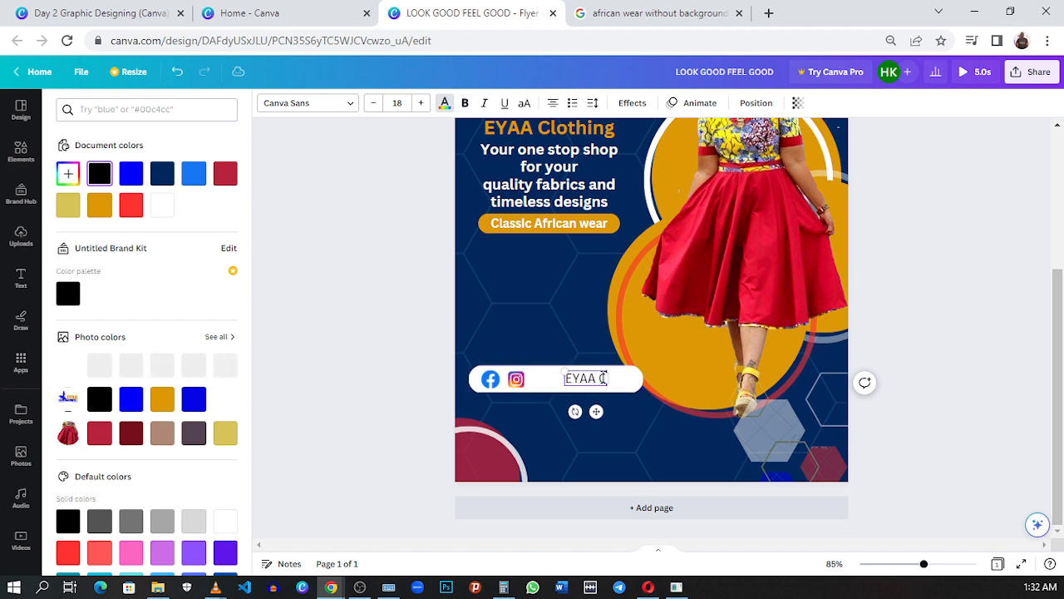
pyautogui.write('LOTHING')
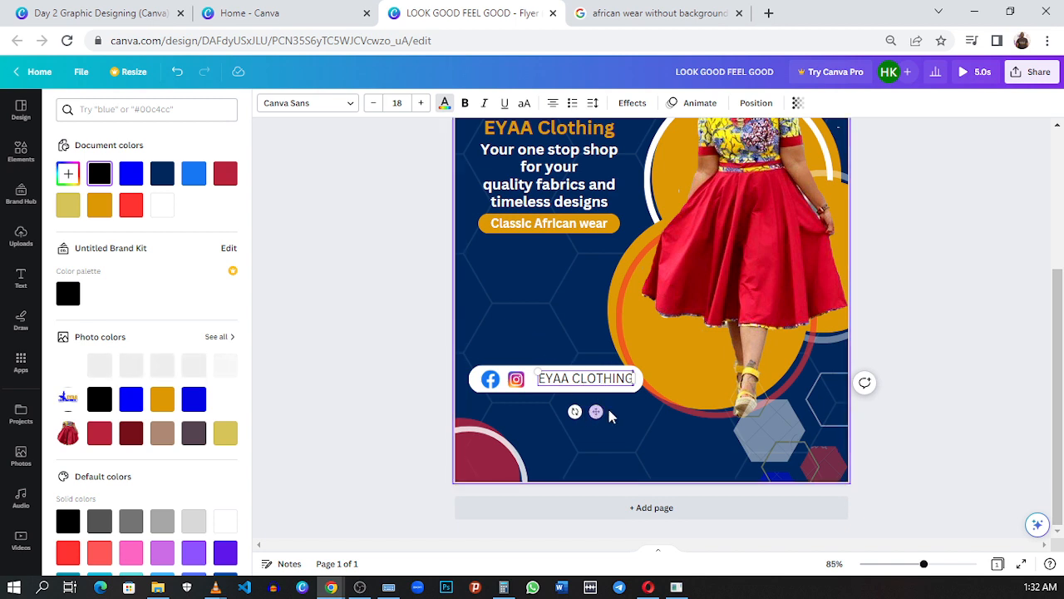
# Step: Position the "EYAA CLOTHING" text on the white bar with a small gap beside the Instagram icon
pyautogui.moveTo(595, 410); pyautogui.dragTo(589, 414)
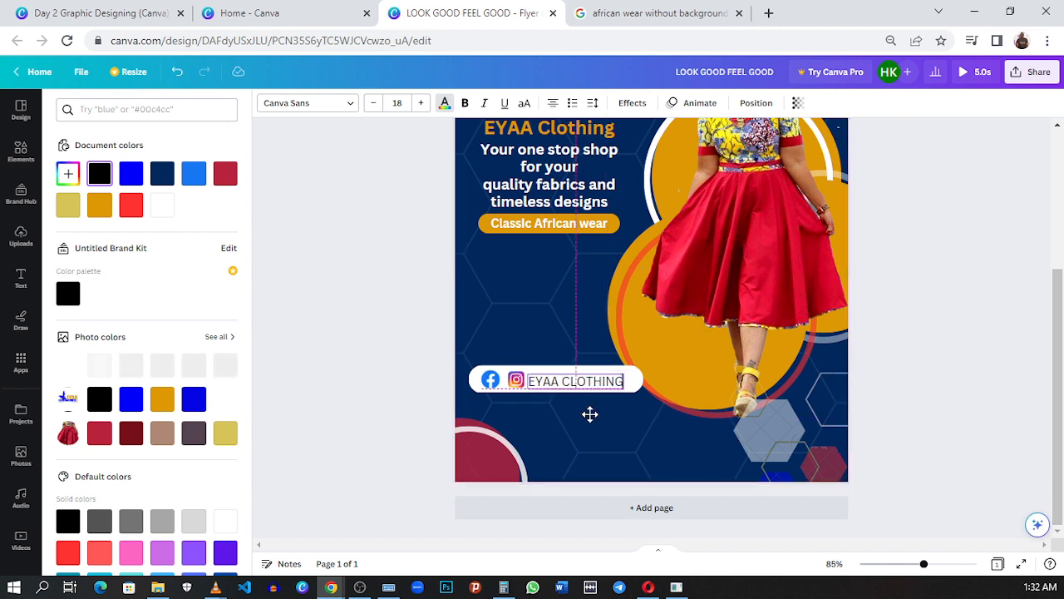
pyautogui.click(617, 420)
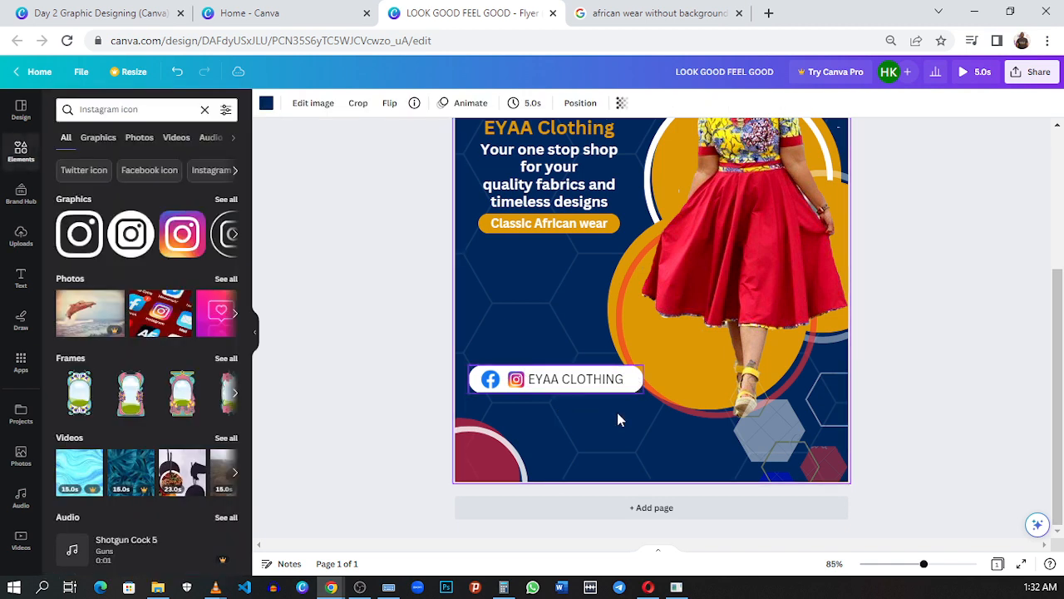
pyautogui.click(588, 379)
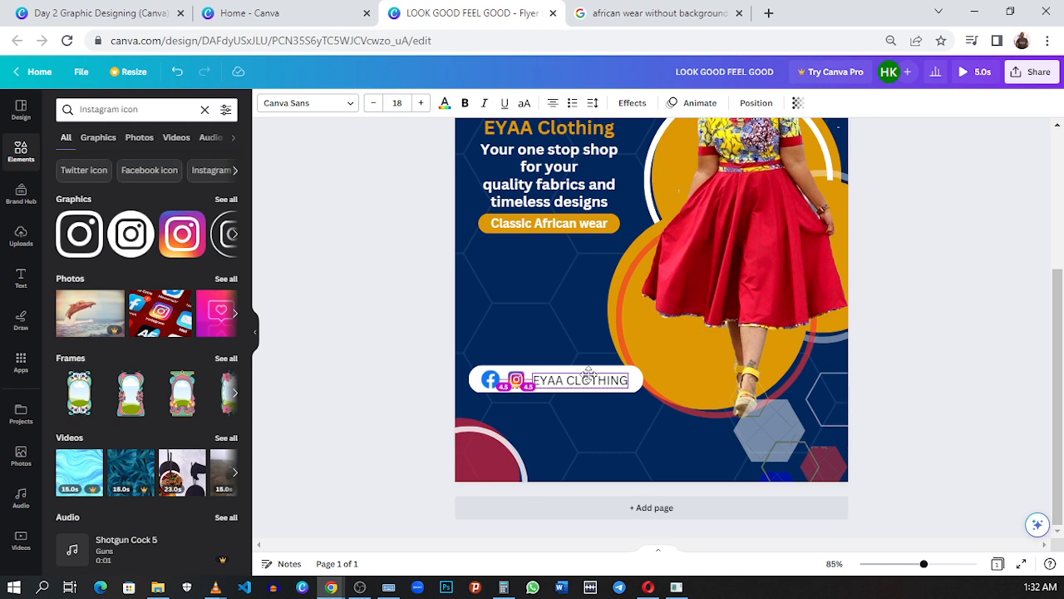
pyautogui.click(516, 387)
pyautogui.click(537, 386)
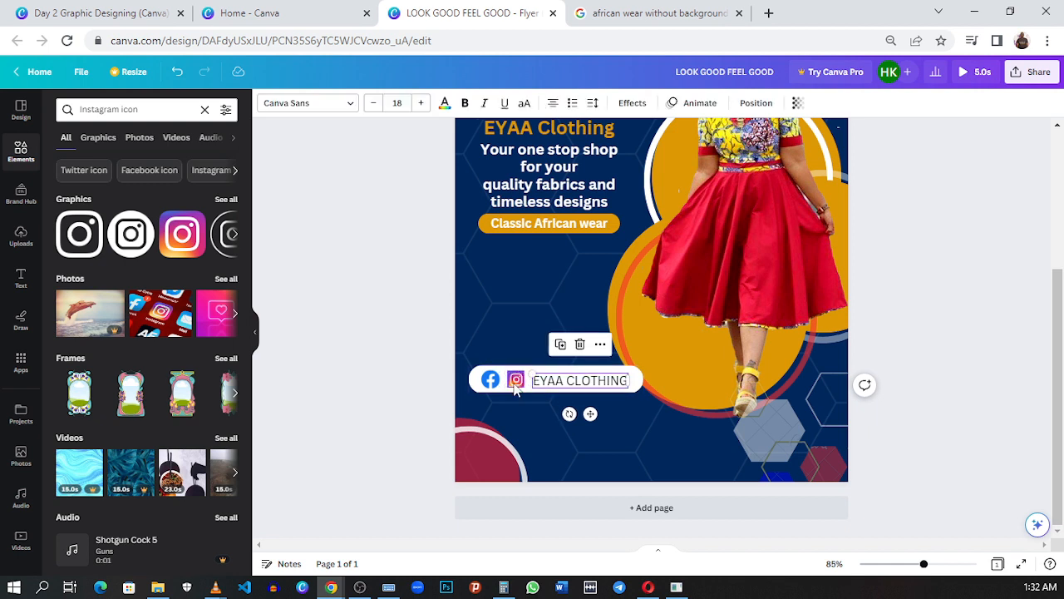
pyautogui.click(594, 434)
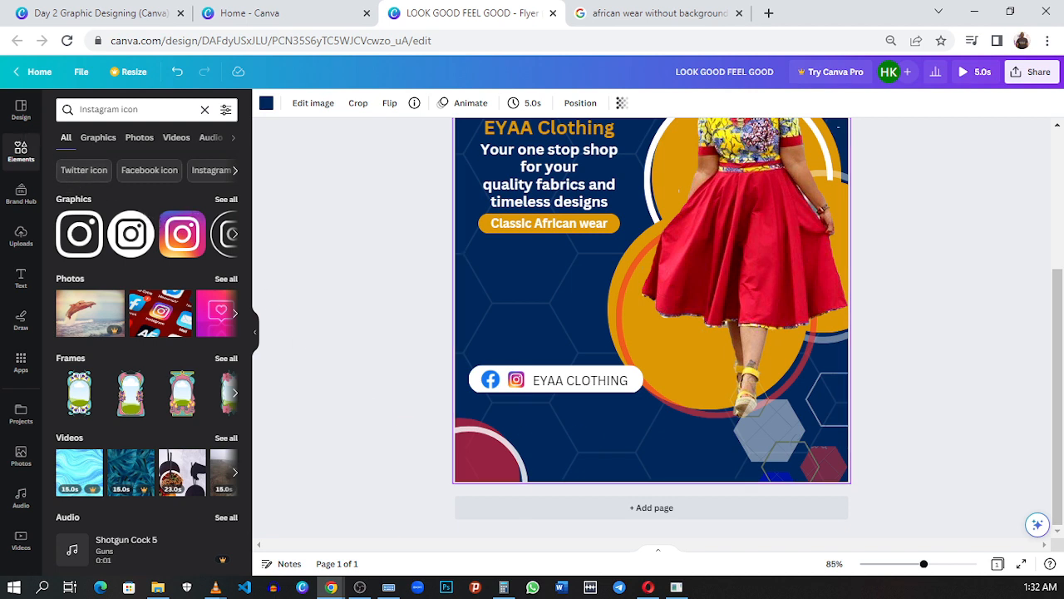
# Step: Add a rounded square, place it just above the social media bar and reshape it into a wider, shorter box
pyautogui.click(18, 170)
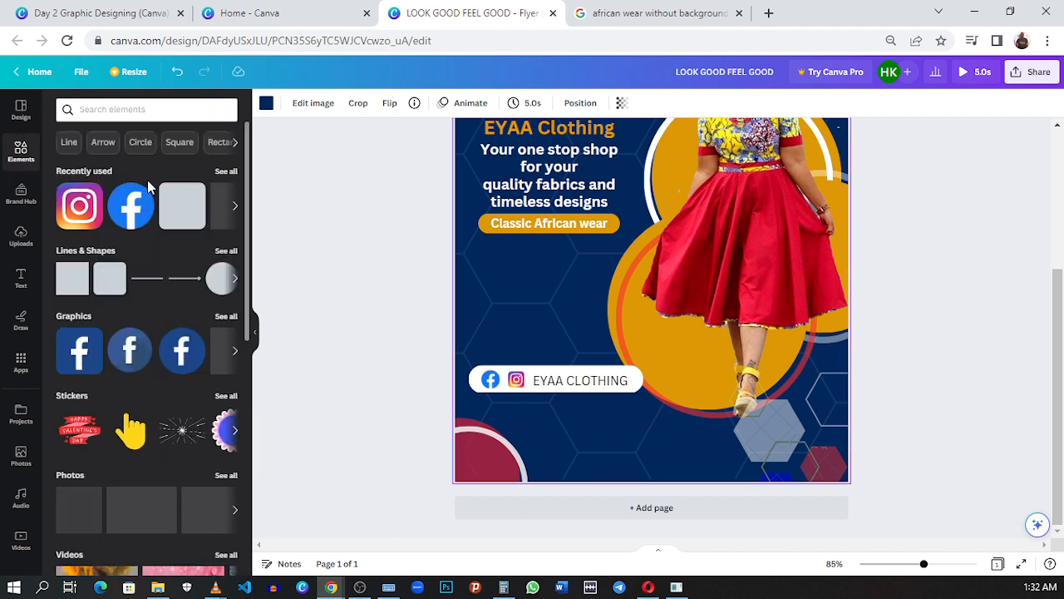
pyautogui.click(185, 218)
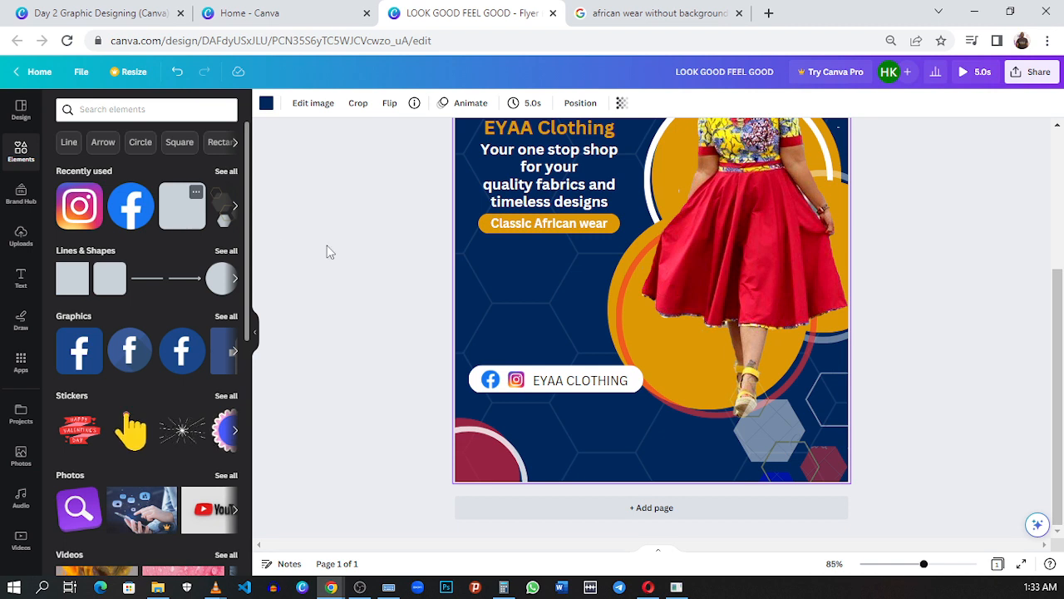
pyautogui.moveTo(691, 255); pyautogui.dragTo(580, 344)
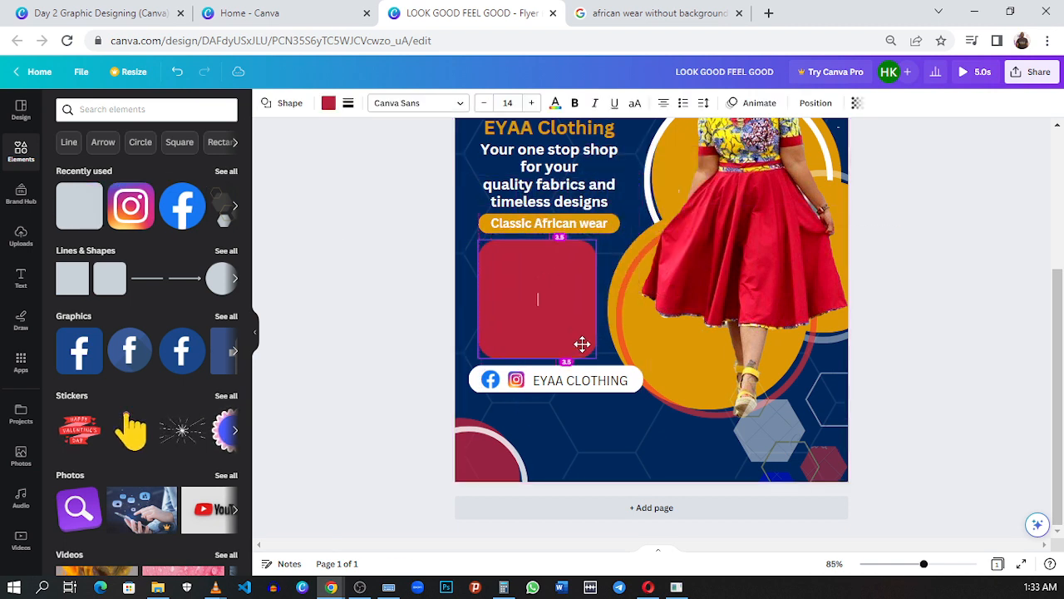
pyautogui.moveTo(595, 240); pyautogui.dragTo(611, 269)
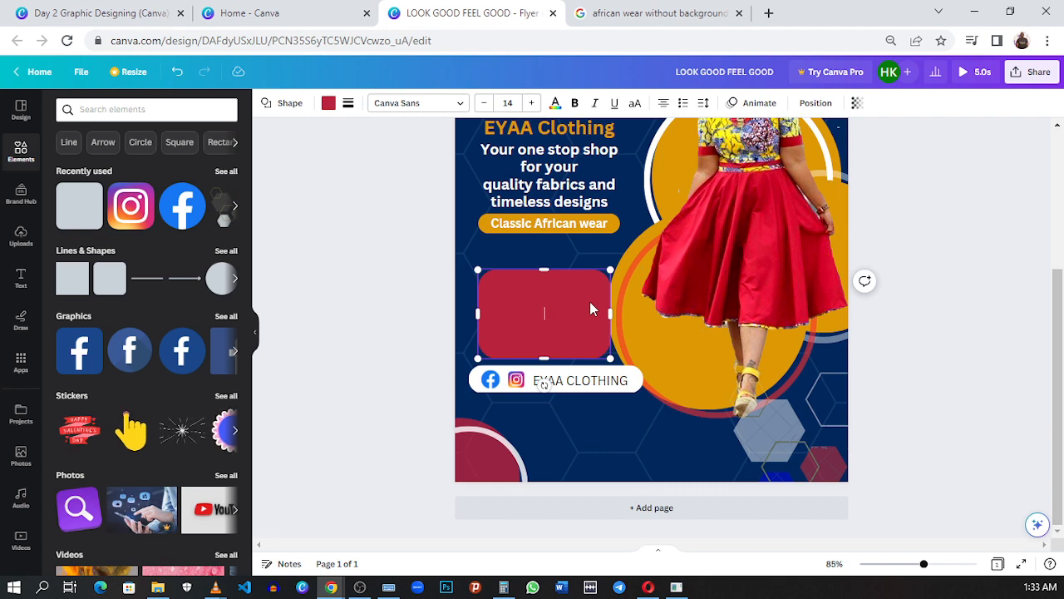
# Step: Fill the rounded box with white and flatten it further, checking the reference flyer for the contact layout
pyautogui.click(328, 103)
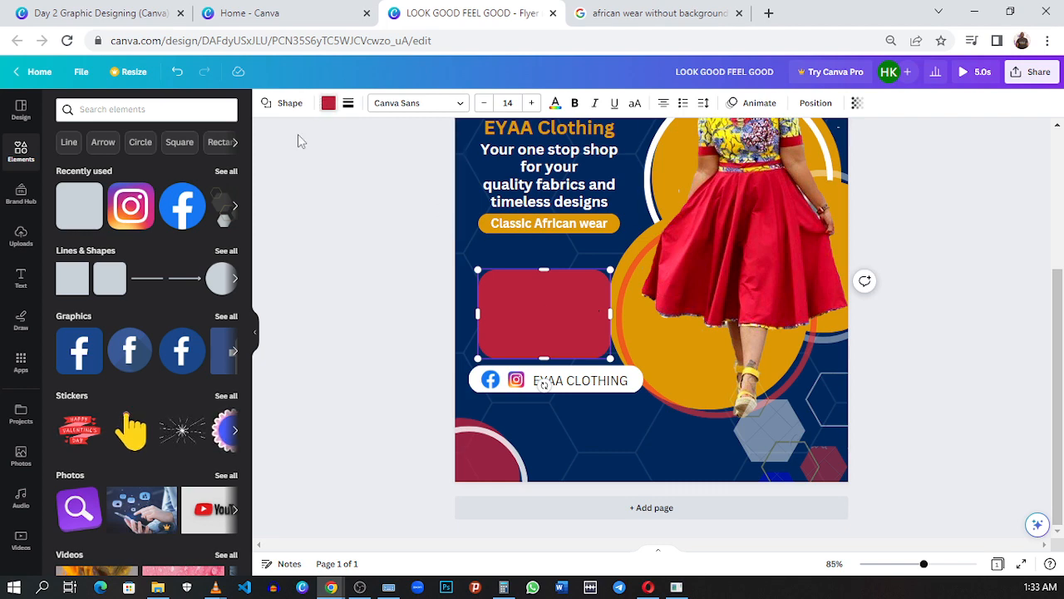
pyautogui.click(115, 8)
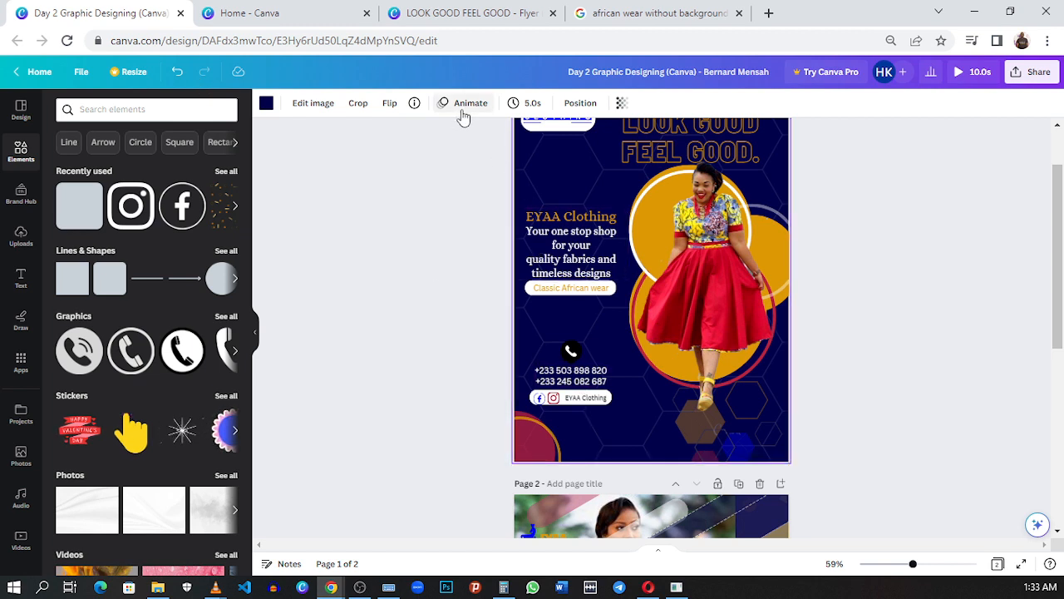
pyautogui.click(439, 10)
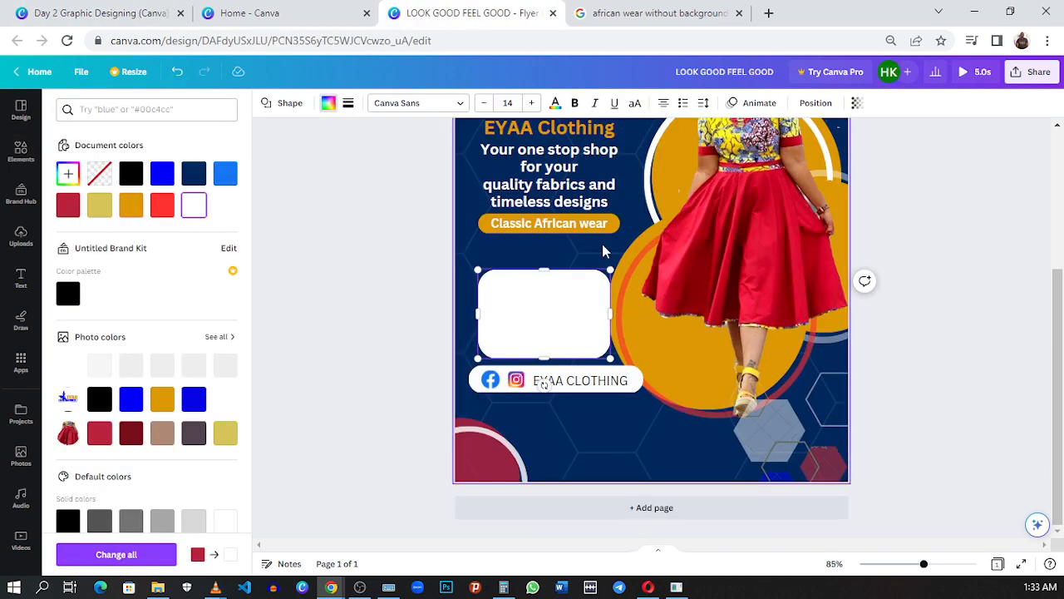
pyautogui.moveTo(609, 268); pyautogui.dragTo(622, 307)
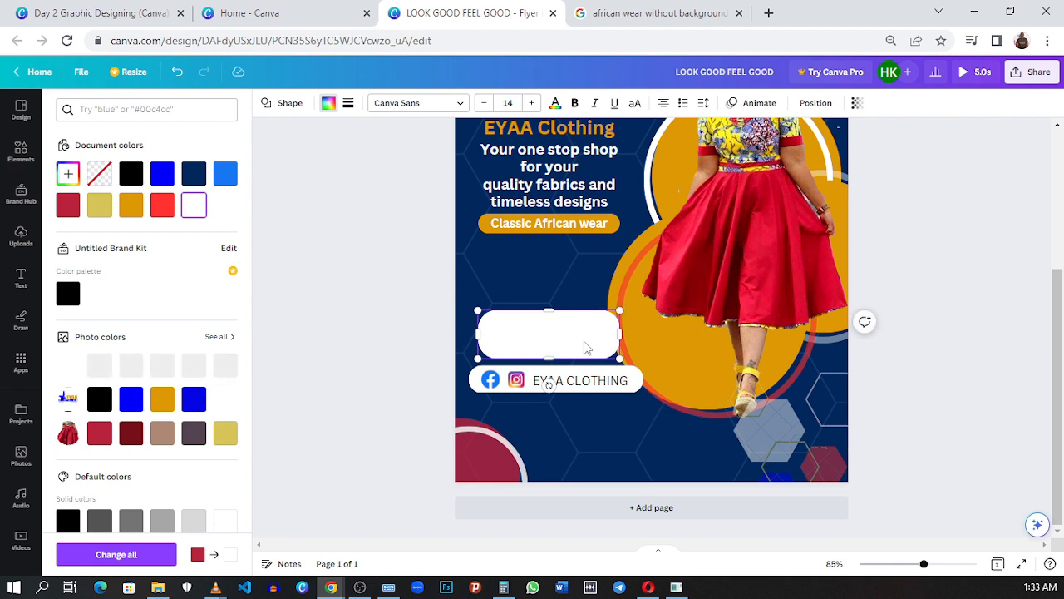
# Step: Duplicate the "EYAA CLOTHING" text into the new white box and make both texts bold
pyautogui.click(574, 382)
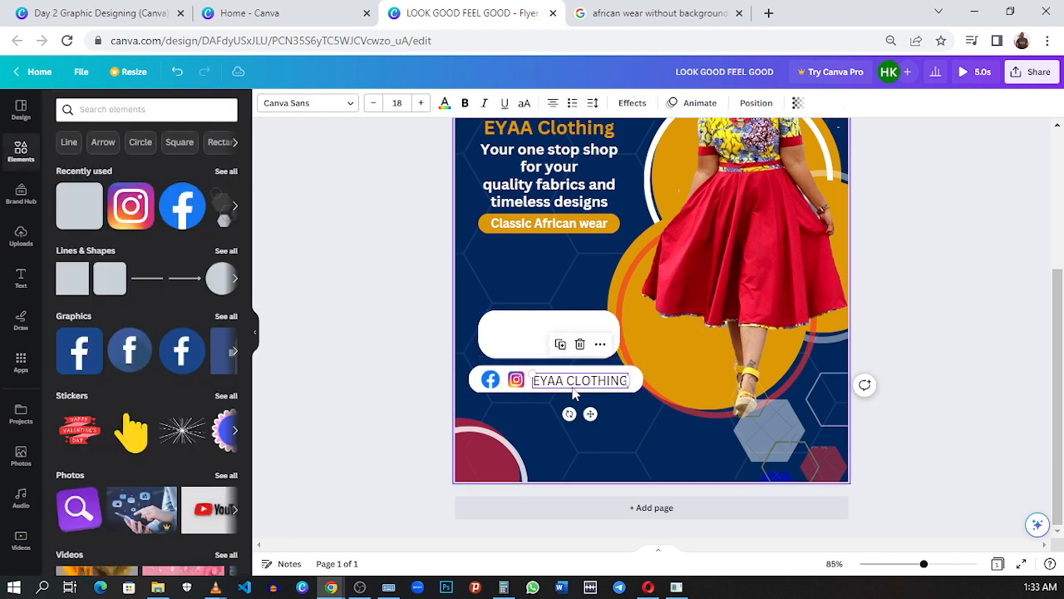
pyautogui.click(561, 343)
pyautogui.moveTo(591, 414); pyautogui.dragTo(570, 364)
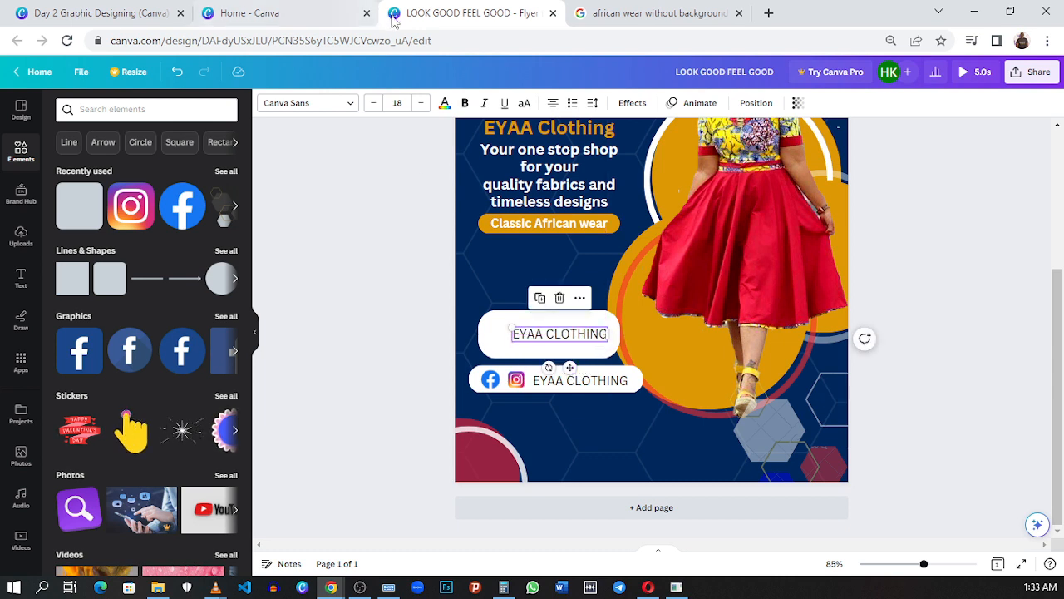
pyautogui.click(462, 104)
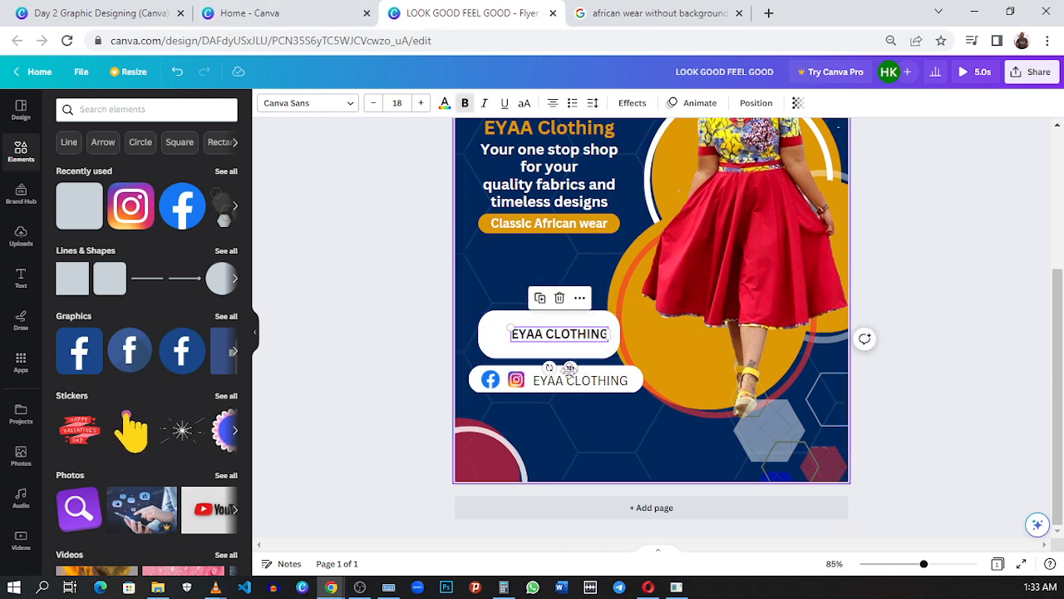
pyautogui.click(571, 383)
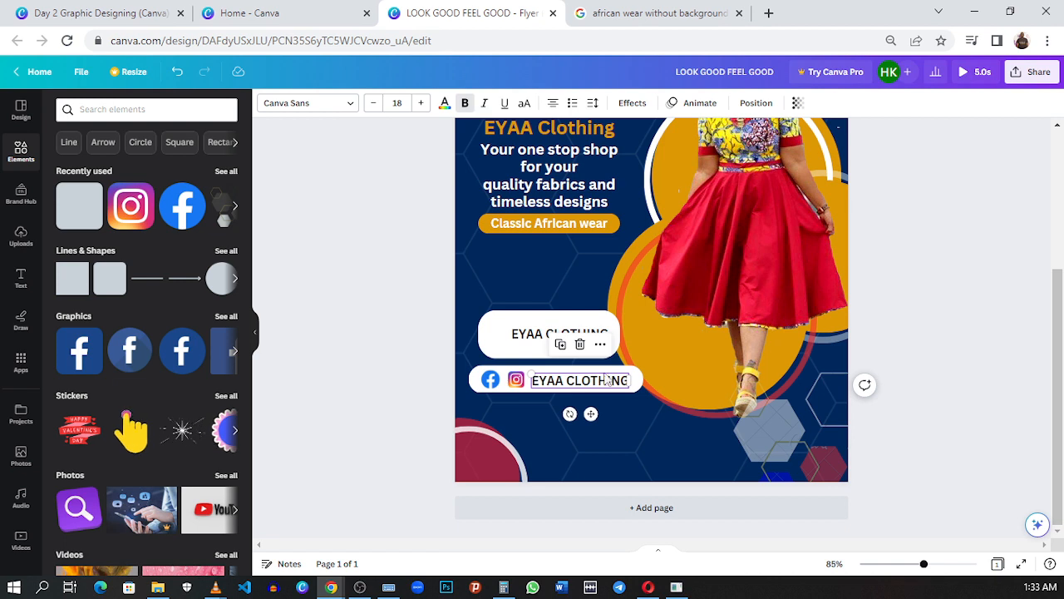
# Step: Move the duplicated "EYAA CLOTHING" text to the upper-left area inside the white contact box
pyautogui.click(534, 339)
pyautogui.moveTo(532, 343); pyautogui.dragTo(505, 331)
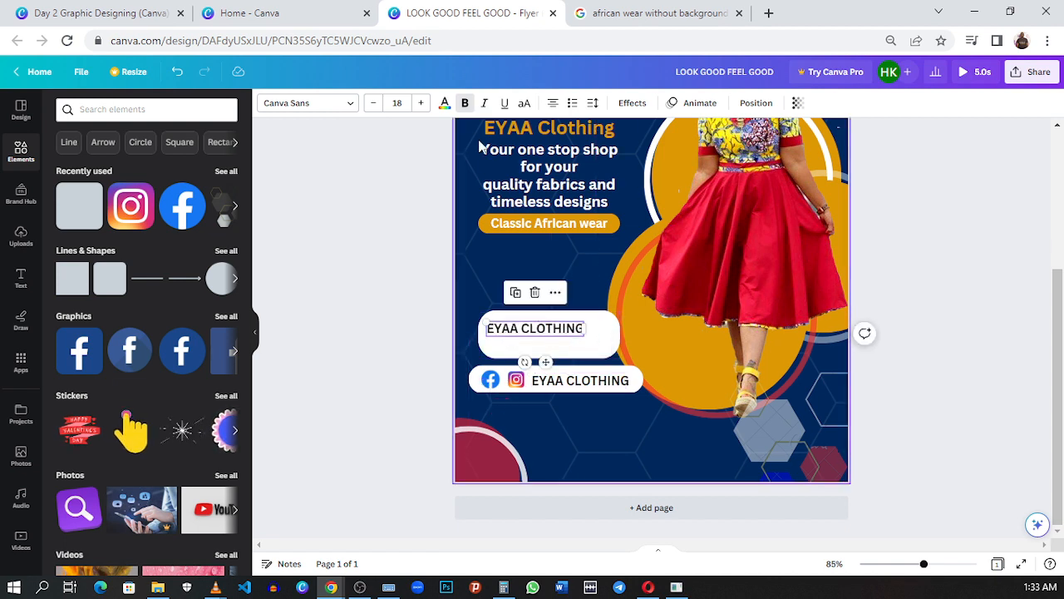
# Step: Try the Bukhari Script font on the text in the white contact box and undo it
pyautogui.click(335, 108)
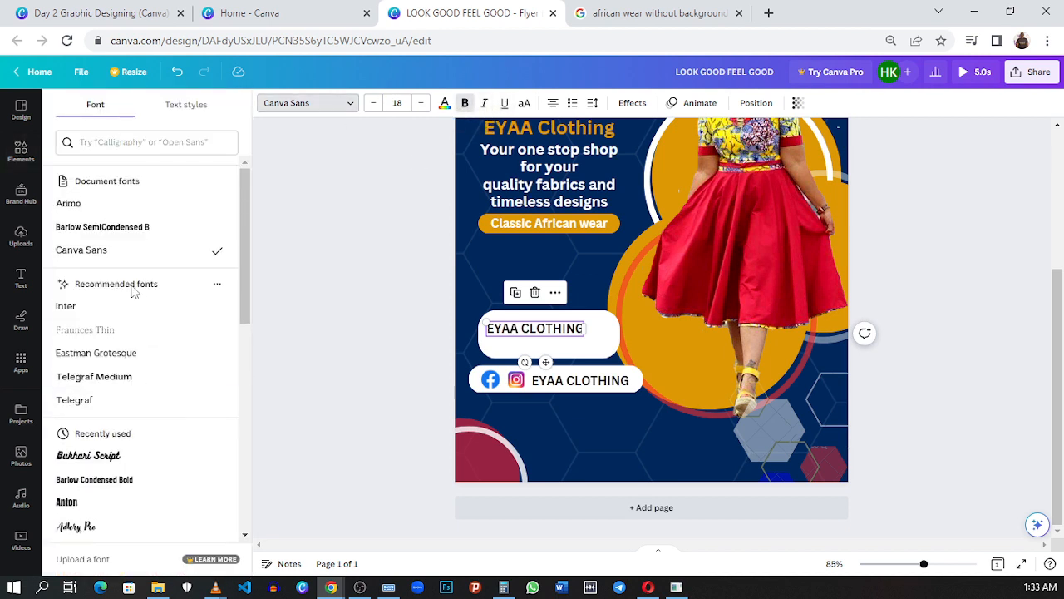
pyautogui.click(167, 466)
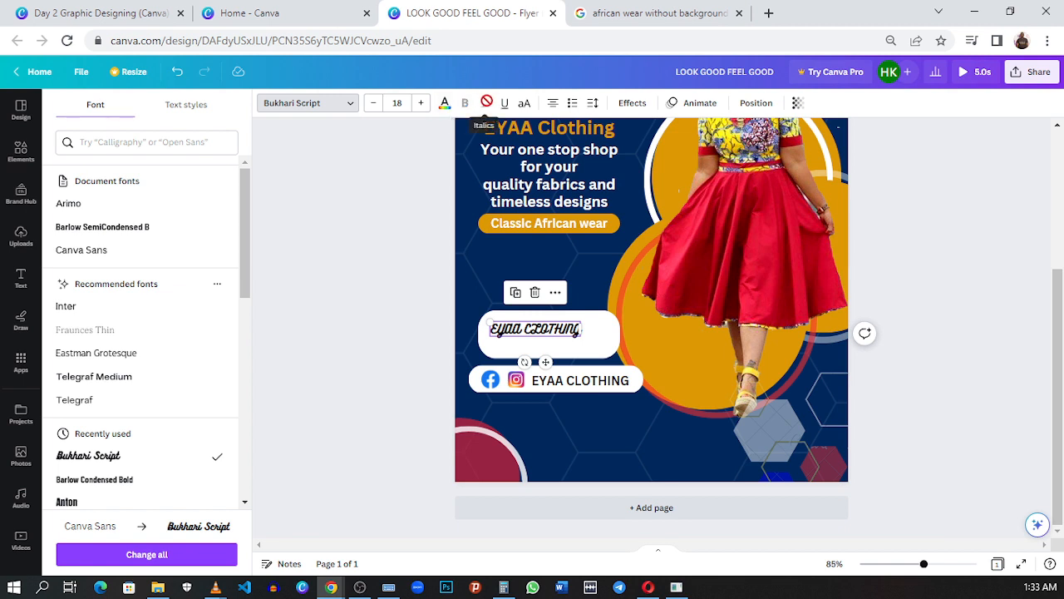
pyautogui.click(177, 72)
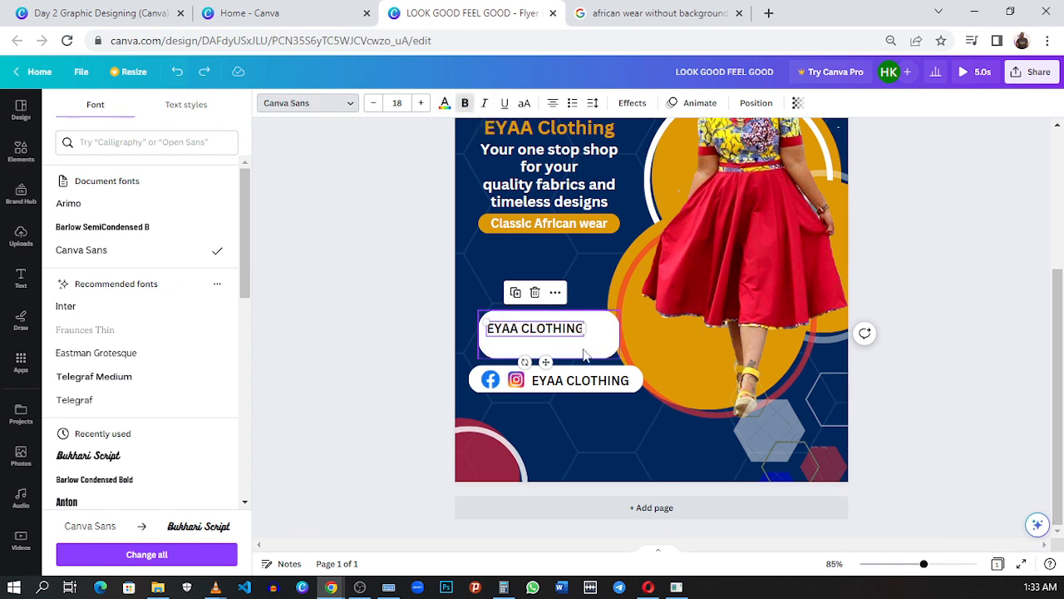
# Step: Copy the two phone numbers from the reference flyer and replace the text in the white contact box with them, without a trailing blank line
pyautogui.click(150, 24)
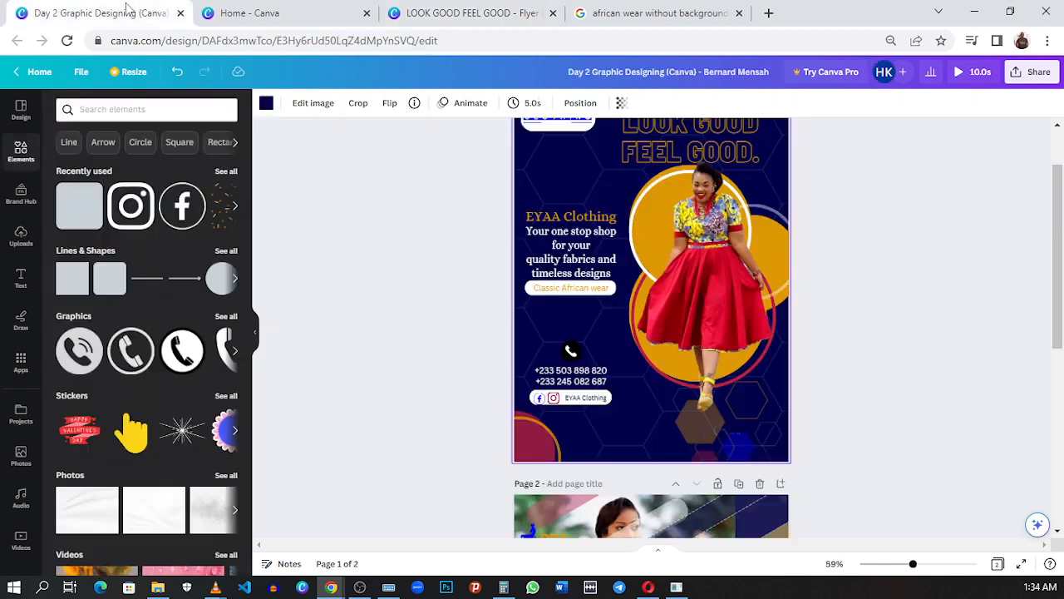
pyautogui.click(575, 380)
pyautogui.click(572, 384)
pyautogui.hotkey('ctrl', 'c')
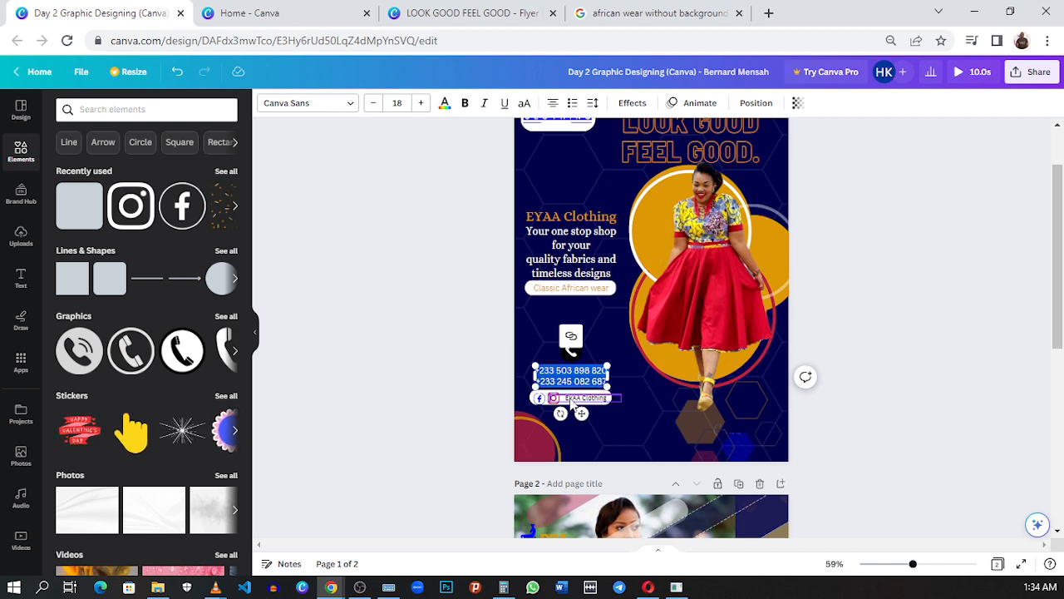
pyautogui.click(470, 12)
pyautogui.doubleClick(565, 330)
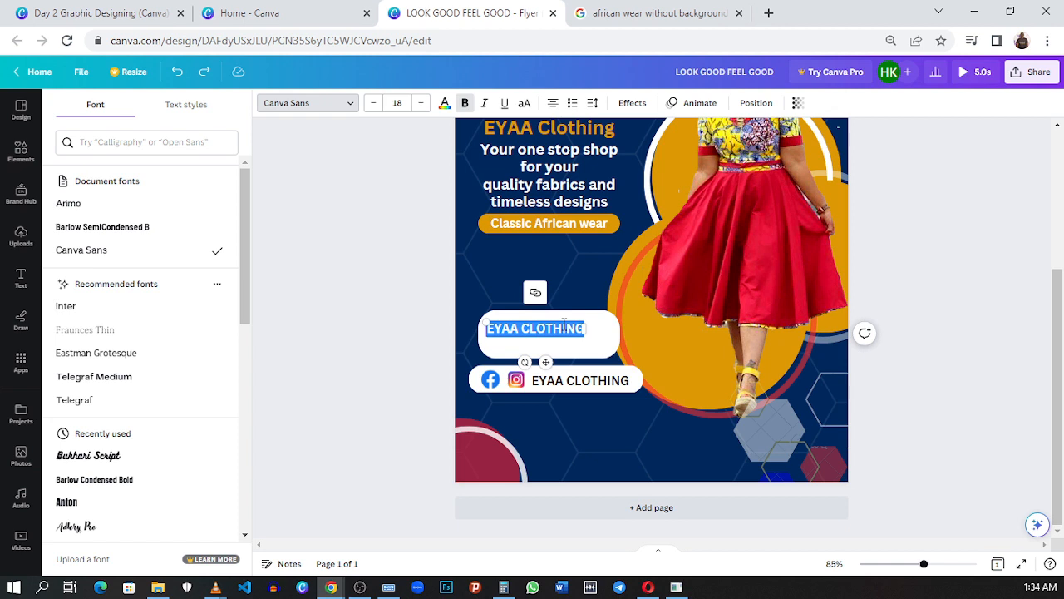
pyautogui.hotkey('ctrl', 'v')
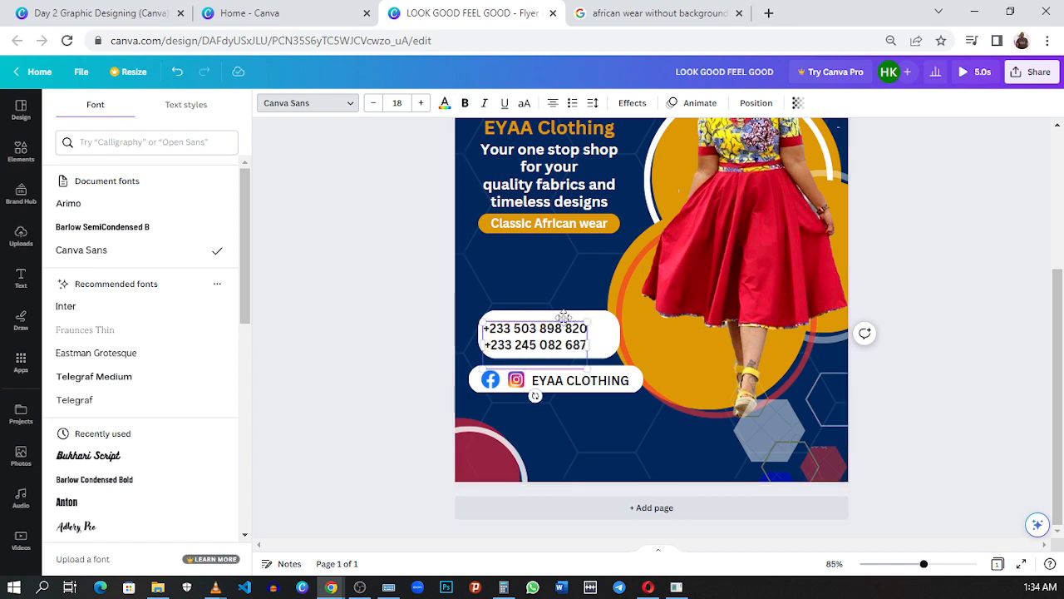
pyautogui.press('BackSpace')
pyautogui.click(681, 352)
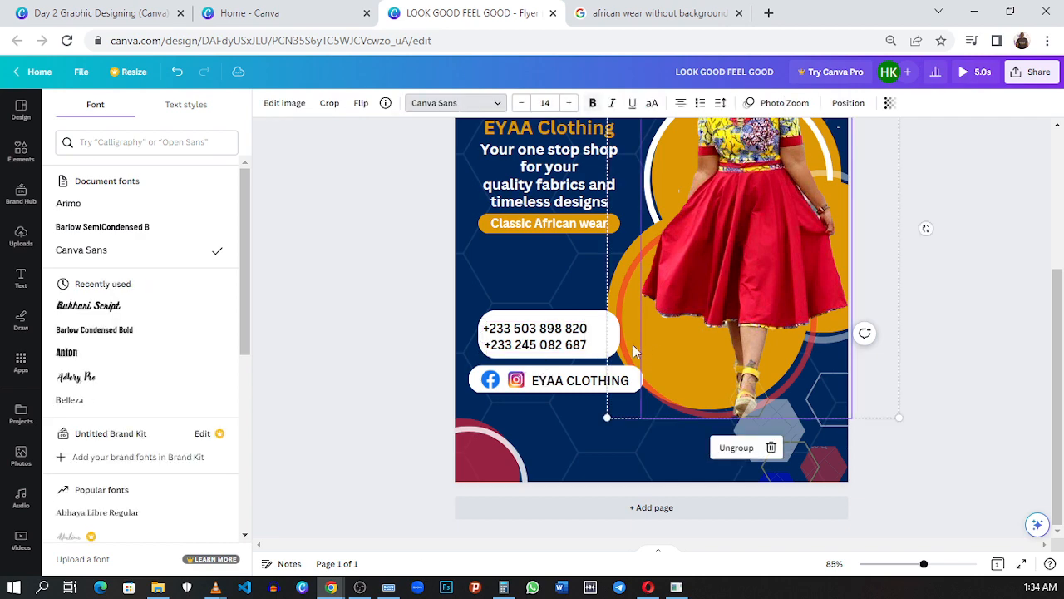
# Step: Align the white contact box with the social media bar's left edge, widen it to the bar's width and reposition the phone numbers inside
pyautogui.moveTo(556, 341); pyautogui.dragTo(605, 342)
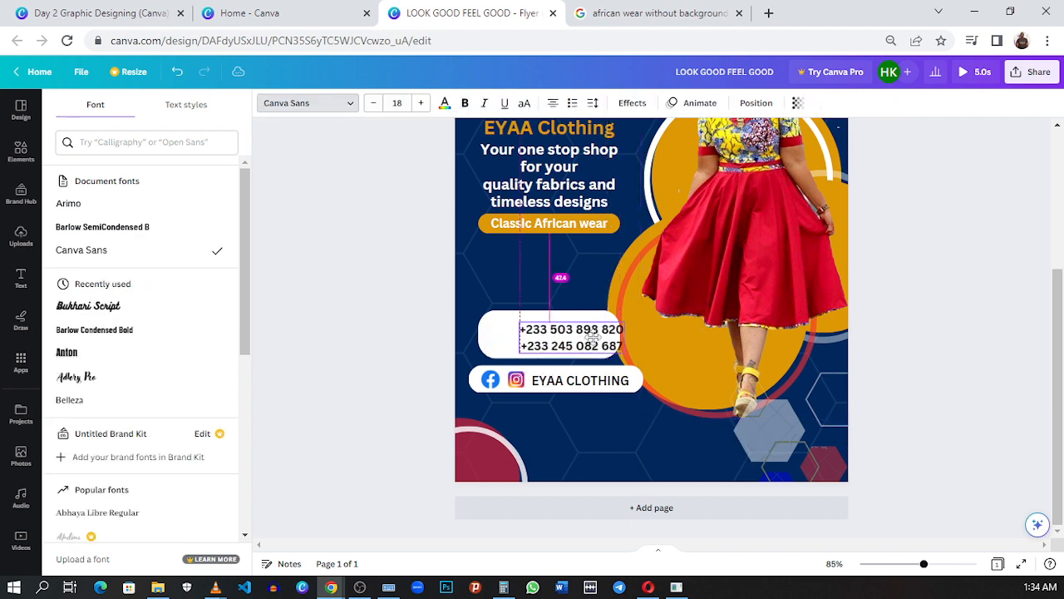
pyautogui.click(503, 354)
pyautogui.moveTo(503, 353); pyautogui.dragTo(494, 347)
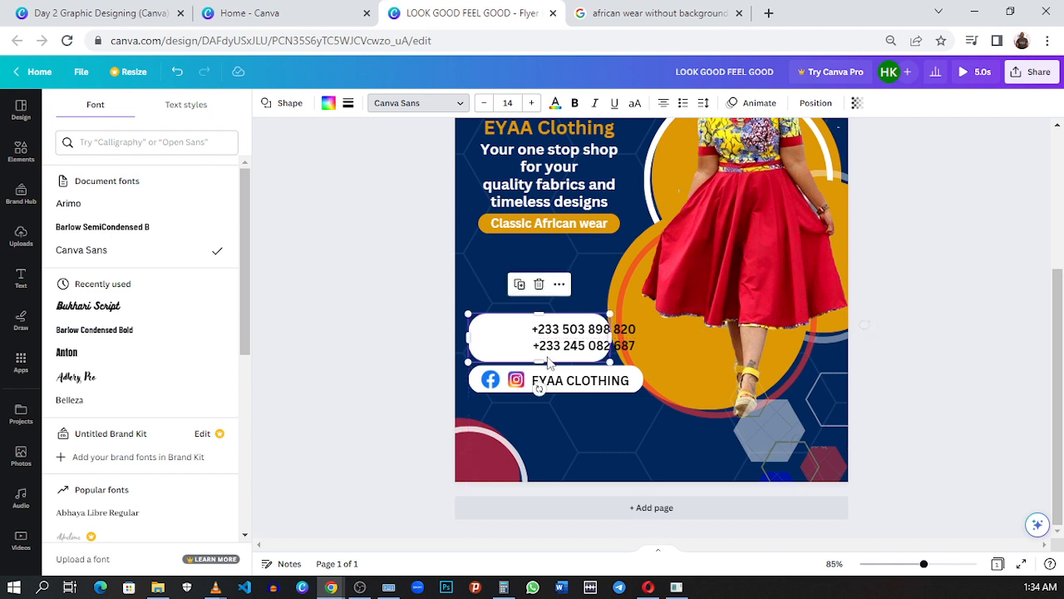
pyautogui.click(605, 345)
pyautogui.moveTo(606, 344); pyautogui.dragTo(643, 343)
pyautogui.click(611, 342)
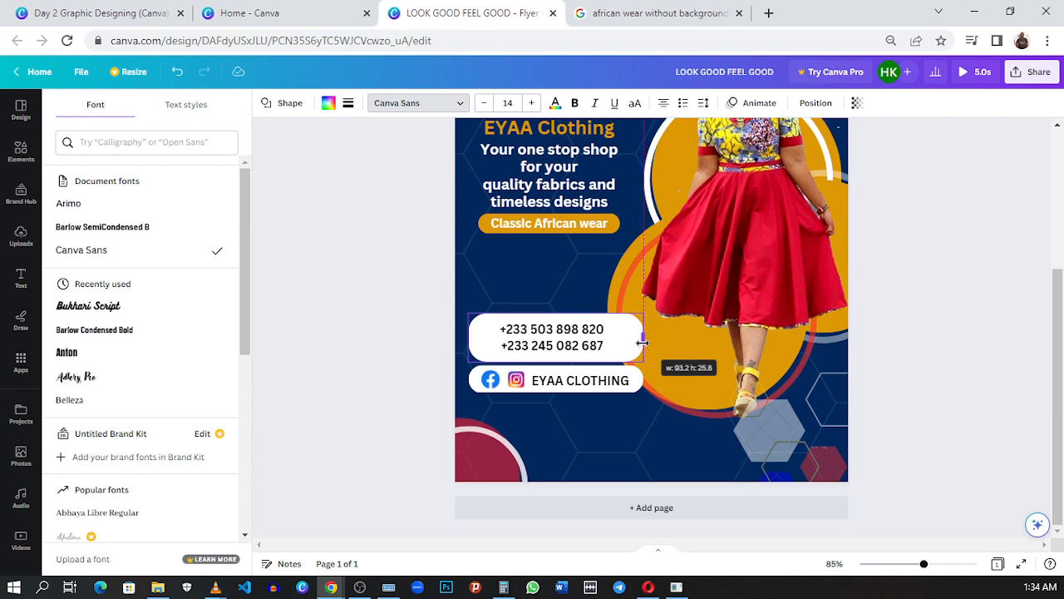
# Step: Set the phone numbers' font size to 22 and shift them towards the right end of the white box
pyautogui.click(552, 337)
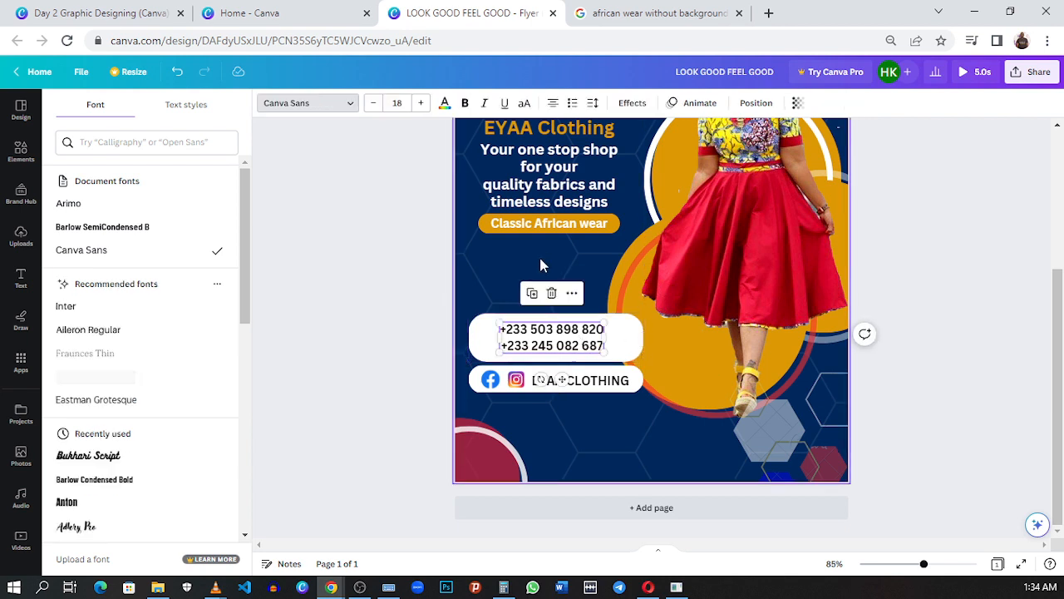
pyautogui.click(430, 106)
pyautogui.click(429, 106)
pyautogui.click(430, 106)
pyautogui.click(423, 103)
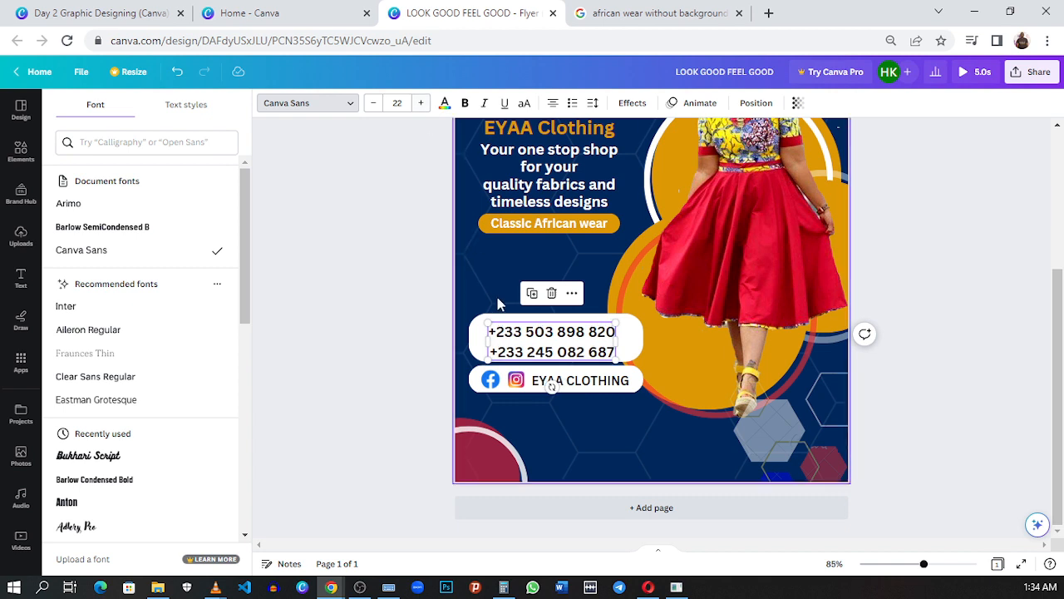
pyautogui.moveTo(527, 340); pyautogui.dragTo(541, 337)
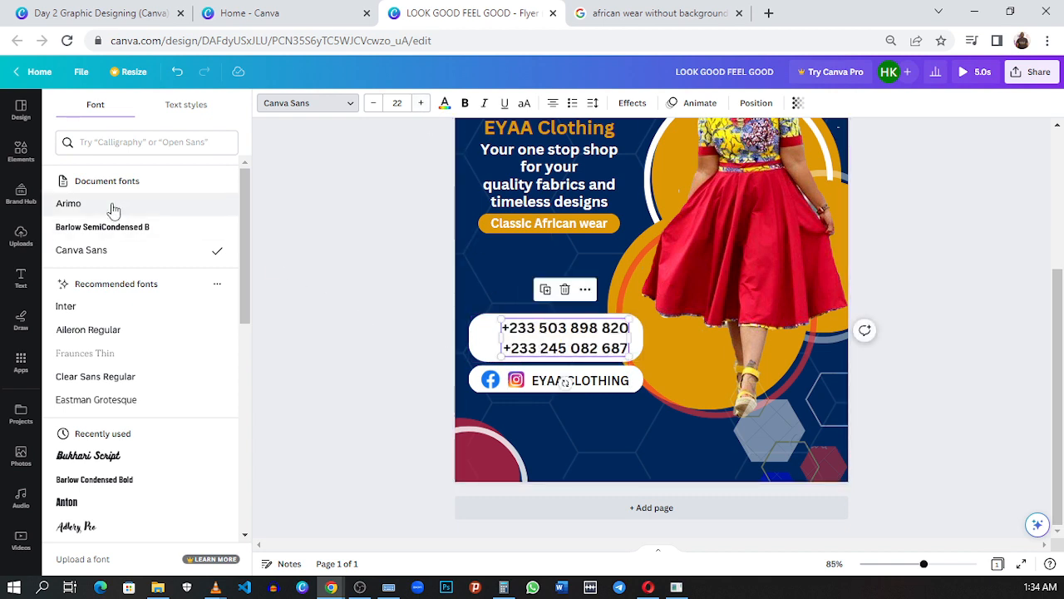
# Step: Find a "call" graphic, add the plain black handset and shrink it to fit beside the phone numbers in the white box
pyautogui.click(16, 153)
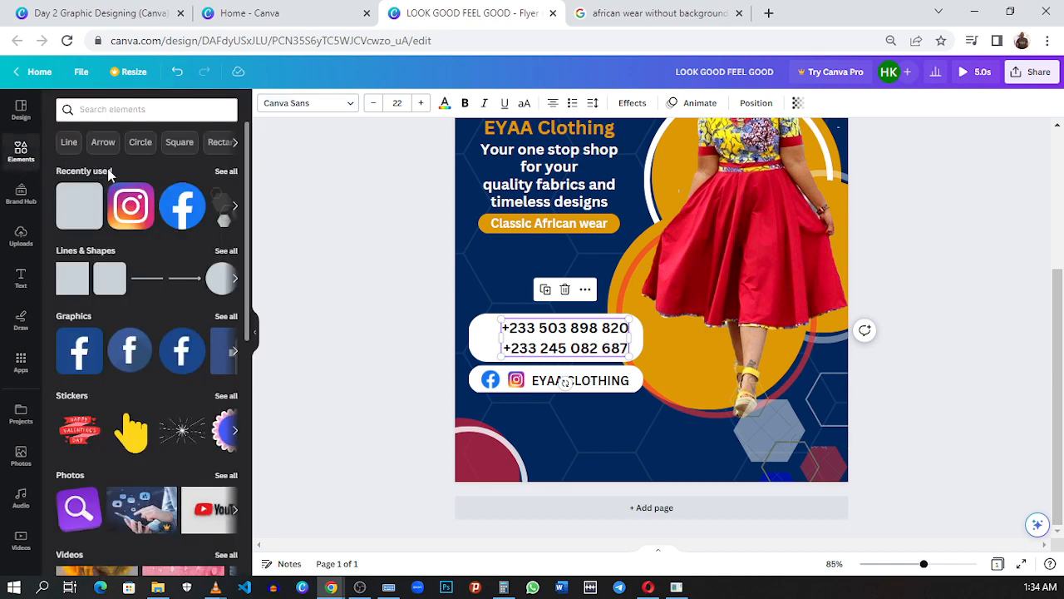
pyautogui.click(147, 106)
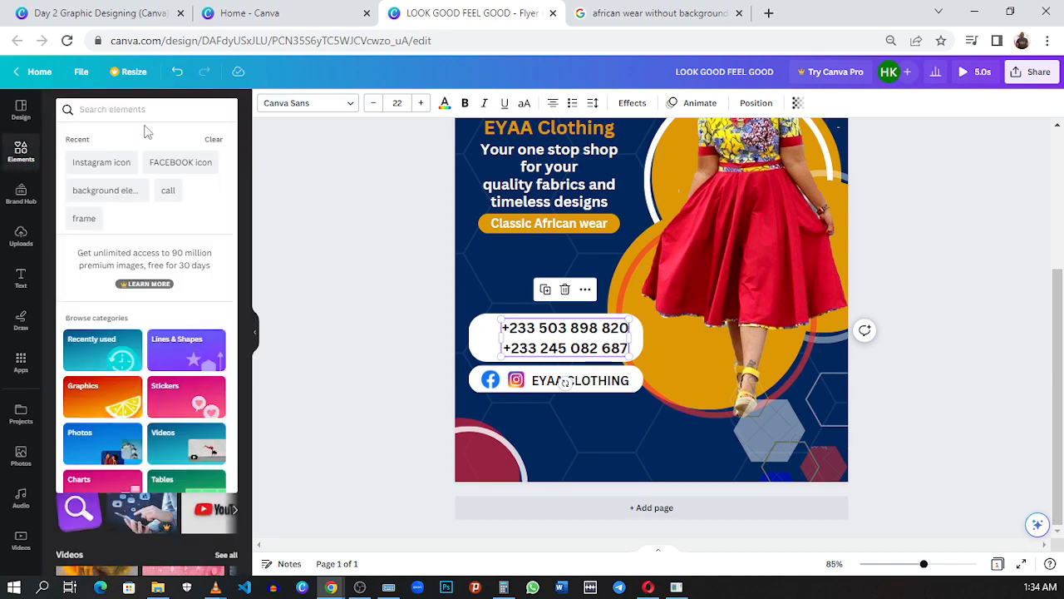
pyautogui.click(169, 191)
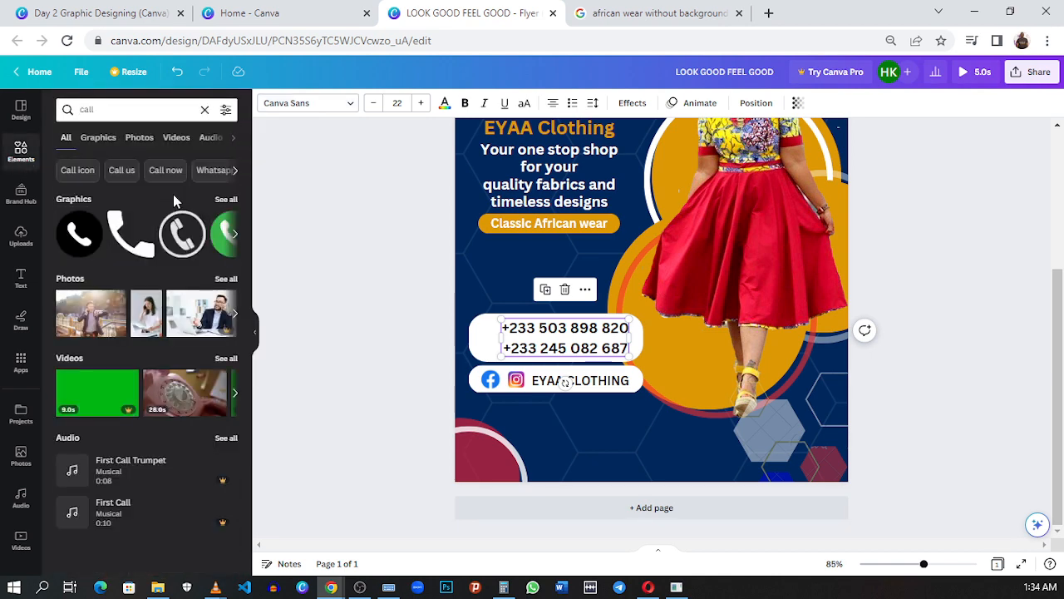
pyautogui.click(143, 250)
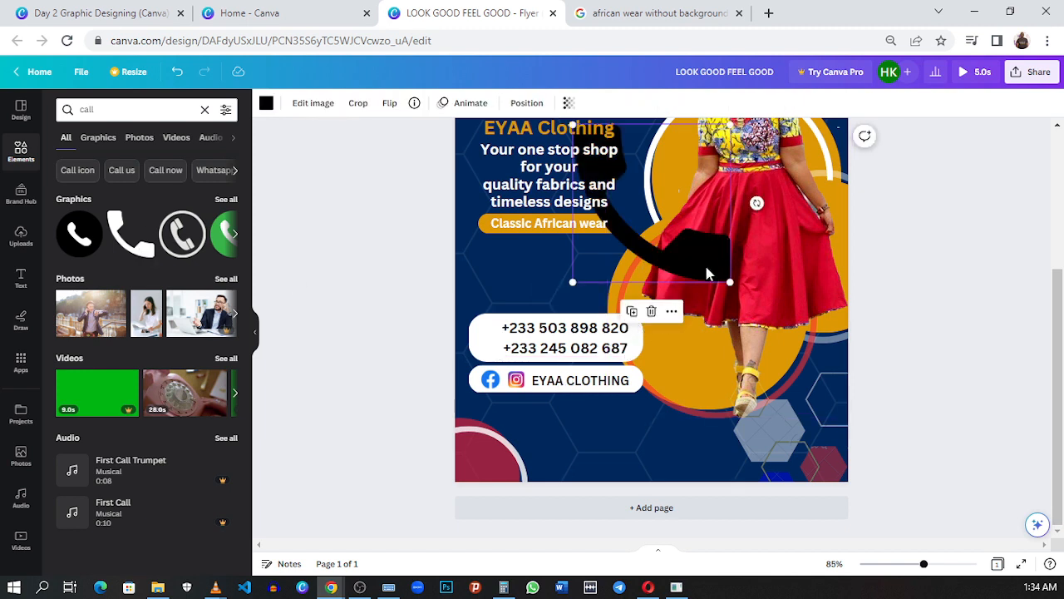
pyautogui.moveTo(707, 272); pyautogui.dragTo(489, 327)
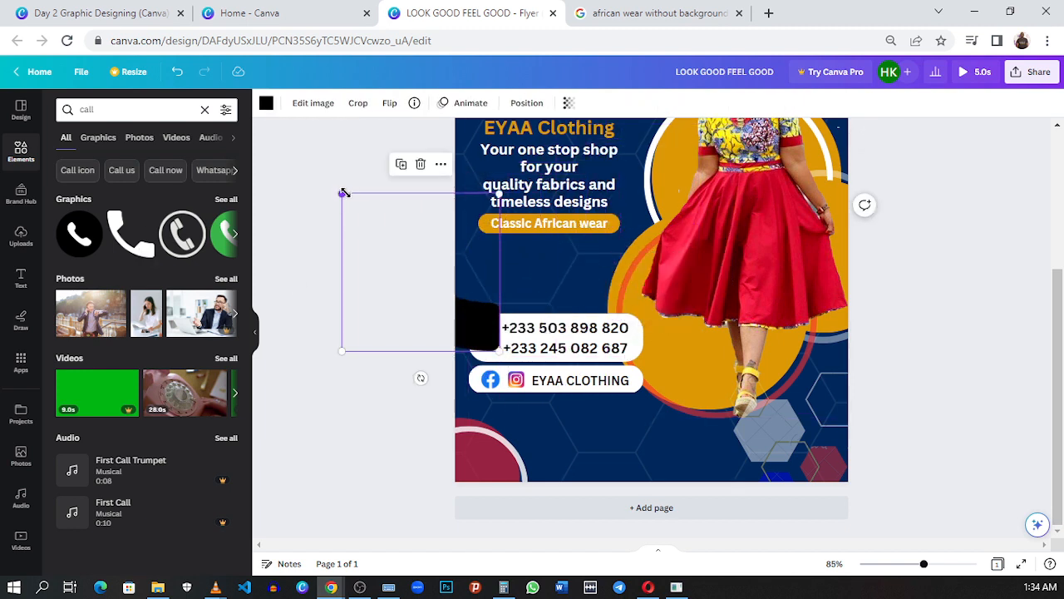
pyautogui.moveTo(343, 193); pyautogui.dragTo(470, 347)
pyautogui.moveTo(501, 384); pyautogui.dragTo(494, 378)
pyautogui.click(680, 456)
# Step: Review the whole flyer and compare its layout with the reference flyer
pyautogui.scroll(3, 703, 411)
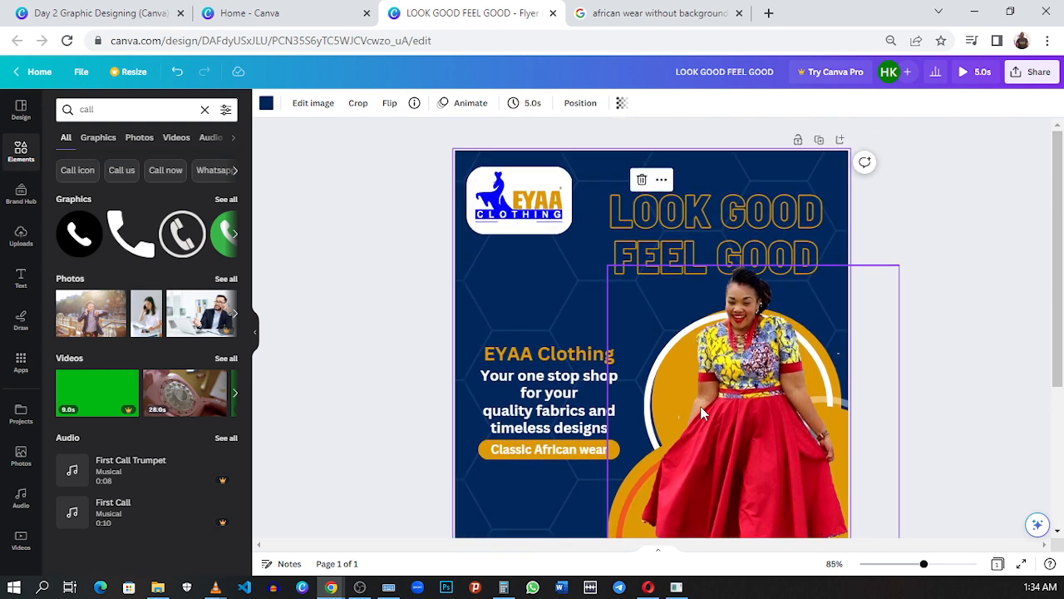
pyautogui.scroll(-2, 703, 413)
pyautogui.keyDown('ctrl'); pyautogui.scroll(-3, 695, 403); pyautogui.keyUp('ctrl')
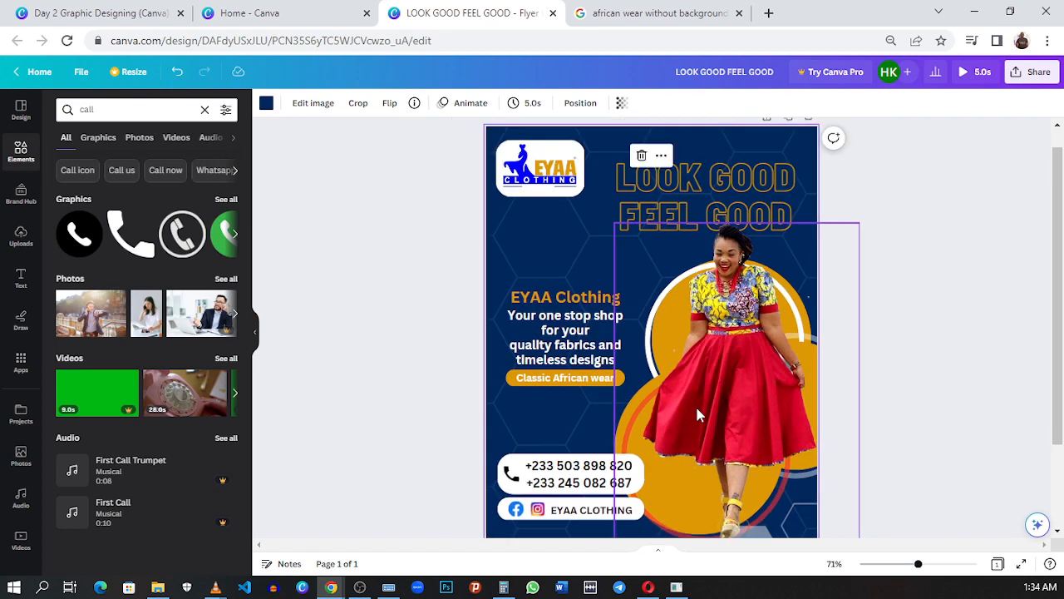
pyautogui.scroll(-1, 711, 399)
pyautogui.click(861, 386)
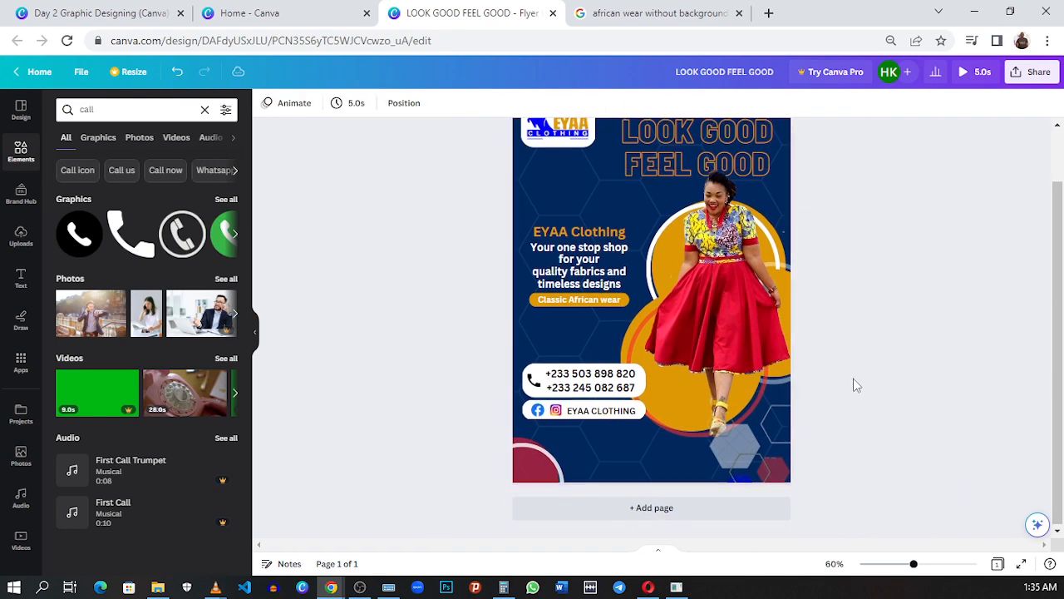
pyautogui.scroll(1, 850, 382)
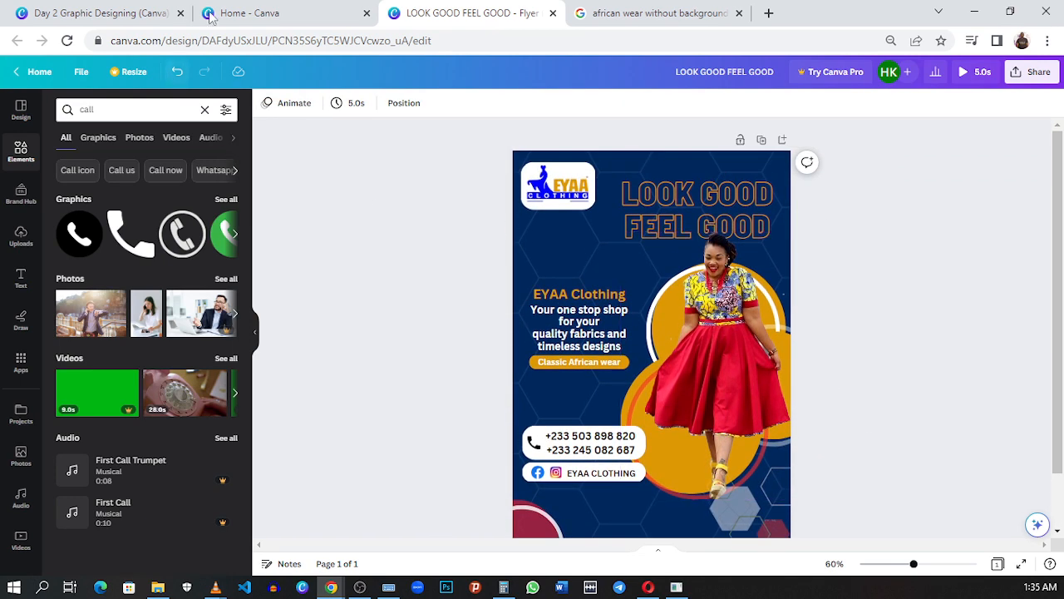
pyautogui.click(112, 14)
pyautogui.scroll(1, 727, 315)
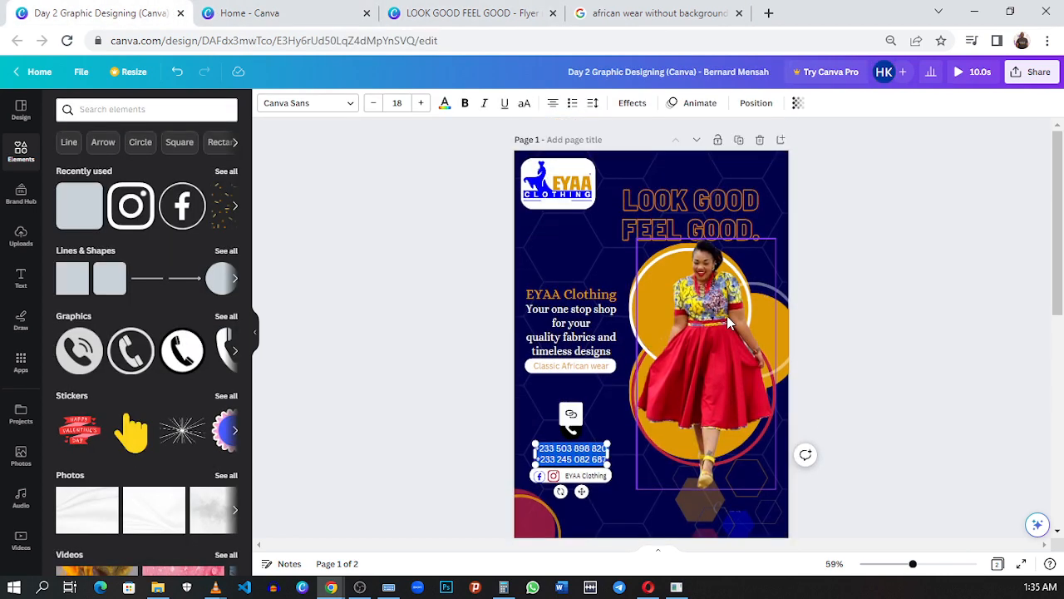
pyautogui.click(500, 10)
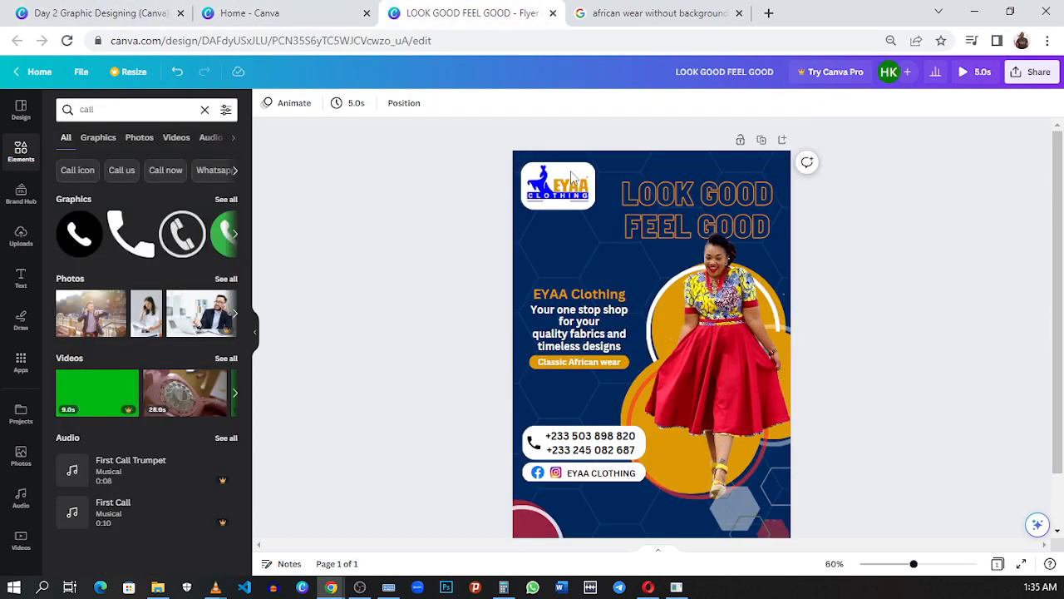
pyautogui.click(117, 13)
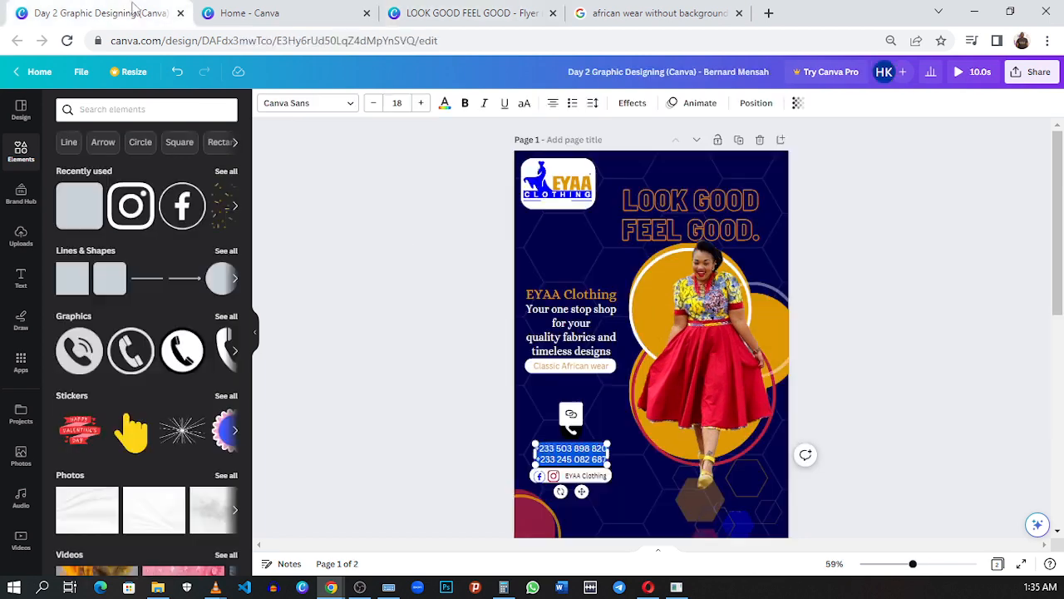
pyautogui.click(445, 9)
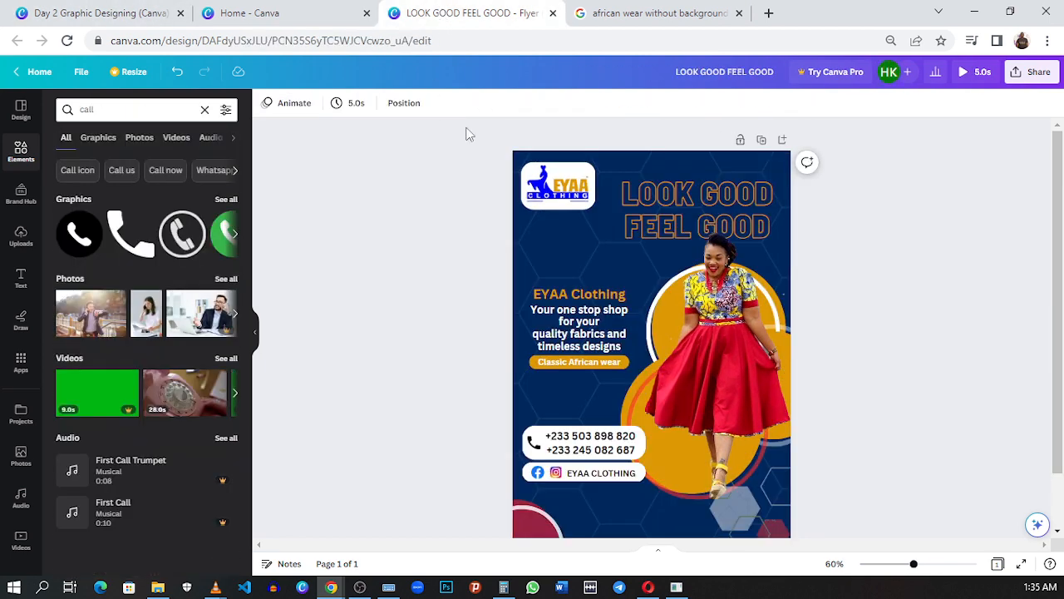
pyautogui.scroll(-1, 529, 174)
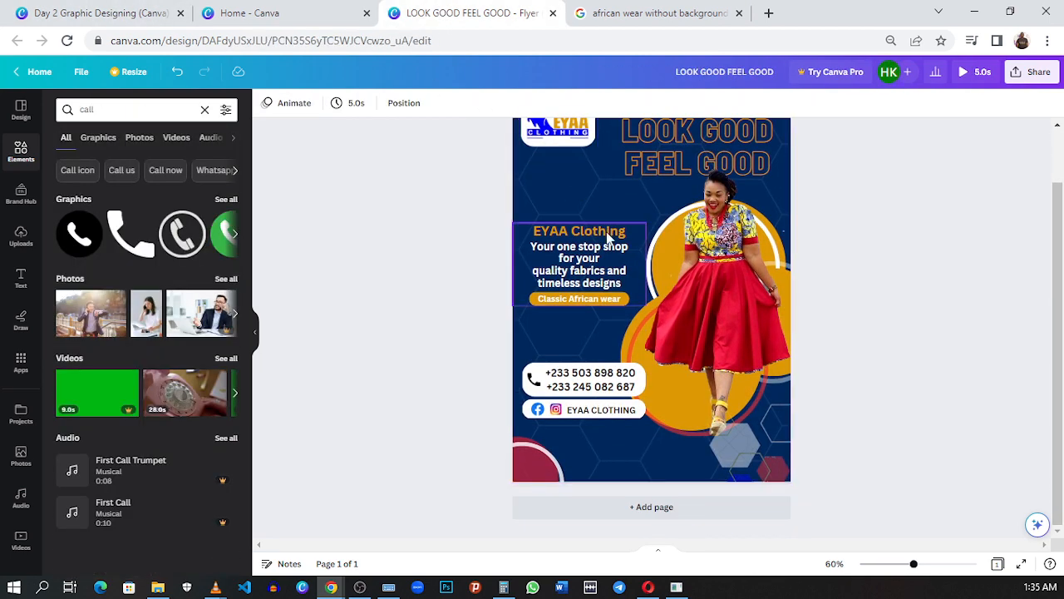
pyautogui.scroll(1, 606, 233)
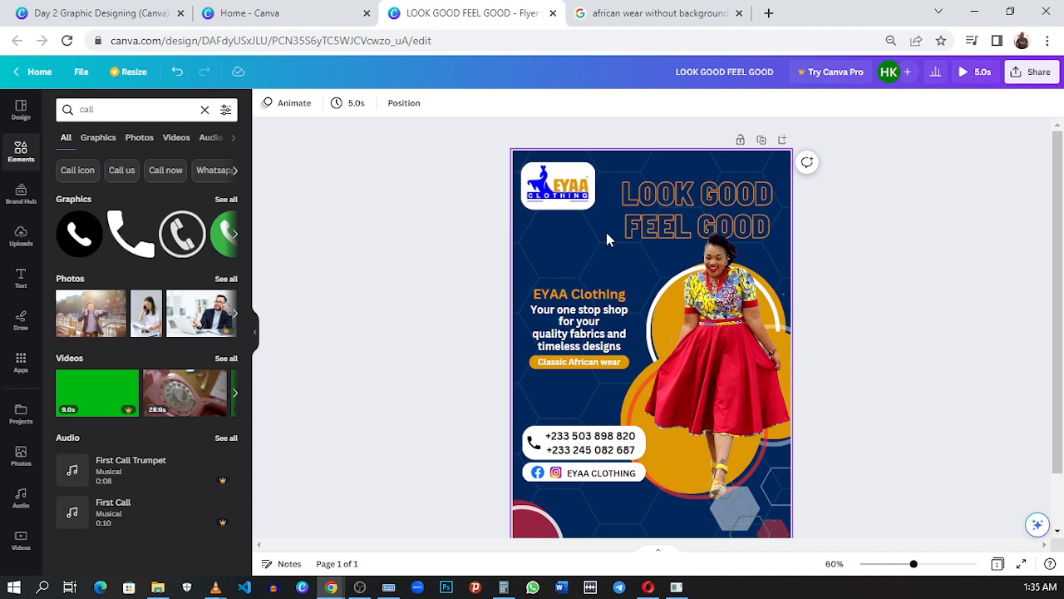
pyautogui.click(429, 188)
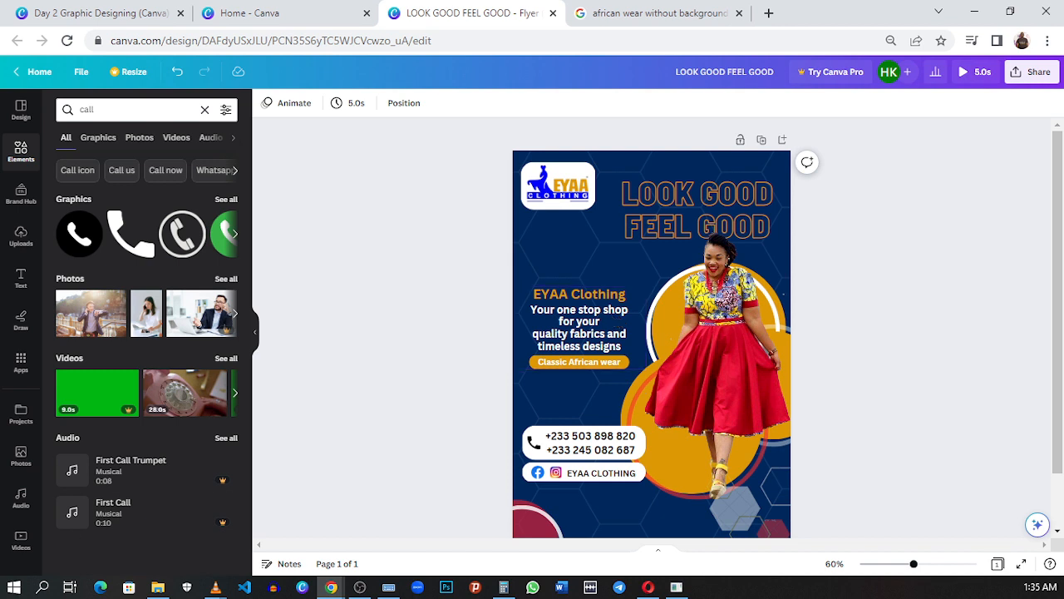
pyautogui.hotkey('alt', 'Tab')
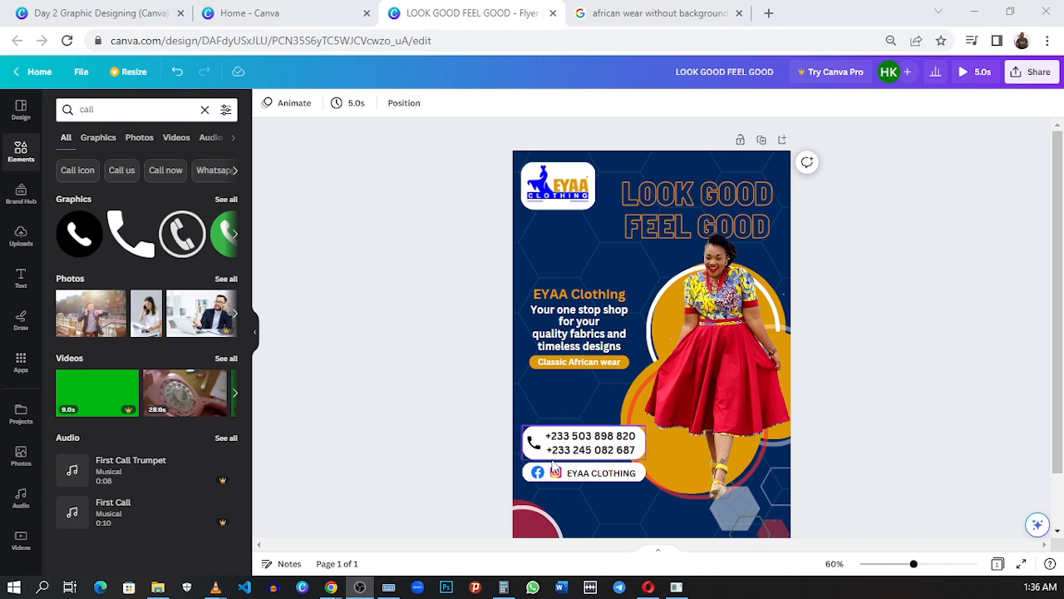
pyautogui.scroll(-2, 554, 466)
pyautogui.scroll(2, 554, 465)
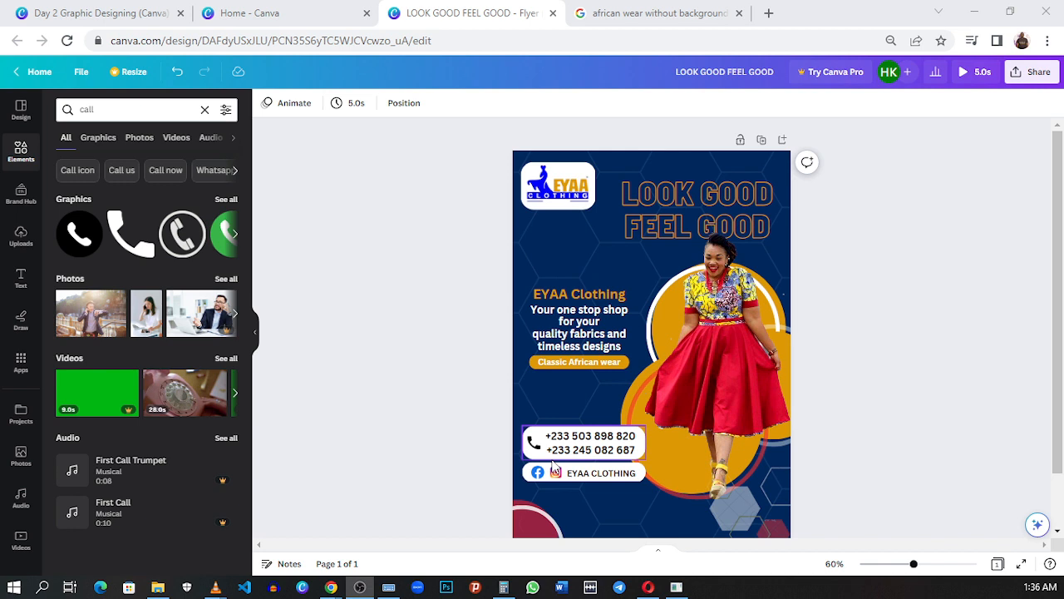